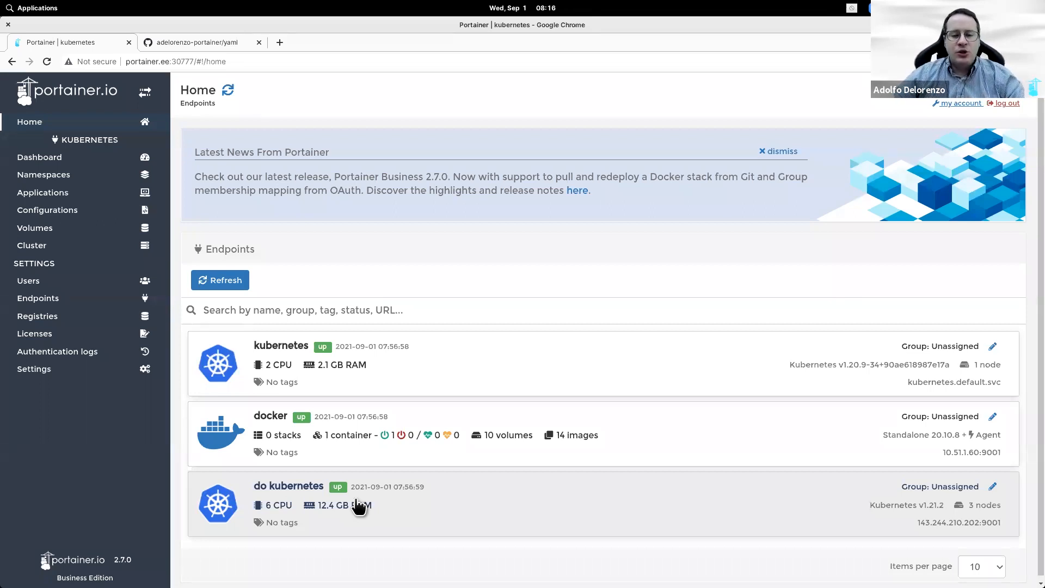
# Step: Open the docker endpoint's Stacks list, which shows no stacks yet
pyautogui.click(466, 443)
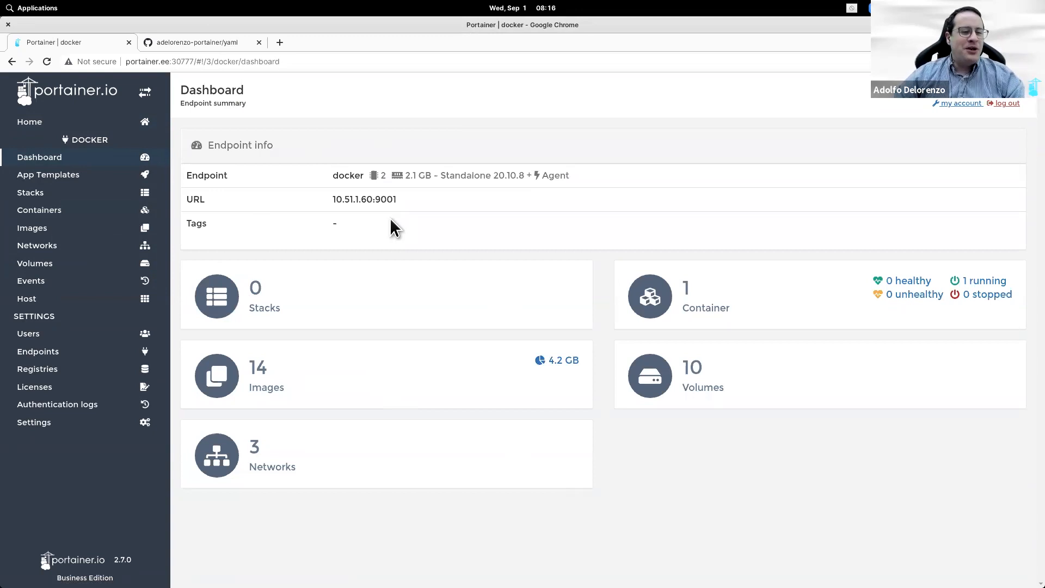
pyautogui.click(111, 193)
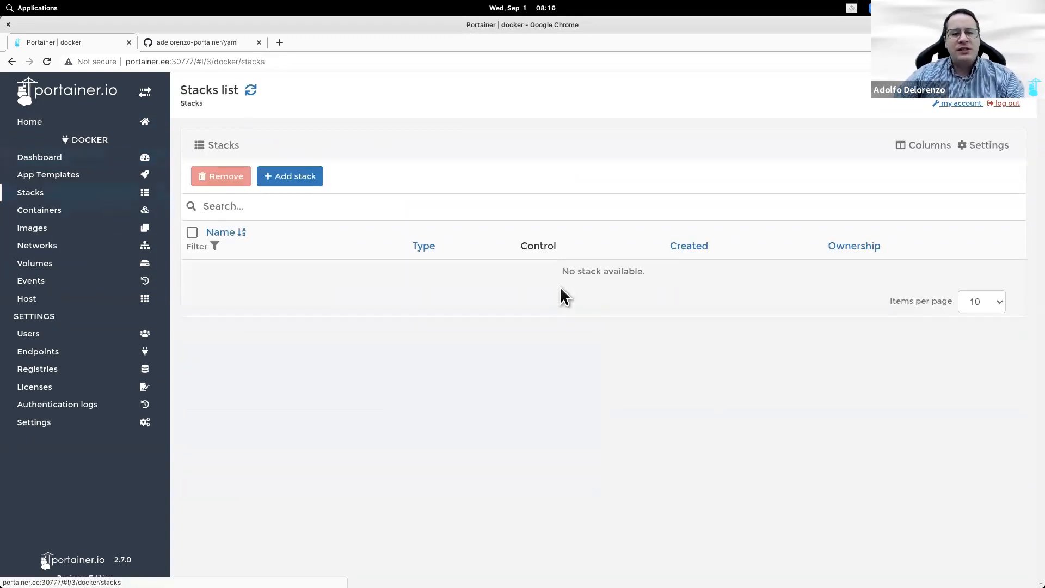
pyautogui.click(218, 43)
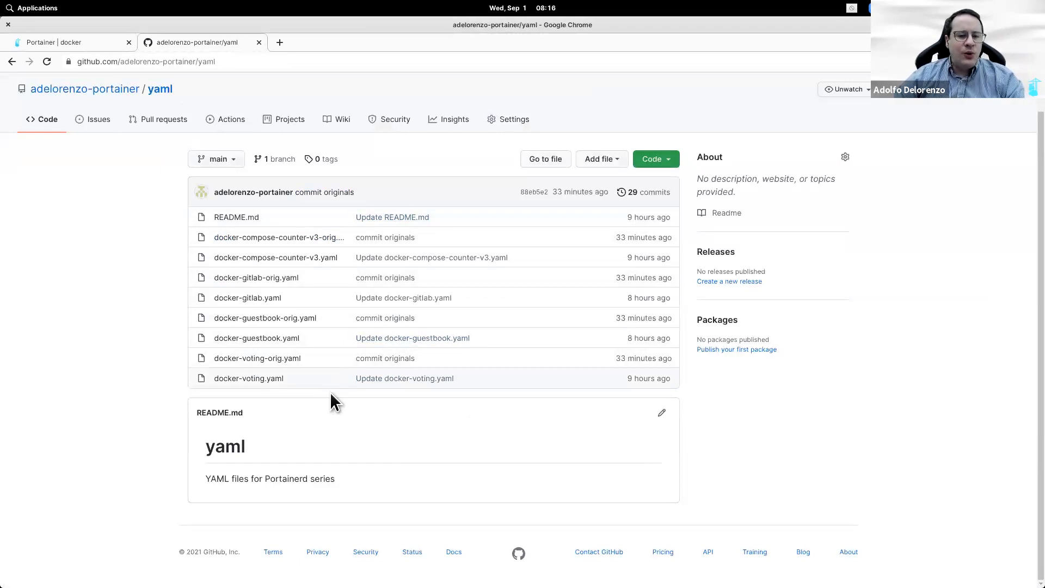
# Step: Copy the docker-guestbook-orig.yaml file name from the GitHub yaml repository listing
pyautogui.moveTo(313, 336); pyautogui.dragTo(214, 338)
pyautogui.click(77, 323)
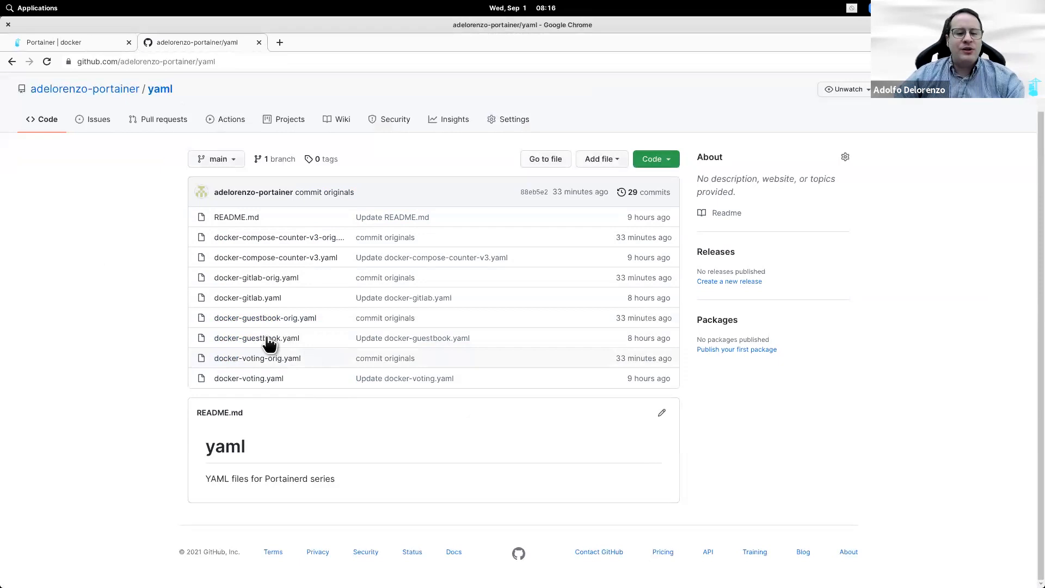
pyautogui.moveTo(322, 318); pyautogui.dragTo(209, 319)
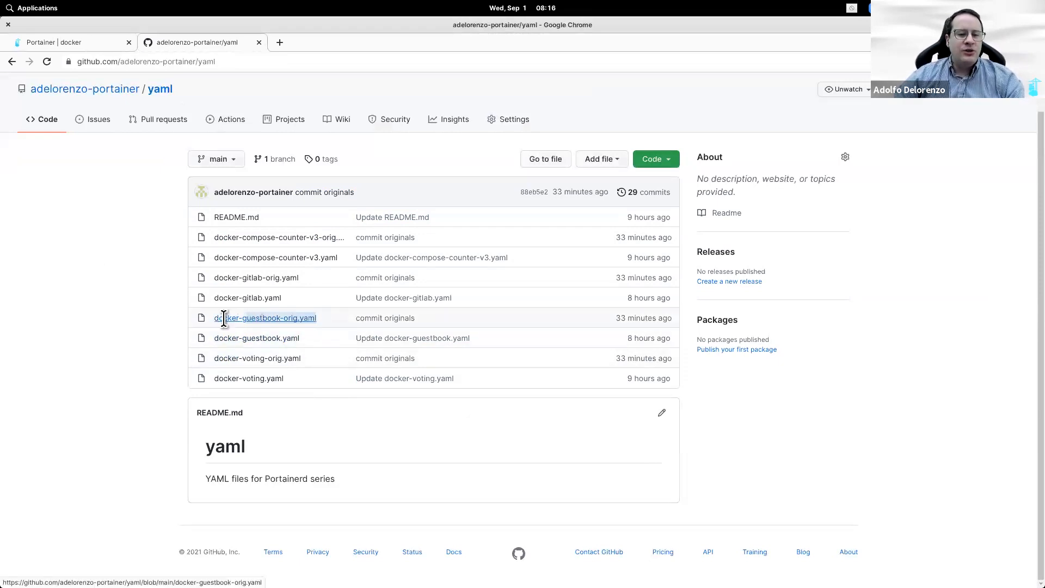
pyautogui.rightClick(220, 318)
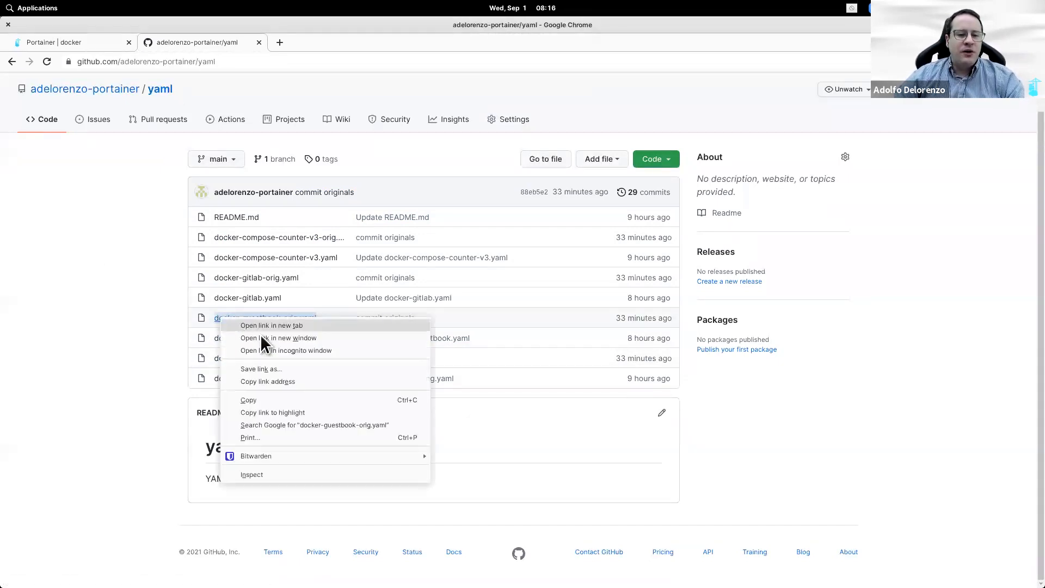
pyautogui.click(265, 400)
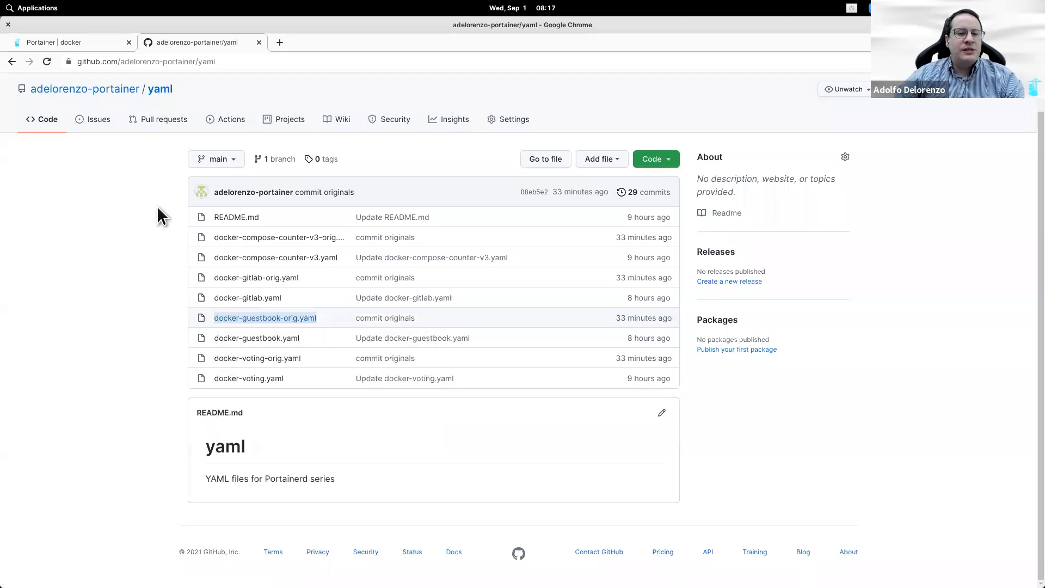
pyautogui.click(85, 43)
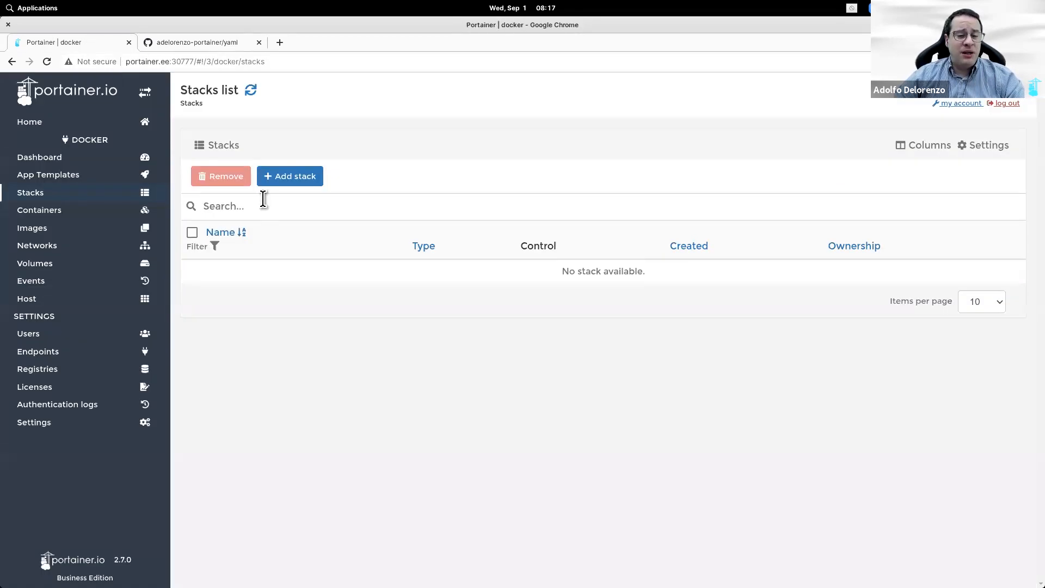
# Step: Start a new stack named guestbook from a Git repository with compose path docker-guestbook-orig.yaml
pyautogui.click(280, 178)
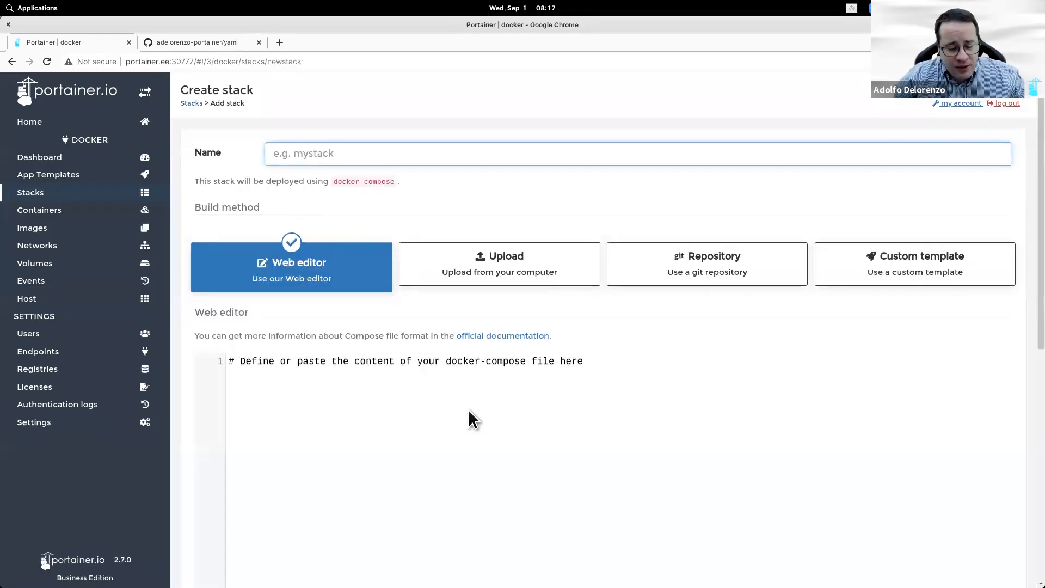
pyautogui.write('guest')
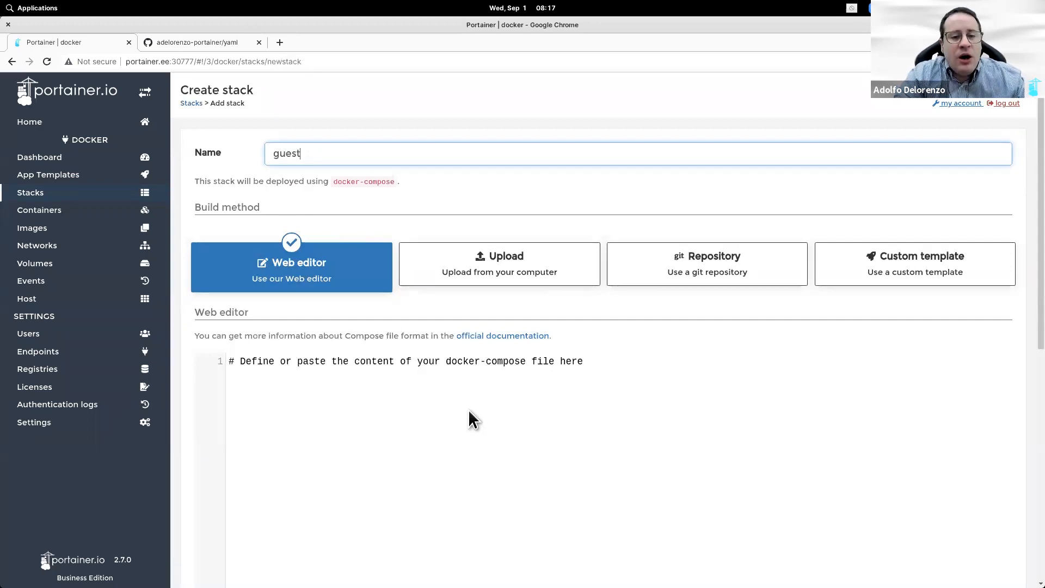
pyautogui.write('b')
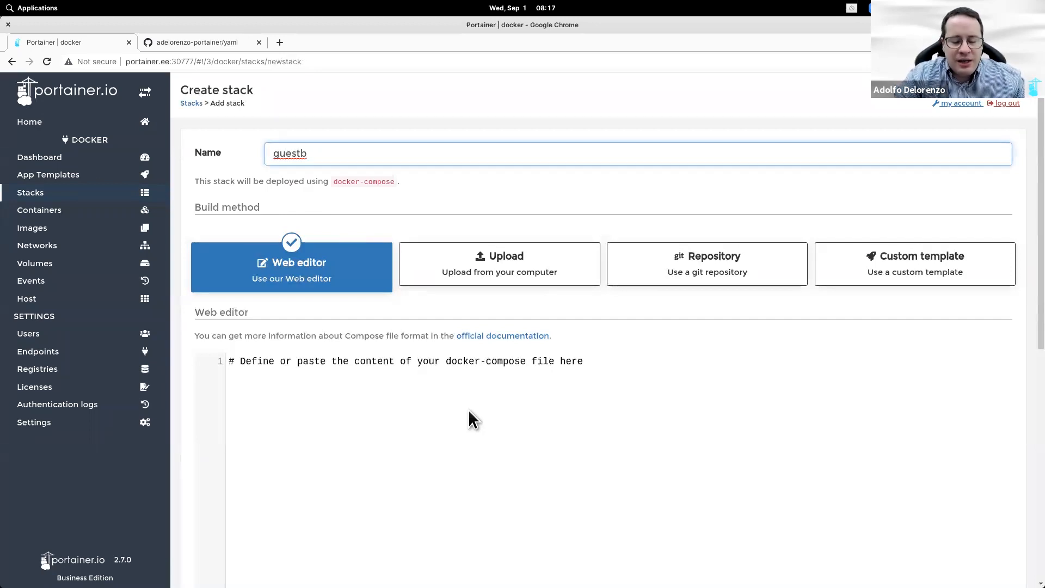
pyautogui.write('ook')
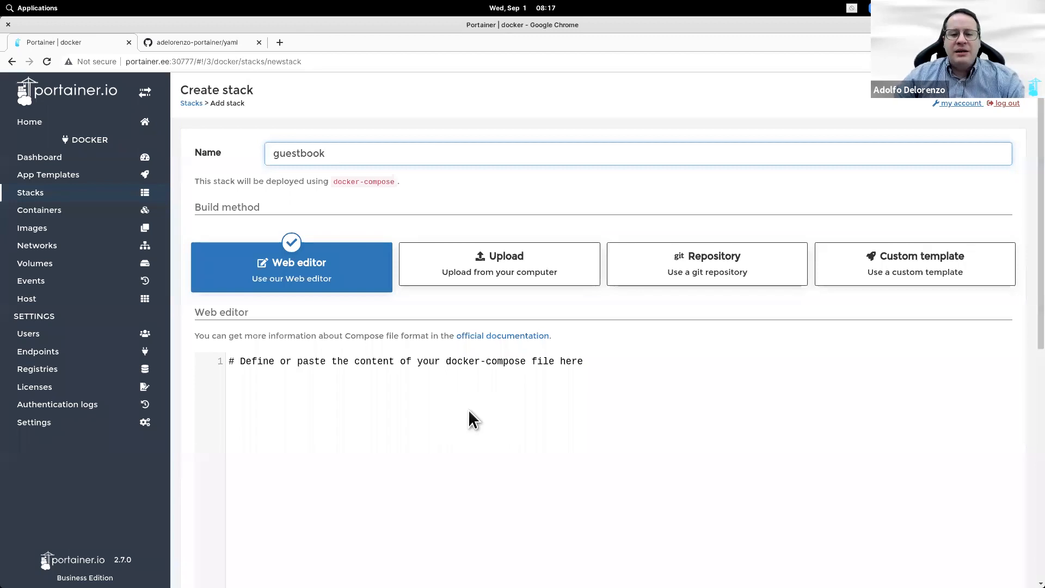
pyautogui.click(698, 270)
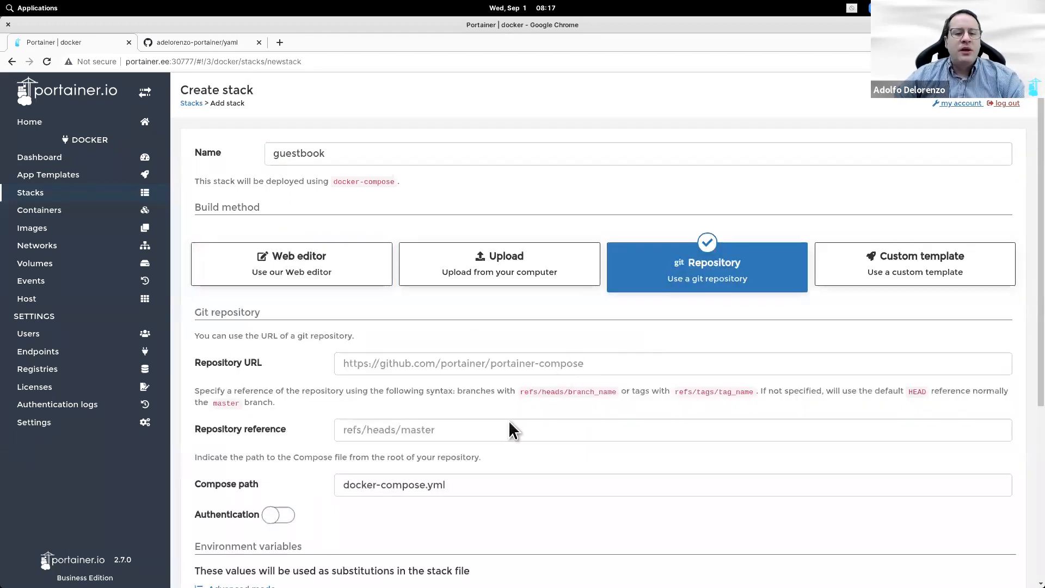
pyautogui.moveTo(483, 485); pyautogui.dragTo(261, 467)
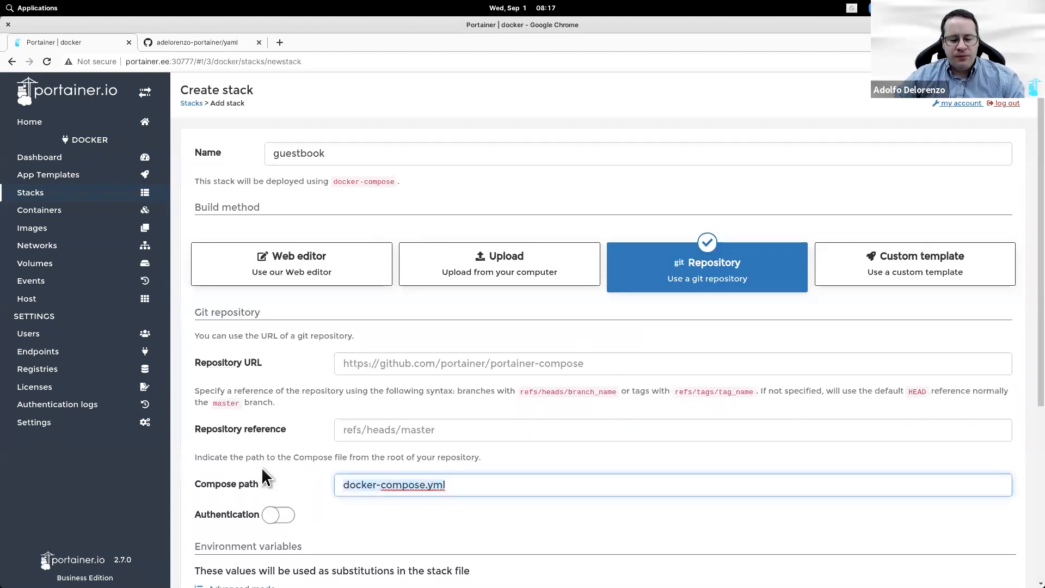
pyautogui.hotkey('ctrl', 'v')
# Step: Fill in the GitHub repository URL and the reference refs/heads/main
pyautogui.click(220, 43)
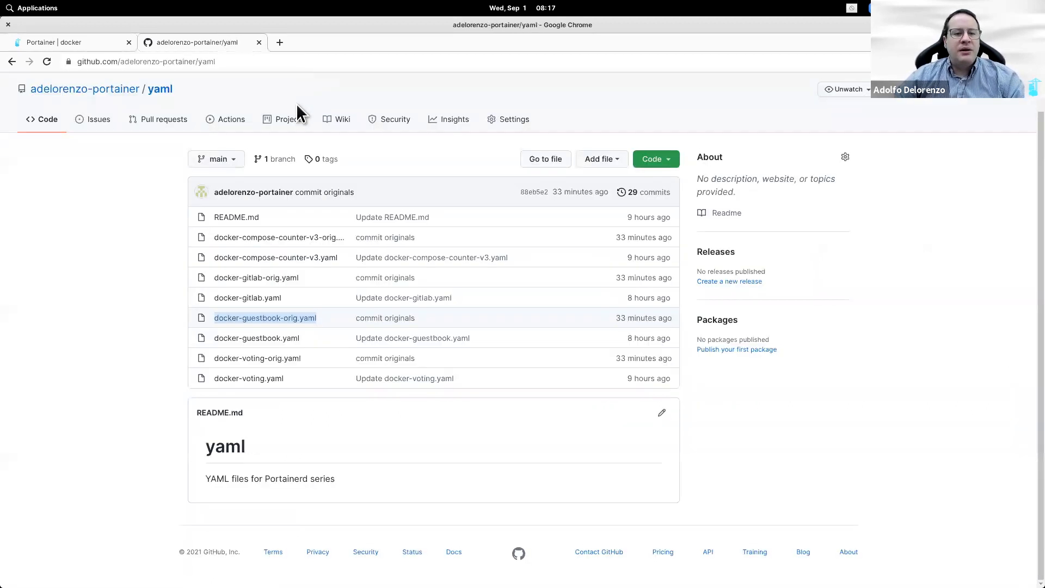
pyautogui.click(244, 62)
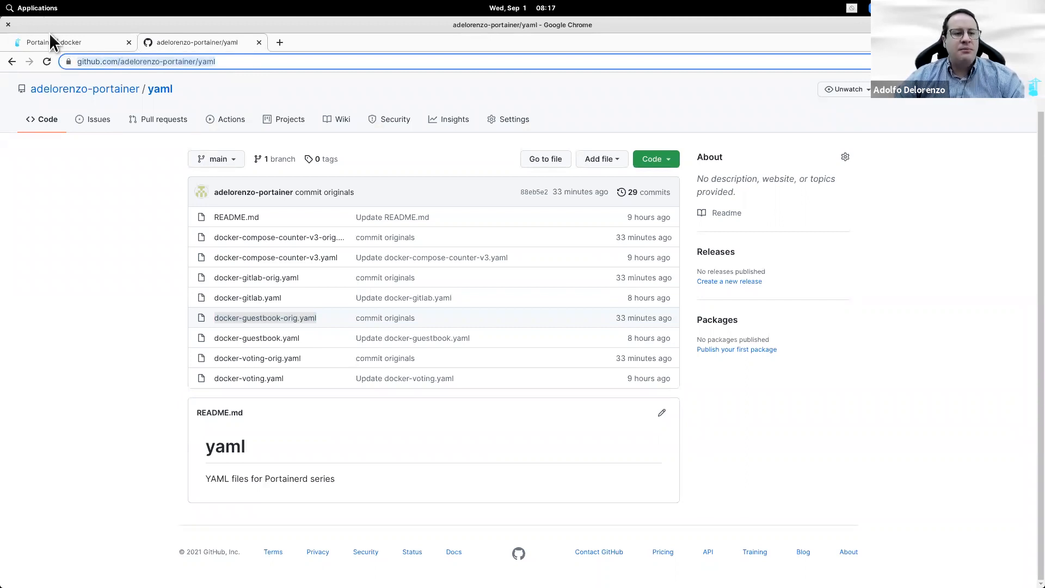
pyautogui.click(56, 42)
pyautogui.click(542, 362)
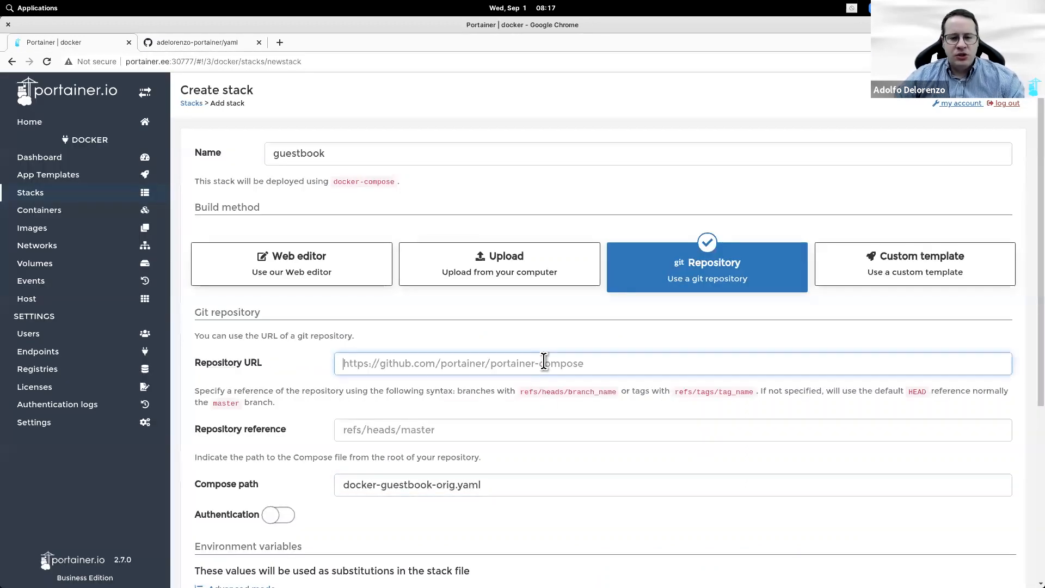
pyautogui.hotkey('ctrl', 'v')
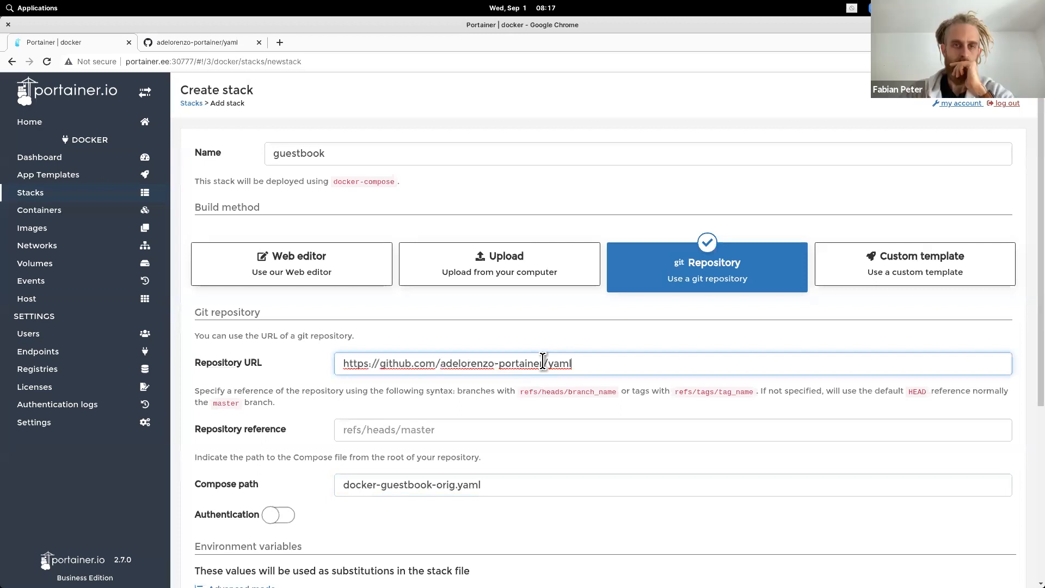
pyautogui.click(535, 431)
pyautogui.write('refs')
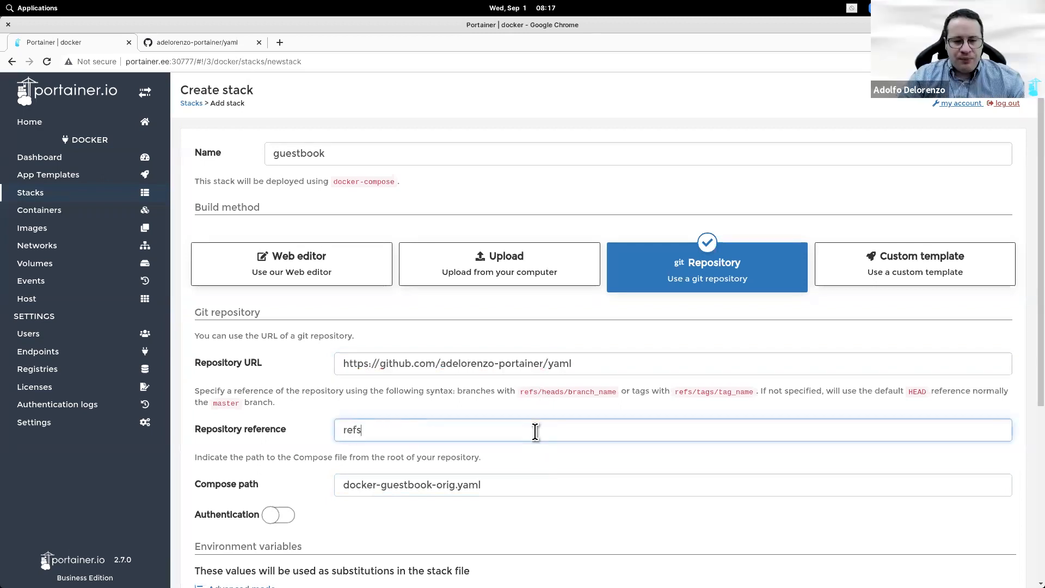
pyautogui.write('/heads')
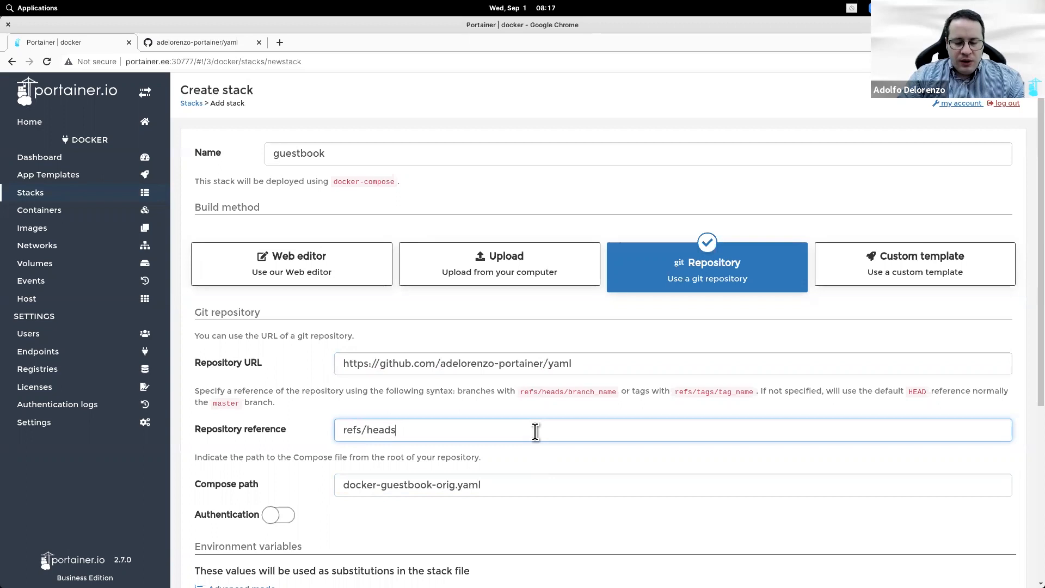
pyautogui.write('/main')
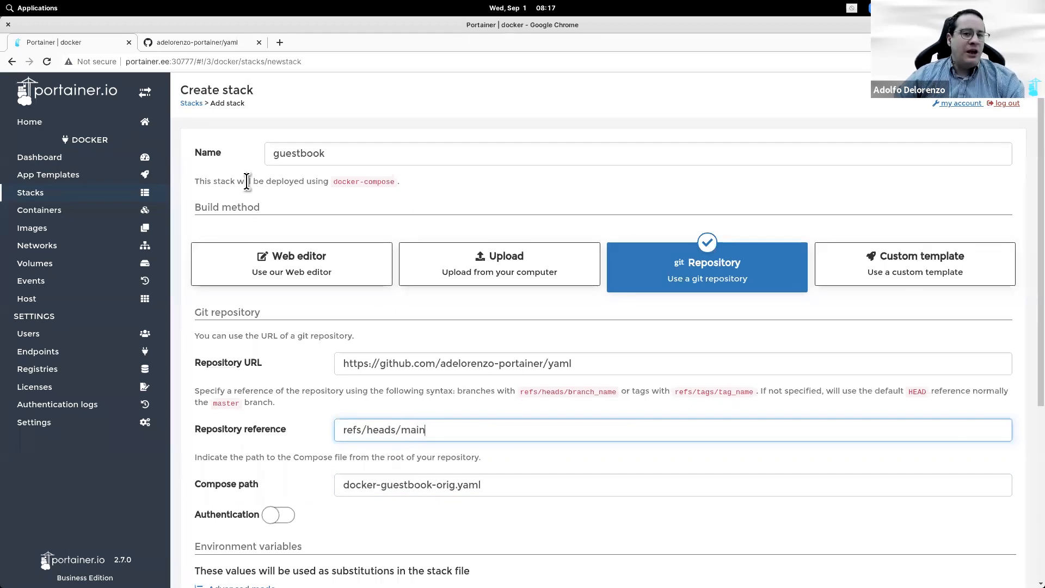
# Step: Confirm the main branch exists on GitHub, then deploy the guestbook stack
pyautogui.click(209, 41)
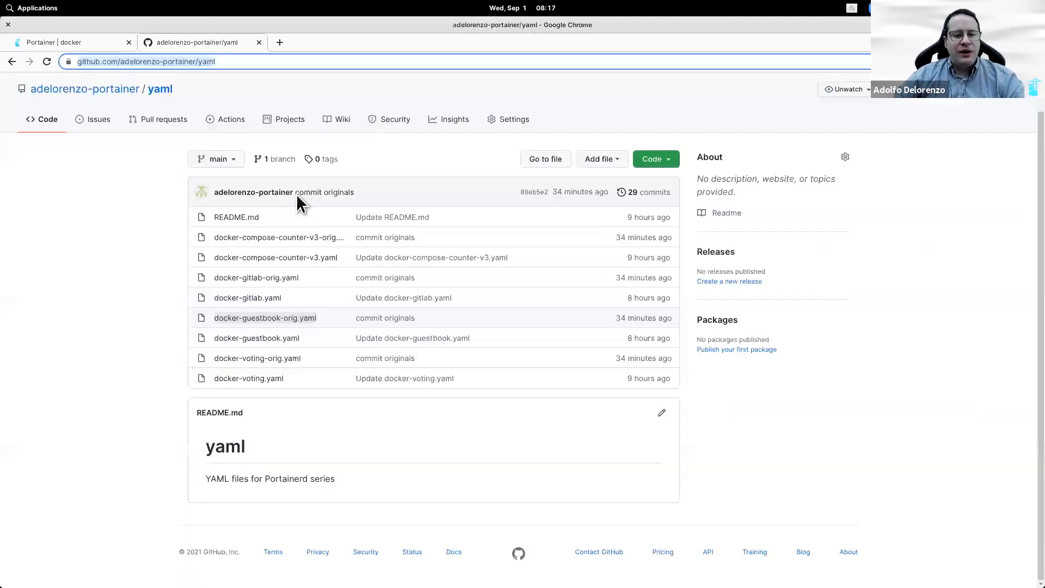
pyautogui.click(235, 162)
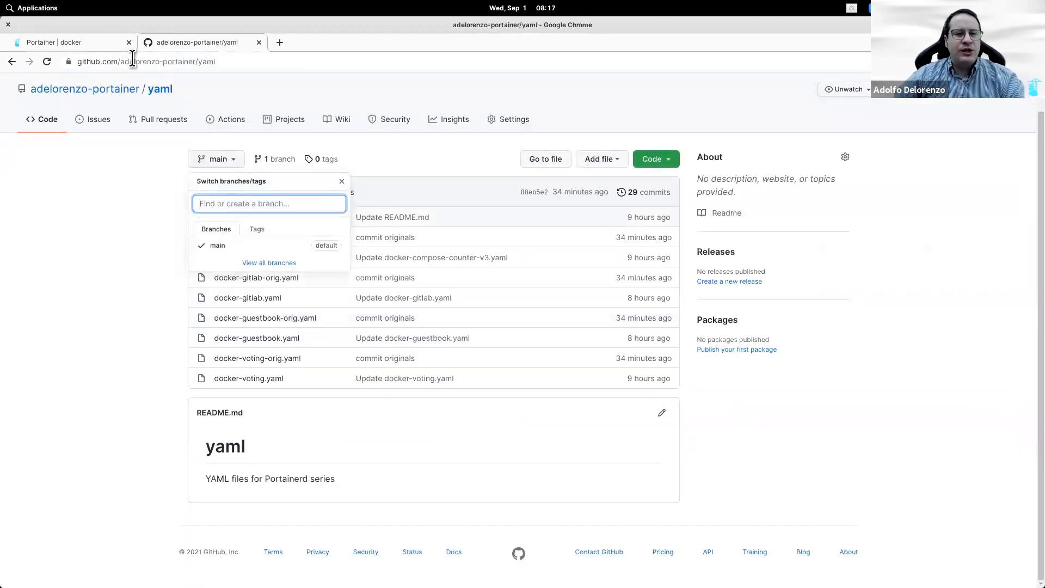
pyautogui.click(101, 40)
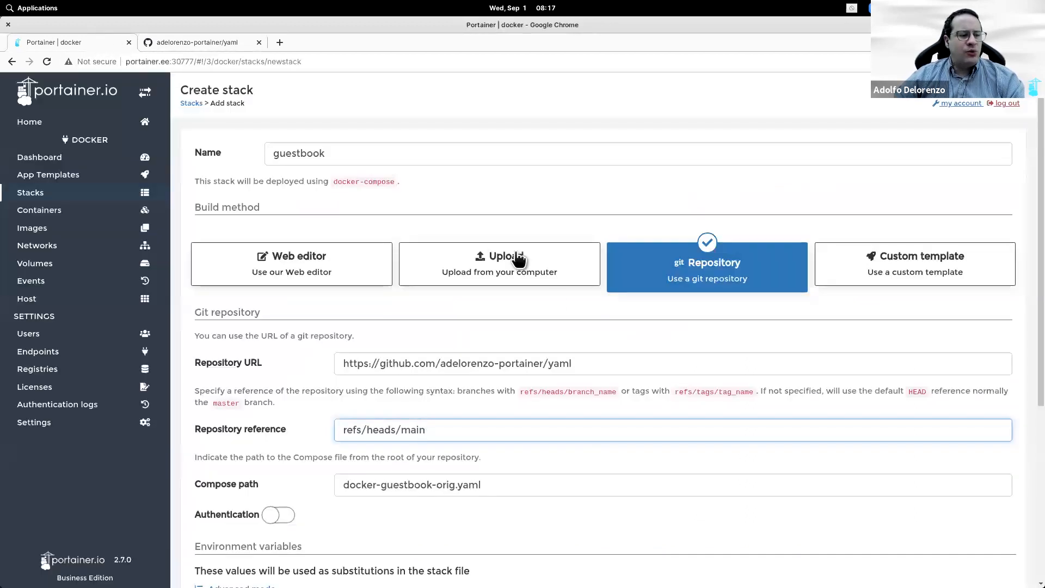
pyautogui.scroll(-2, 551, 481)
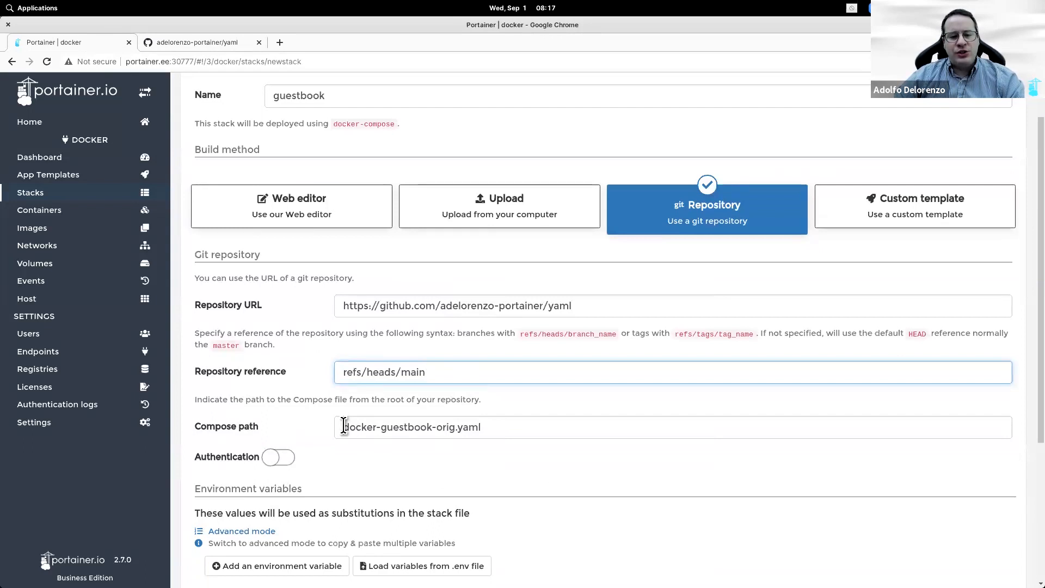
pyautogui.scroll(-6, 550, 438)
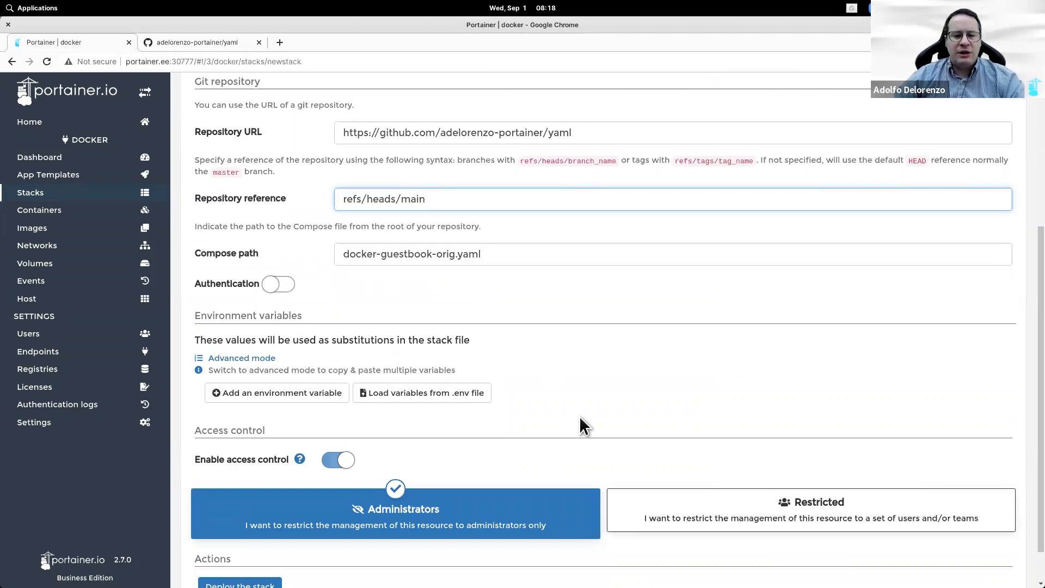
pyautogui.scroll(6, 579, 424)
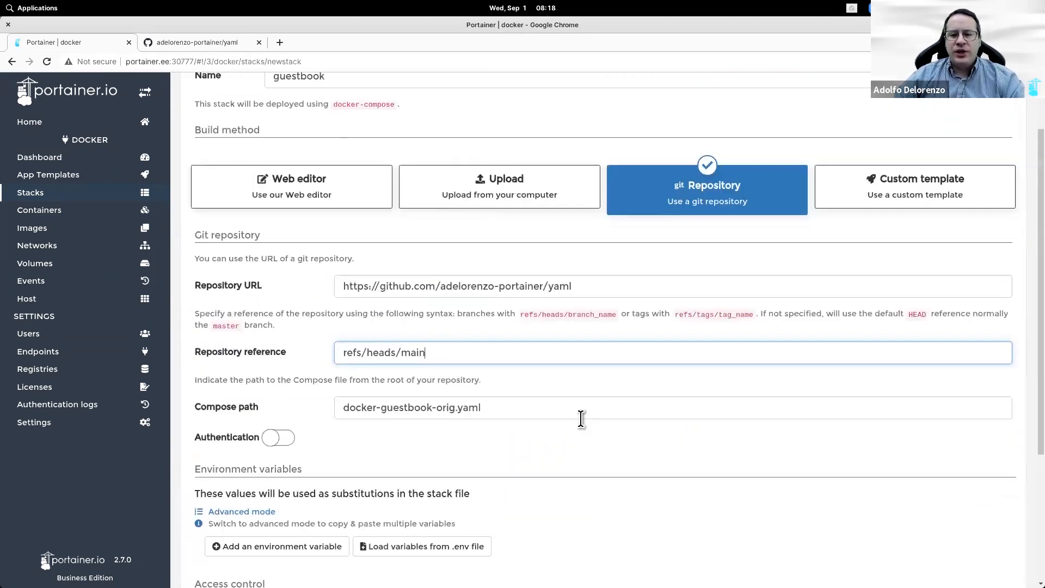
pyautogui.scroll(2, 580, 419)
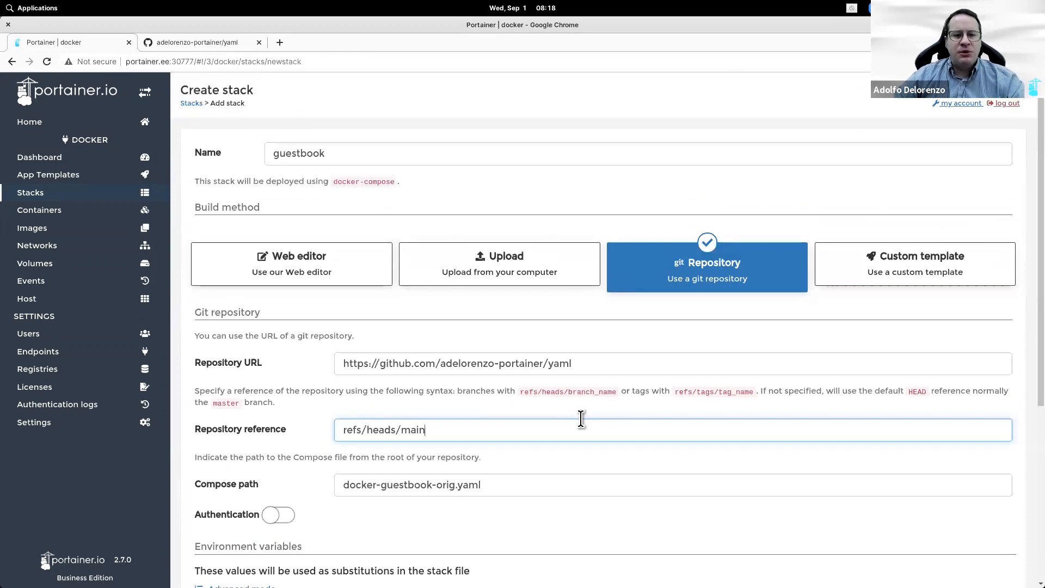
pyautogui.scroll(-10, 505, 439)
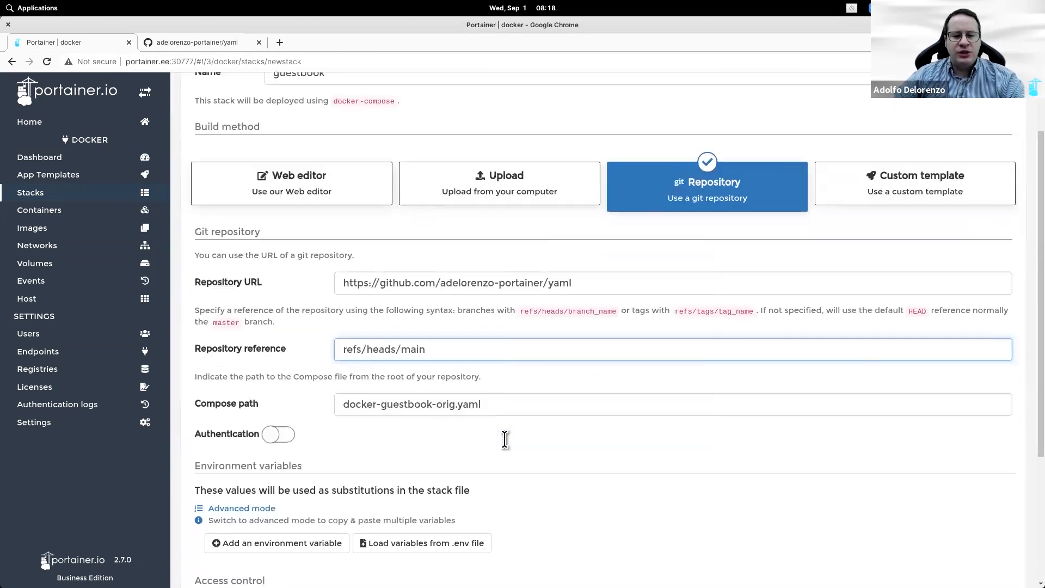
pyautogui.click(200, 538)
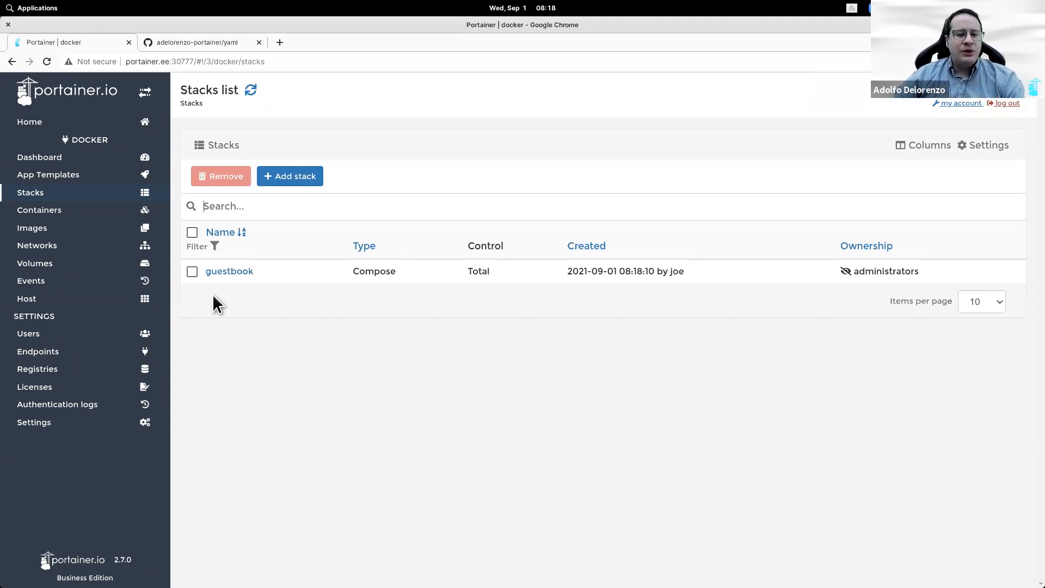
# Step: List the containers and open guestbook_frontend_1's web page via its 80:80 port link
pyautogui.click(89, 211)
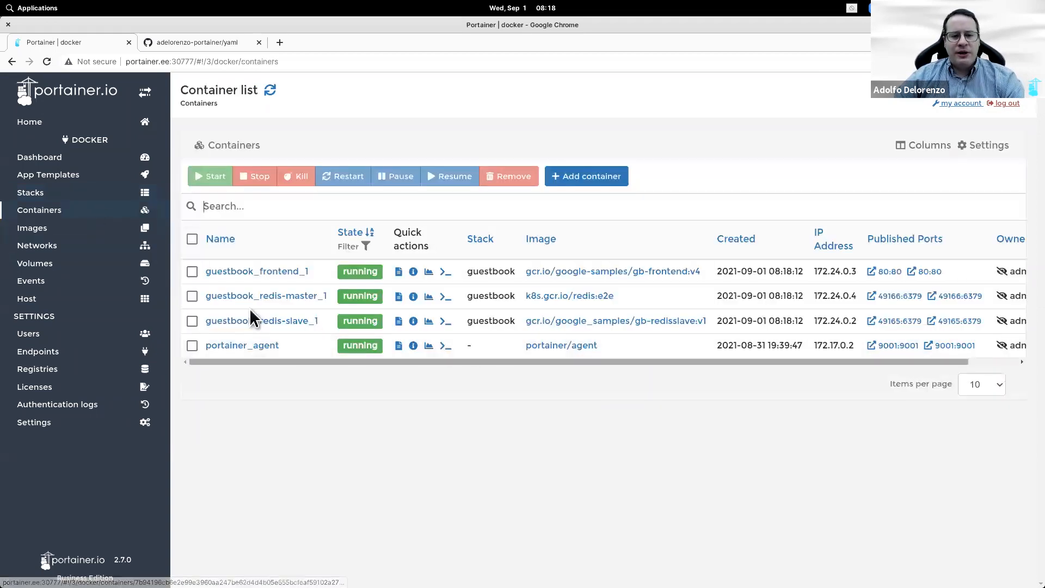
pyautogui.moveTo(252, 363)
pyautogui.mouseDown()
pyautogui.moveTo(338, 362)
pyautogui.moveTo(250, 361)
pyautogui.mouseUp()
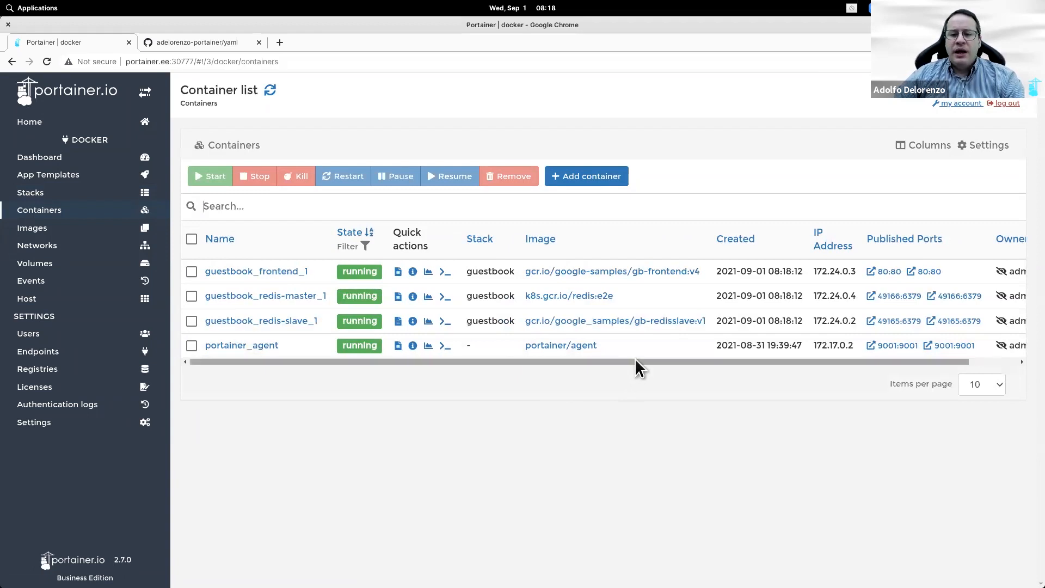
pyautogui.click(897, 271)
# Step: Post the message 'hello' in the Guestbook and go back to Portainer
pyautogui.click(343, 116)
pyautogui.write('hello')
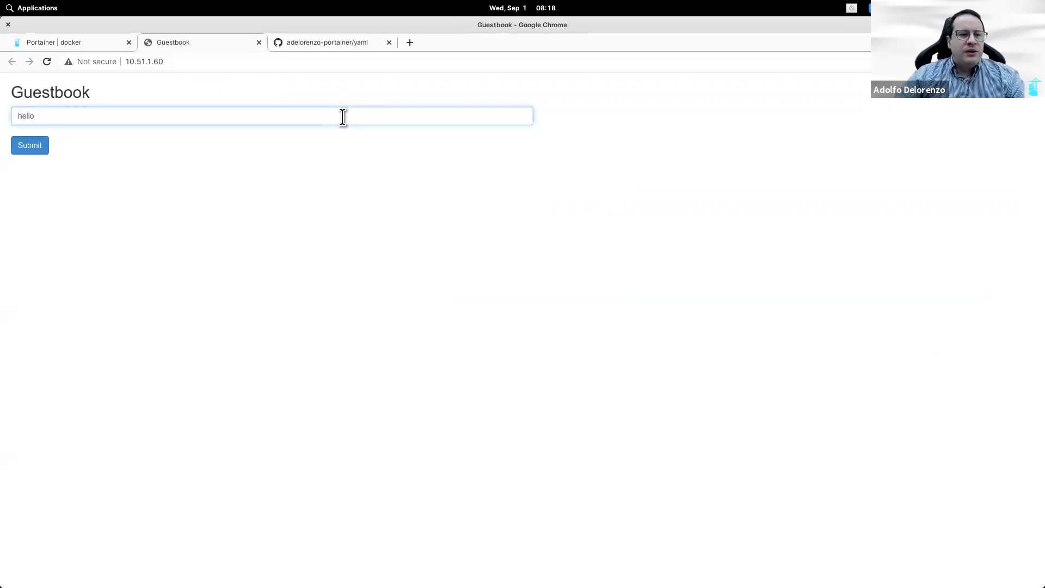
pyautogui.click(29, 151)
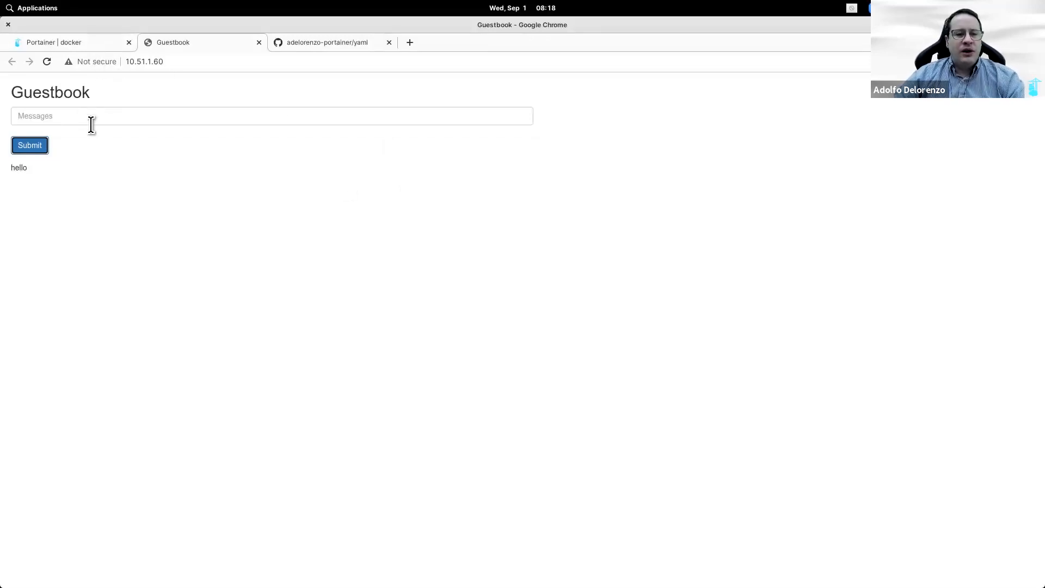
pyautogui.click(71, 40)
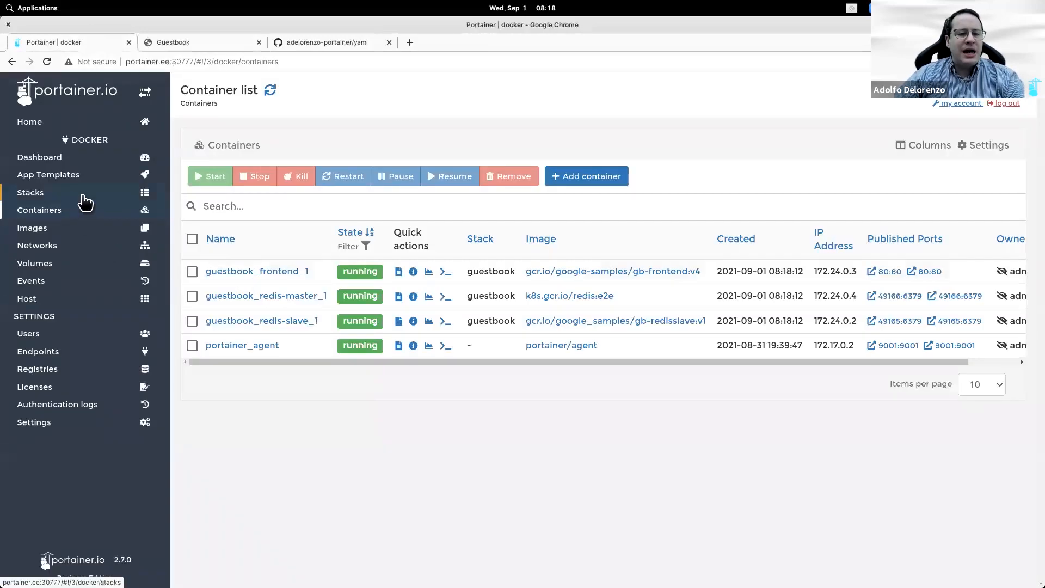
# Step: Open the guestbook stack's details in Portainer
pyautogui.click(82, 195)
pyautogui.click(229, 271)
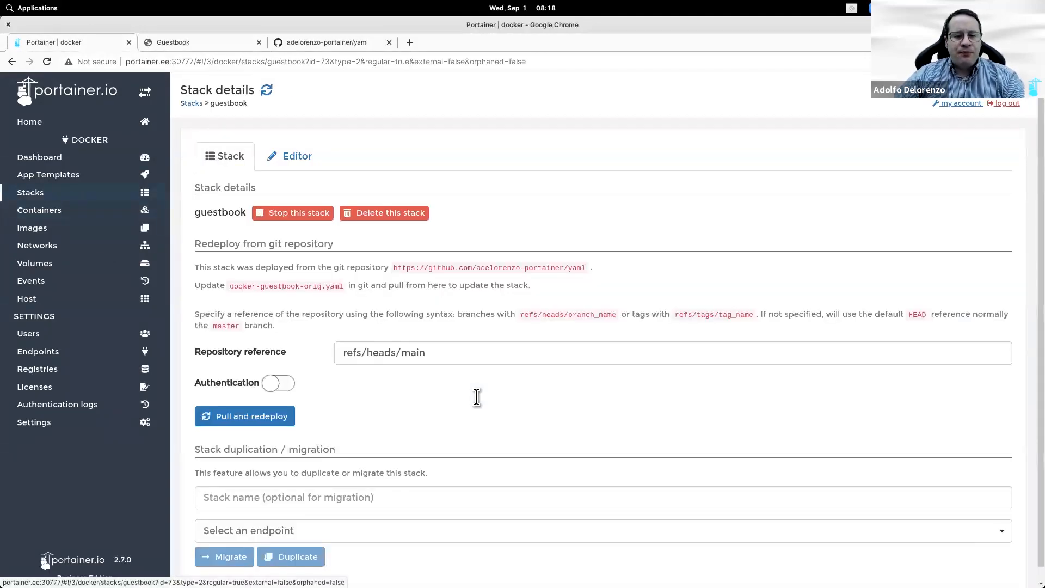
pyautogui.scroll(-6, 473, 397)
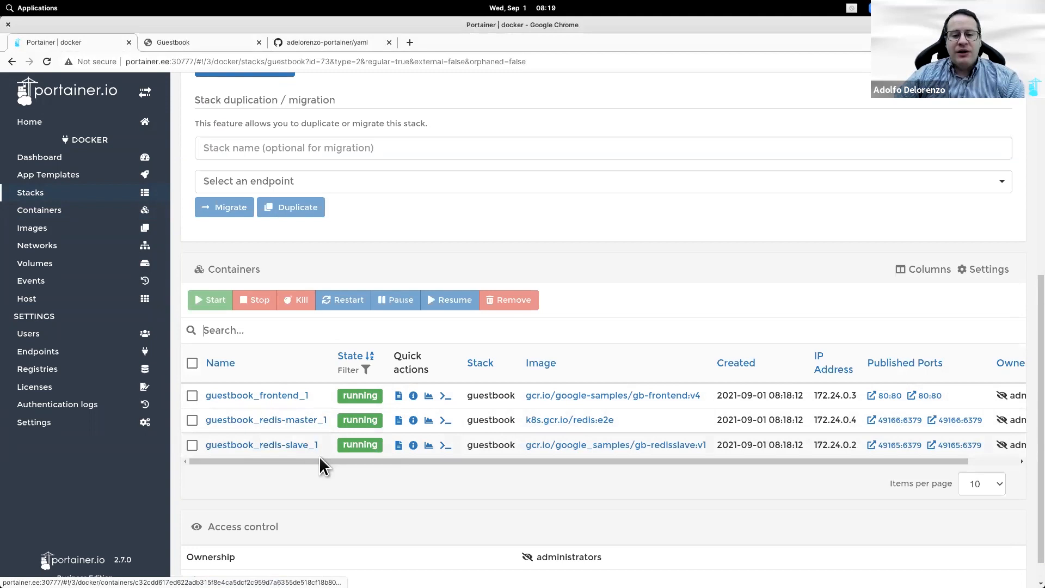
pyautogui.moveTo(320, 461); pyautogui.dragTo(298, 456)
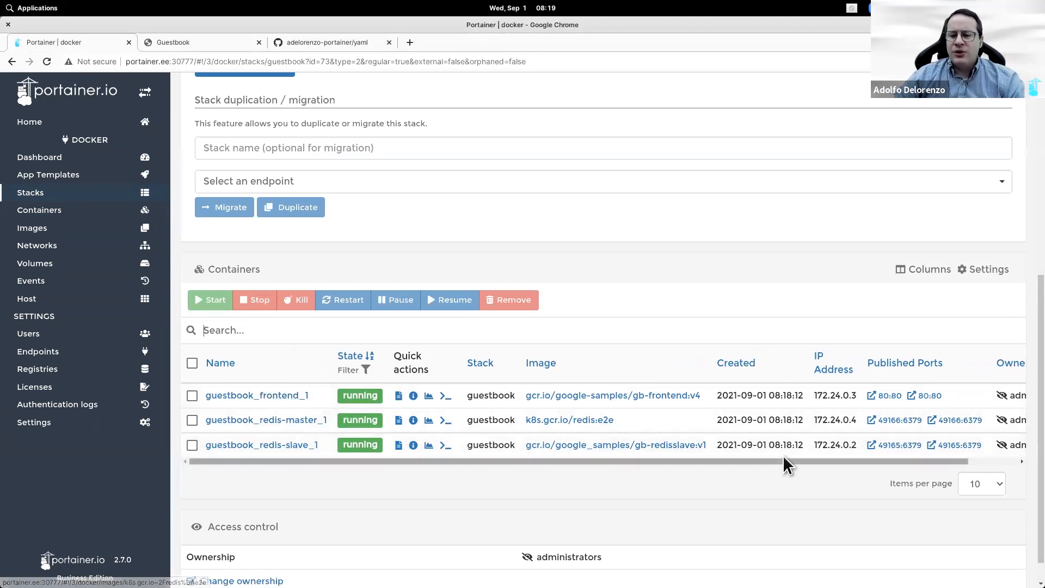
# Step: Inspect guestbook_frontend_1's details and logs showing the hello request, then return Home
pyautogui.click(257, 396)
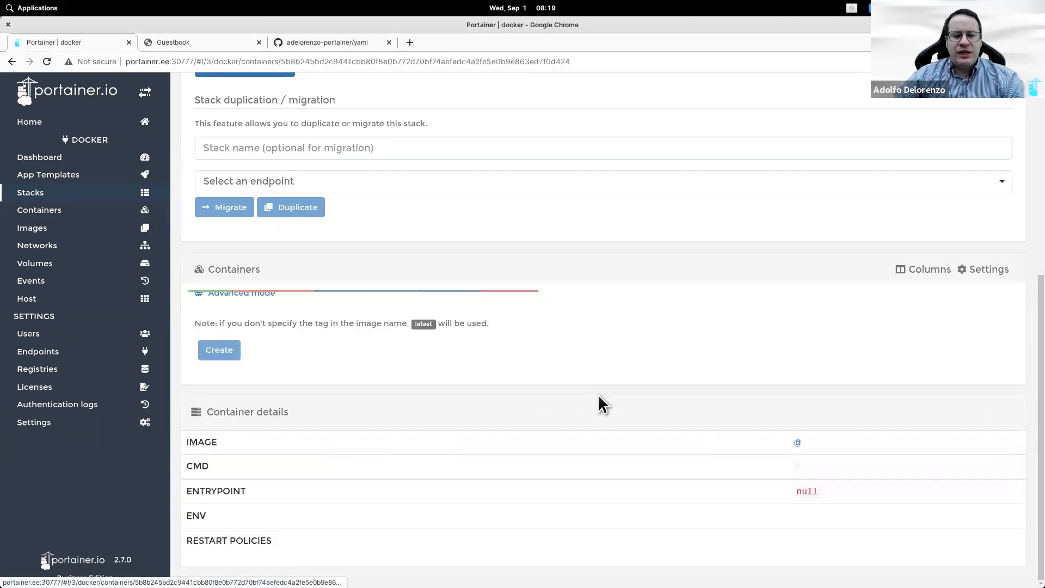
pyautogui.scroll(-13, 724, 376)
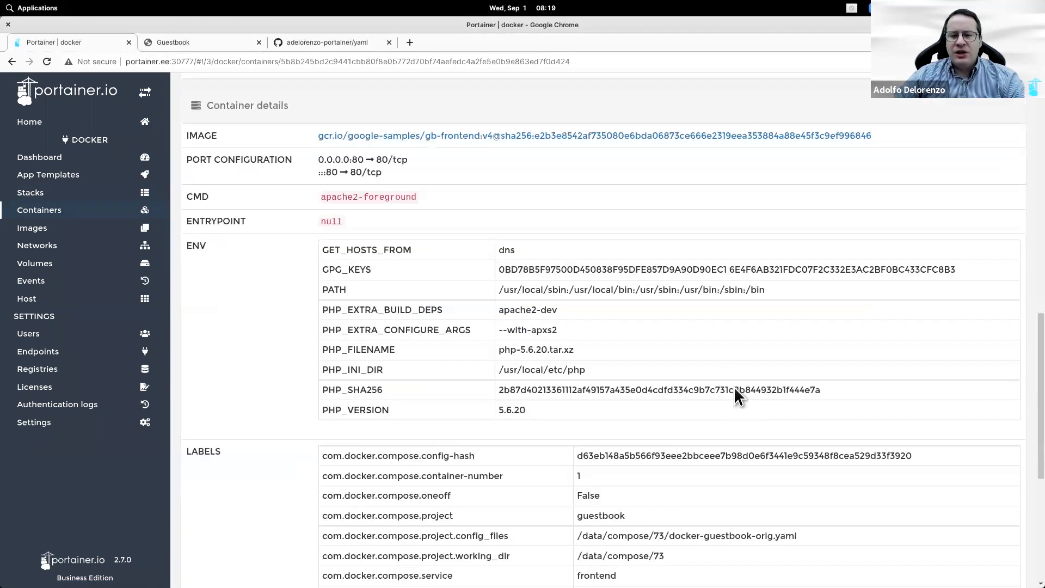
pyautogui.scroll(7, 762, 528)
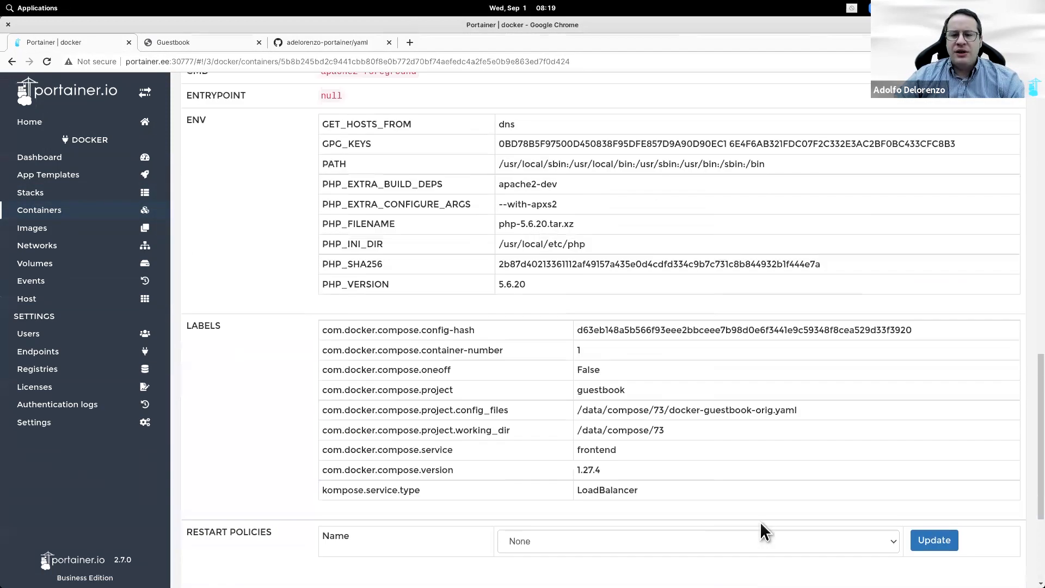
pyautogui.scroll(10, 760, 521)
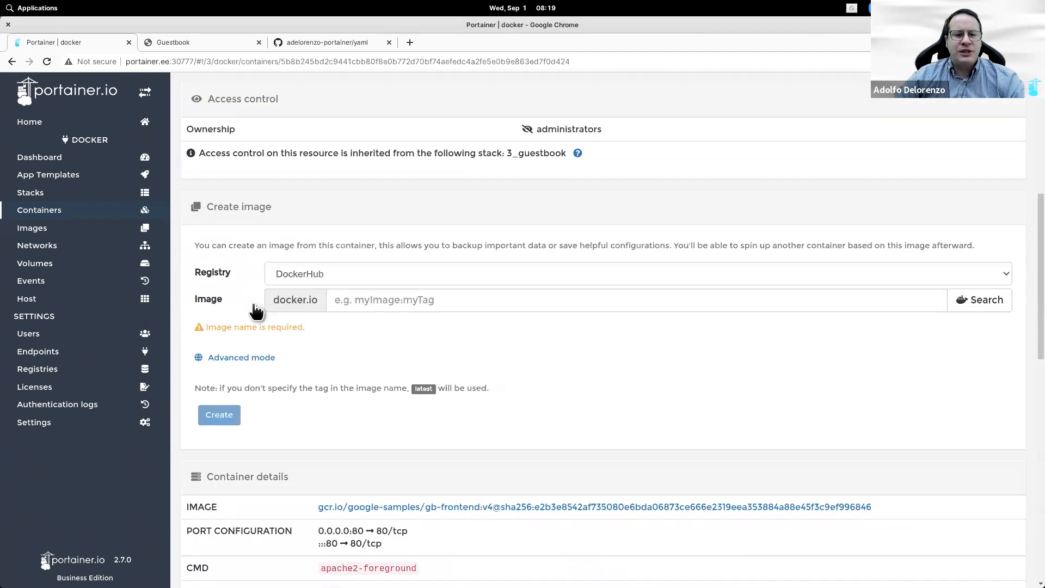
pyautogui.click(210, 308)
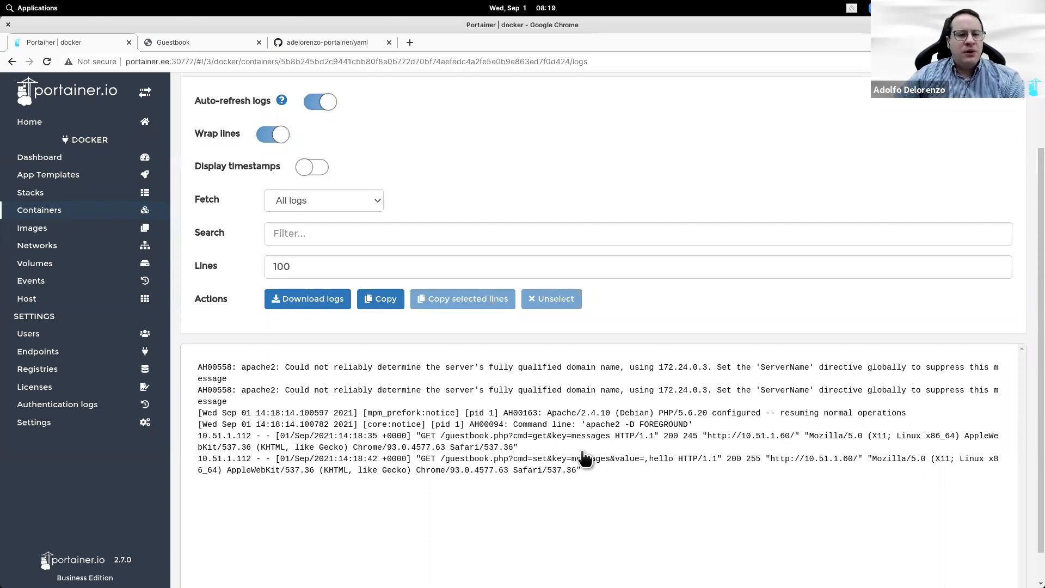
pyautogui.click(29, 123)
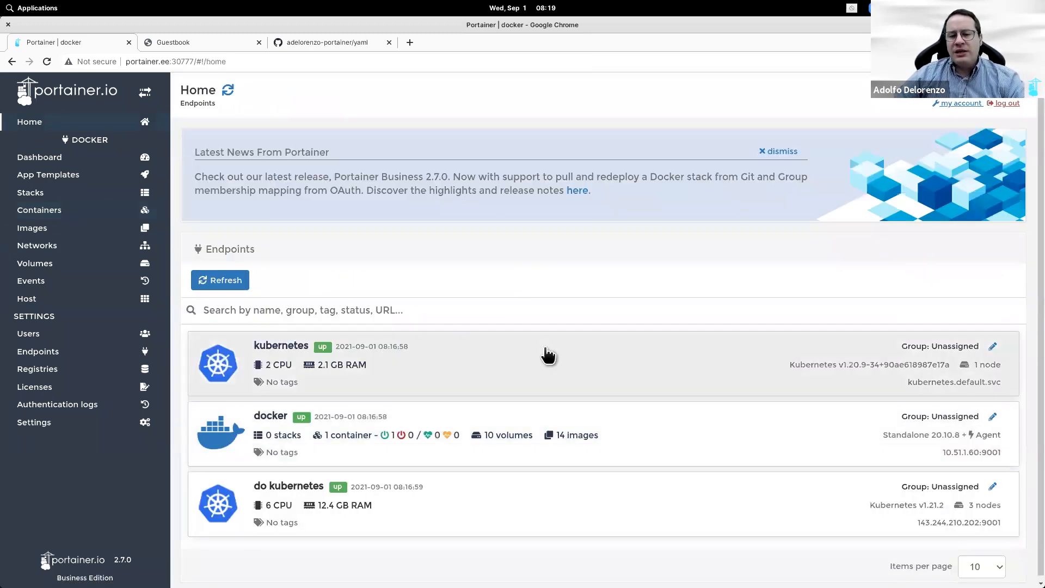
# Step: Add a namespace named guestbook on the kubernetes endpoint with resource assignment switched off
pyautogui.click(546, 351)
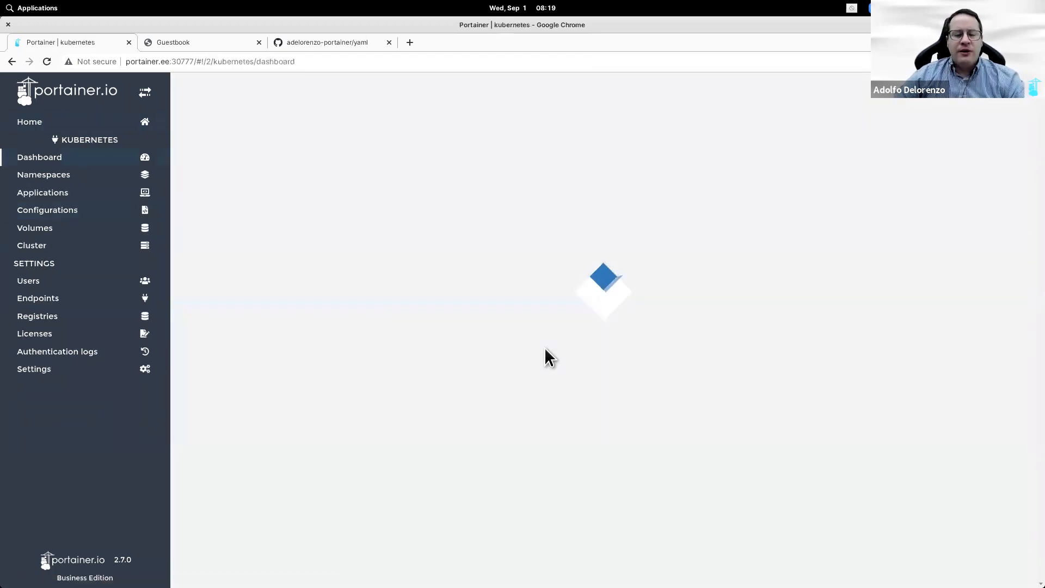
pyautogui.click(90, 184)
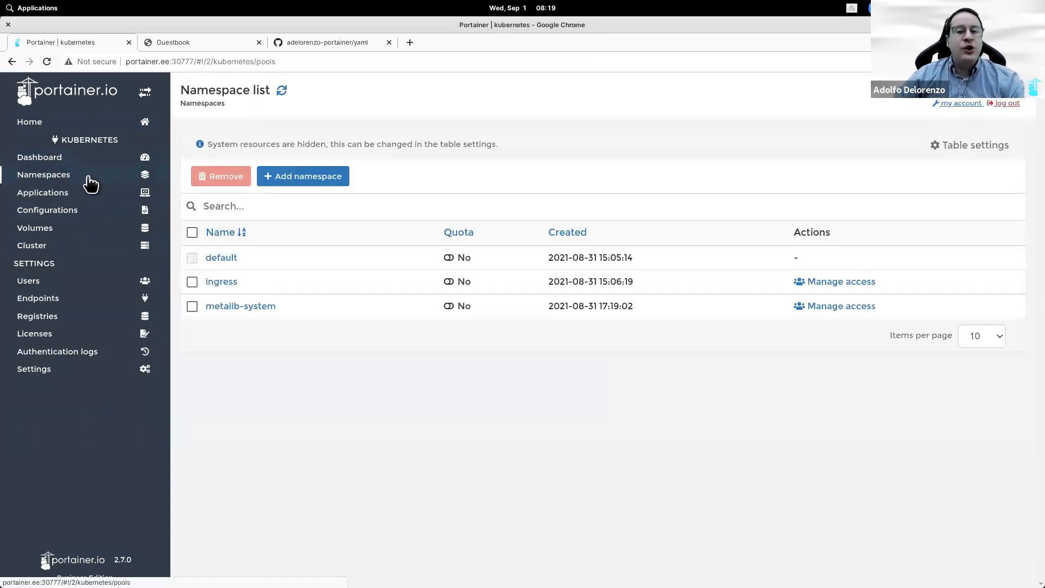
pyautogui.click(305, 183)
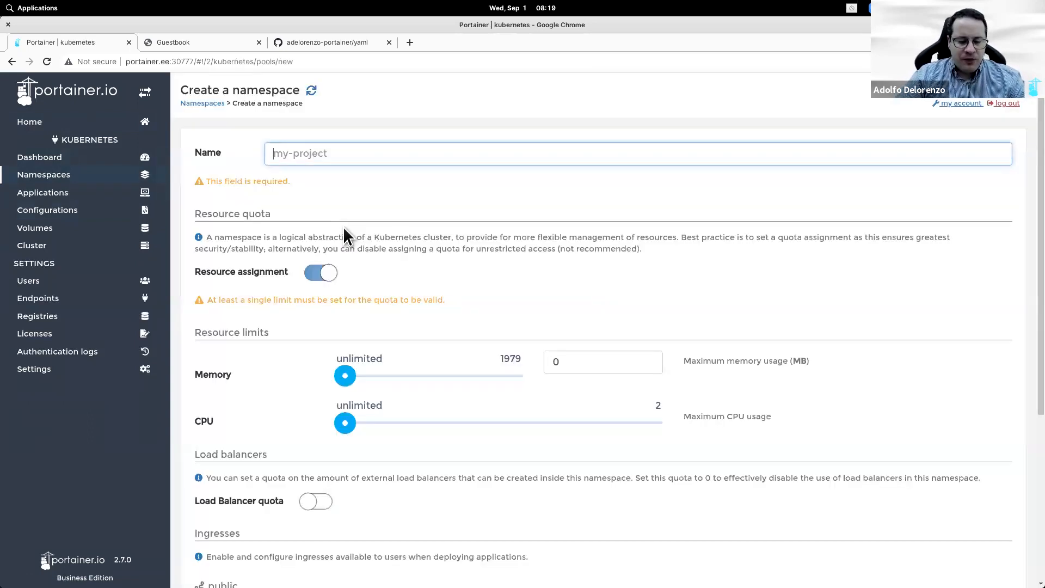
pyautogui.write('guestbook')
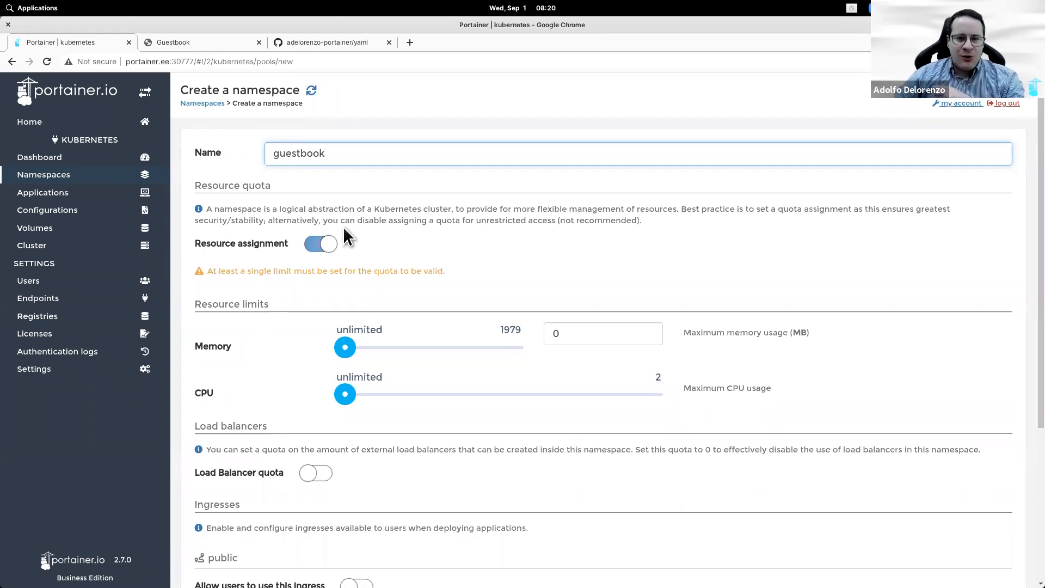
pyautogui.click(396, 259)
pyautogui.press('space')
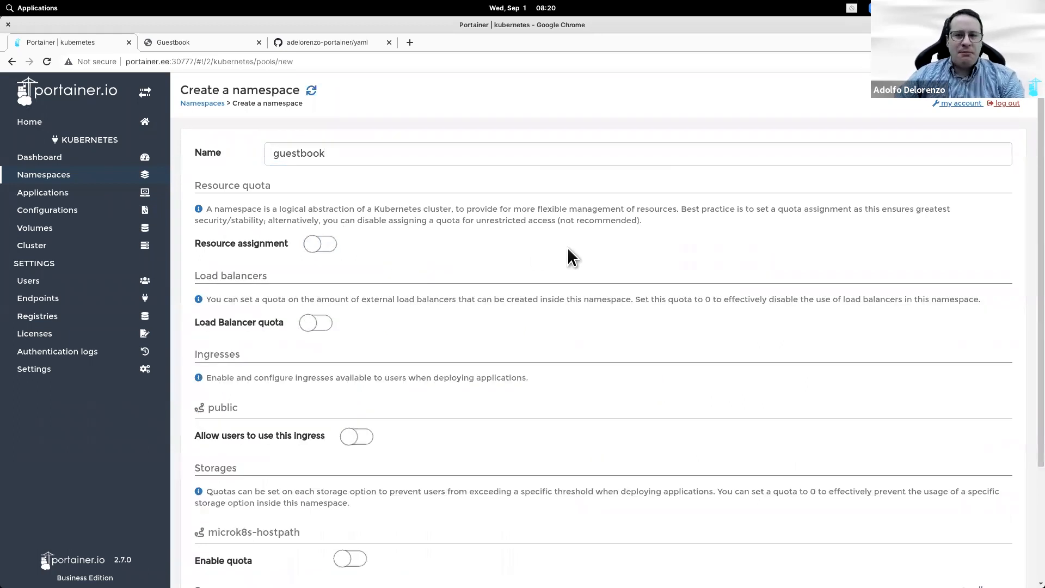
pyautogui.scroll(-3, 580, 319)
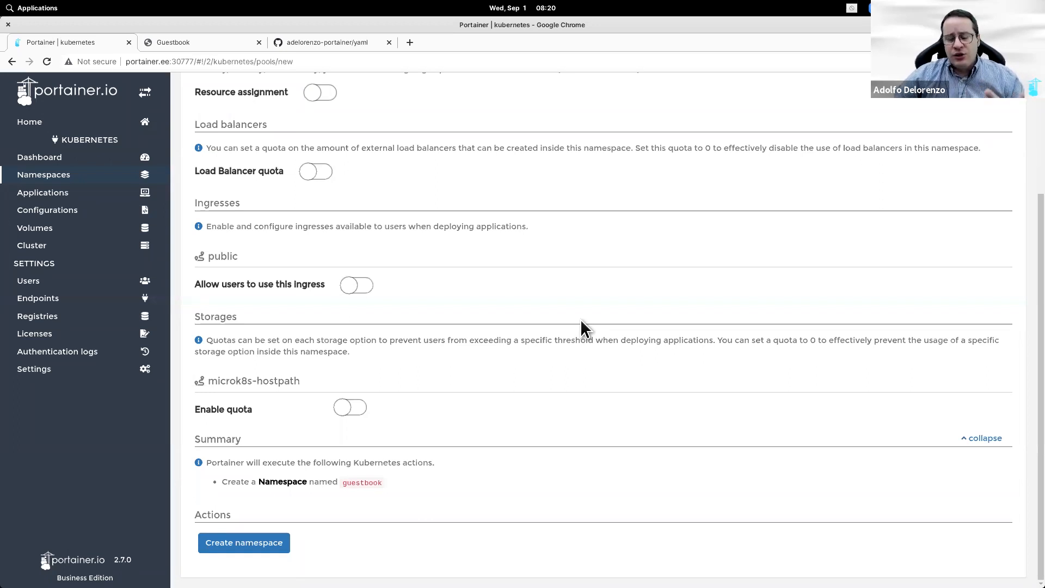
pyautogui.click(252, 544)
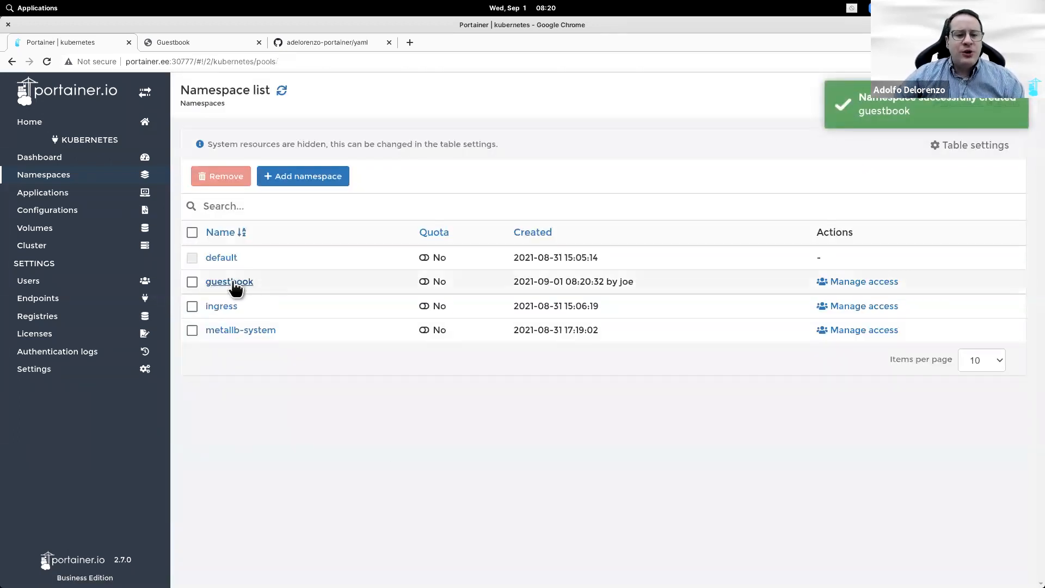
# Step: Start an advanced Kubernetes deployment into the guestbook namespace using docker-compose format
pyautogui.click(93, 196)
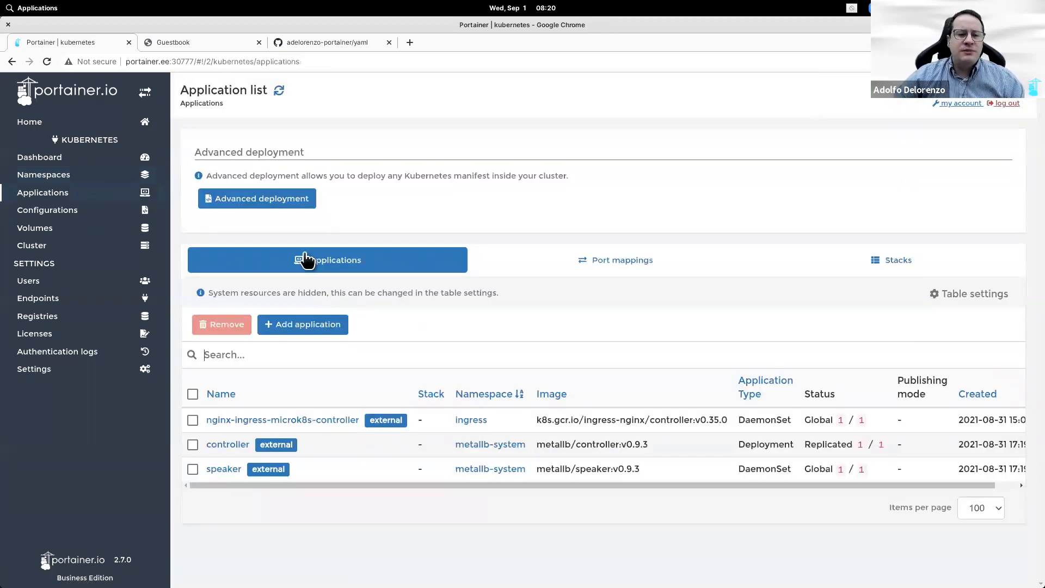
pyautogui.click(283, 207)
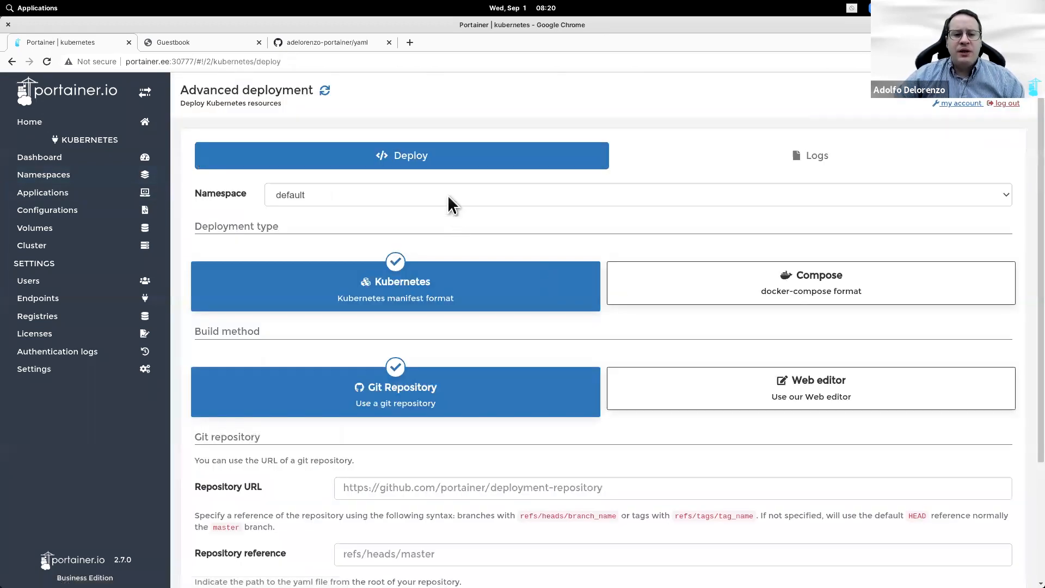
pyautogui.click(352, 201)
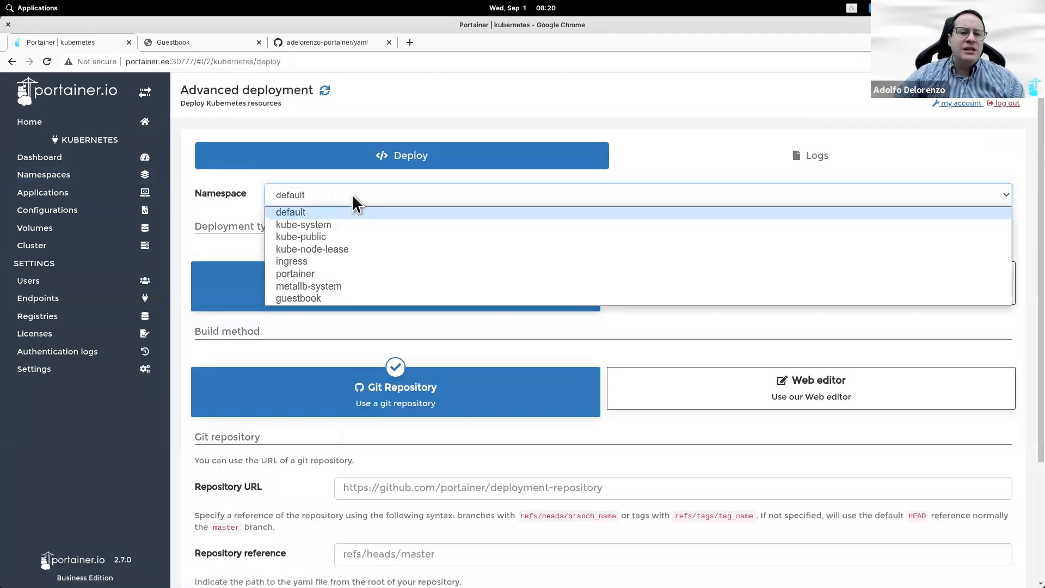
pyautogui.click(319, 297)
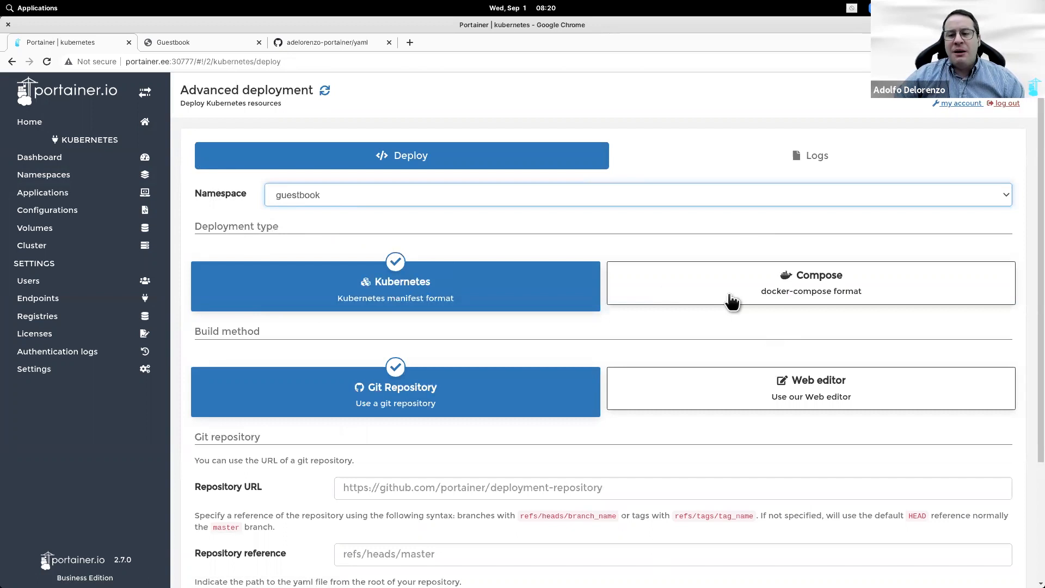
pyautogui.click(755, 297)
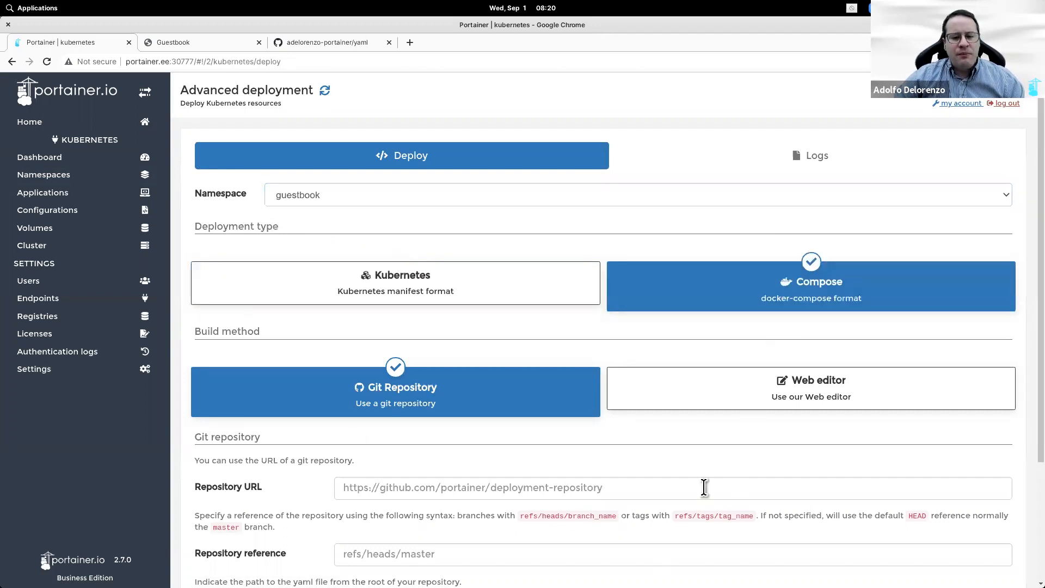
# Step: Enter the GitHub repository URL and the reference refs/heads/main
pyautogui.click(348, 42)
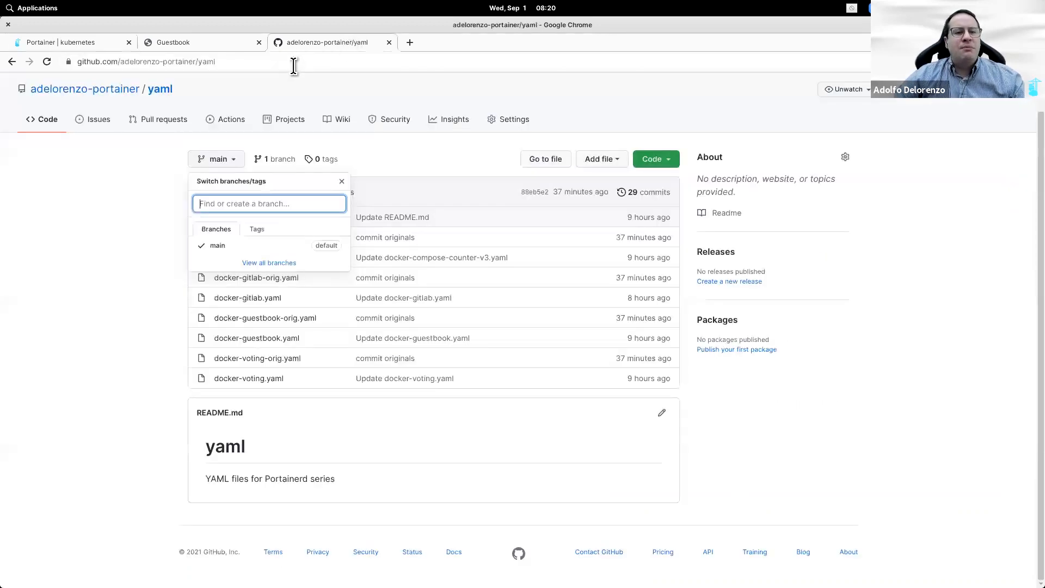
pyautogui.click(294, 63)
pyautogui.hotkey('ctrl', 'c')
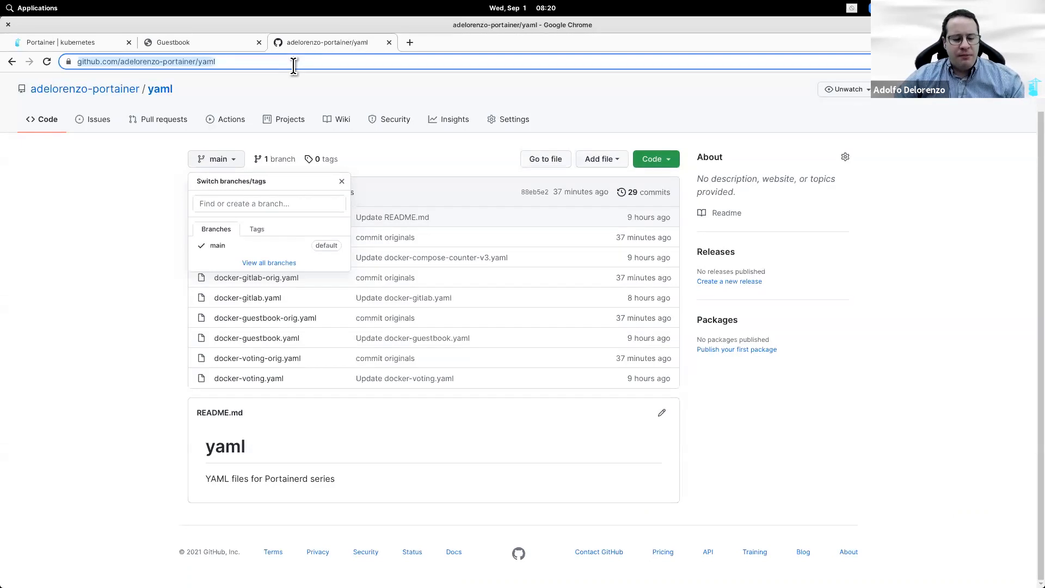
pyautogui.click(105, 42)
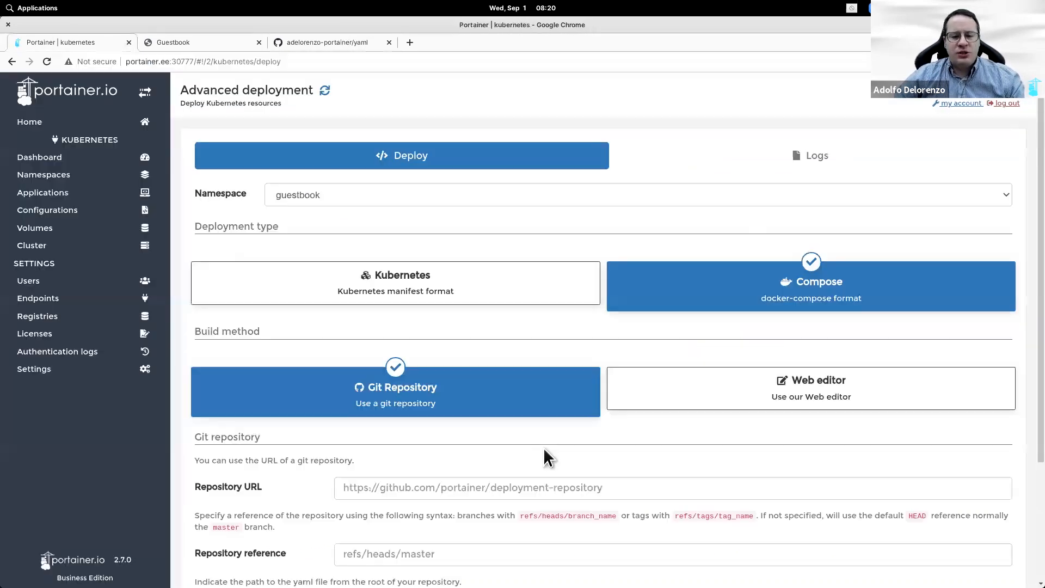
pyautogui.click(548, 490)
pyautogui.hotkey('ctrl', 'v')
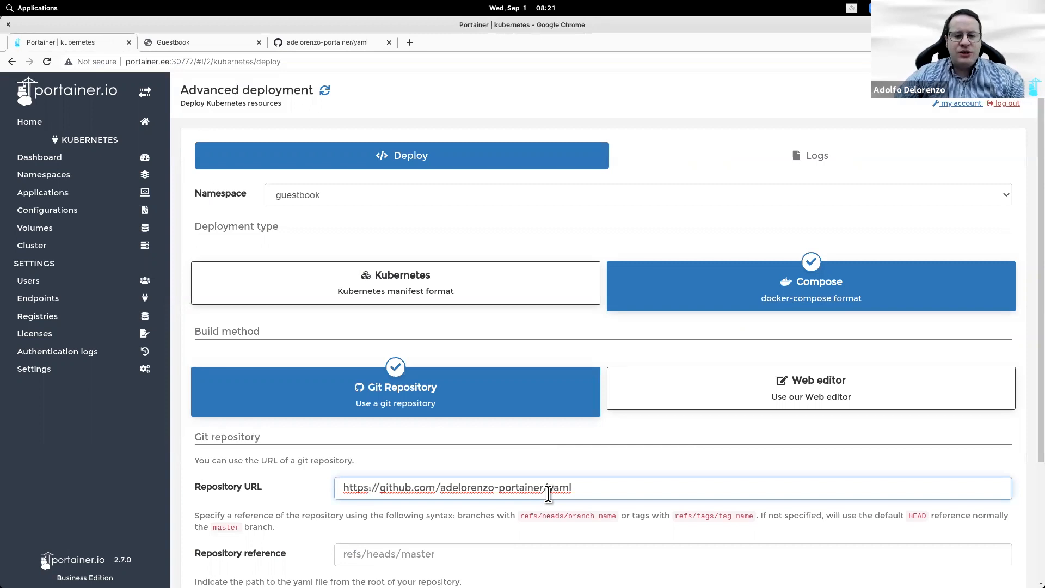
pyautogui.scroll(-3, 548, 493)
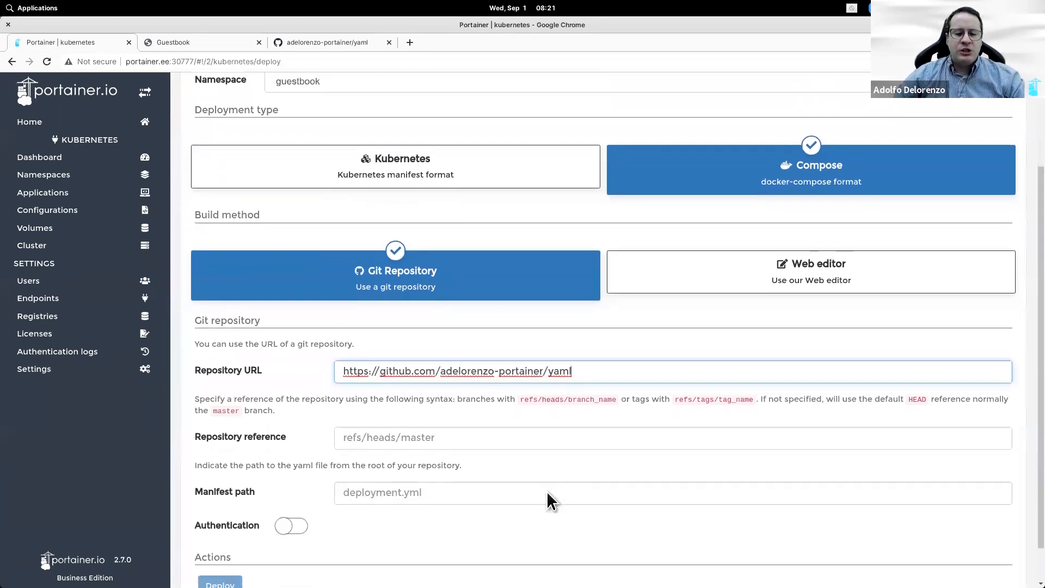
pyautogui.scroll(-1, 550, 498)
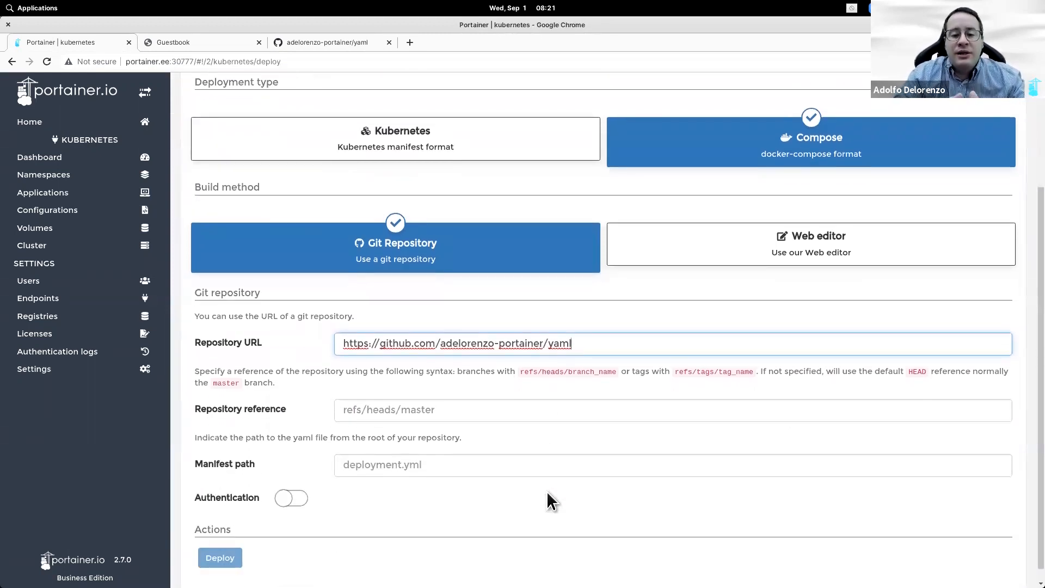
pyautogui.click(613, 414)
pyautogui.write('refs/')
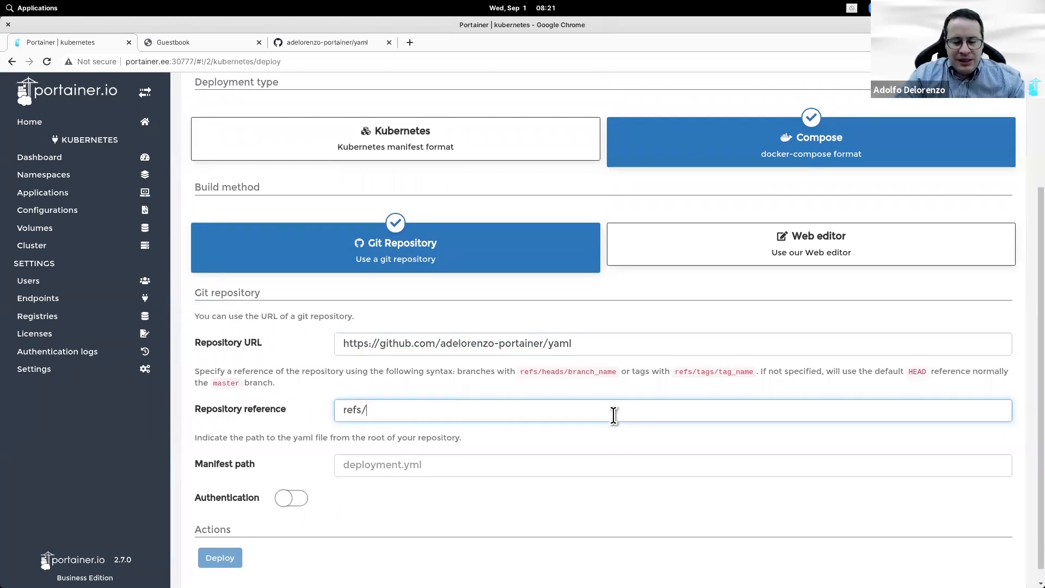
pyautogui.write('heads/main')
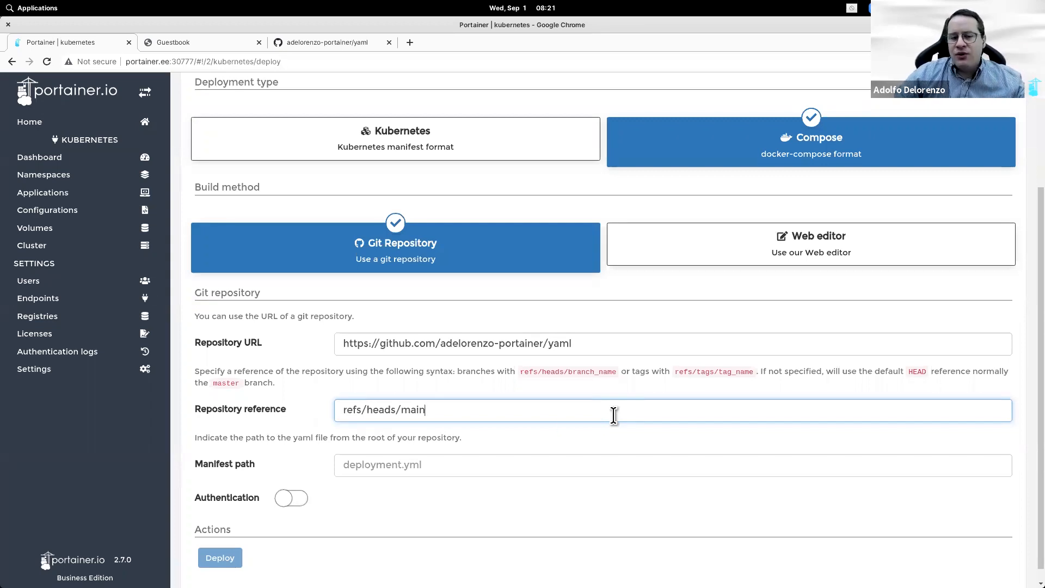
# Step: Set the manifest path to docker-guestbook-orig.yaml and deploy
pyautogui.click(321, 44)
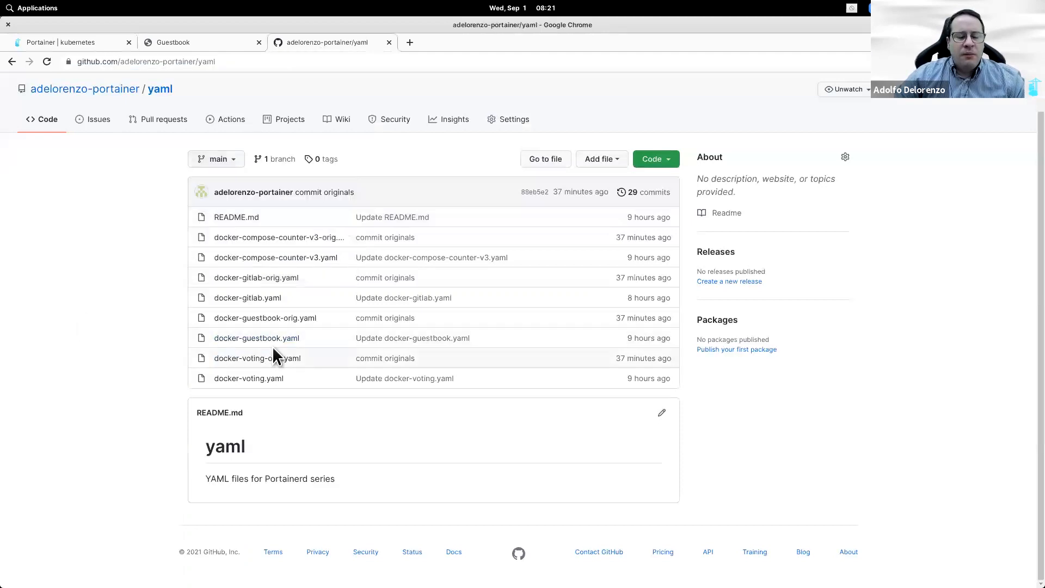
pyautogui.moveTo(327, 317); pyautogui.dragTo(211, 318)
pyautogui.hotkey('ctrl', 'c')
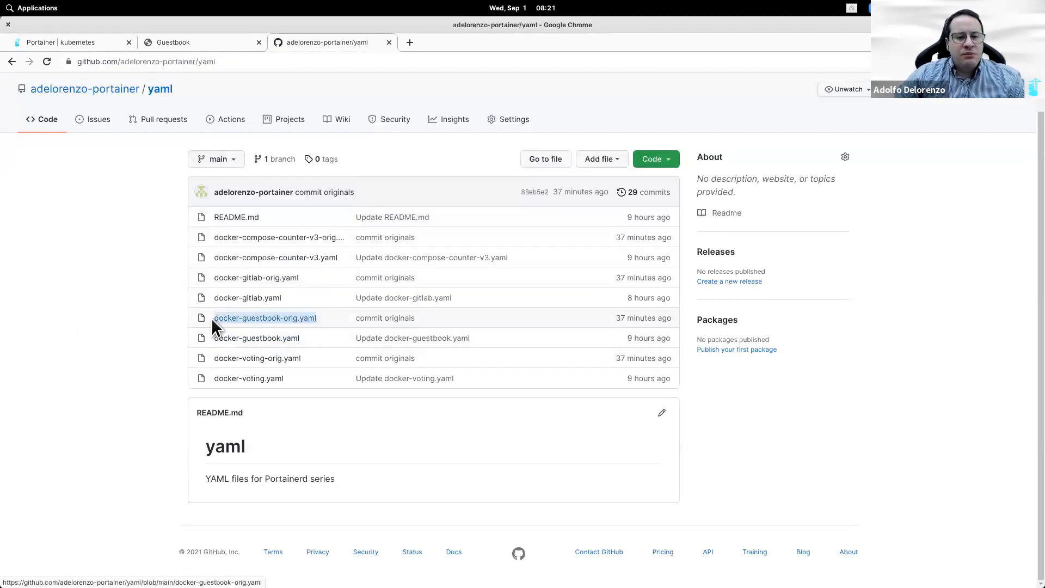
pyautogui.click(105, 43)
pyautogui.click(454, 465)
pyautogui.hotkey('ctrl', 'v')
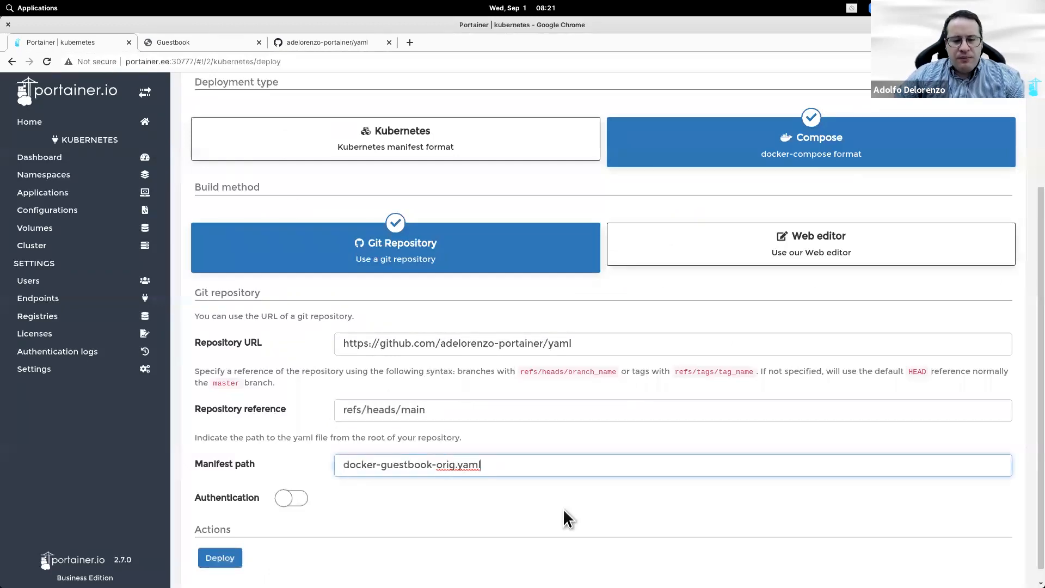
pyautogui.scroll(4, 582, 524)
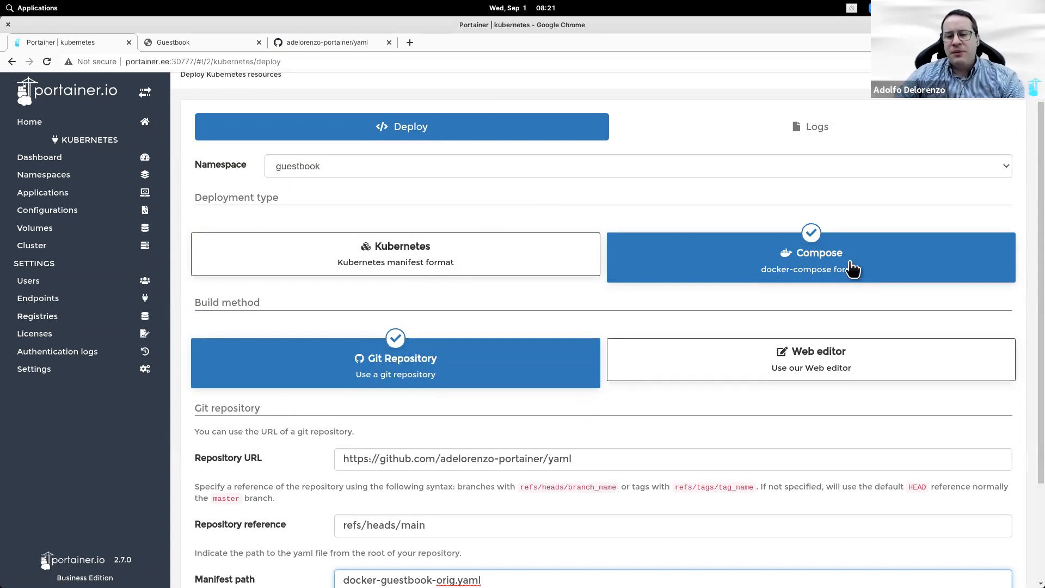
pyautogui.scroll(-1, 843, 288)
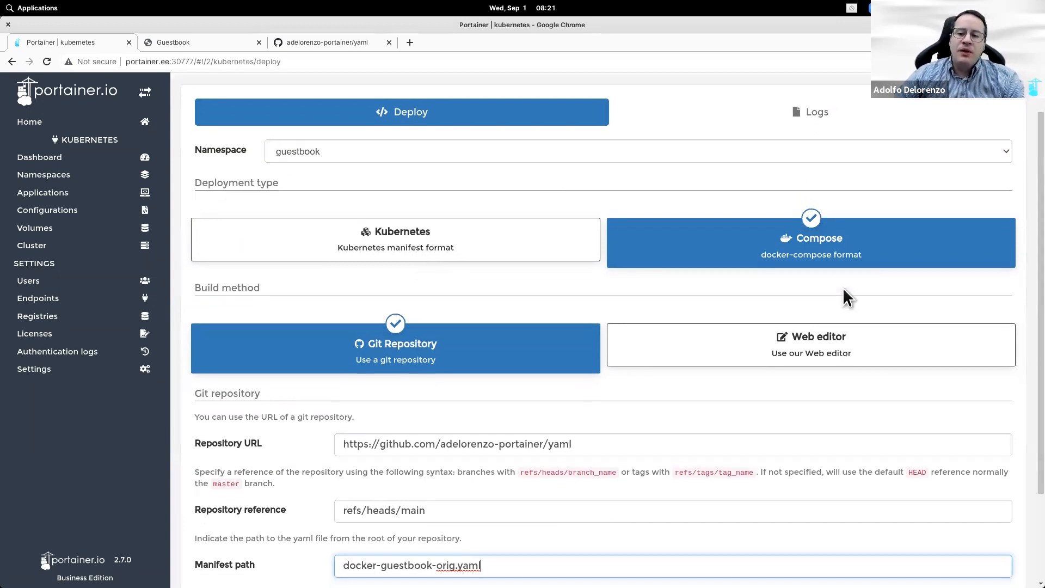
pyautogui.scroll(-1, 816, 275)
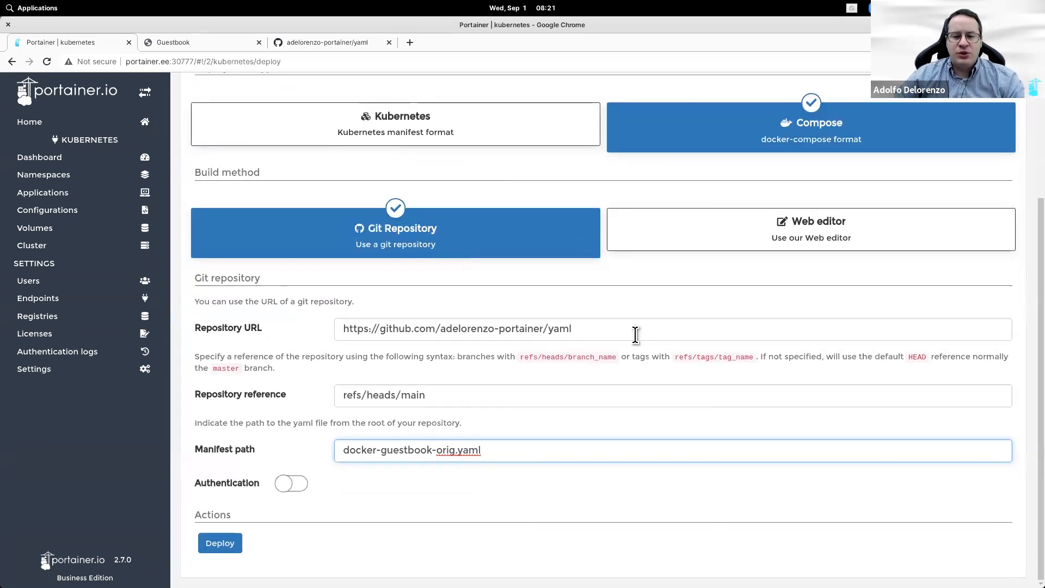
pyautogui.click(220, 544)
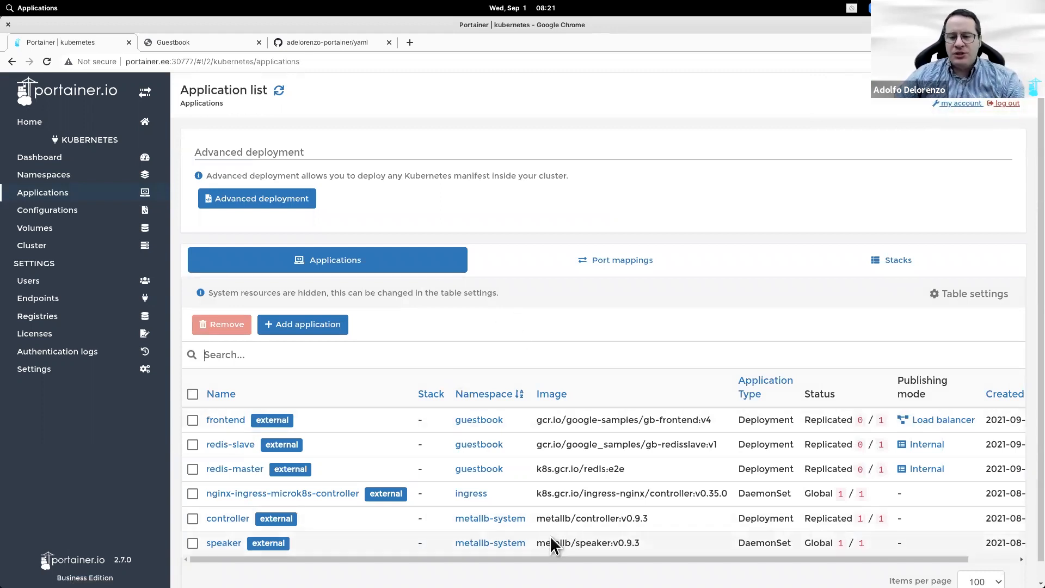
# Step: Refresh until frontend, redis-master and redis-slave run 1/1, then view frontend's load balancer 10.55.10.10
pyautogui.moveTo(554, 557); pyautogui.dragTo(496, 536)
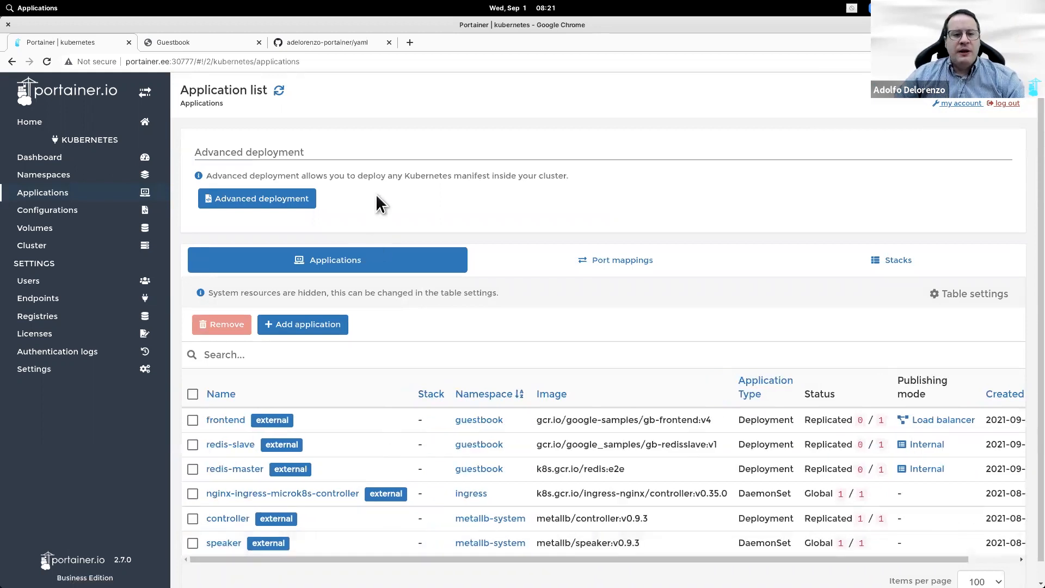
pyautogui.click(279, 90)
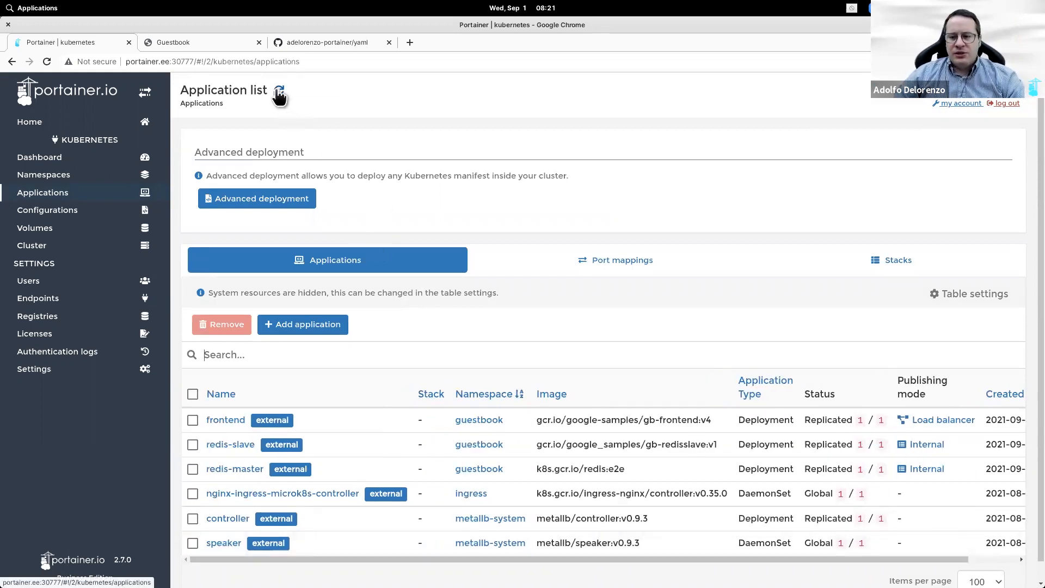
pyautogui.click(279, 91)
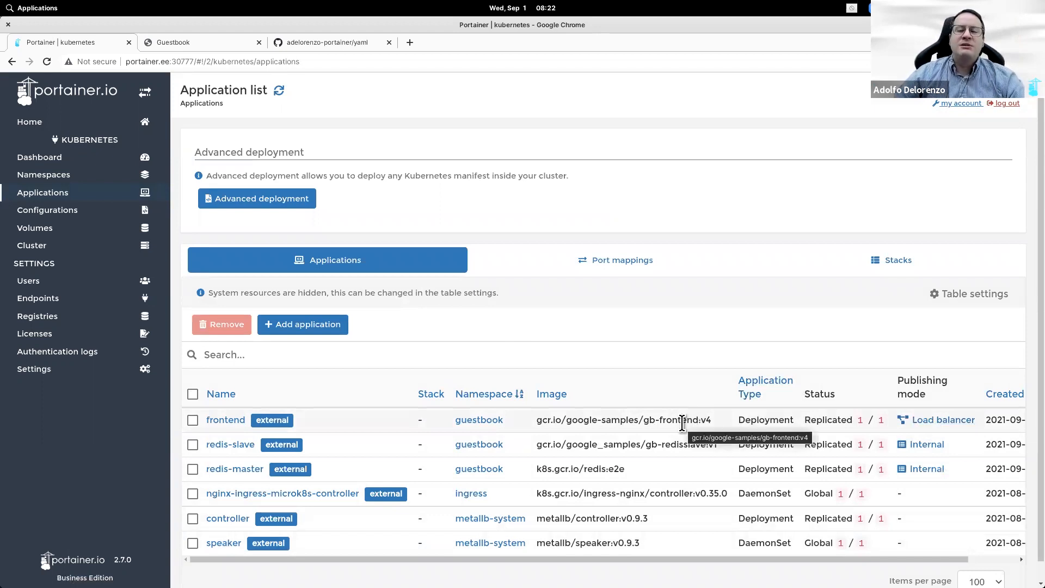
pyautogui.click(924, 423)
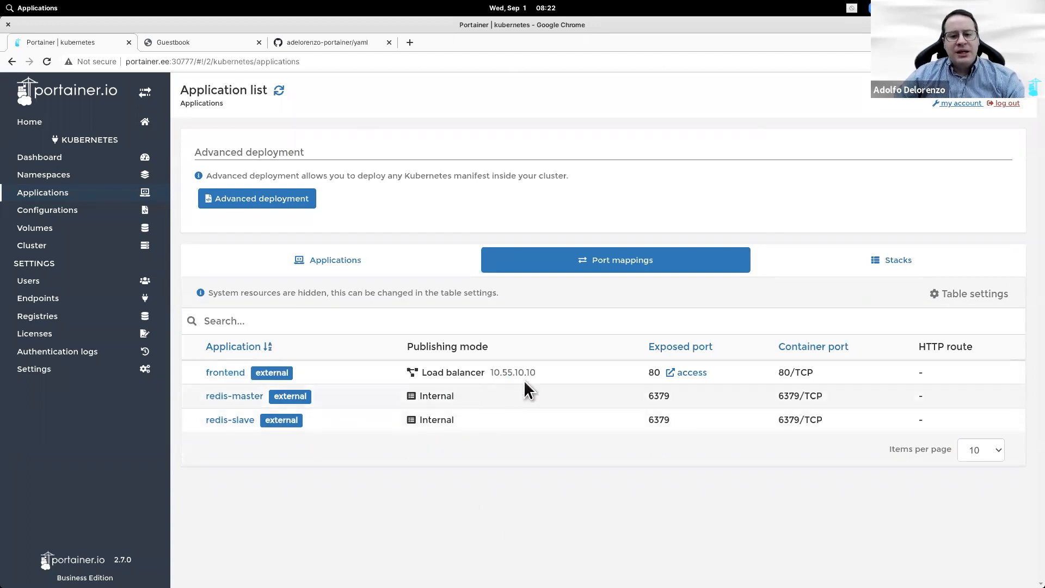
pyautogui.moveTo(537, 372); pyautogui.dragTo(506, 374)
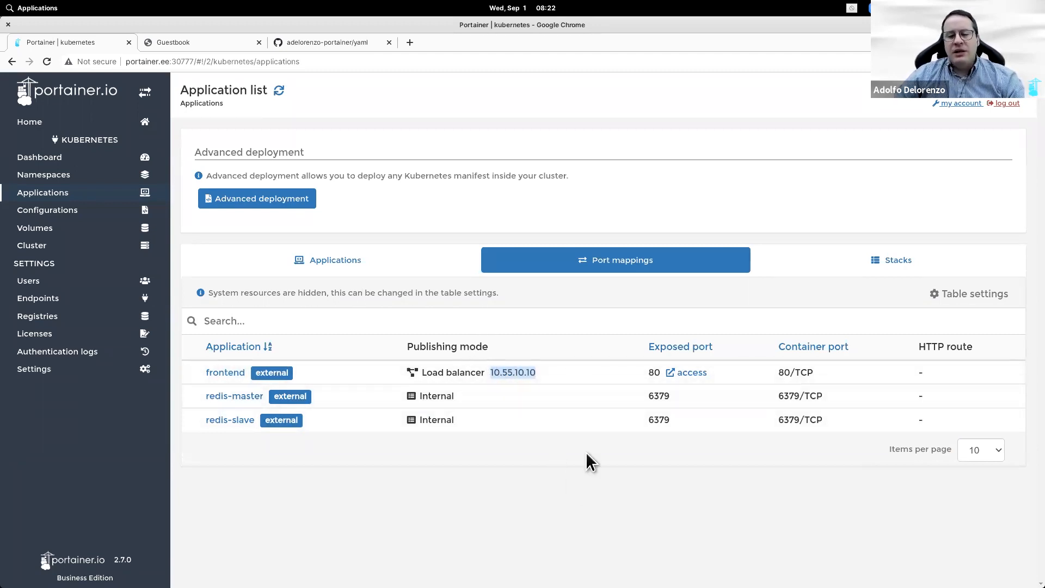
pyautogui.click(471, 379)
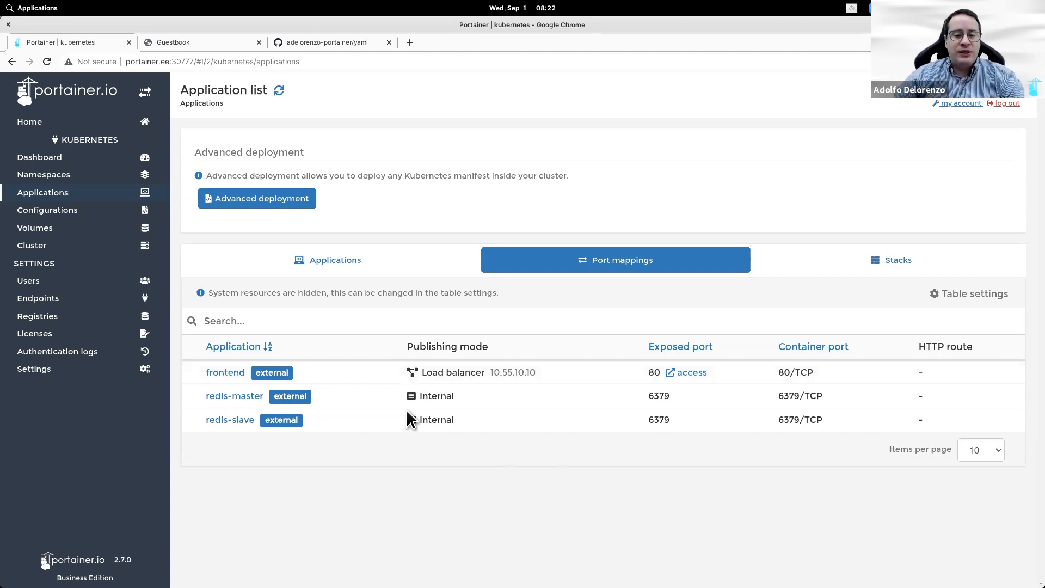
# Step: Open the new guestbook at 10.55.10.10 and compare it with the older one at 10.51.1.60
pyautogui.click(692, 374)
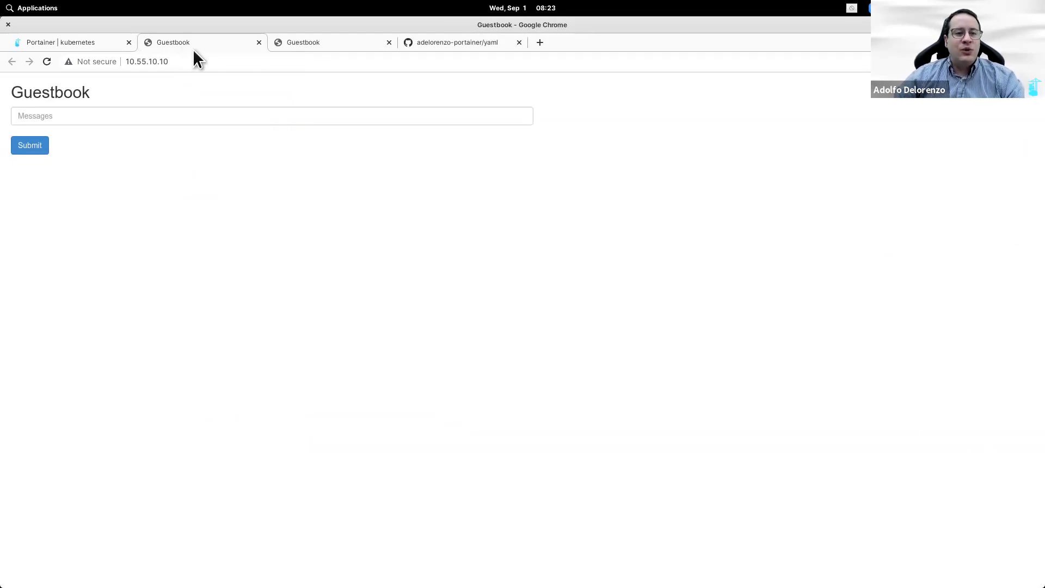
pyautogui.click(346, 42)
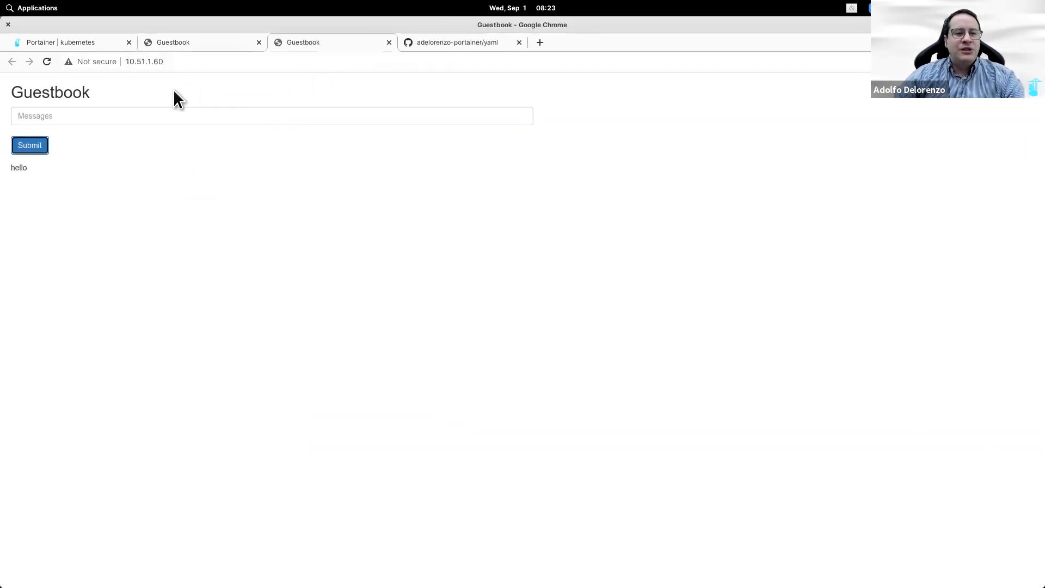
pyautogui.click(180, 61)
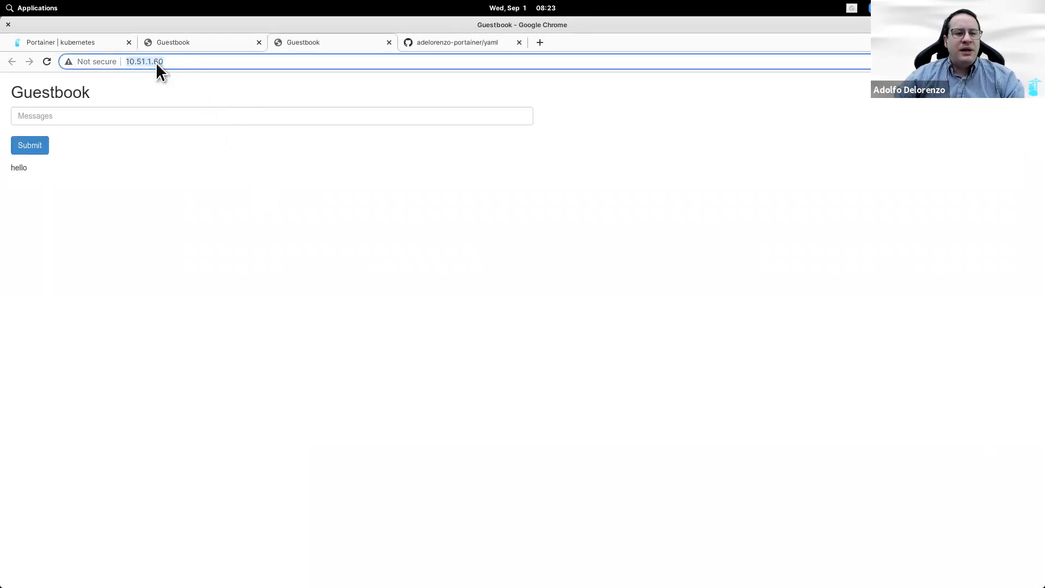
pyautogui.click(172, 42)
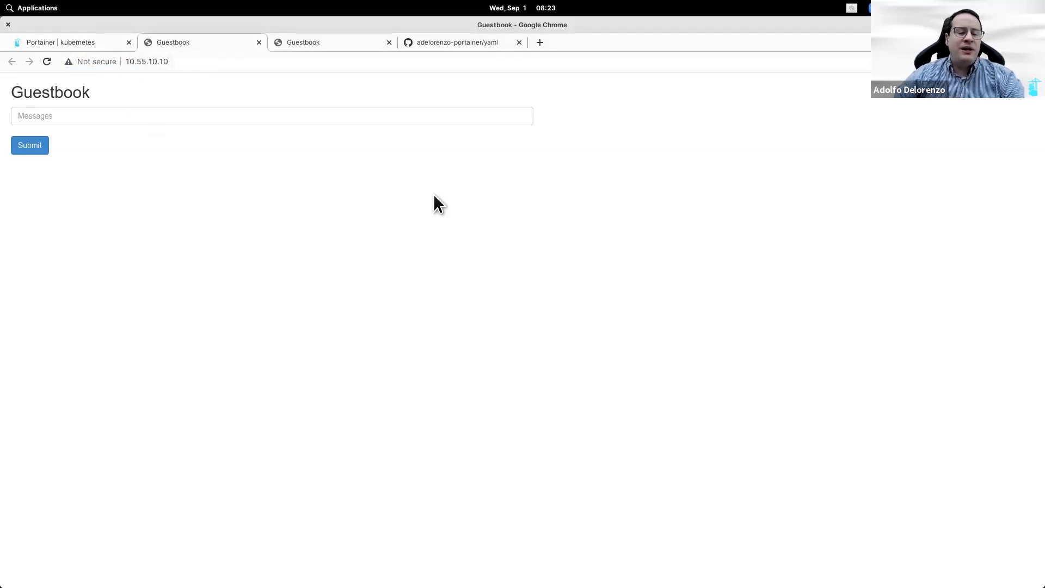
# Step: Post 'how are you?' on the 10.55.10.10 guestbook and return to Portainer
pyautogui.click(393, 117)
pyautogui.write('how are you?')
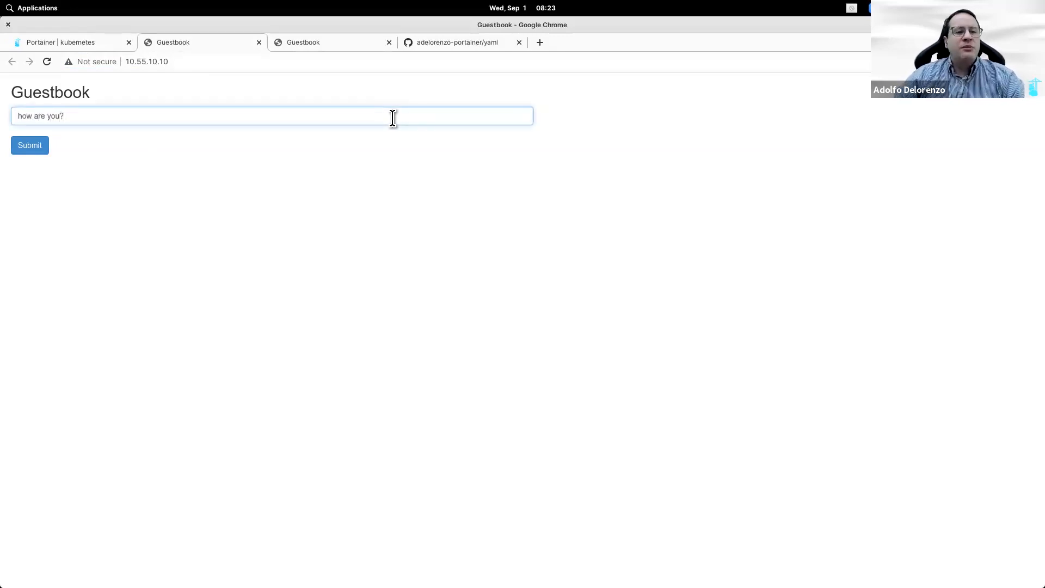
pyautogui.click(29, 144)
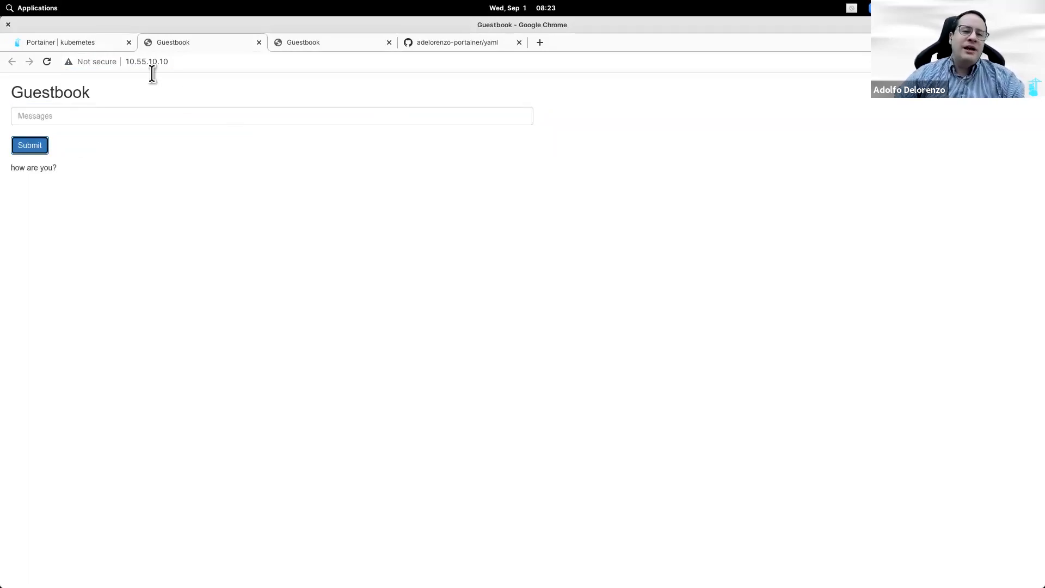
pyautogui.click(84, 42)
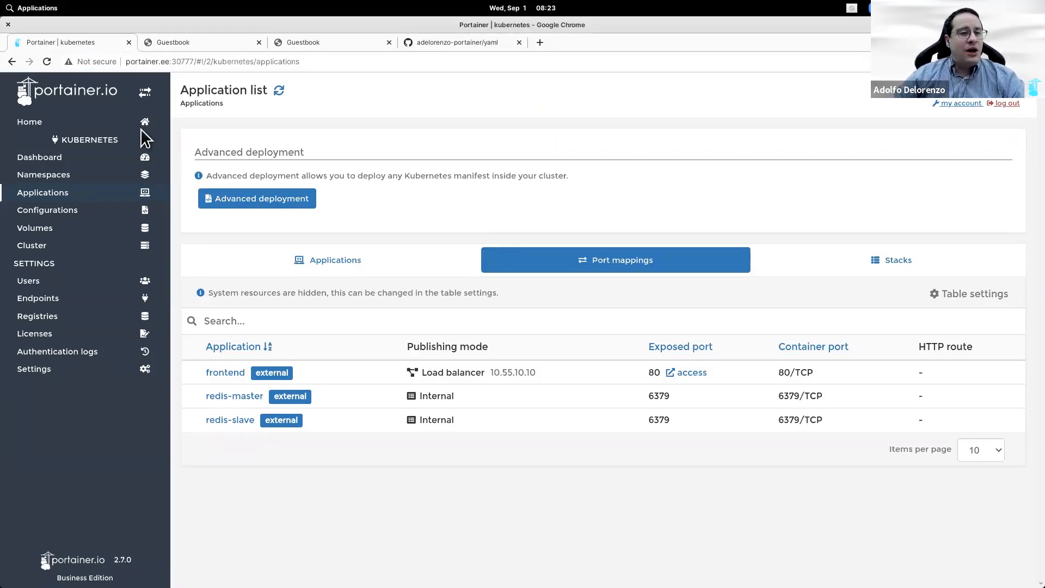
# Step: Open the namespace list of the do kubernetes endpoint
pyautogui.click(117, 123)
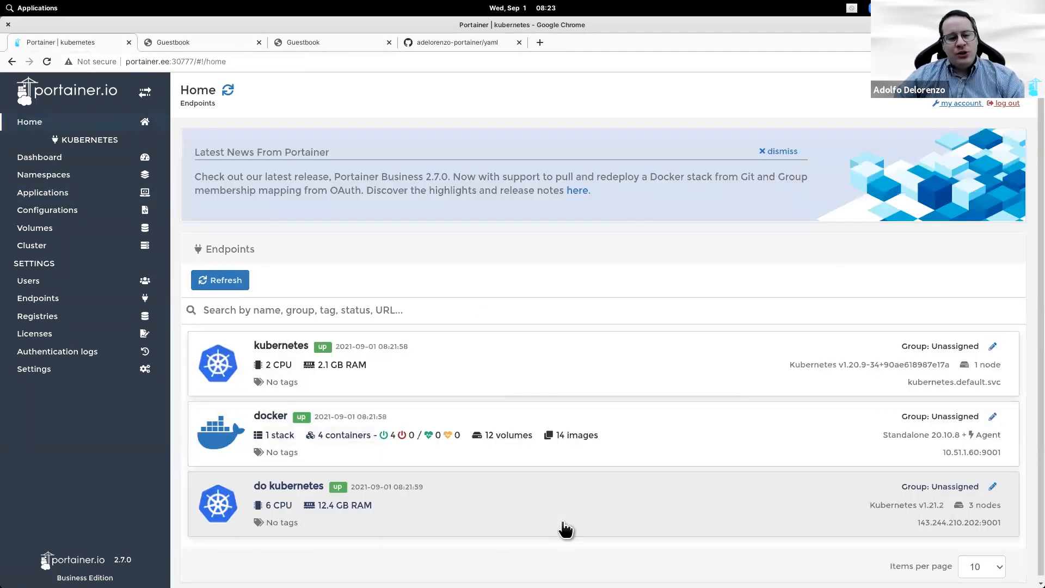
pyautogui.click(563, 527)
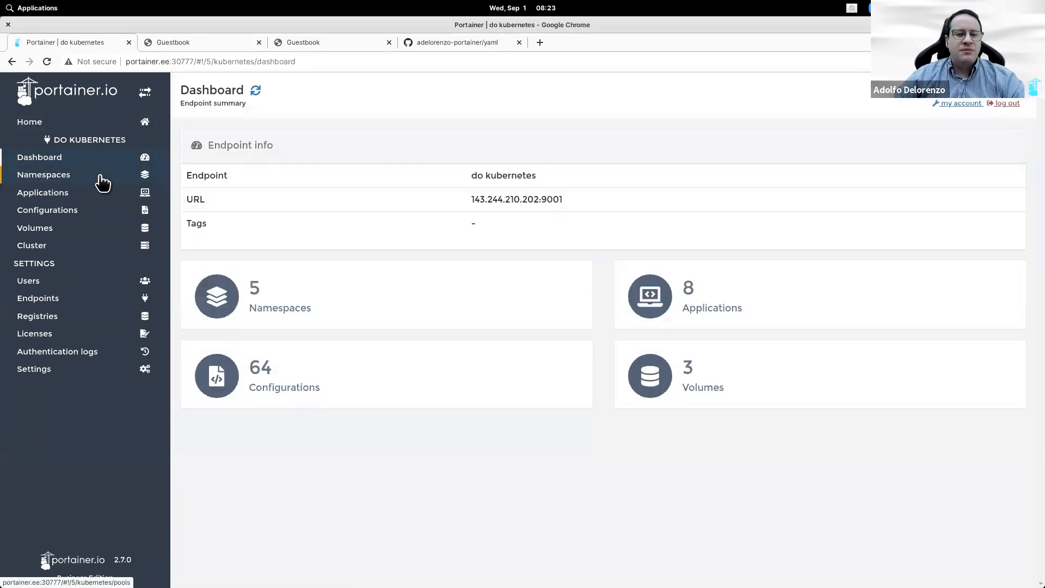
pyautogui.click(101, 177)
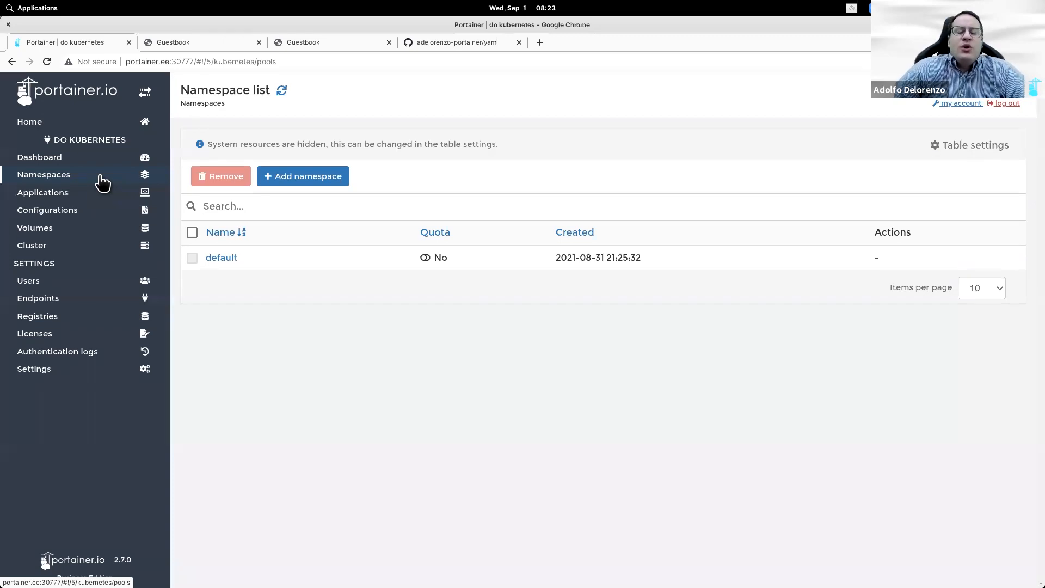
# Step: Create a namespace named guestbook with the resource quota switched off
pyautogui.click(339, 183)
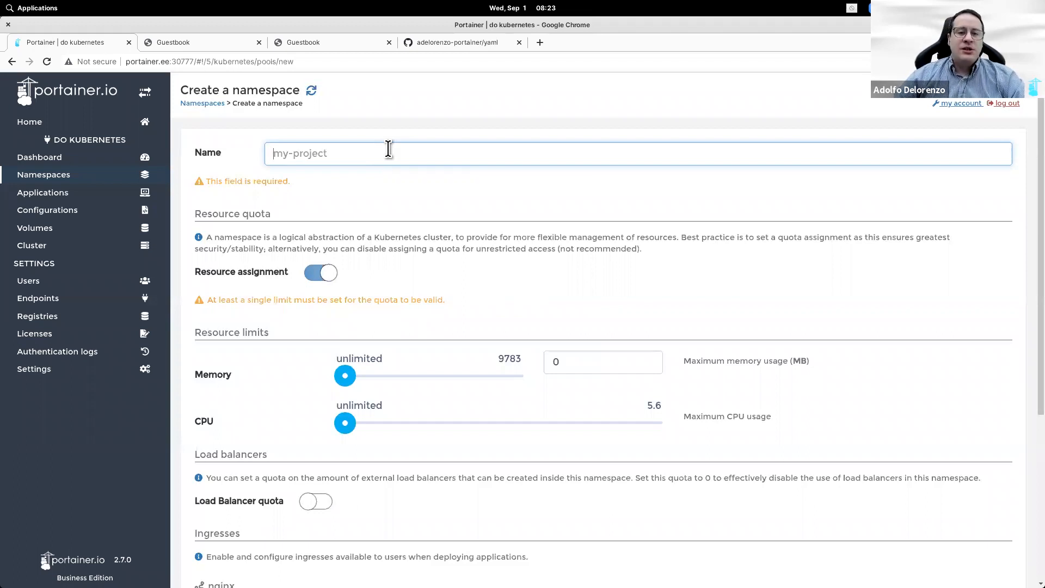
pyautogui.write('cloud')
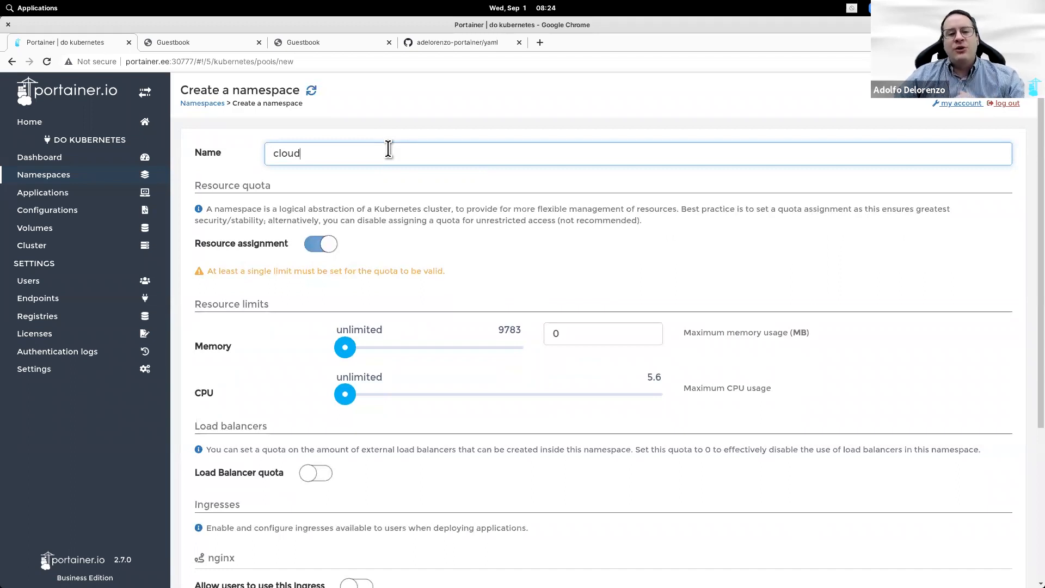
pyautogui.click(312, 246)
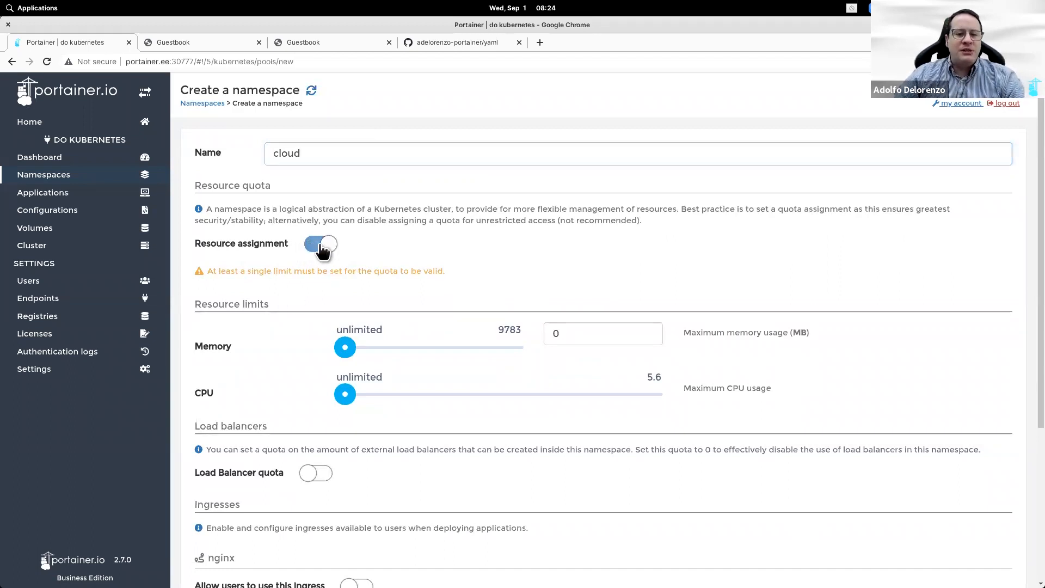
pyautogui.scroll(-3, 456, 252)
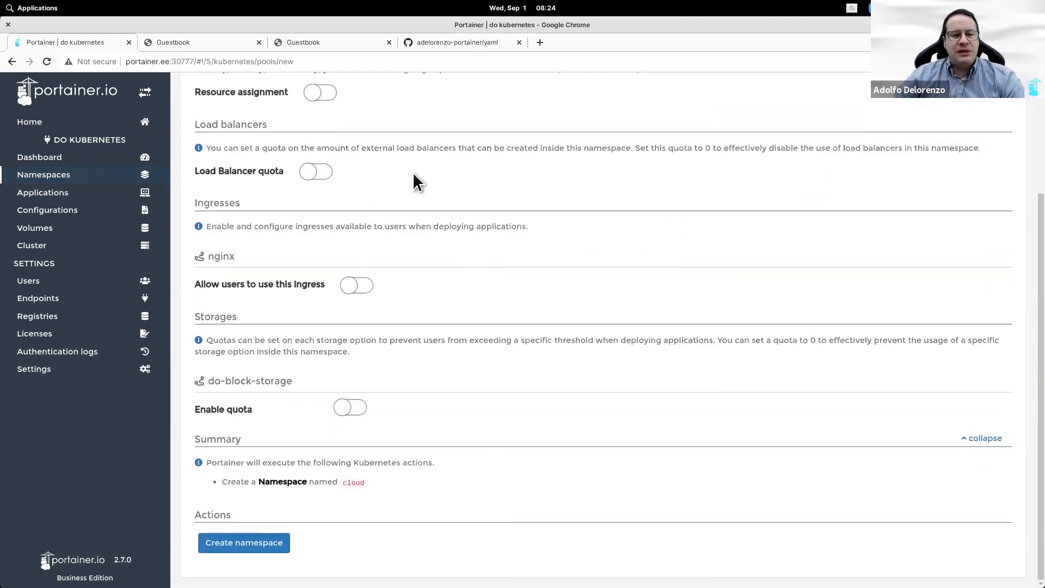
pyautogui.scroll(3, 415, 180)
pyautogui.doubleClick(383, 151)
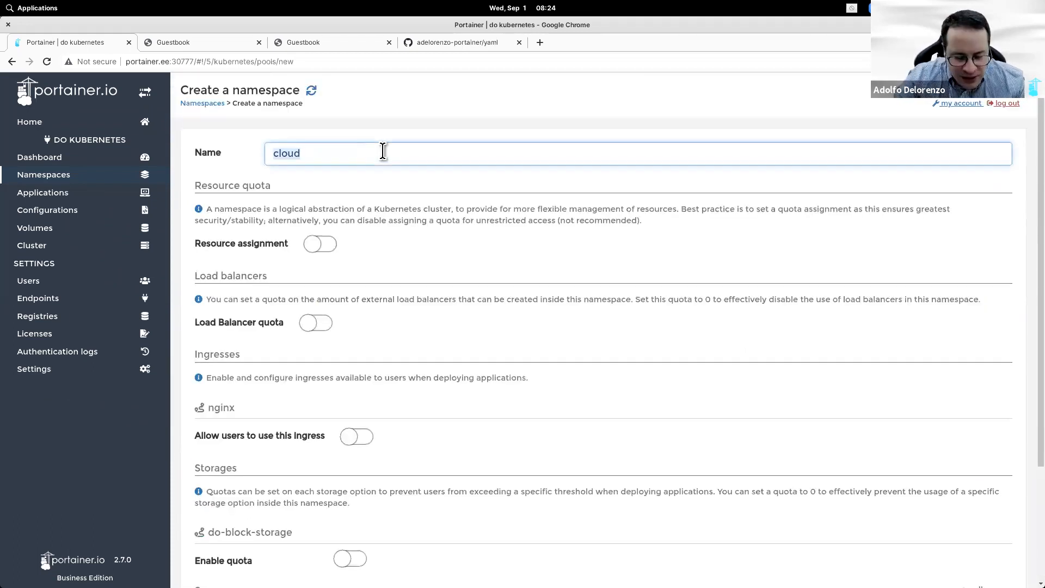
pyautogui.write('guestbook')
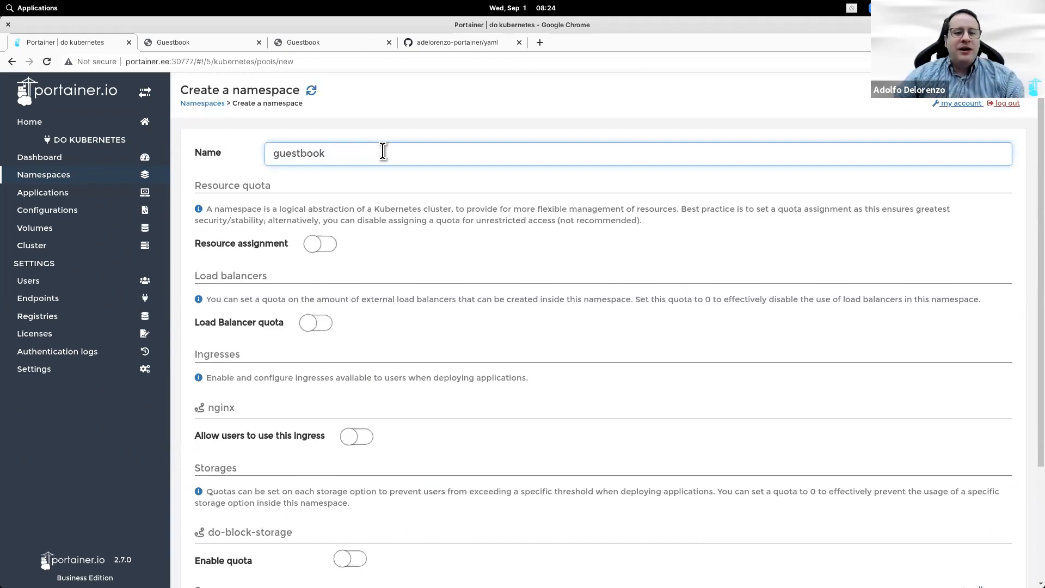
pyautogui.scroll(-3, 359, 179)
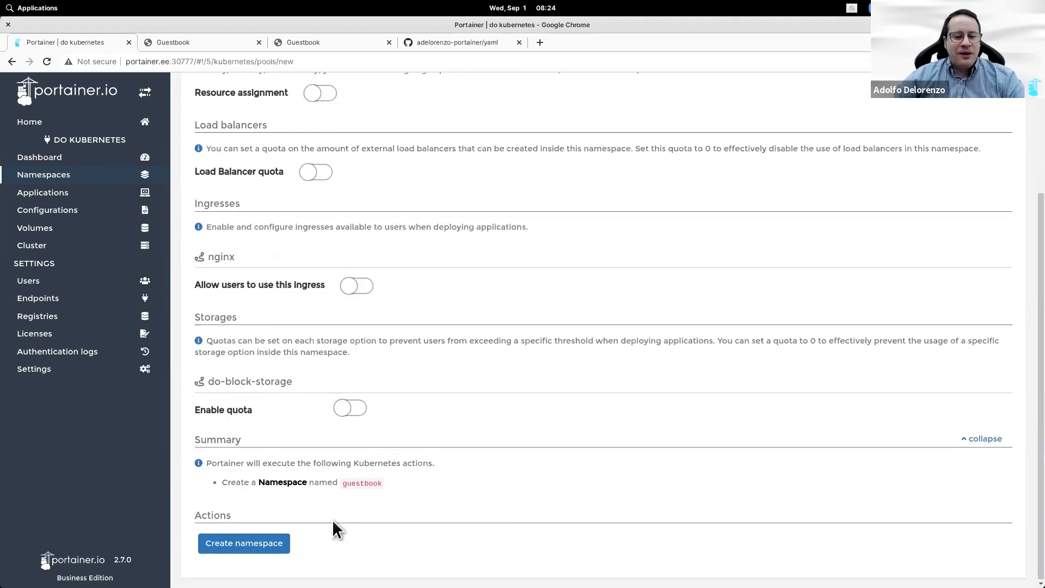
pyautogui.click(267, 544)
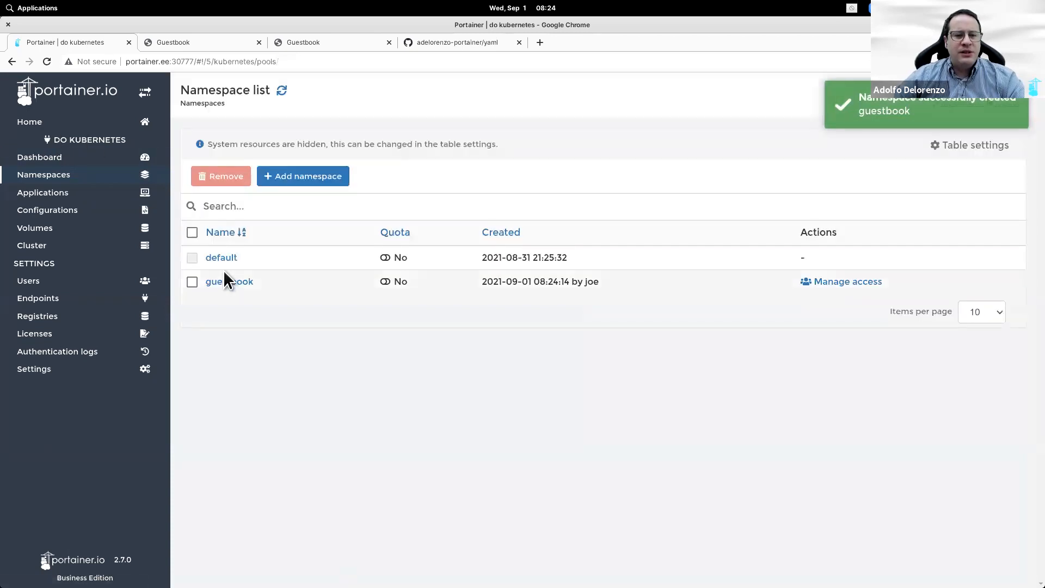
# Step: Start an advanced deployment into the guestbook namespace using the Compose format
pyautogui.click(76, 197)
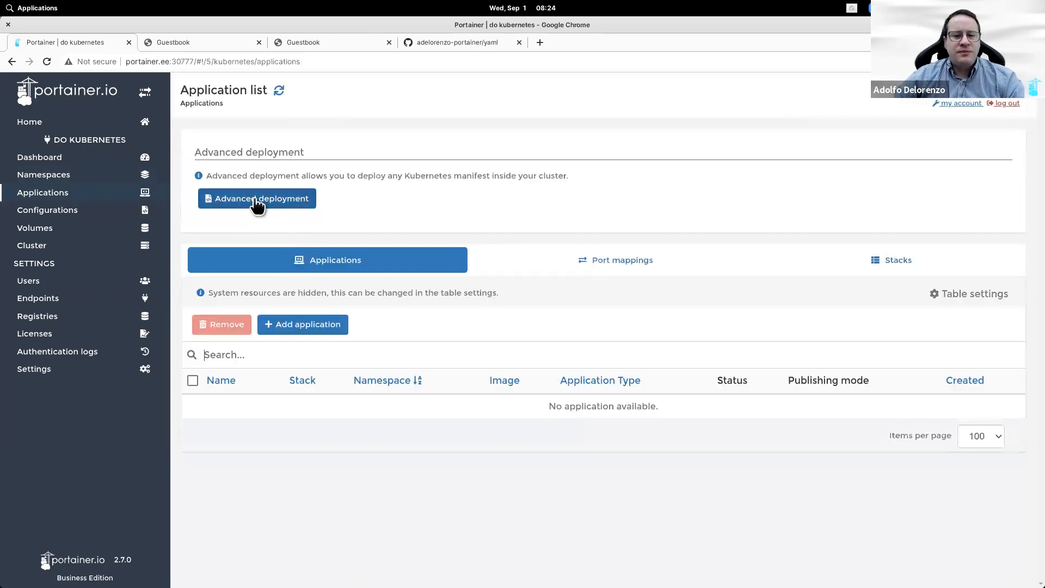
pyautogui.click(257, 200)
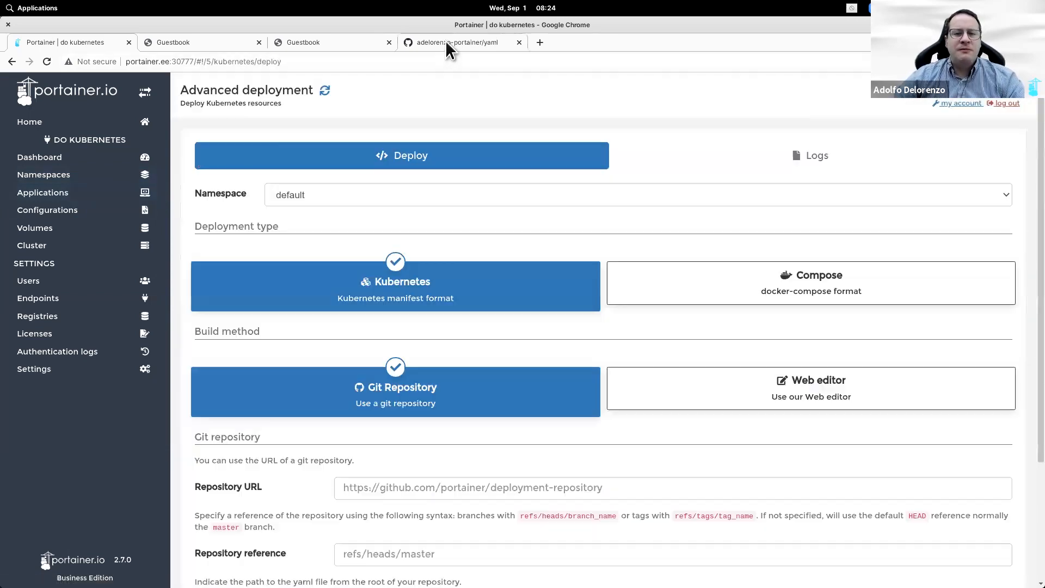
pyautogui.click(628, 204)
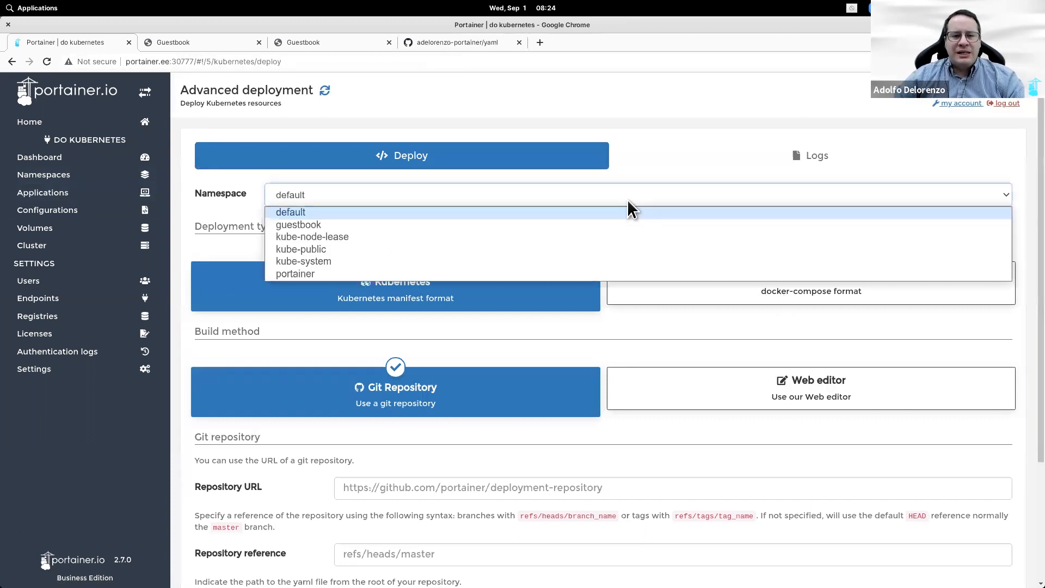
pyautogui.click(492, 223)
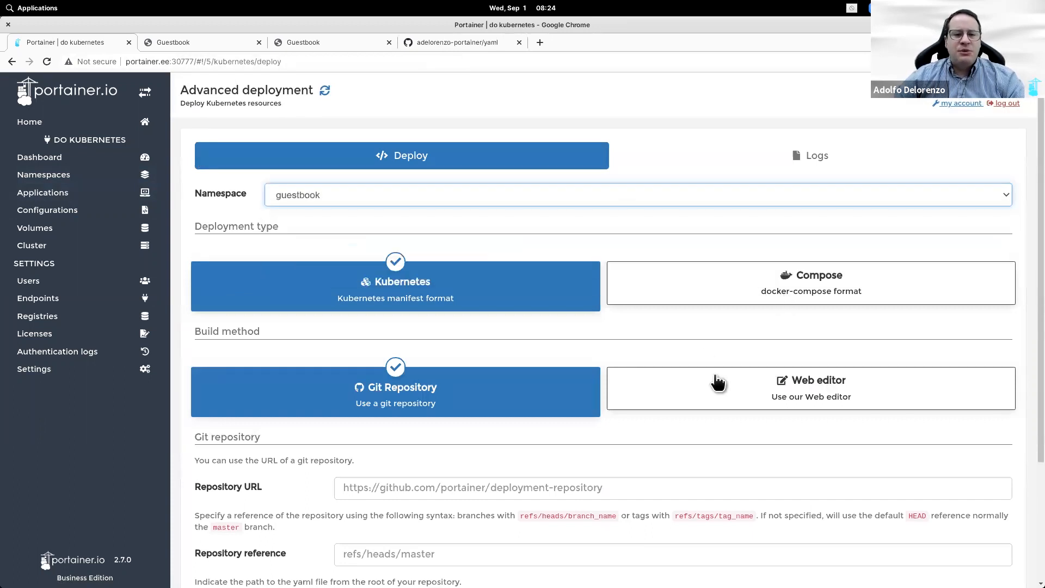
pyautogui.click(799, 296)
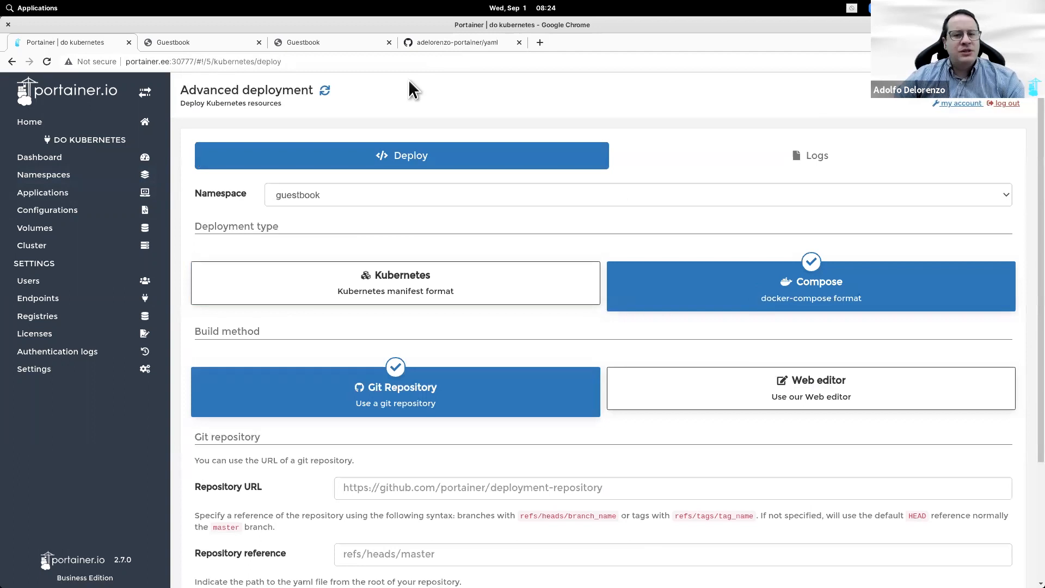
# Step: Fill in the GitHub yaml repository URL and the reference refs/heads/main
pyautogui.click(408, 45)
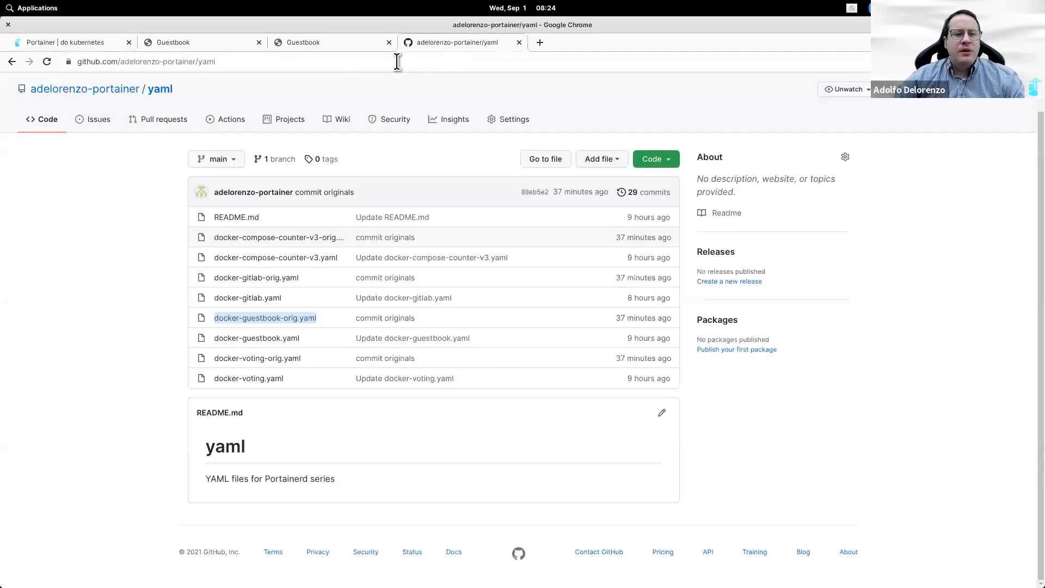
pyautogui.click(396, 61)
pyautogui.hotkey('ctrl', 'c')
pyautogui.click(104, 44)
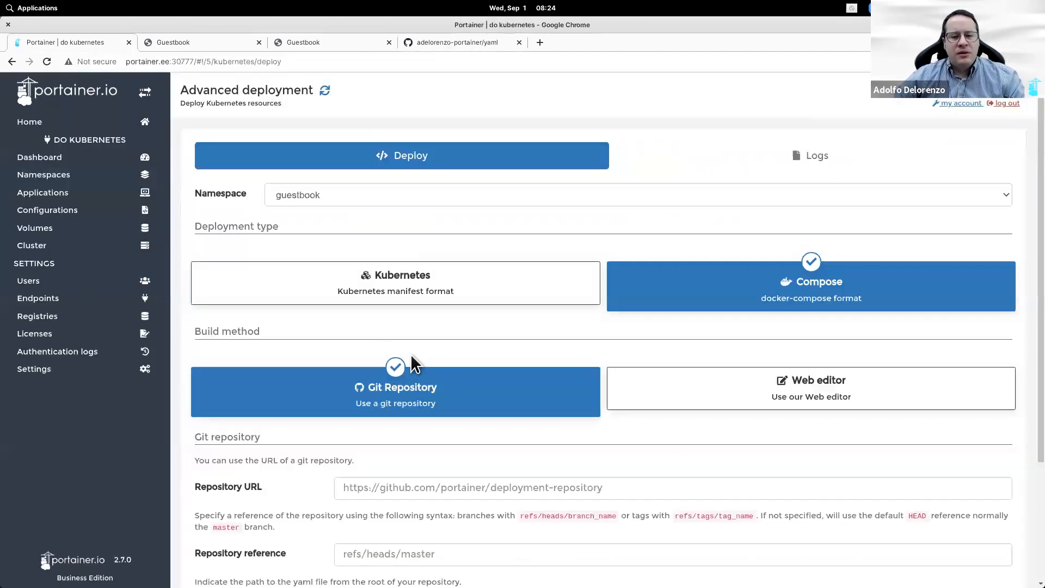
pyautogui.click(449, 493)
pyautogui.hotkey('ctrl', 'v')
pyautogui.click(455, 553)
pyautogui.write('refs/heads/main')
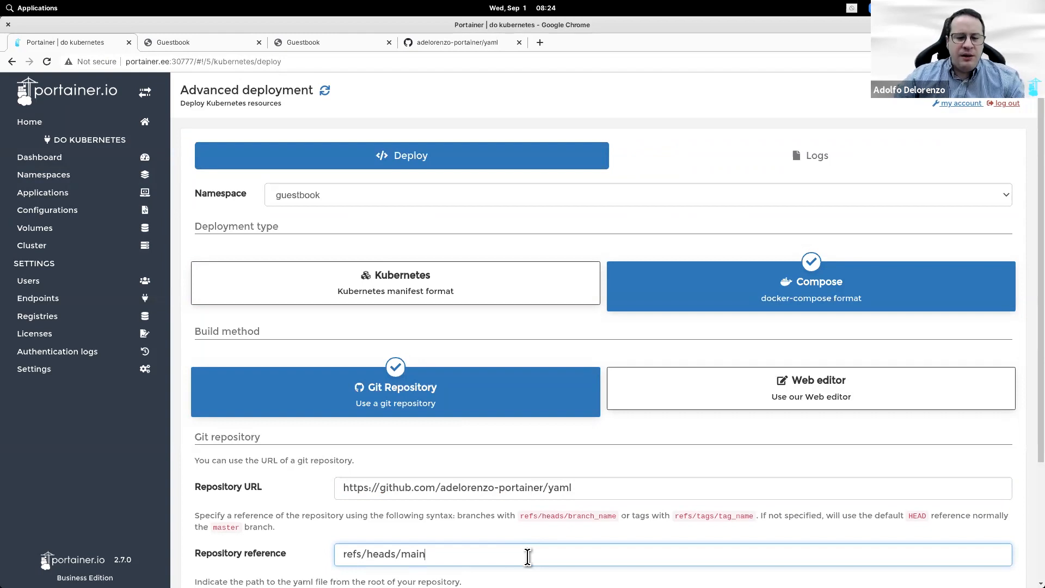
# Step: Set the manifest path to docker-guestbook-orig.yaml and deploy
pyautogui.click(455, 36)
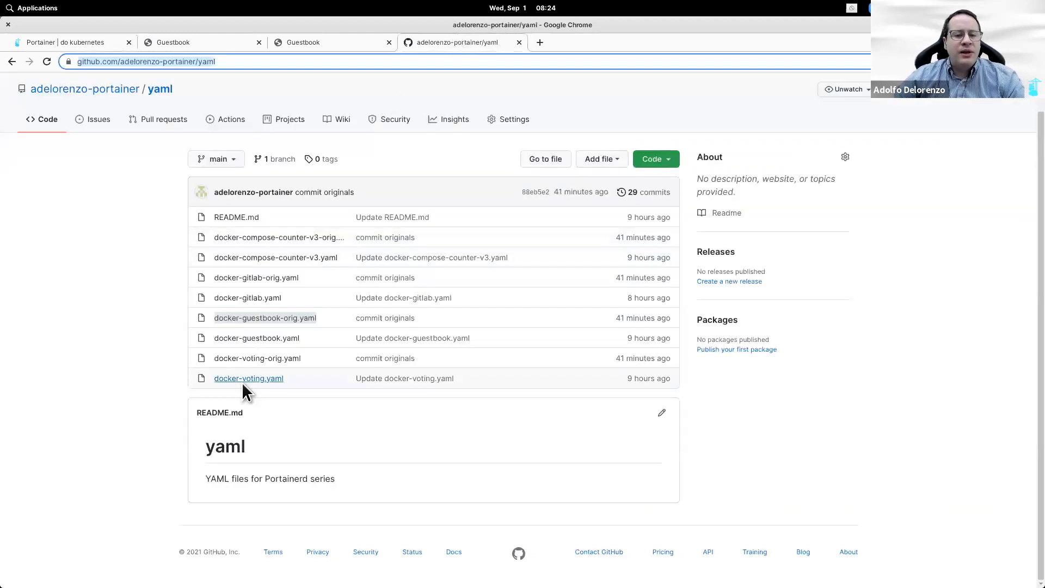
pyautogui.moveTo(328, 317); pyautogui.dragTo(211, 316)
pyautogui.hotkey('ctrl', 'c')
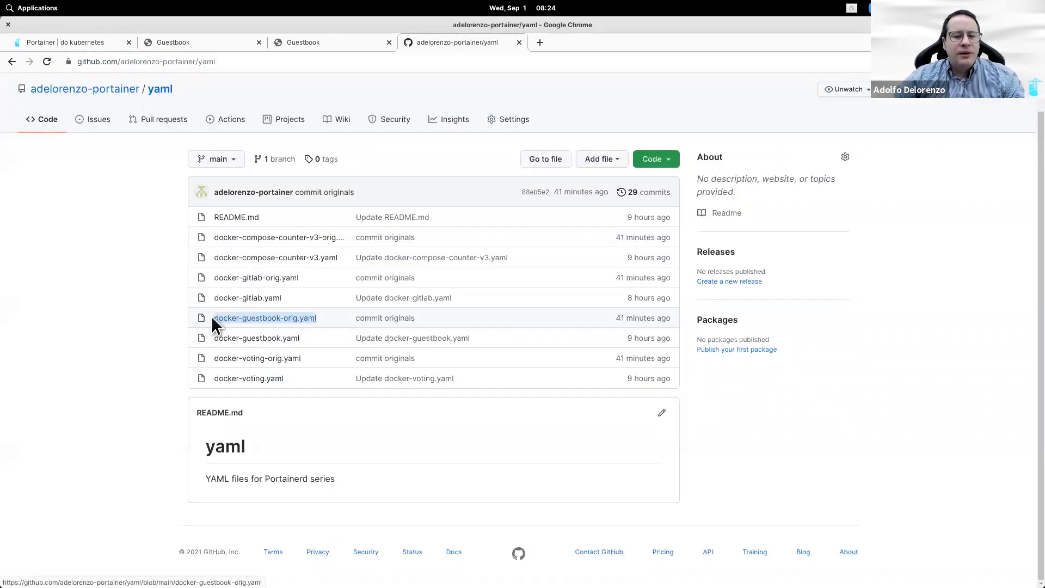
pyautogui.click(82, 42)
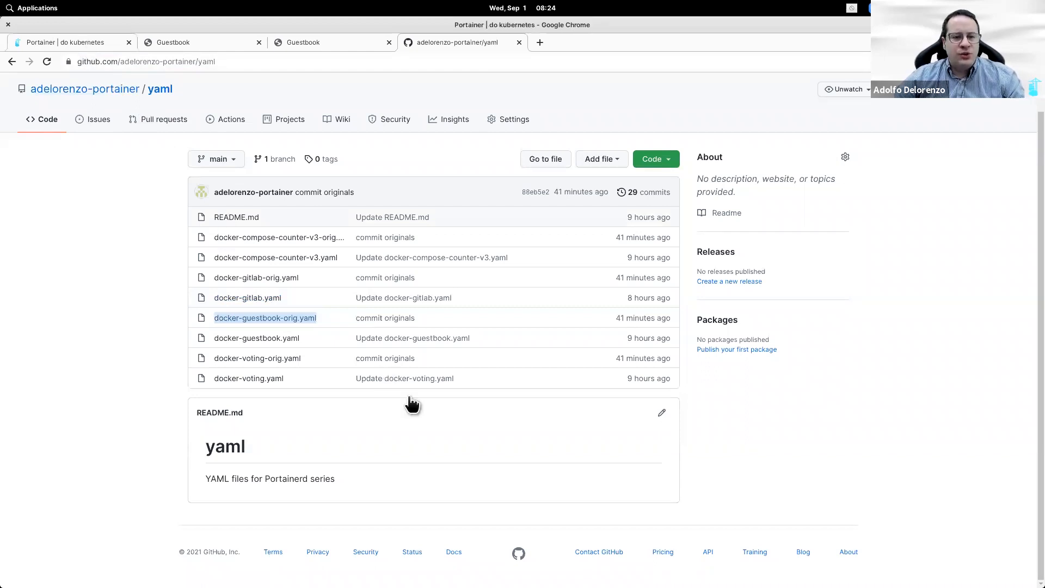
pyautogui.scroll(-3, 463, 512)
pyautogui.click(460, 486)
pyautogui.hotkey('ctrl', 'v')
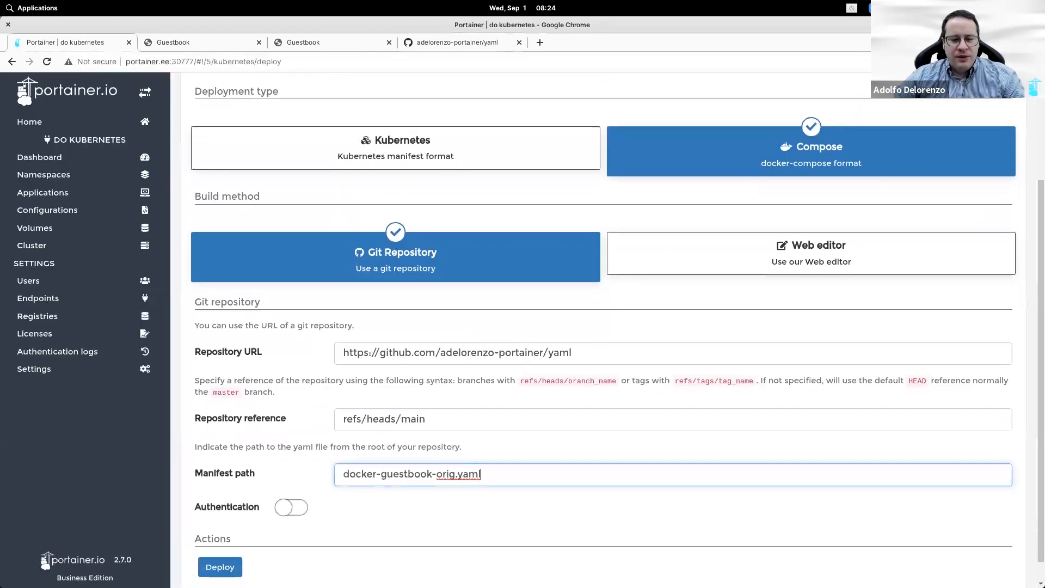
pyautogui.scroll(-1, 234, 560)
pyautogui.click(220, 542)
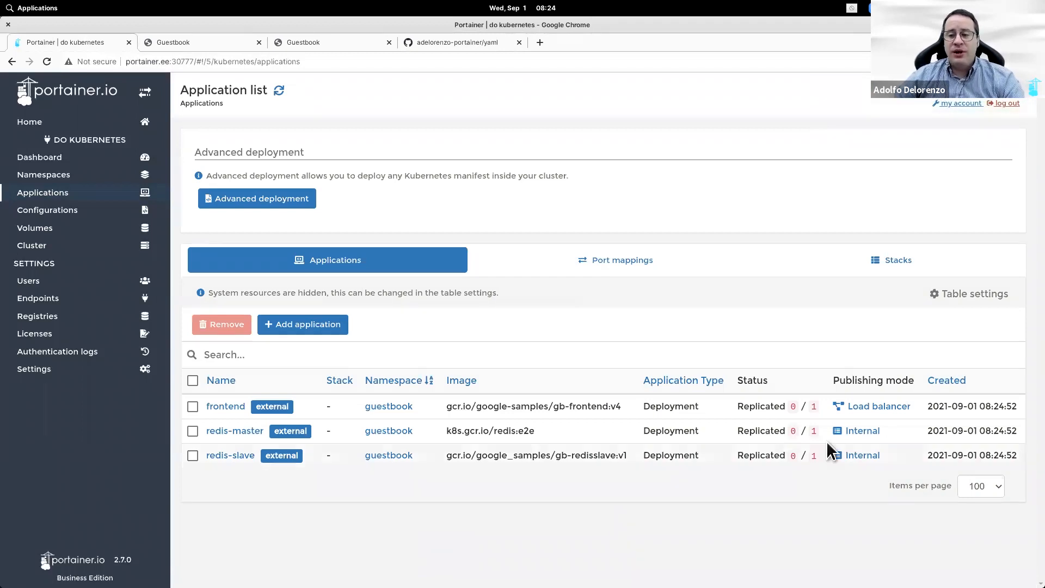
# Step: Refresh the guestbook applications list and review their port mappings
pyautogui.click(983, 297)
pyautogui.click(982, 296)
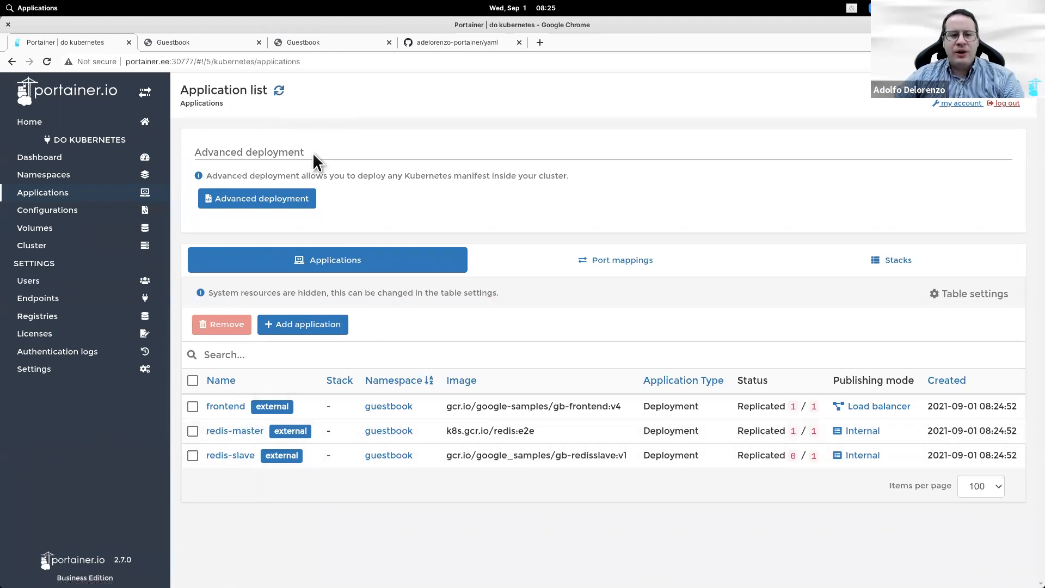
pyautogui.click(279, 91)
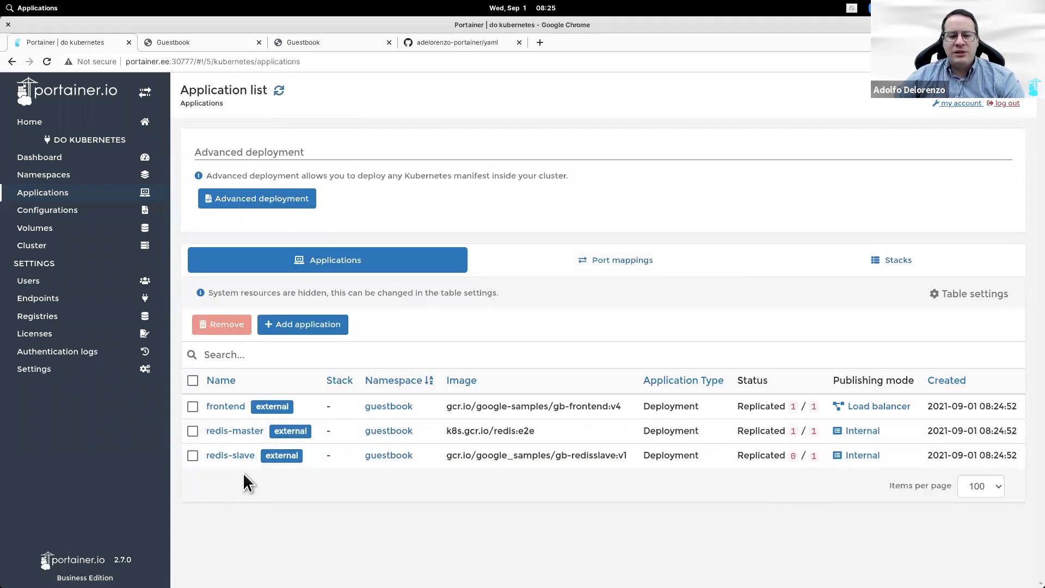
pyautogui.click(872, 408)
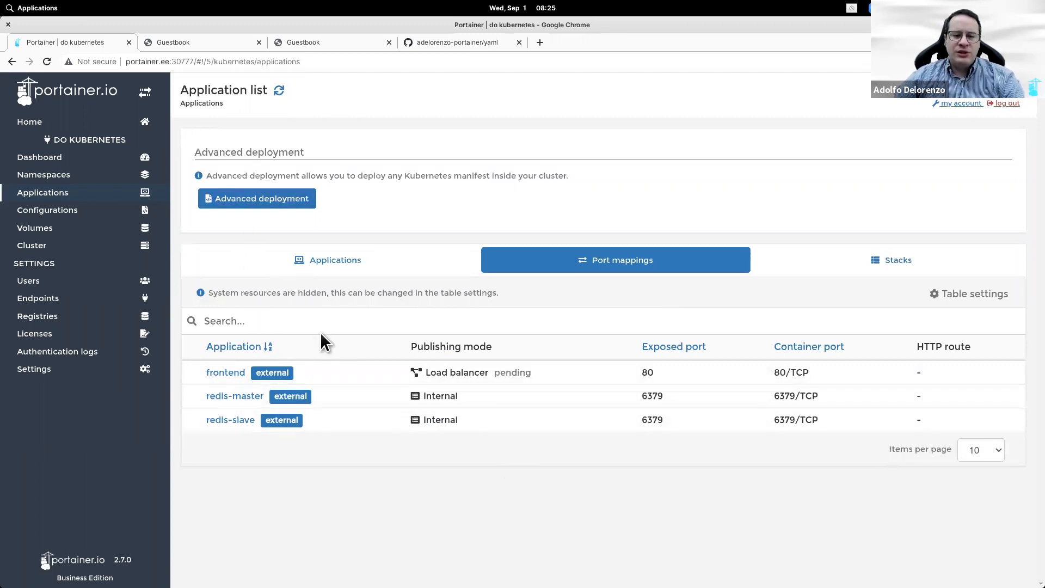
pyautogui.click(333, 271)
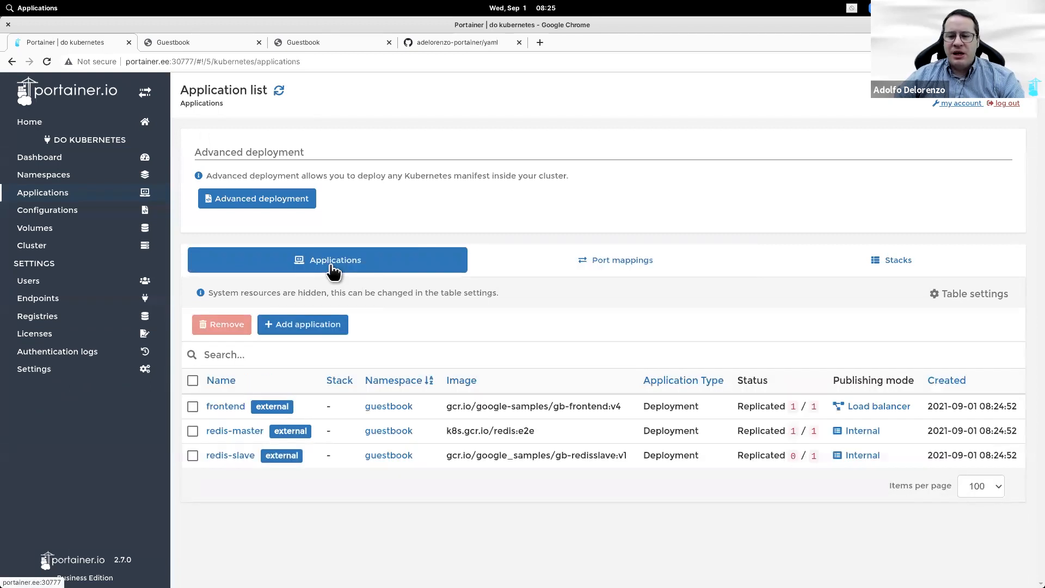
# Step: Re-check frontend's pending load balancer mapping after refreshing, then open a blank browser tab
pyautogui.click(277, 93)
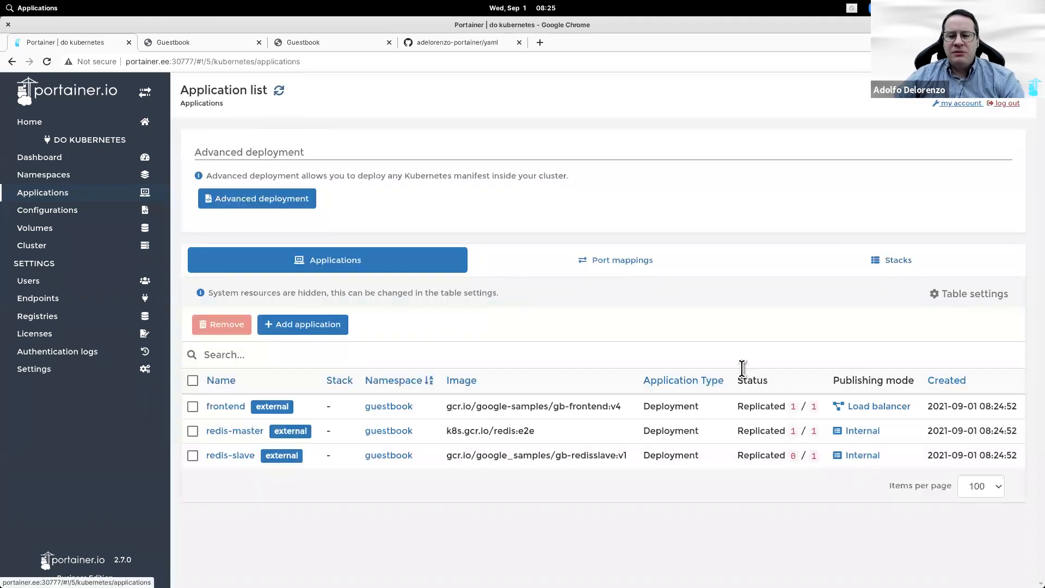
pyautogui.click(906, 406)
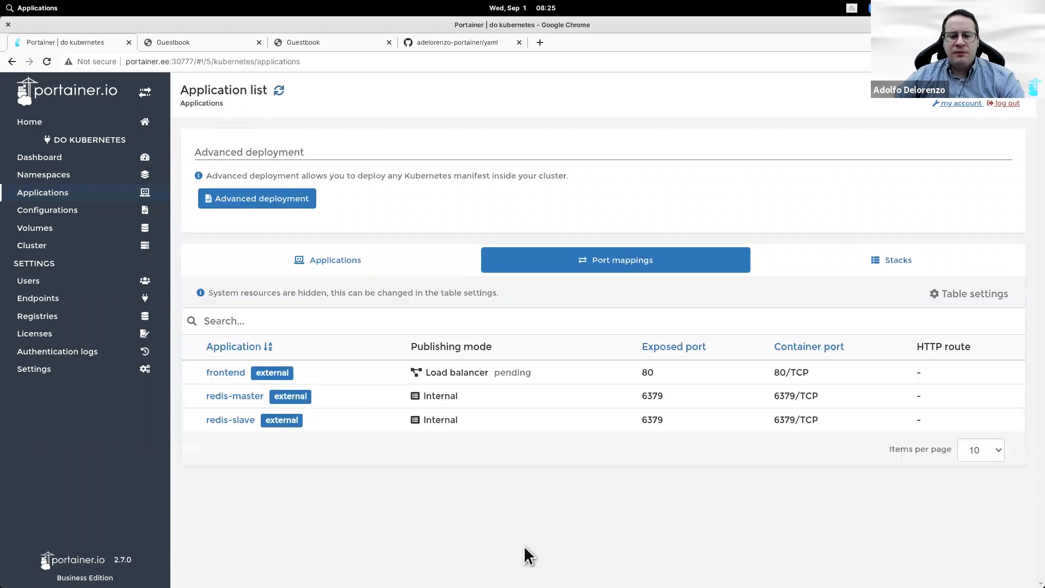
pyautogui.moveTo(514, 585)
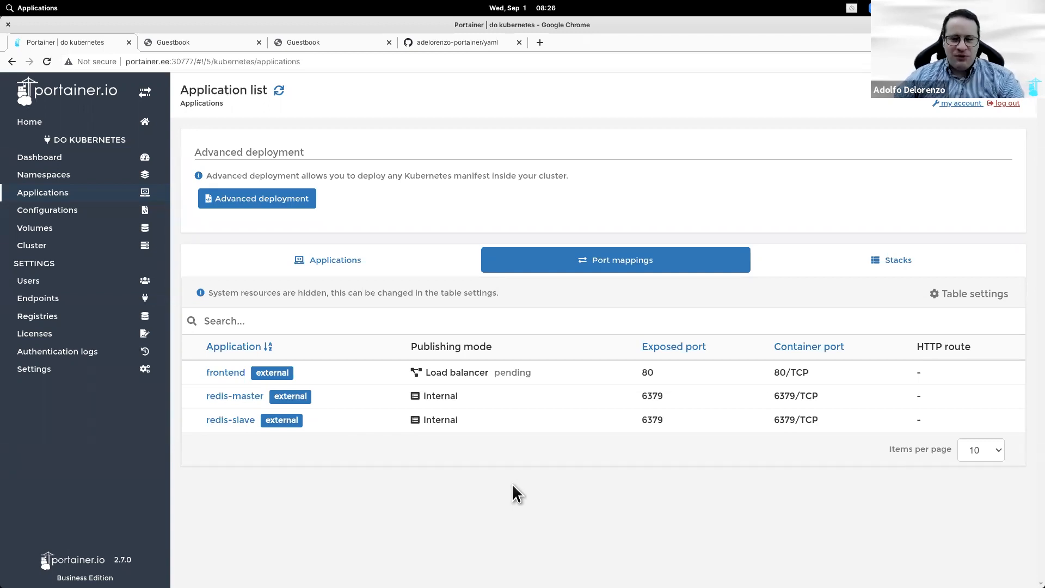
pyautogui.click(278, 90)
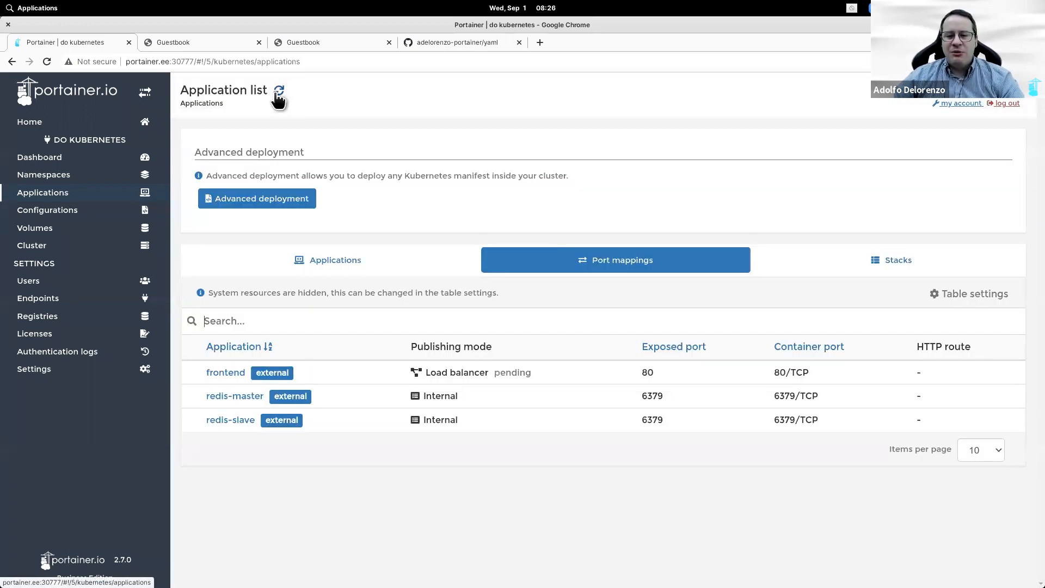
pyautogui.click(364, 267)
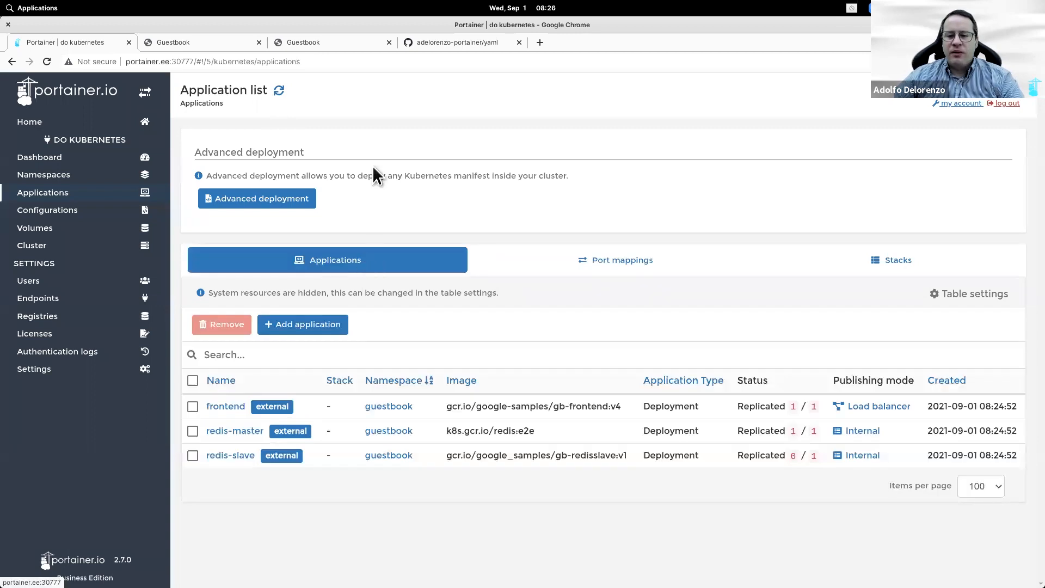
pyautogui.click(540, 42)
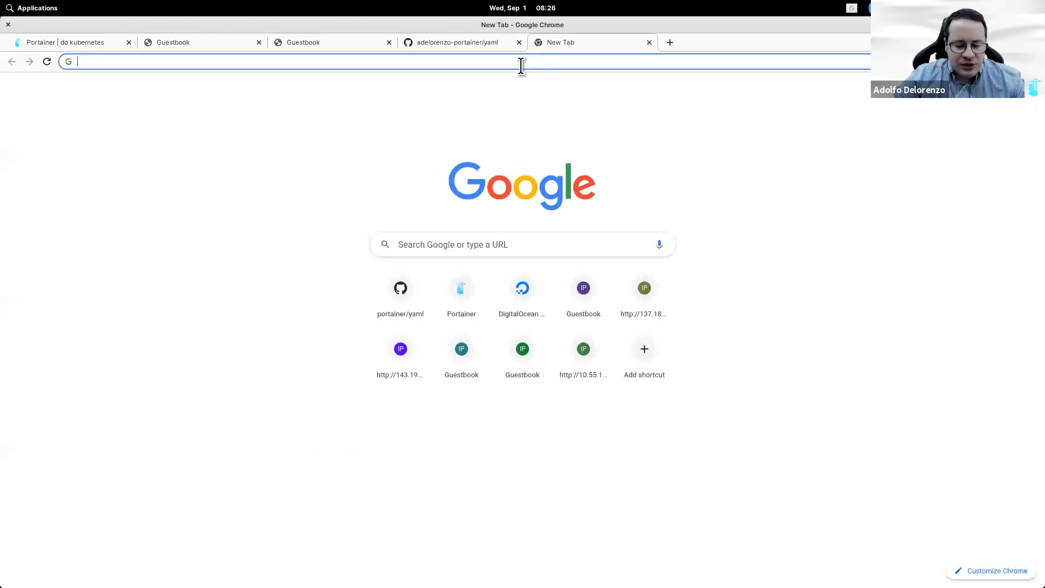
# Step: Load the DigitalOcean cloud dashboard and re-check frontend's load balancer mapping in Portainer
pyautogui.write('clou')
pyautogui.press('Return')
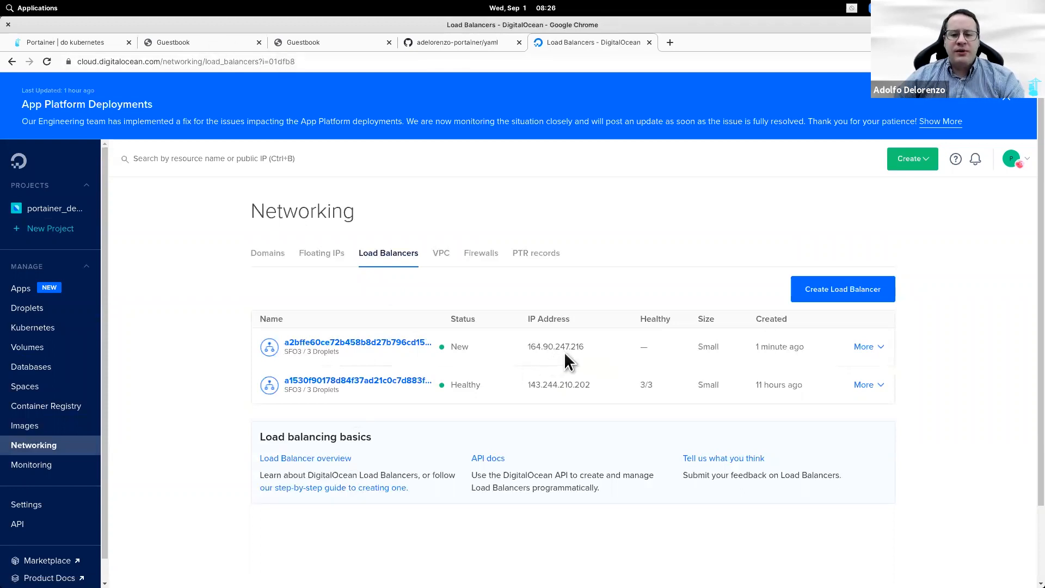
pyautogui.click(63, 46)
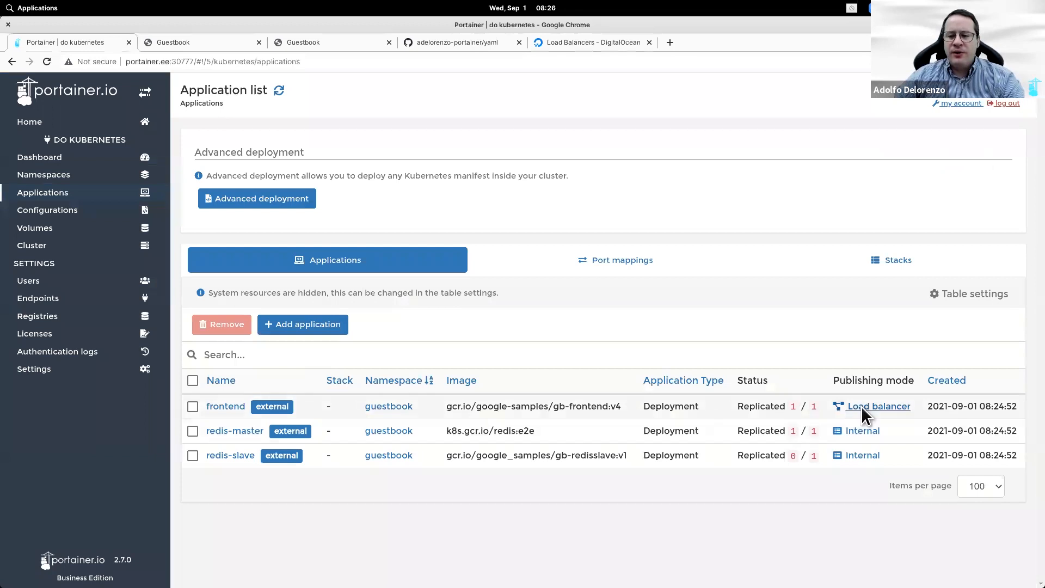
pyautogui.click(862, 407)
pyautogui.click(279, 90)
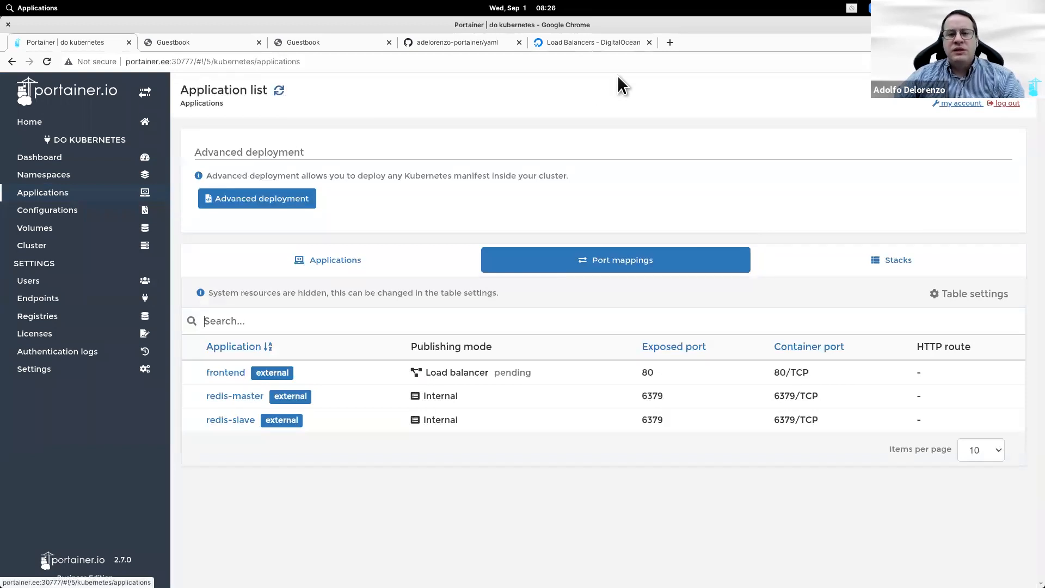
# Step: Copy the new load balancer IP 164.90.247.216 and load it in a new tab
pyautogui.click(610, 43)
pyautogui.click(599, 347)
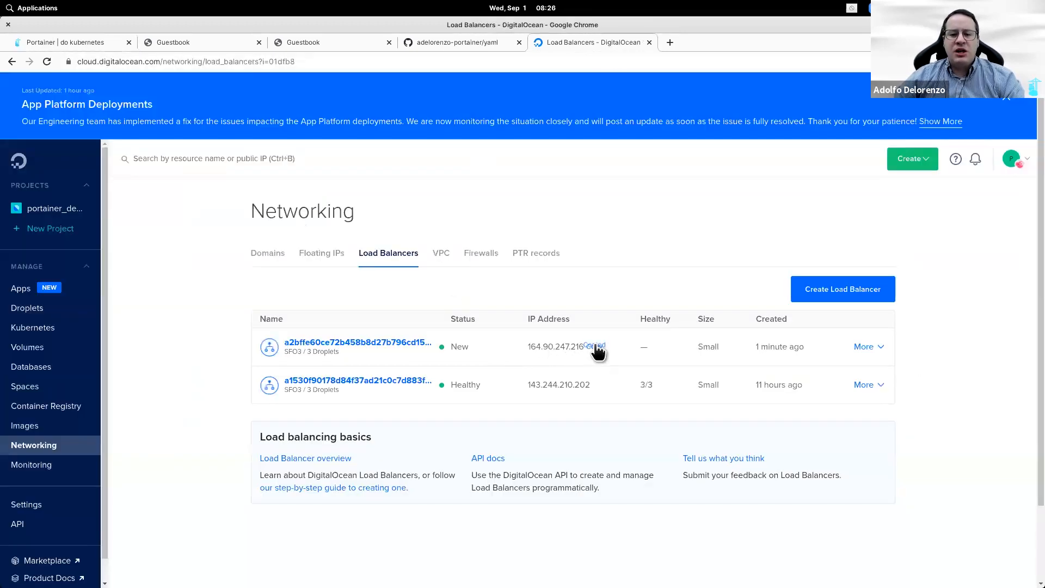
pyautogui.click(666, 42)
pyautogui.write('164.90.247.216')
pyautogui.press('Return')
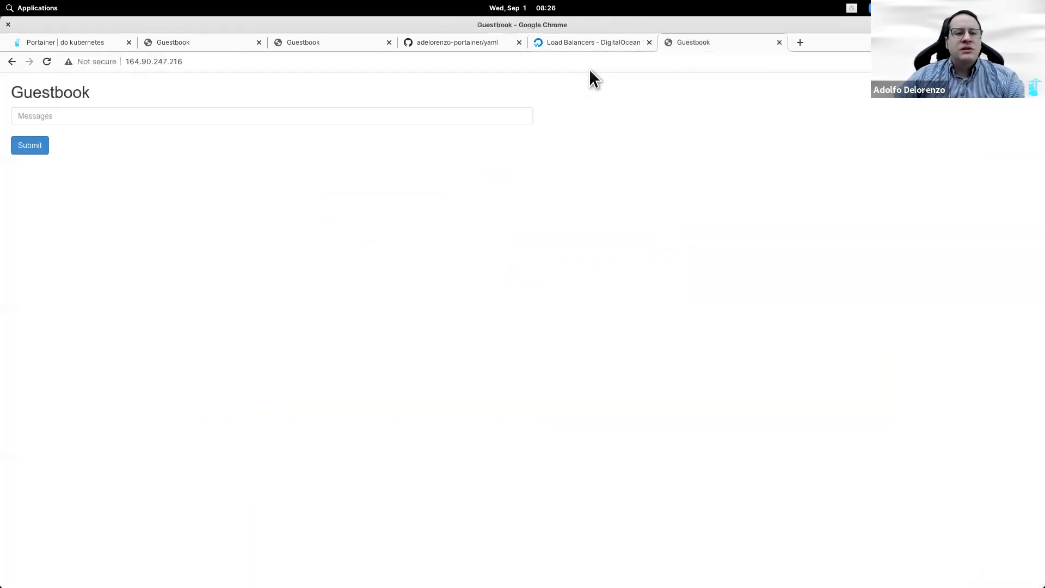
# Step: Post the message "very well thank you" on the 164.90.247.216 guestbook
pyautogui.moveTo(694, 45); pyautogui.dragTo(442, 42)
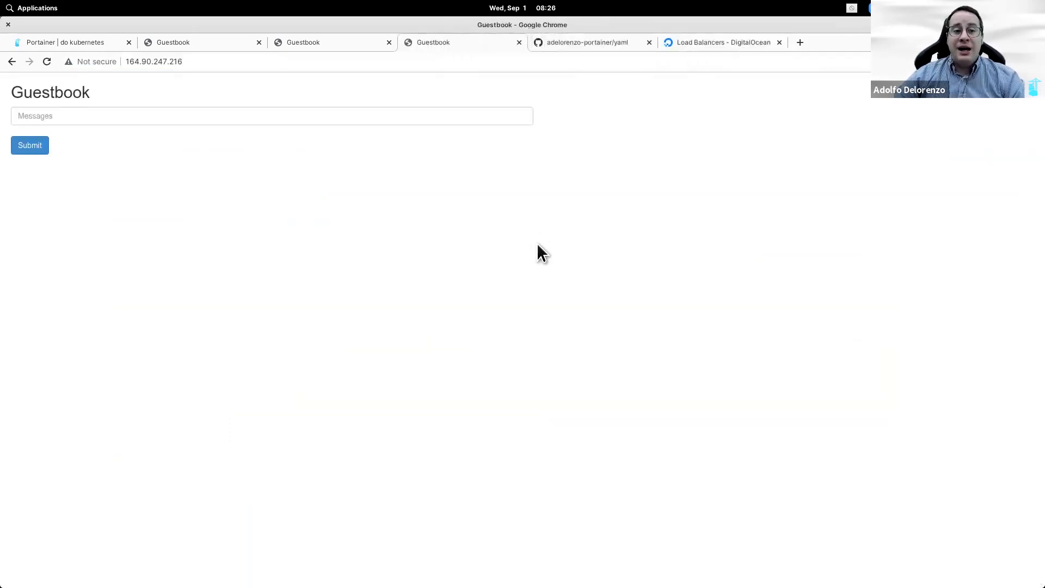
pyautogui.click(247, 116)
pyautogui.write('very')
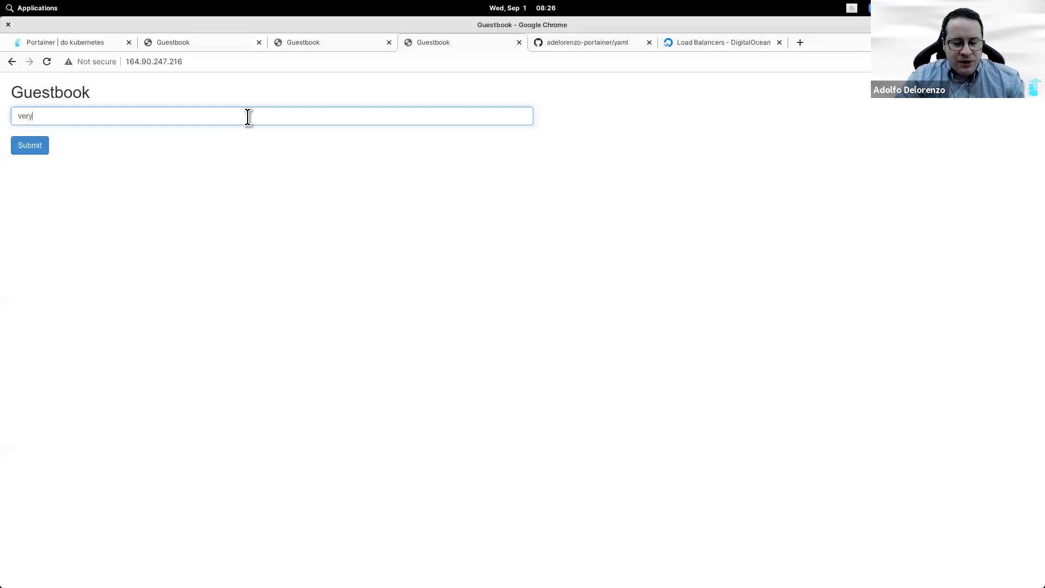
pyautogui.write(' well thank you')
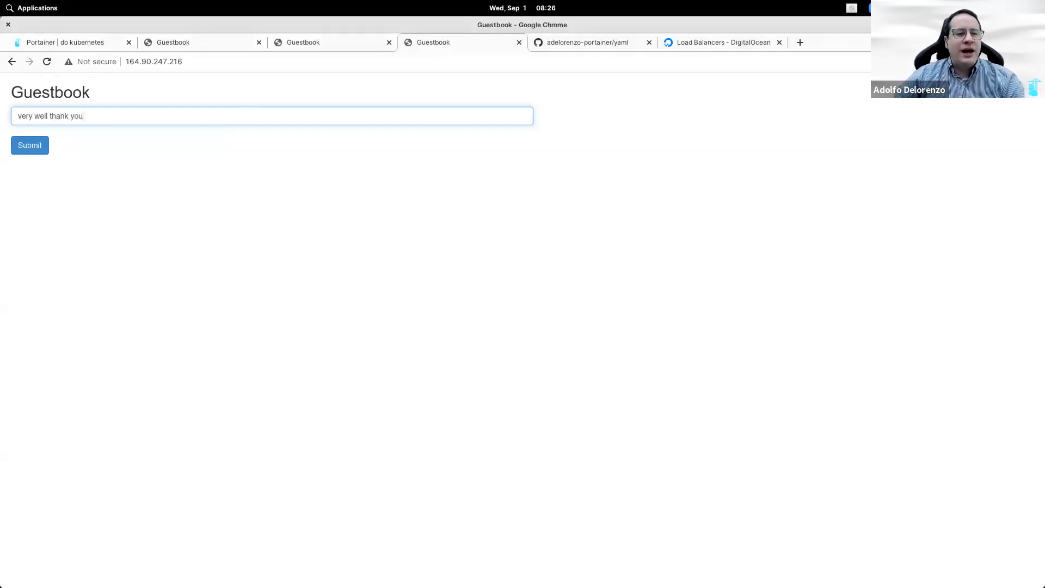
pyautogui.click(30, 149)
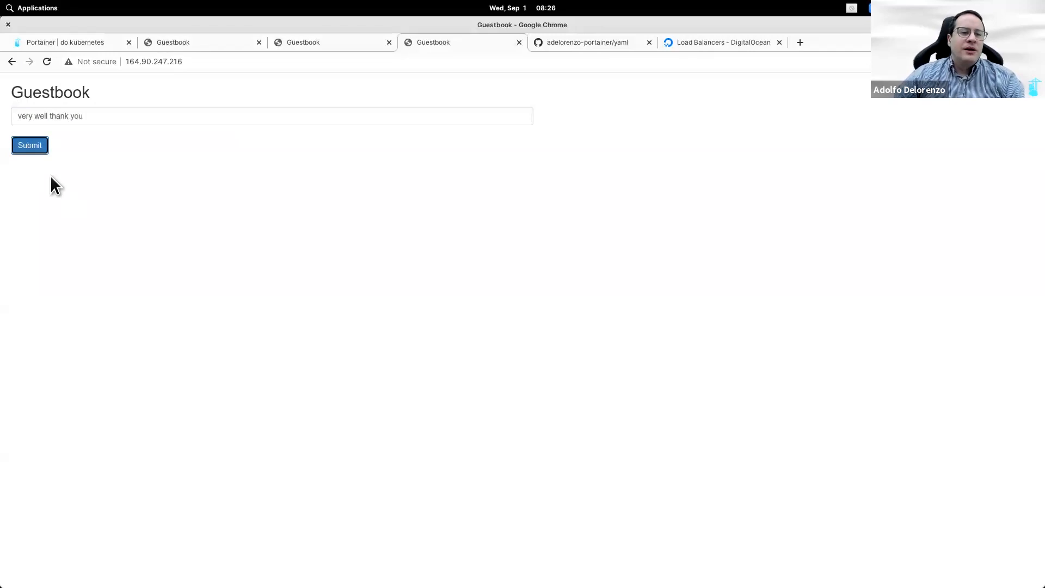
# Step: Compare the 10.55.10.10 and 10.51.1.60 guestbook copies, then return to Portainer
pyautogui.click(210, 40)
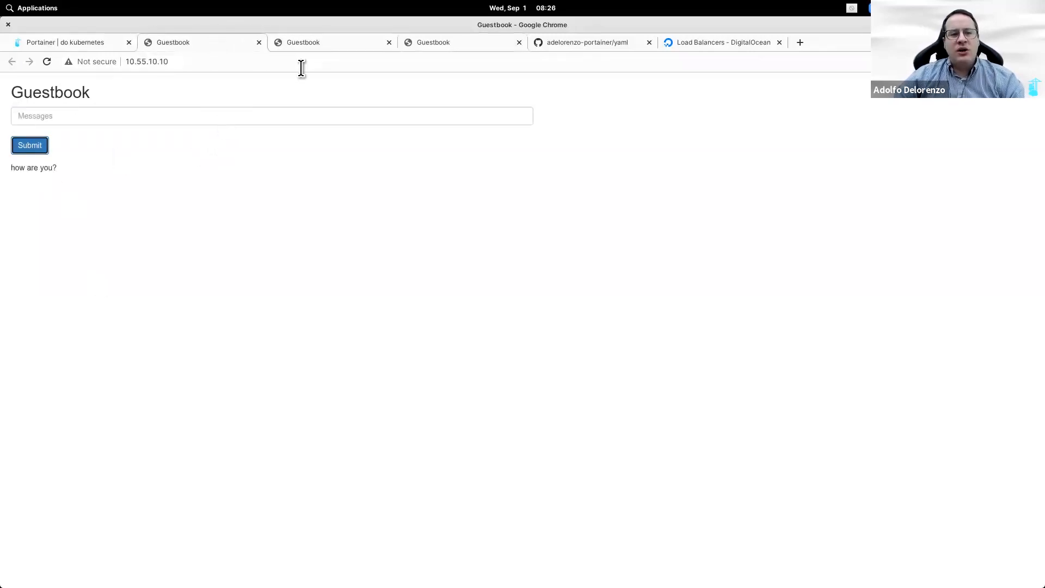
pyautogui.moveTo(314, 36); pyautogui.dragTo(166, 38)
pyautogui.click(198, 62)
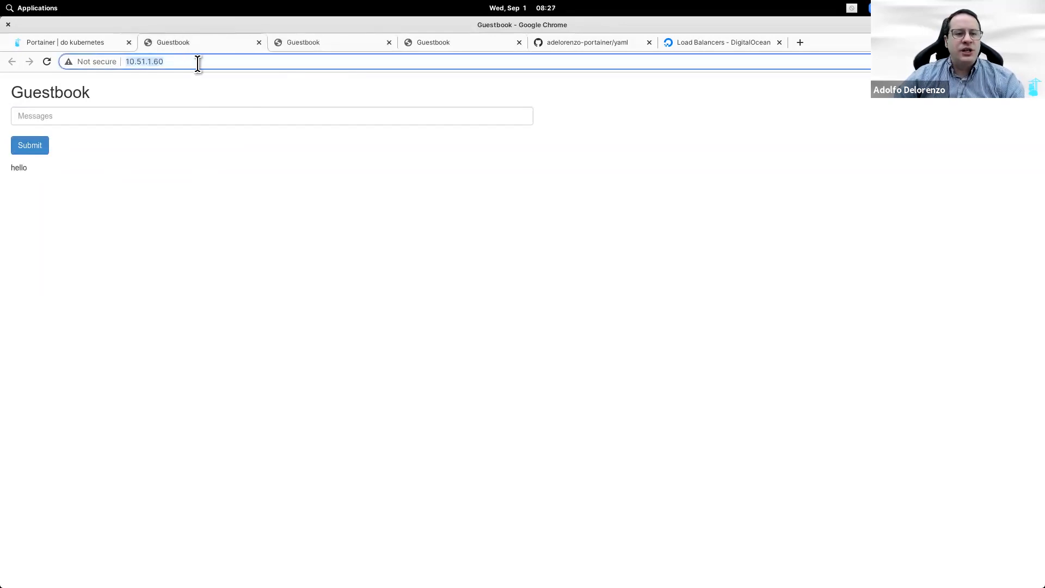
pyautogui.click(314, 41)
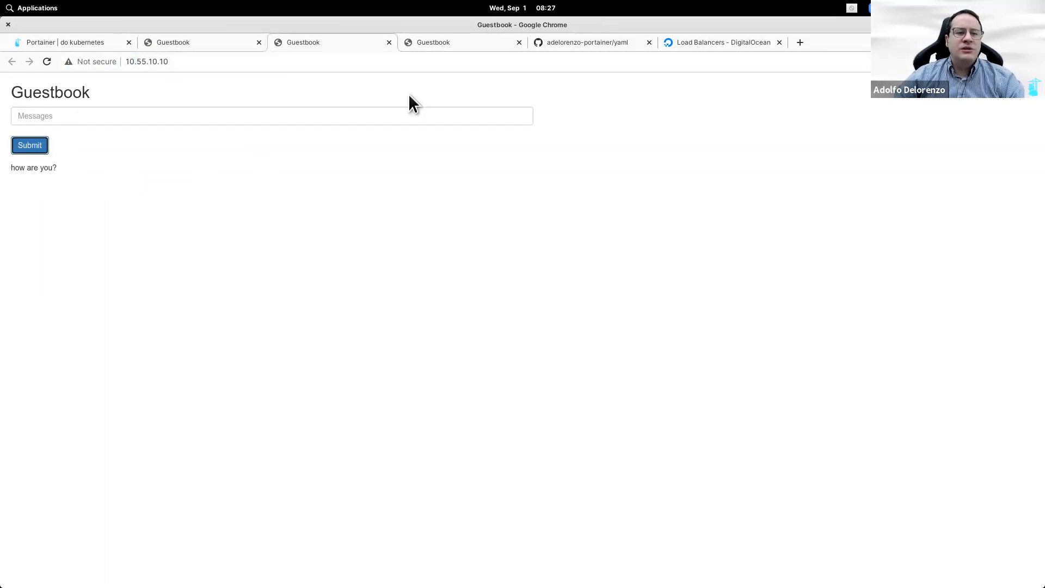
pyautogui.click(432, 45)
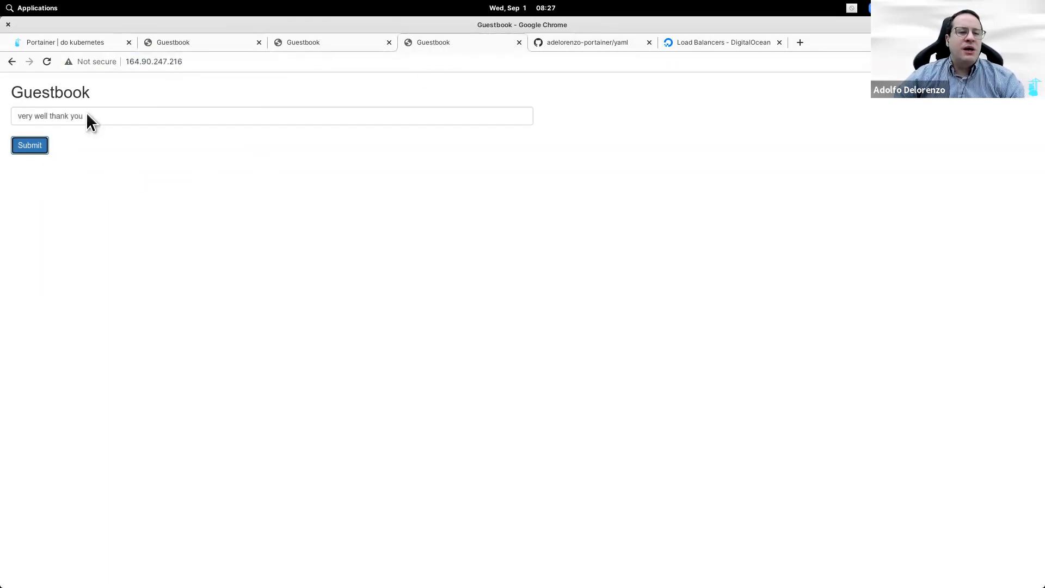
pyautogui.click(189, 120)
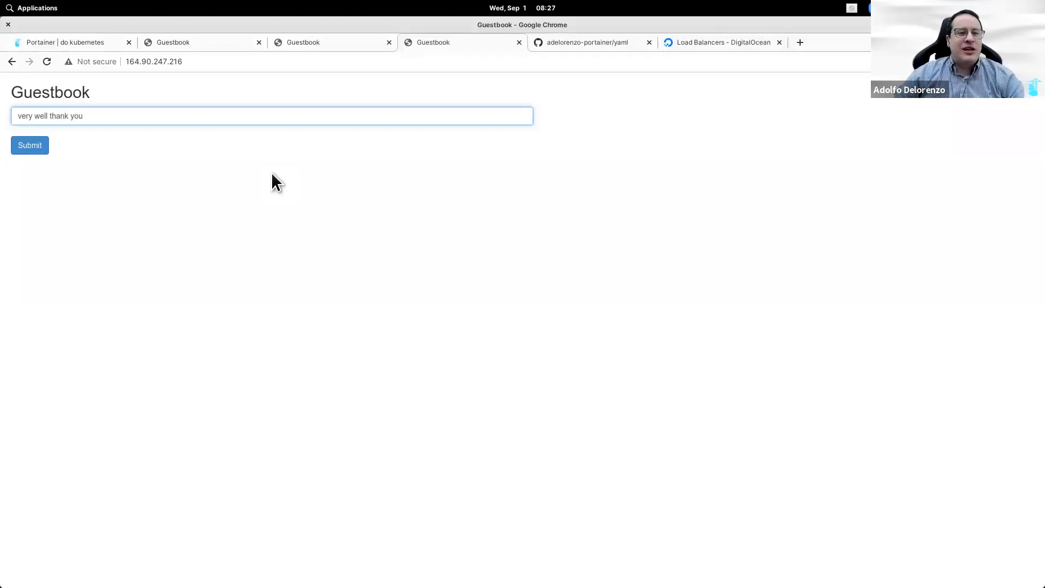
pyautogui.click(73, 40)
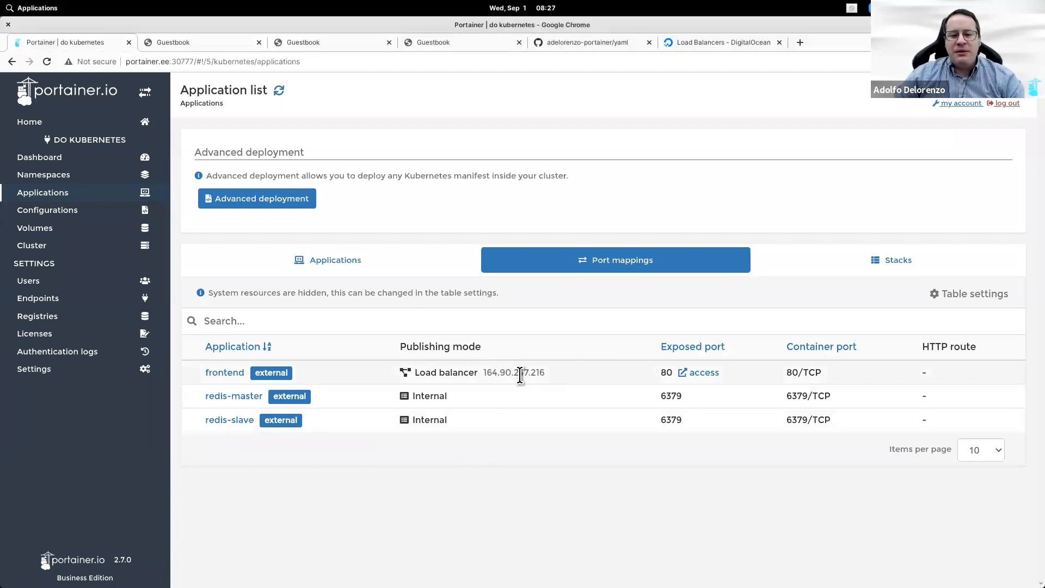
# Step: On the docker endpoint, start a new stack named voting
pyautogui.click(105, 129)
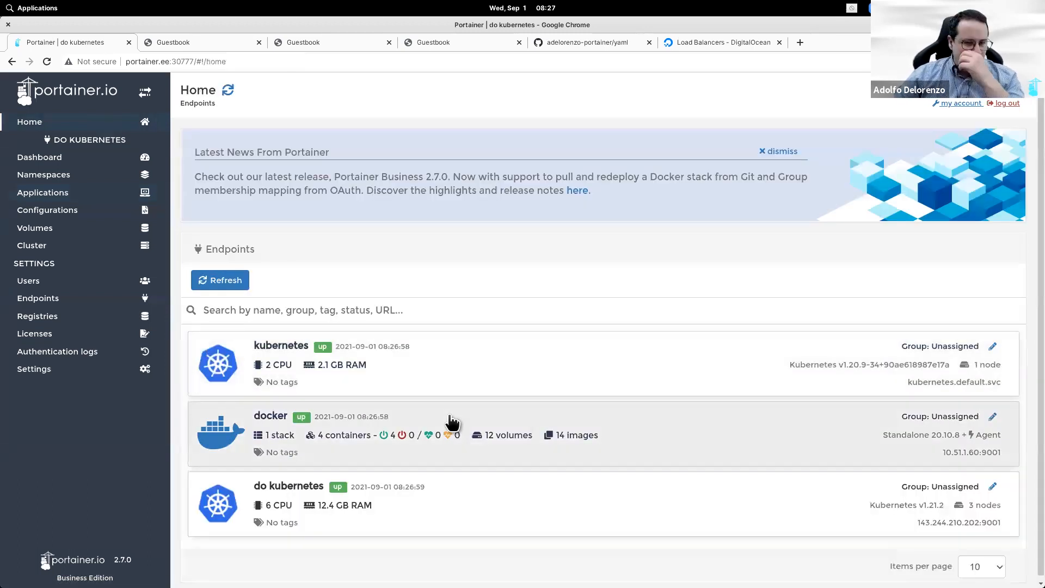
pyautogui.click(452, 422)
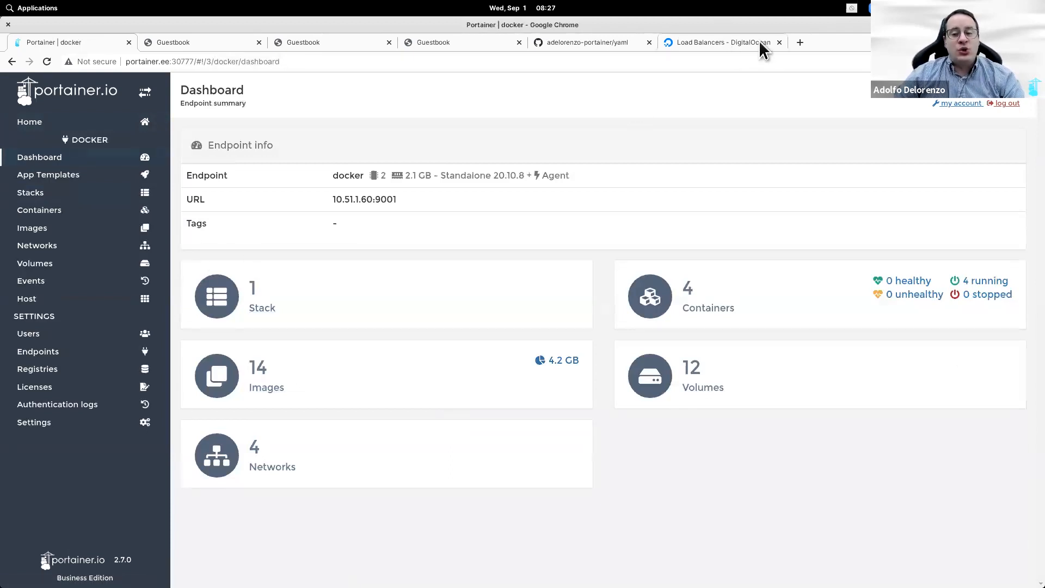
pyautogui.click(779, 42)
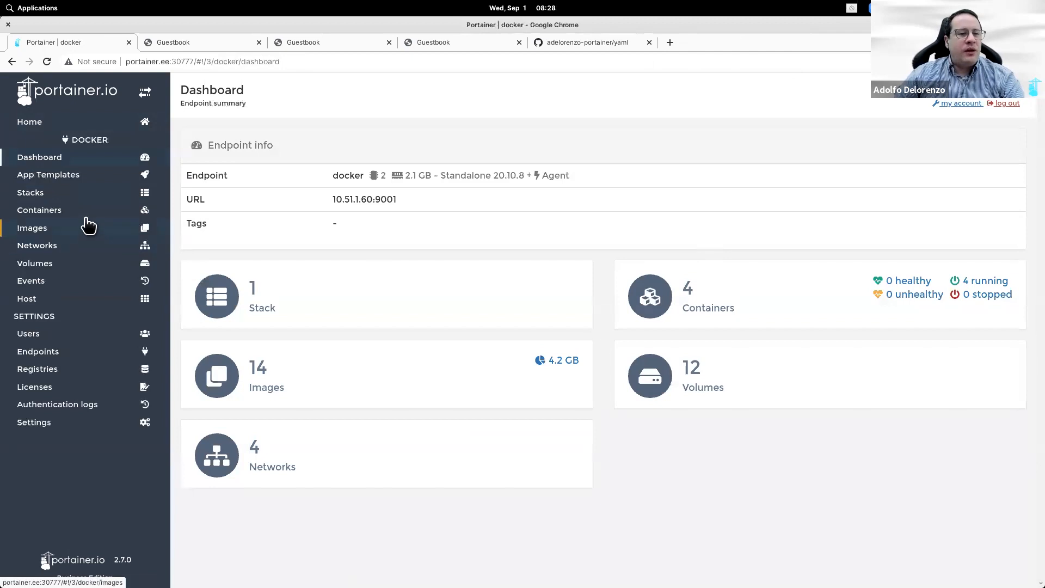
pyautogui.click(86, 195)
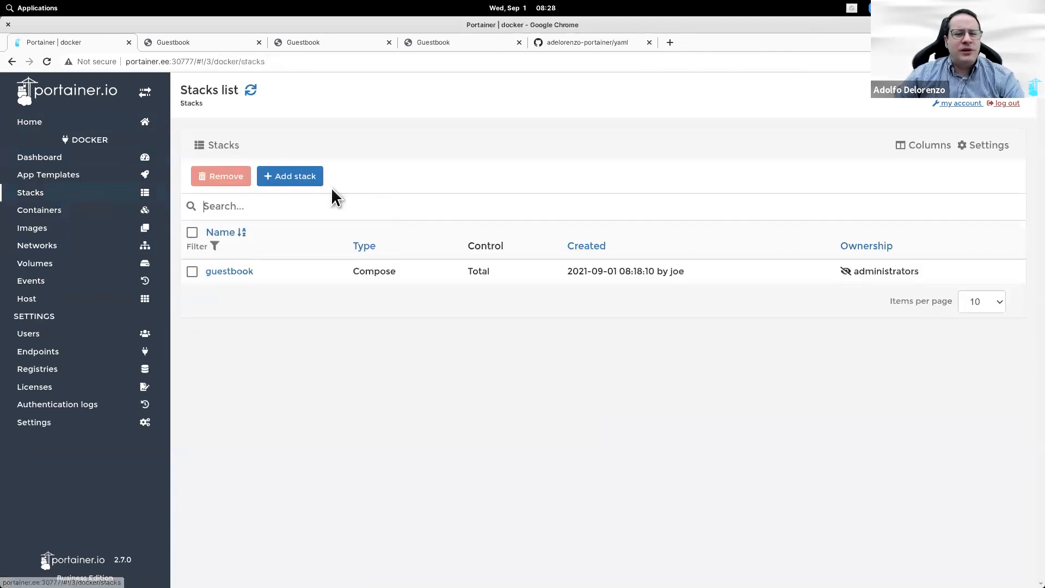
pyautogui.click(311, 183)
pyautogui.write('voting')
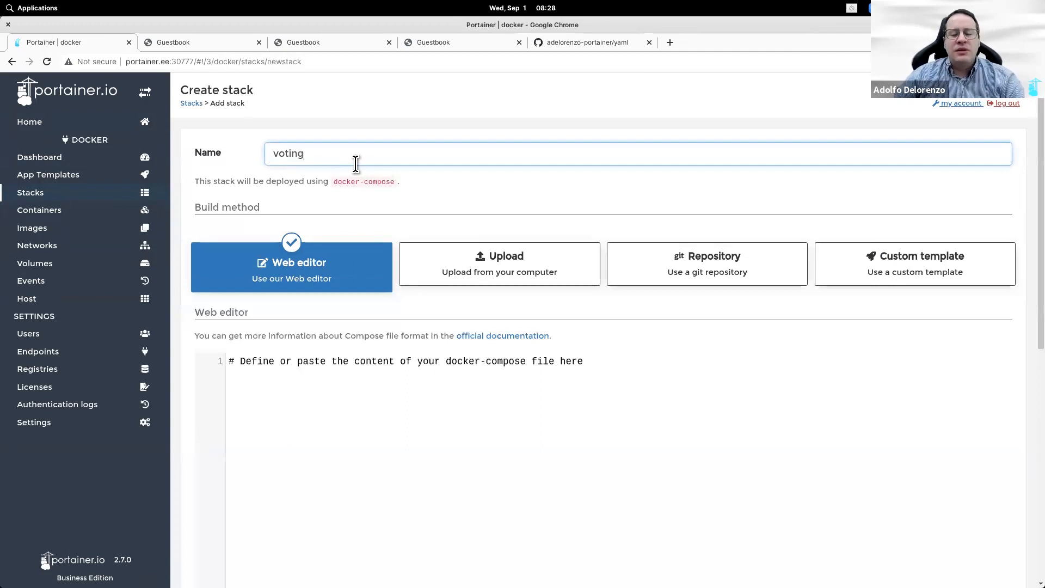
# Step: Build the stack from the GitHub yaml repository URL on reference refs/heads/main
pyautogui.click(691, 283)
pyautogui.click(574, 48)
pyautogui.click(395, 61)
pyautogui.hotkey('ctrl', 'c')
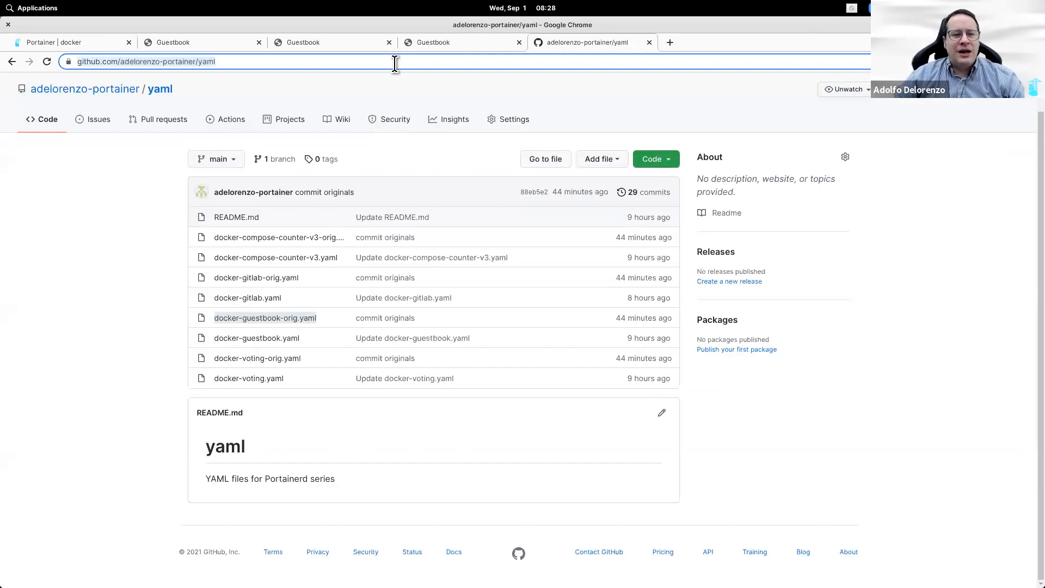
pyautogui.click(66, 46)
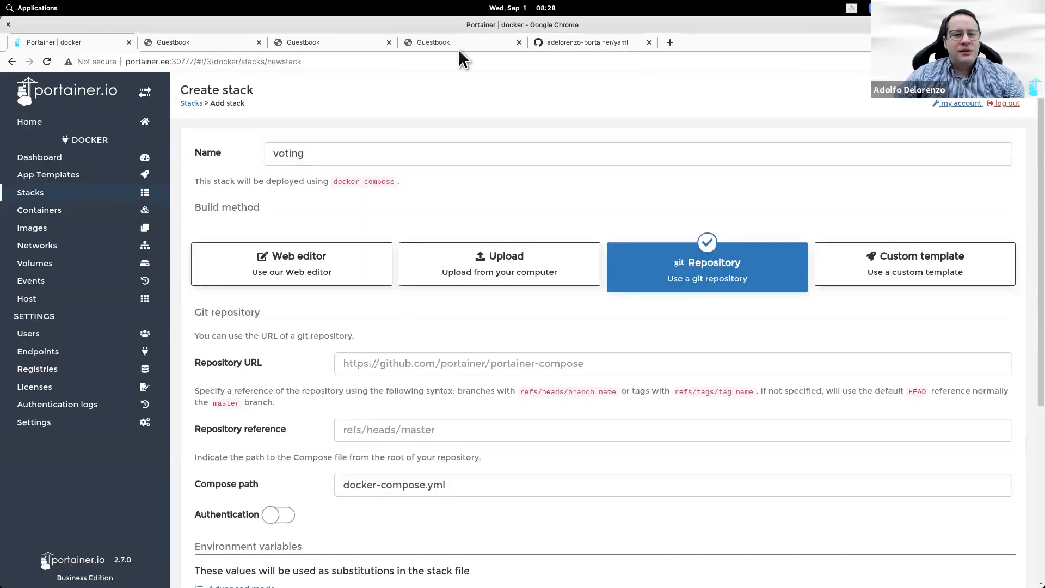
pyautogui.click(573, 43)
pyautogui.click(263, 359)
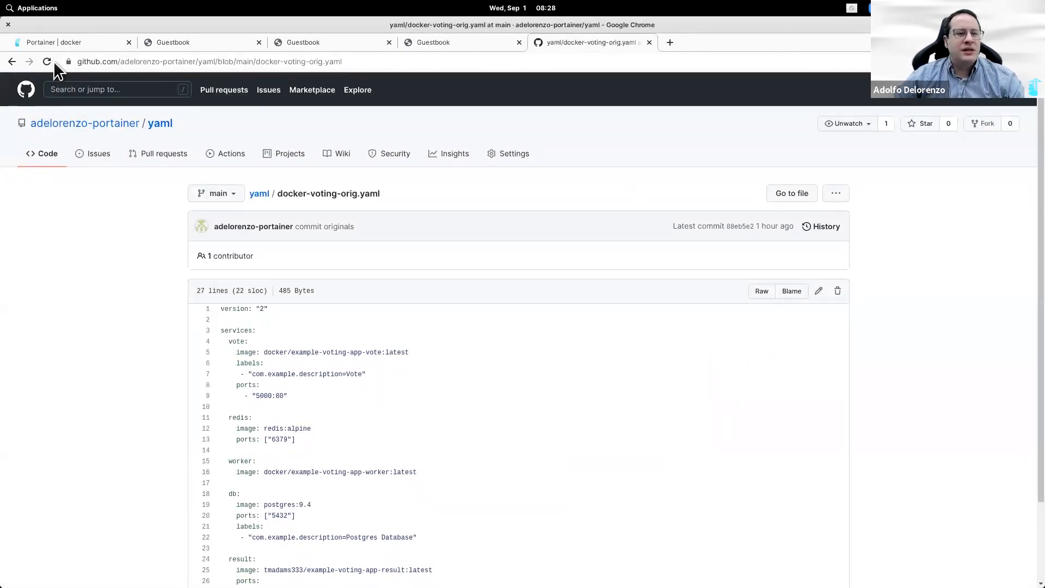
pyautogui.click(12, 61)
pyautogui.click(81, 43)
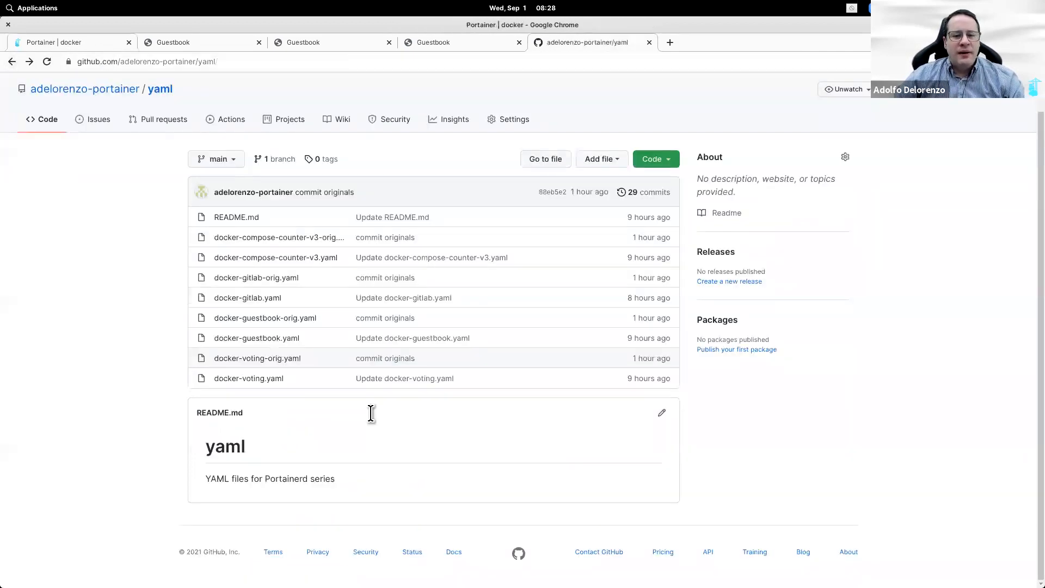
pyautogui.click(448, 369)
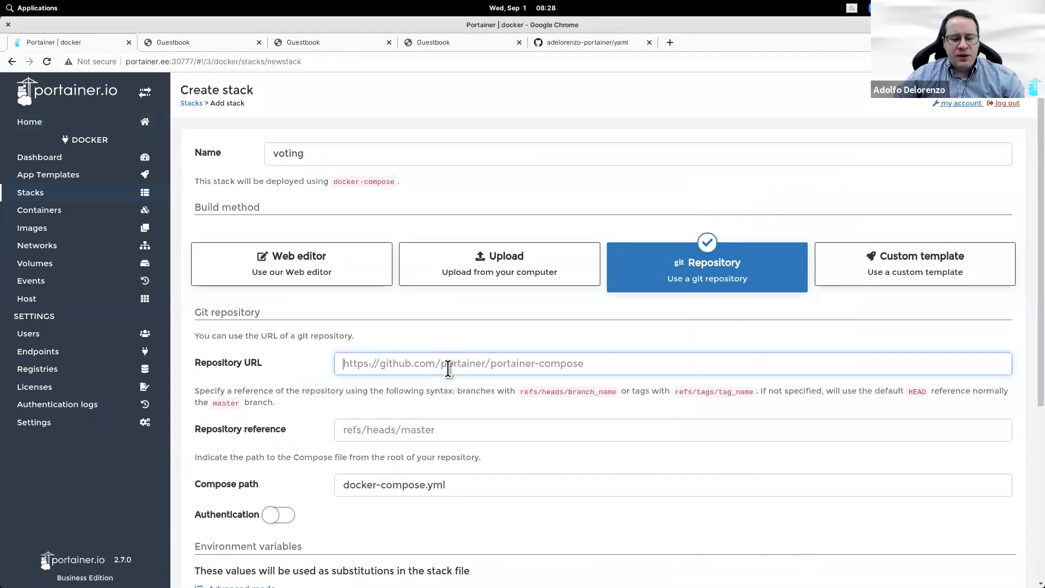
pyautogui.hotkey('ctrl', 'v')
pyautogui.click(514, 440)
pyautogui.write('refs/heads/ma')
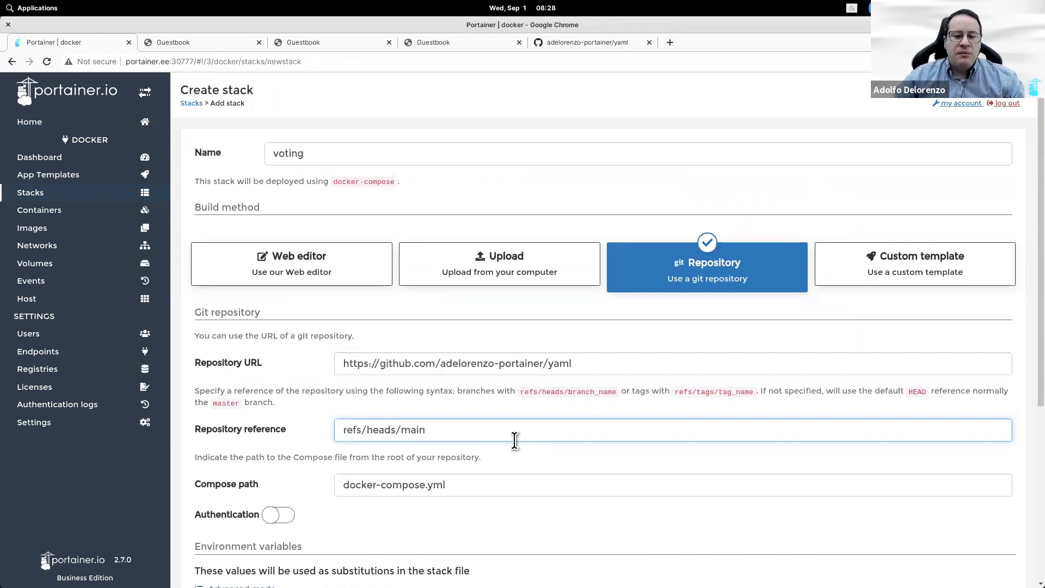
# Step: Replace the compose path docker-compose.yml with docker-voting-orig.yaml and deploy
pyautogui.click(577, 42)
pyautogui.moveTo(321, 365); pyautogui.dragTo(152, 366)
pyautogui.hotkey('ctrl', 'c')
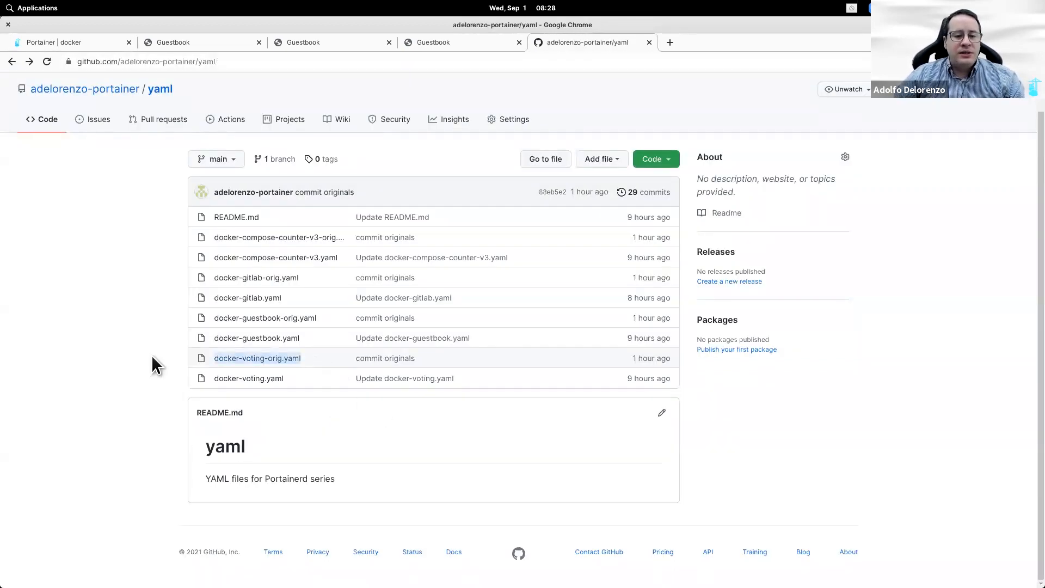
pyautogui.click(71, 43)
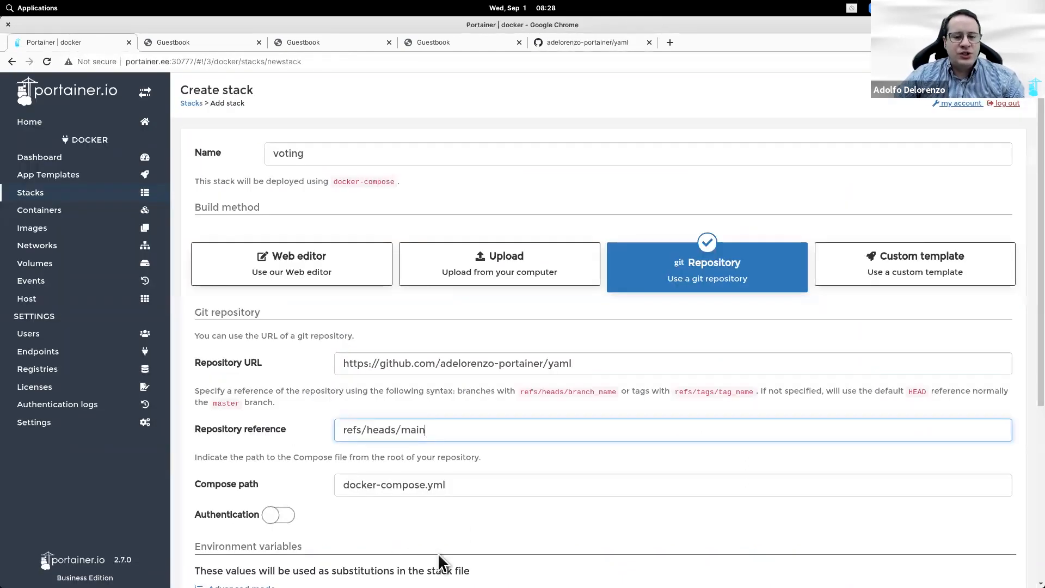
pyautogui.moveTo(482, 485); pyautogui.dragTo(342, 486)
pyautogui.hotkey('ctrl', 'v')
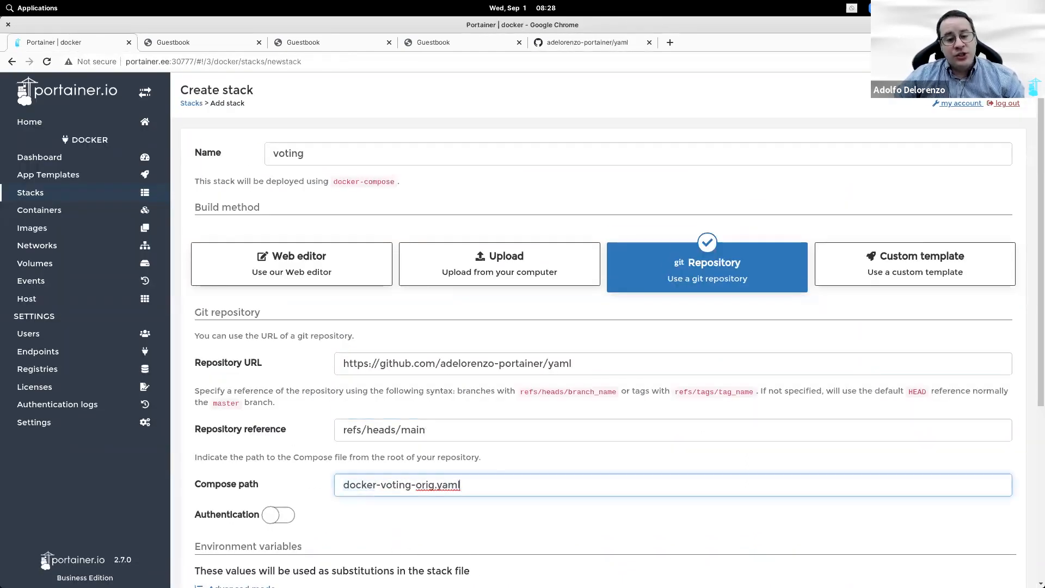
pyautogui.scroll(-5, 596, 381)
pyautogui.click(265, 543)
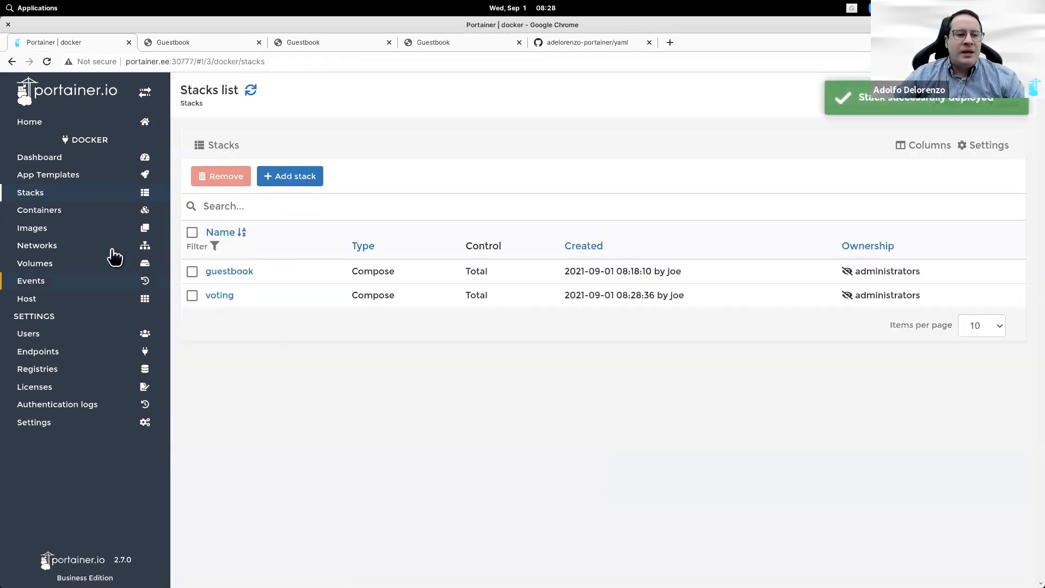
# Step: Open the Cats vs Dogs app on port 5000 from Containers, vote Cats, then go Home
pyautogui.click(82, 212)
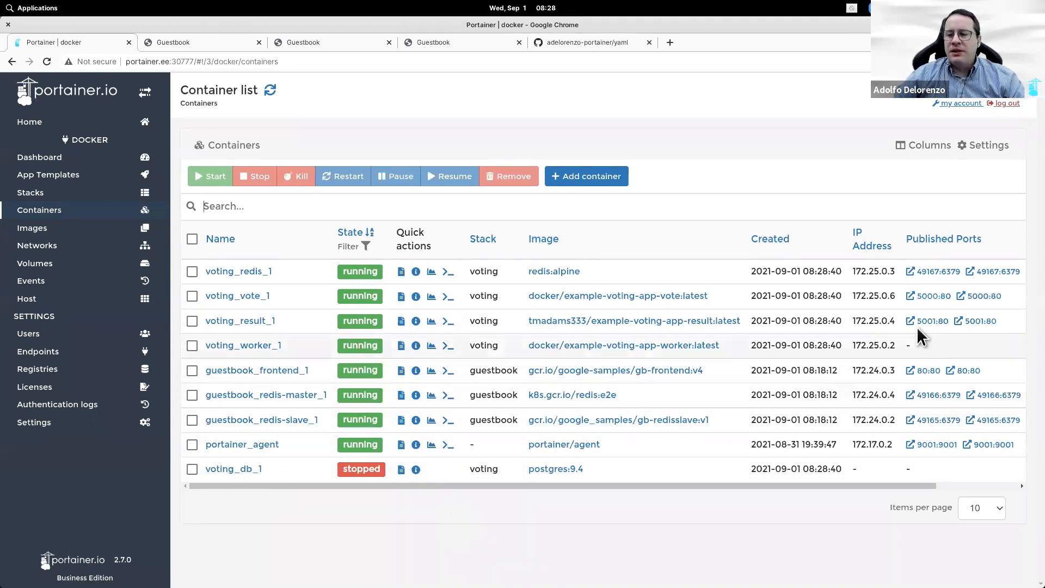
pyautogui.click(938, 297)
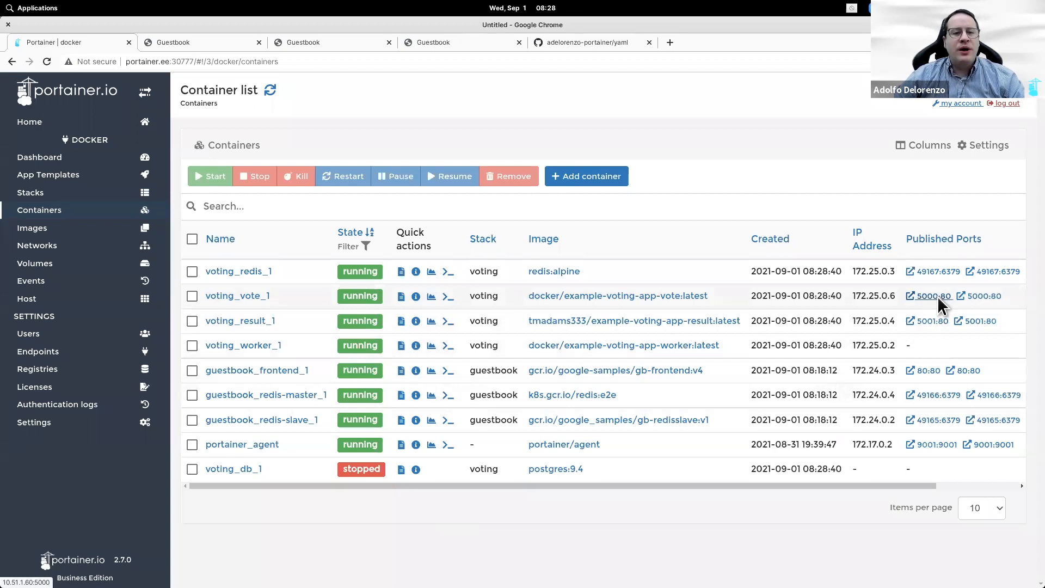
pyautogui.click(570, 134)
pyautogui.click(531, 185)
pyautogui.click(540, 143)
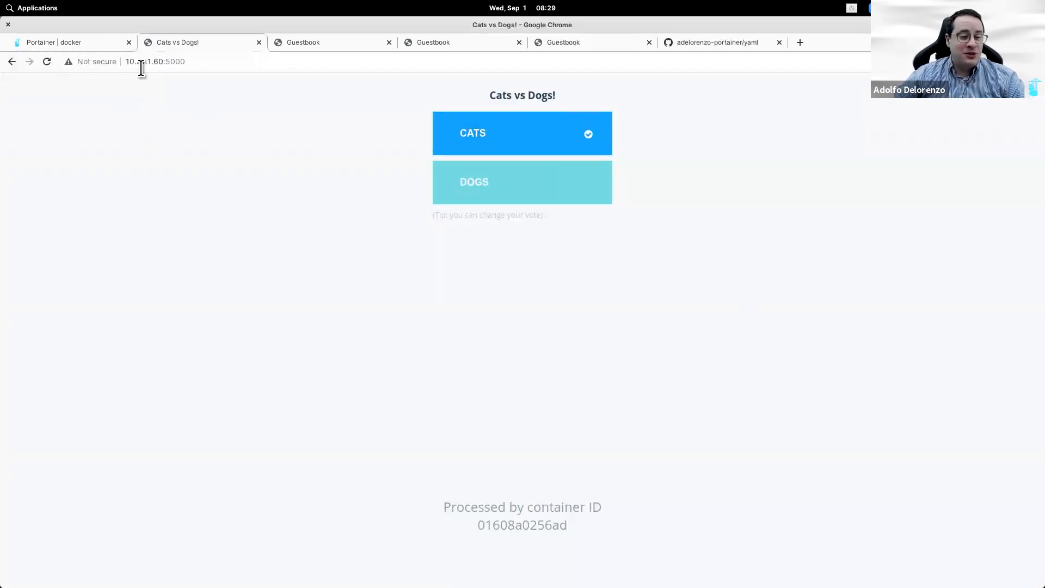
pyautogui.click(106, 46)
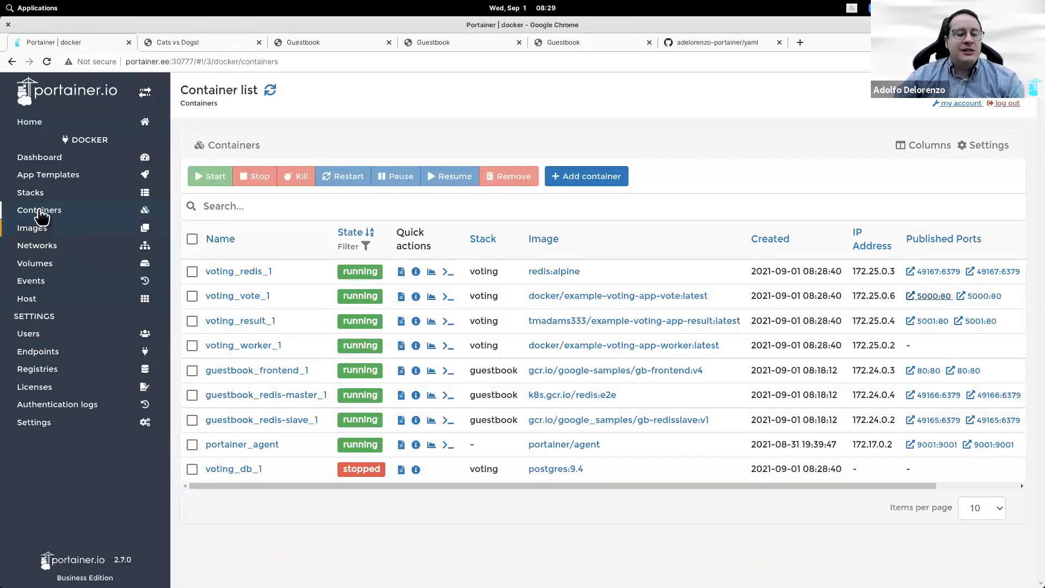
pyautogui.click(60, 126)
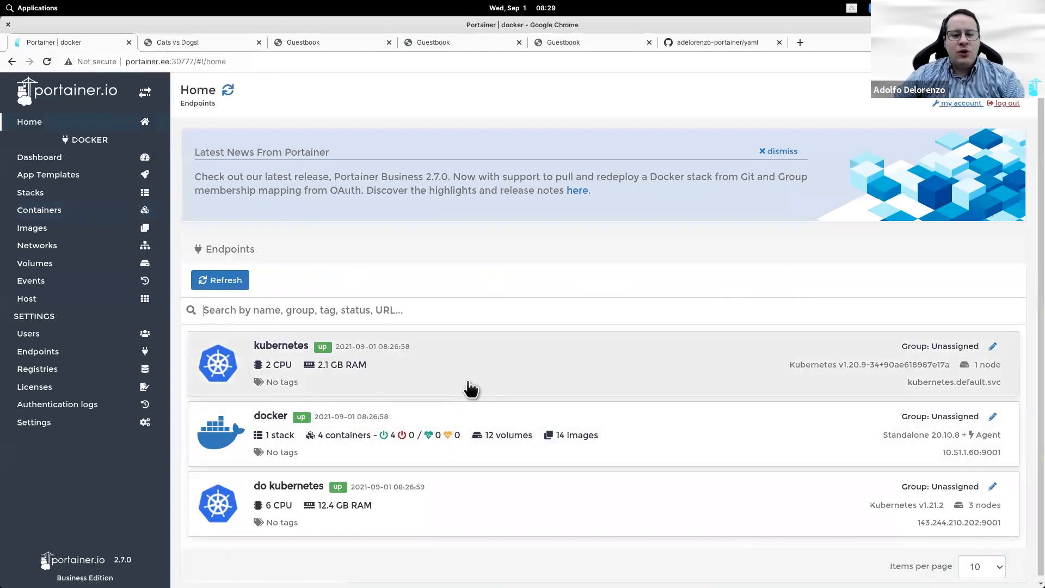
# Step: Add a voting namespace with resource assignment off on the kubernetes endpoint, then open Advanced deployment
pyautogui.click(469, 388)
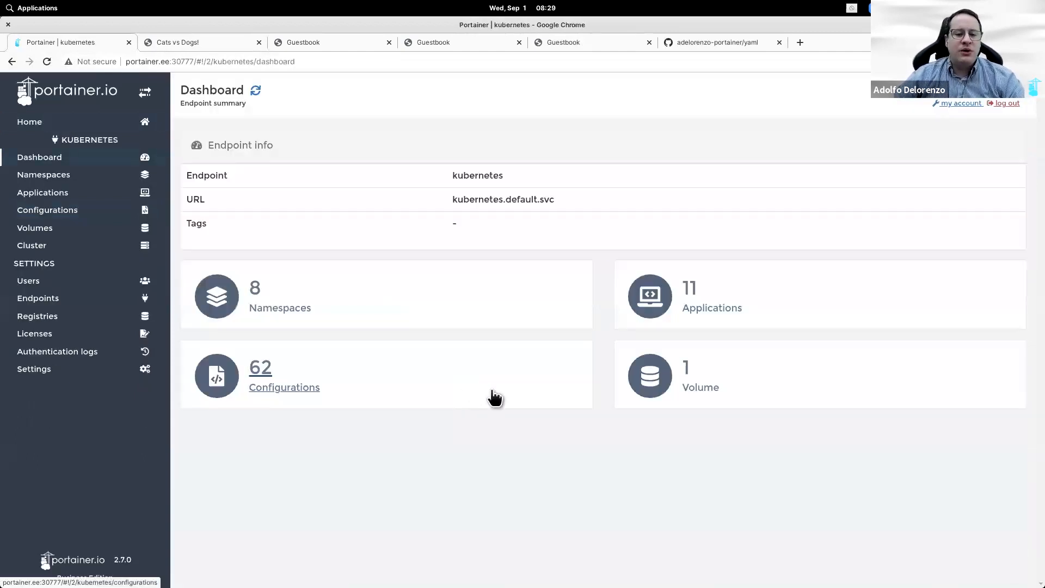
pyautogui.click(85, 182)
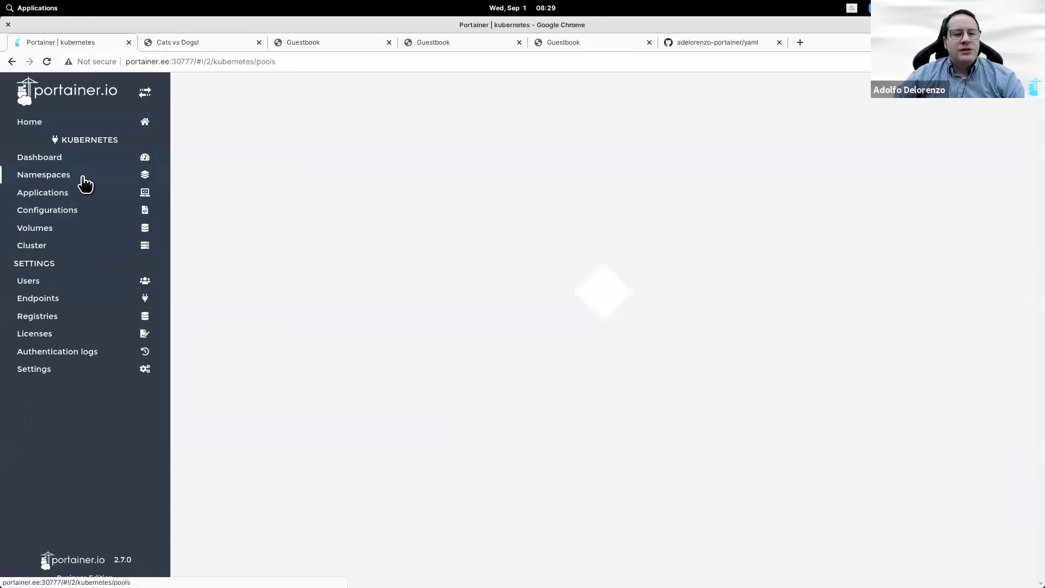
pyautogui.click(345, 188)
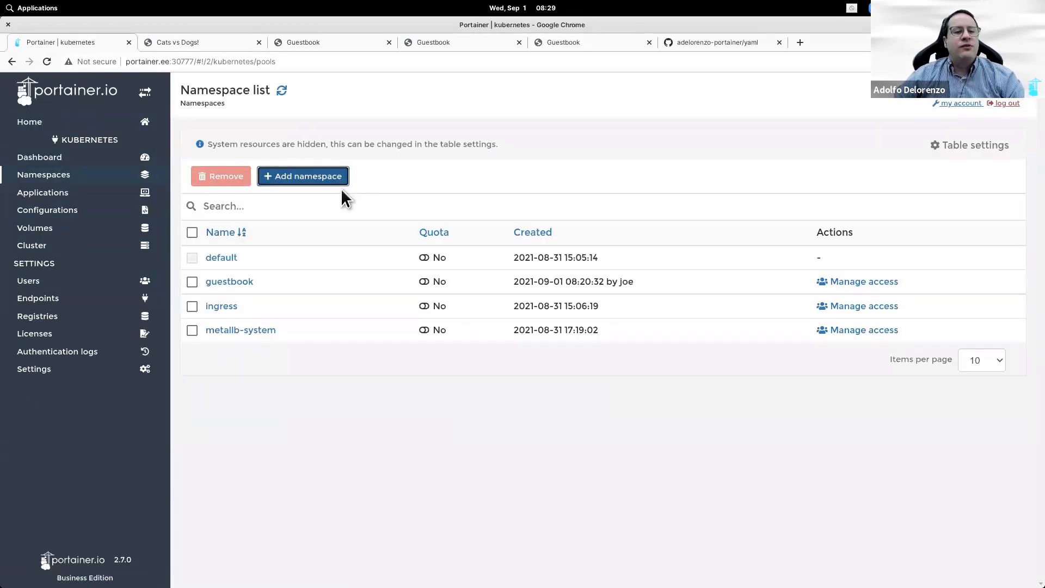
pyautogui.write('voting')
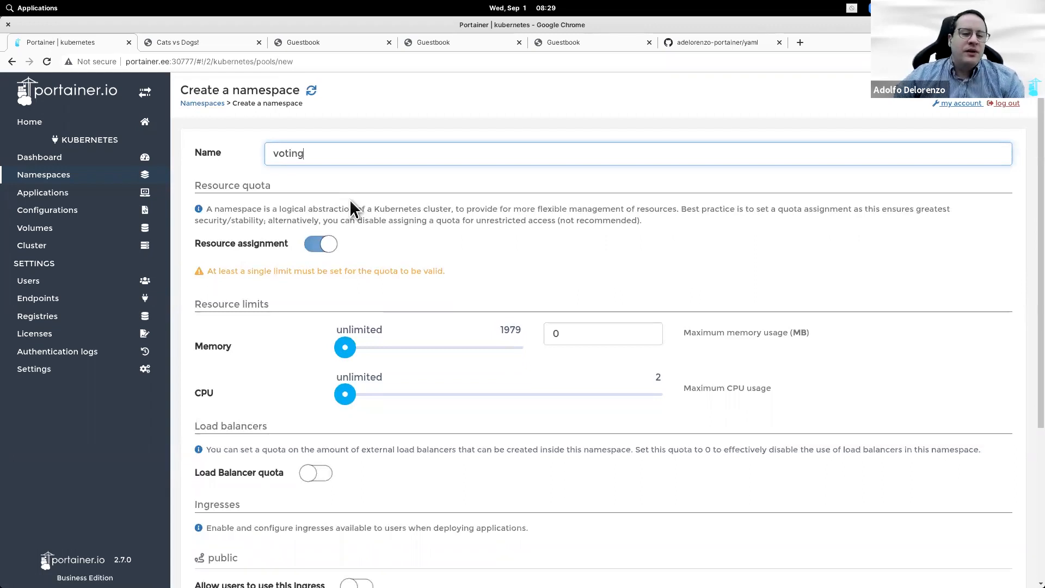
pyautogui.click(319, 245)
pyautogui.scroll(-3, 385, 465)
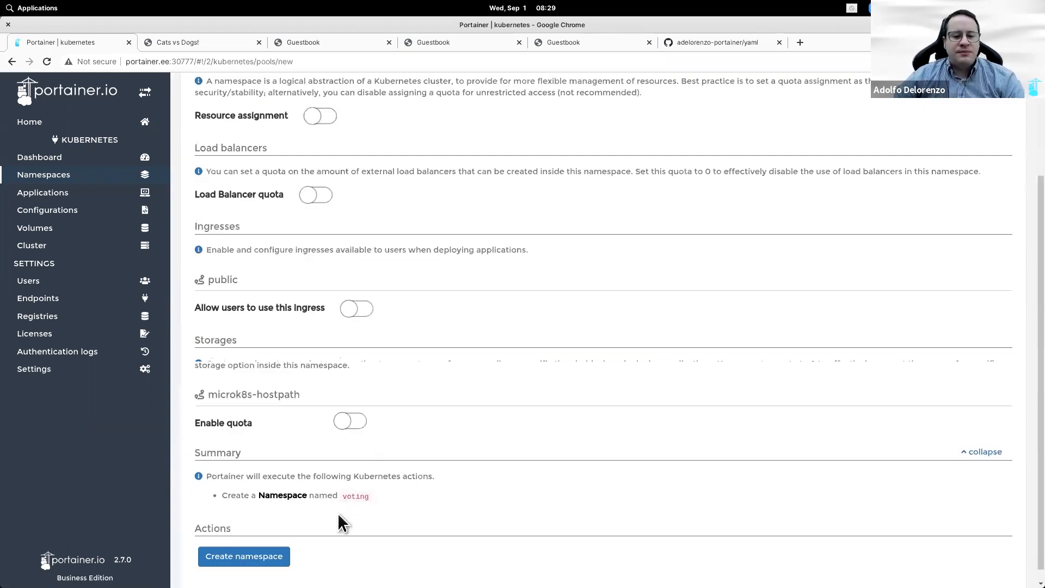
pyautogui.click(247, 550)
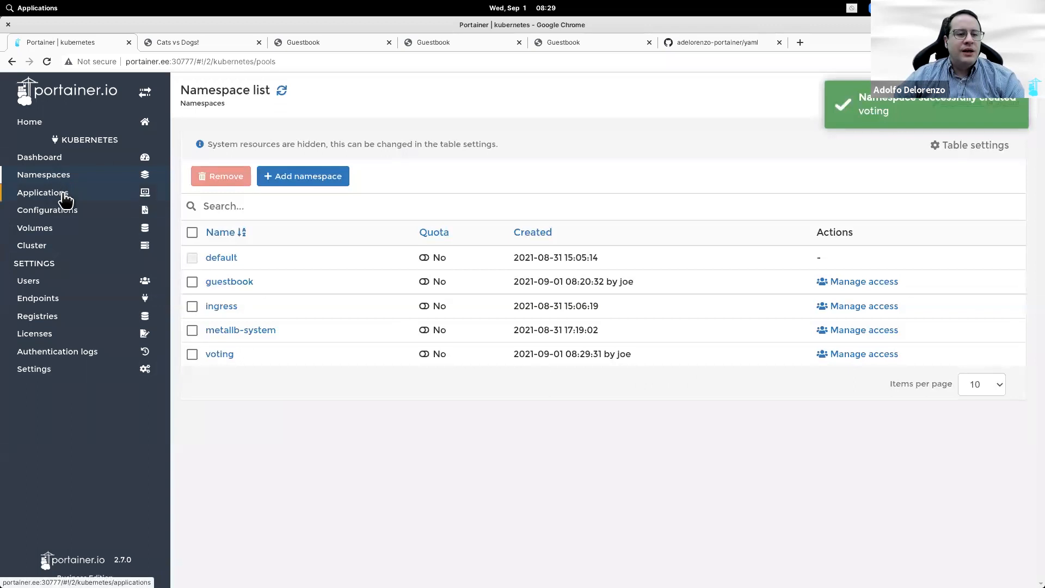
pyautogui.click(64, 195)
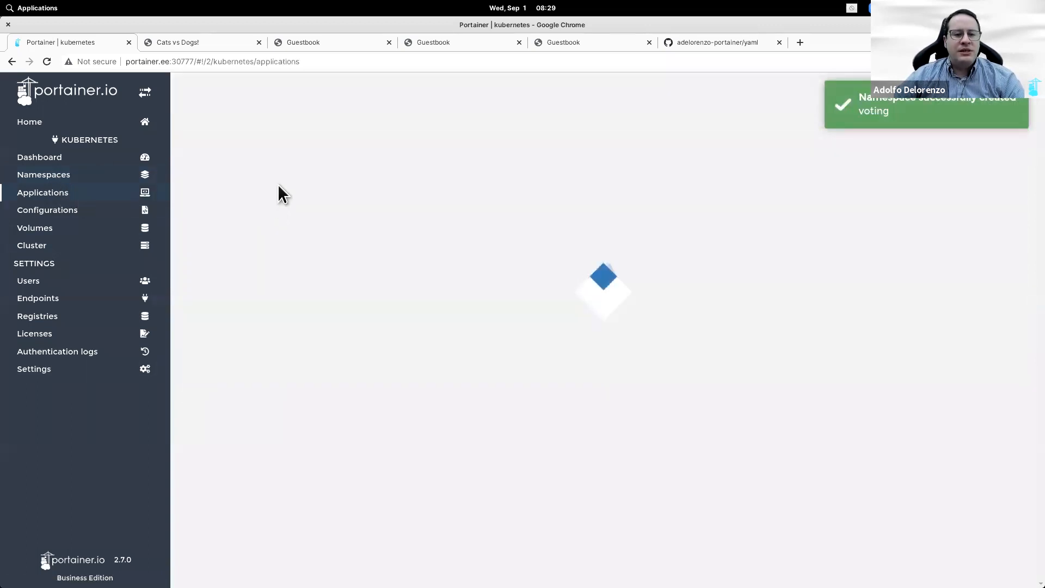
pyautogui.click(278, 200)
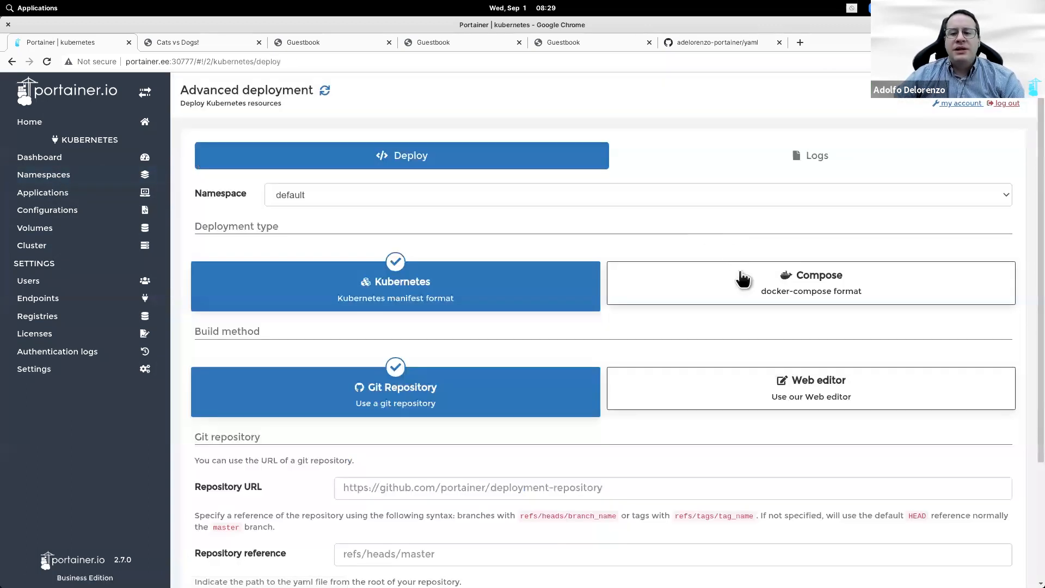
# Step: Choose Compose format with the GitHub yaml repository URL and reference refs/heads/main
pyautogui.click(683, 288)
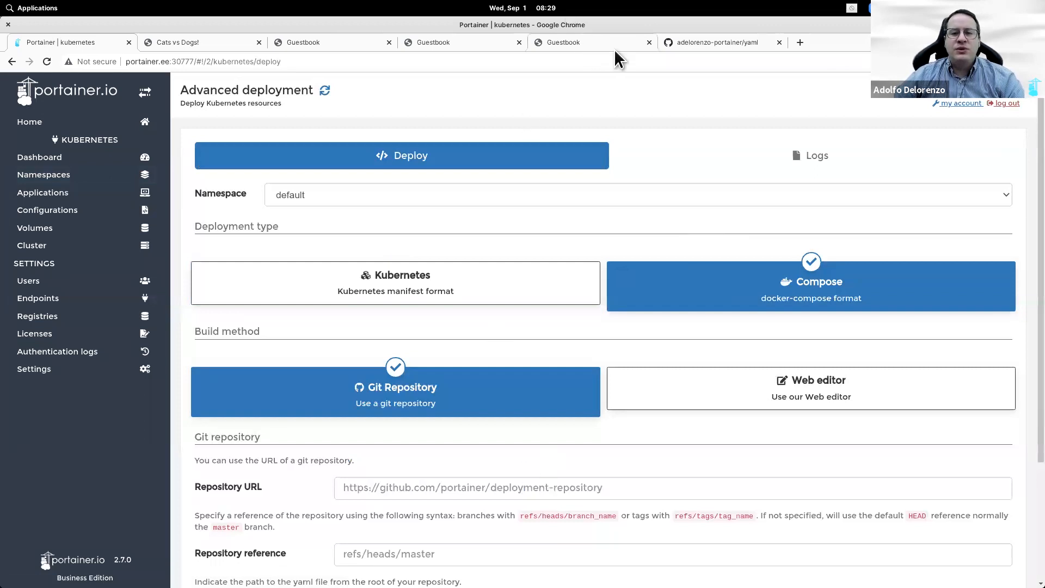
pyautogui.click(708, 42)
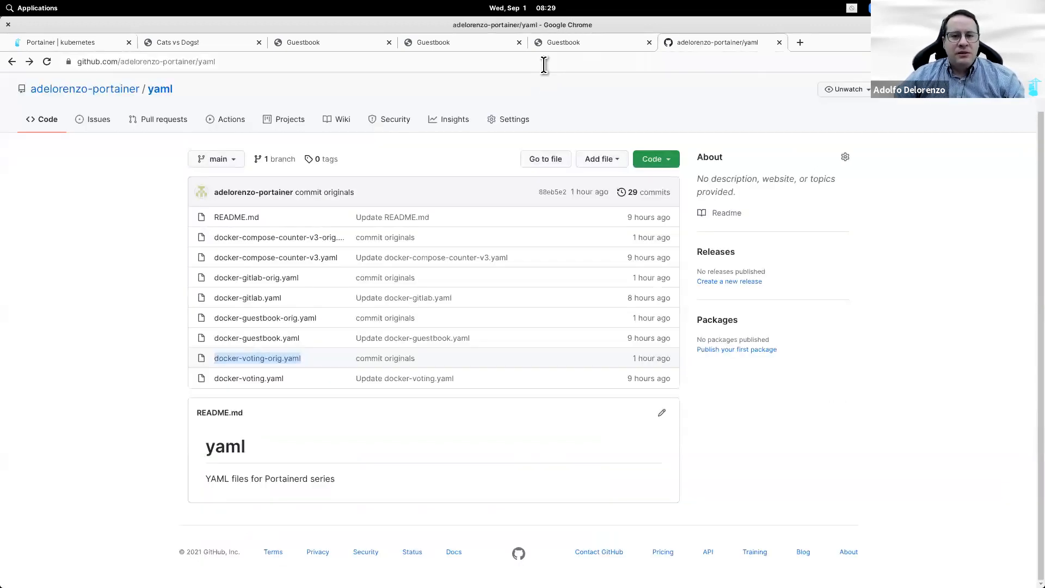
pyautogui.click(543, 64)
pyautogui.hotkey('ctrl', 'c')
pyautogui.click(94, 46)
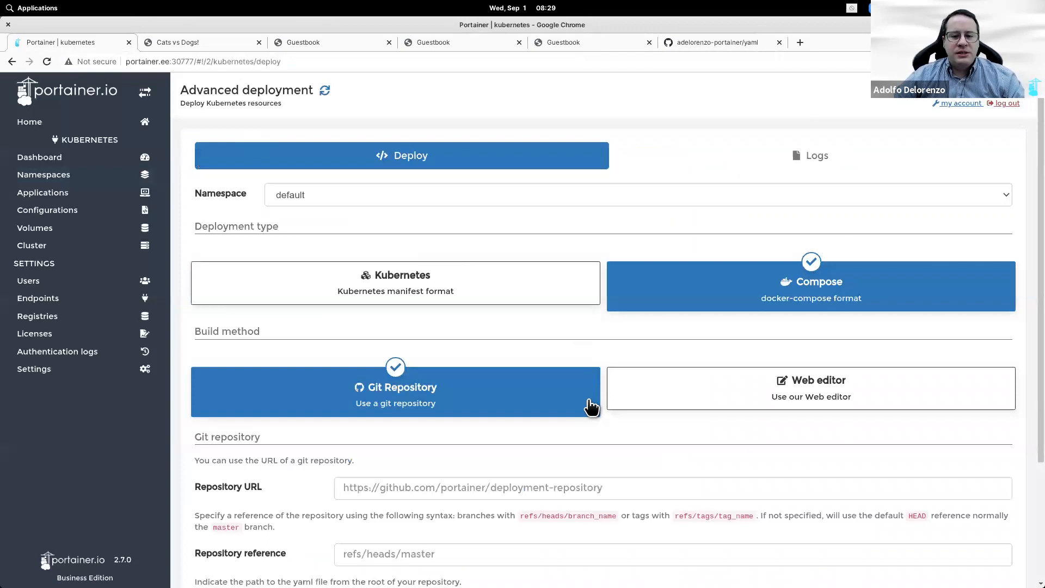
pyautogui.click(574, 487)
pyautogui.hotkey('ctrl', 'v')
pyautogui.click(462, 555)
pyautogui.write('refs/heads/main')
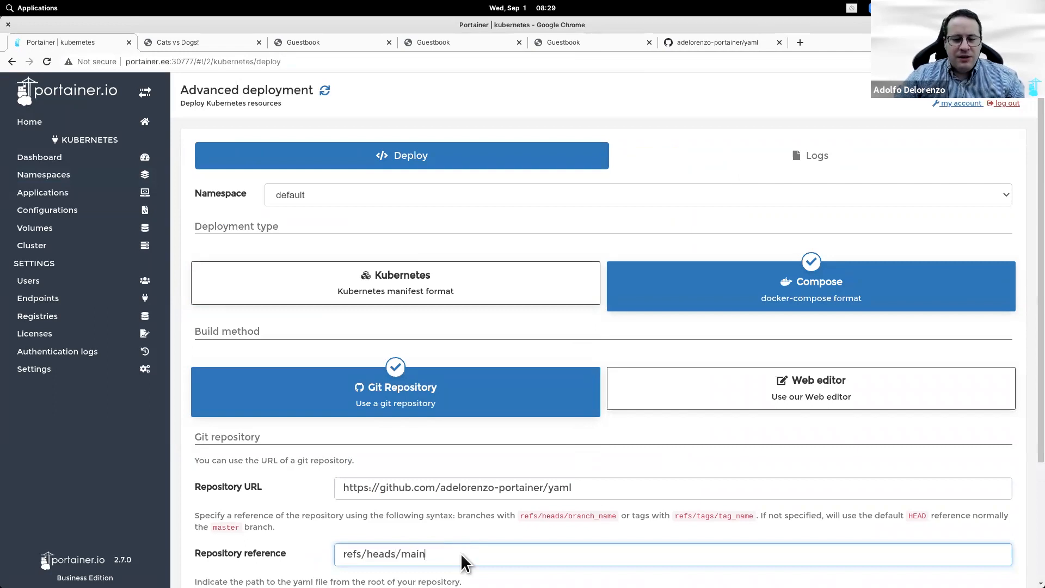
pyautogui.press('Tab')
# Step: Set the manifest path to docker-voting-orig.yaml
pyautogui.click(687, 48)
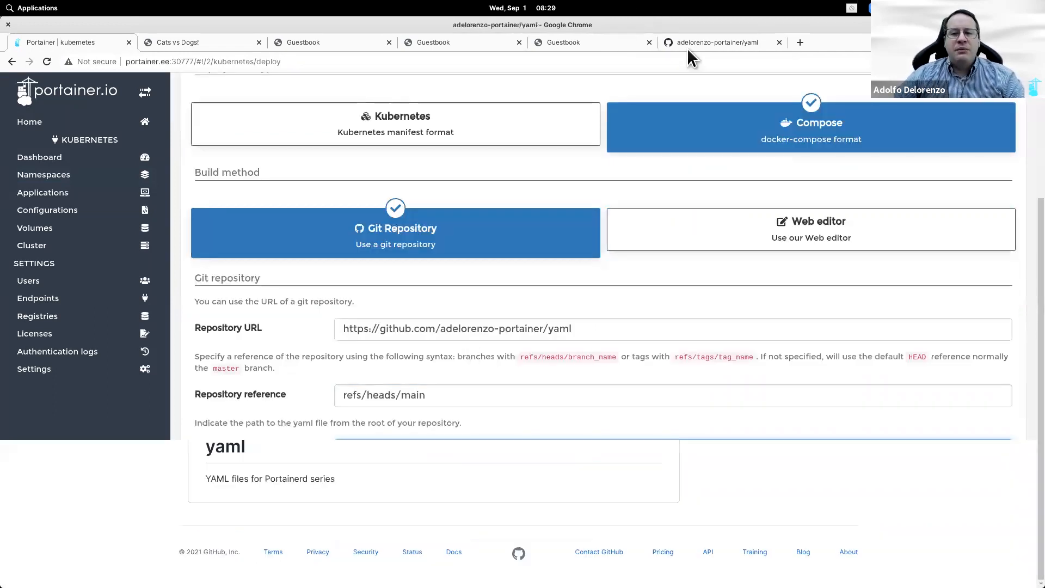
pyautogui.moveTo(321, 360); pyautogui.dragTo(215, 361)
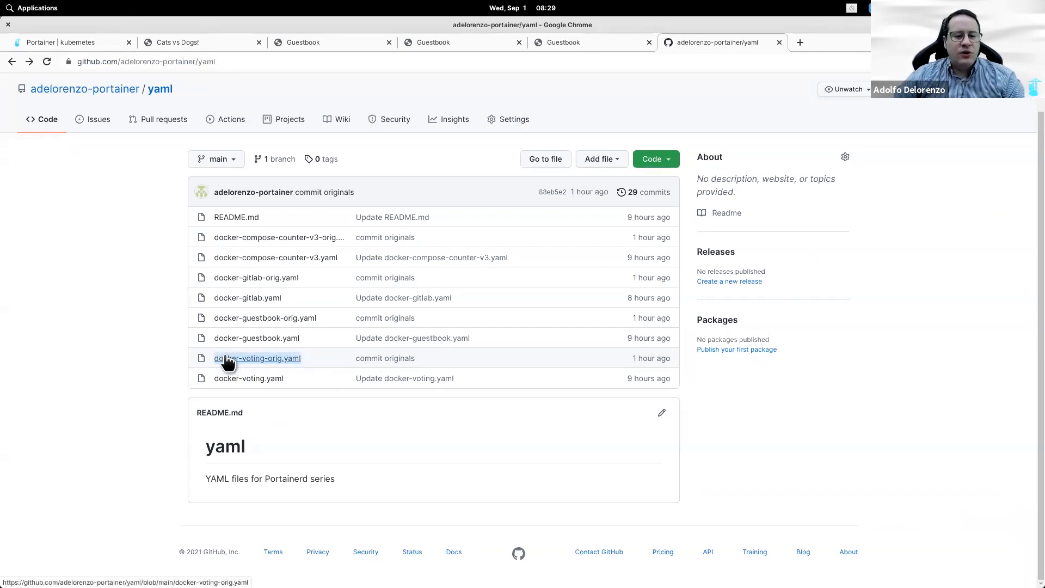
pyautogui.rightClick(230, 359)
pyautogui.click(238, 367)
pyautogui.click(87, 47)
pyautogui.click(448, 450)
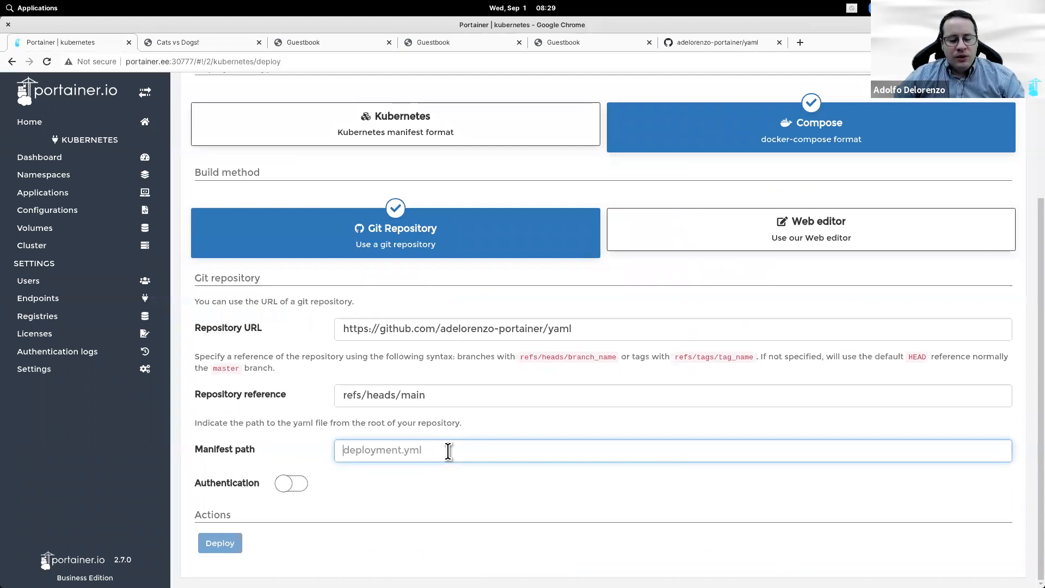
pyautogui.hotkey('ctrl', 'v')
# Step: Target the voting namespace and deploy
pyautogui.scroll(3, 447, 511)
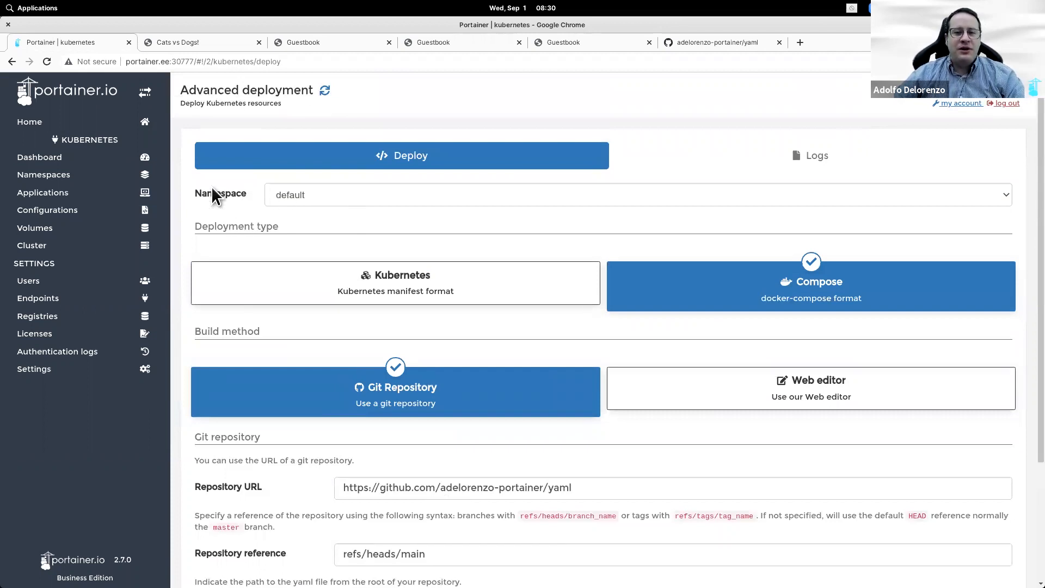
pyautogui.click(296, 201)
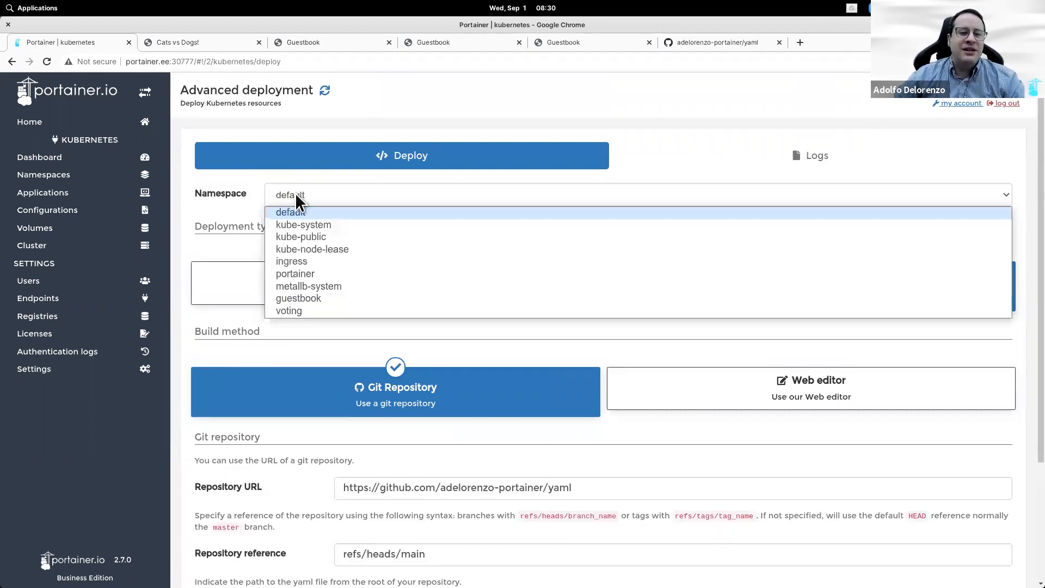
pyautogui.click(308, 310)
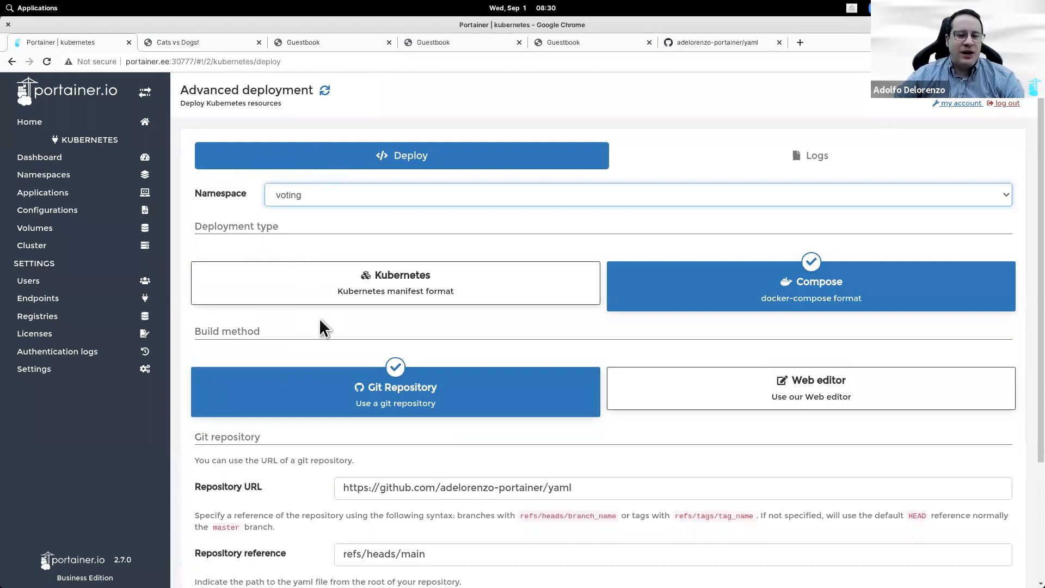
pyautogui.scroll(-3, 322, 332)
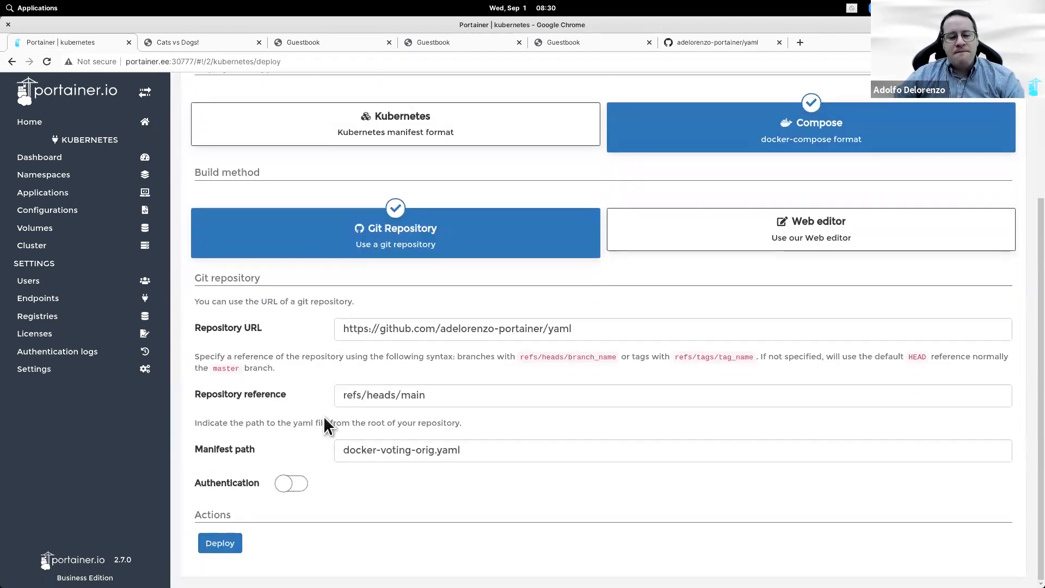
pyautogui.click(231, 543)
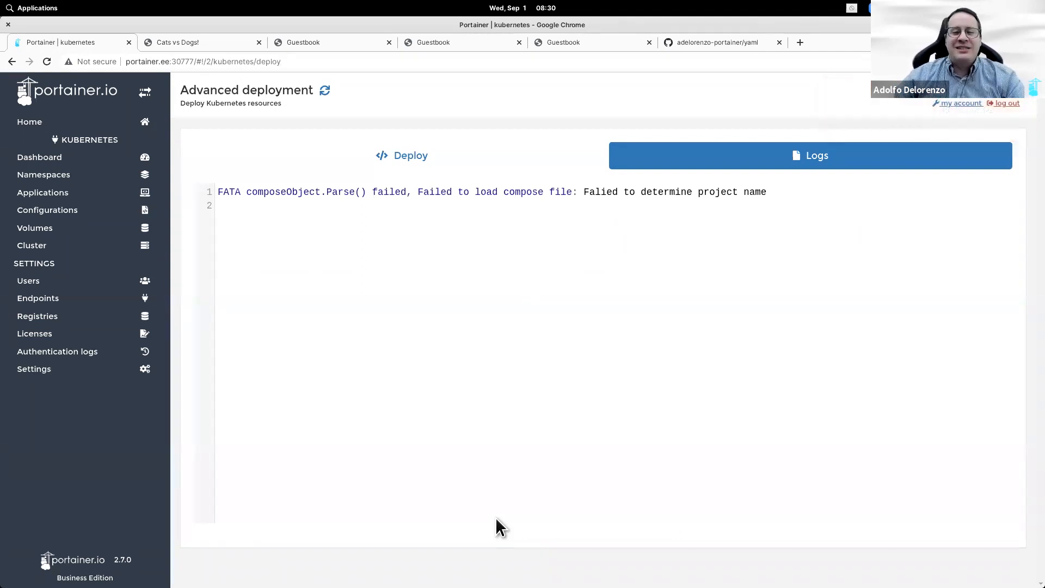
# Step: Leave the error log and compare the deployment form with the GitHub repository
pyautogui.click(345, 150)
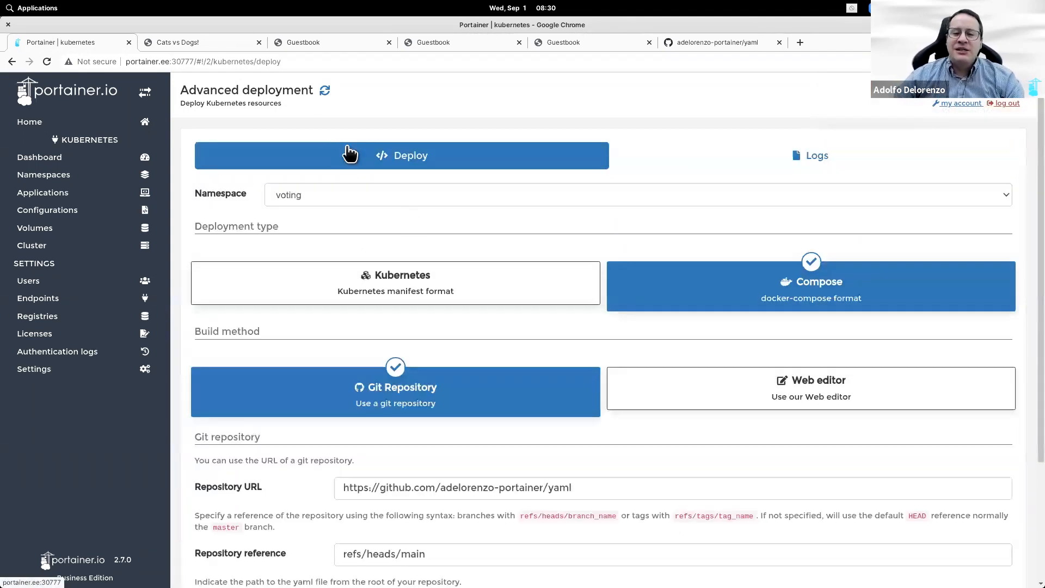
pyautogui.scroll(-3, 508, 401)
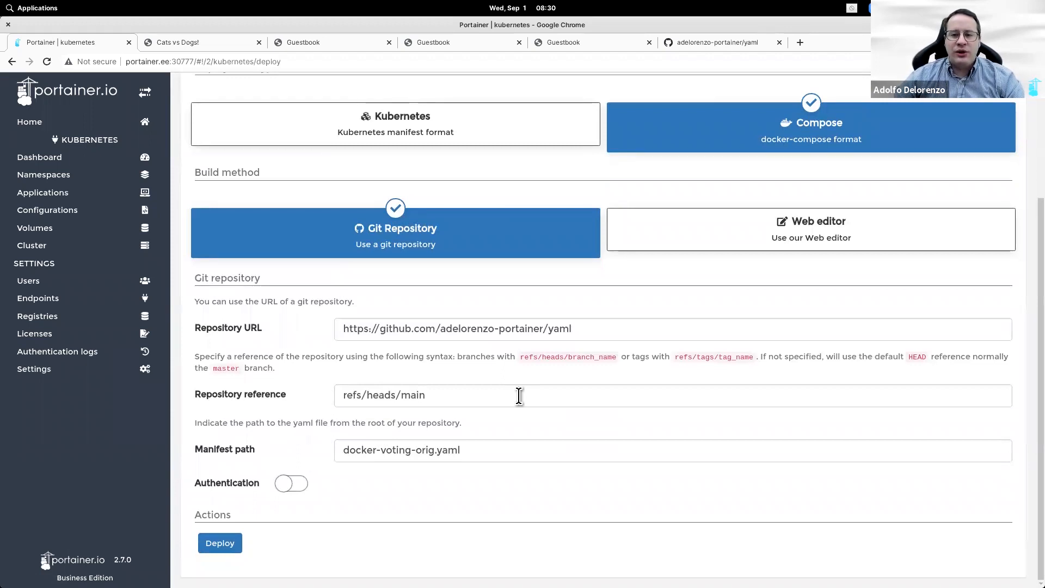
pyautogui.scroll(2, 519, 396)
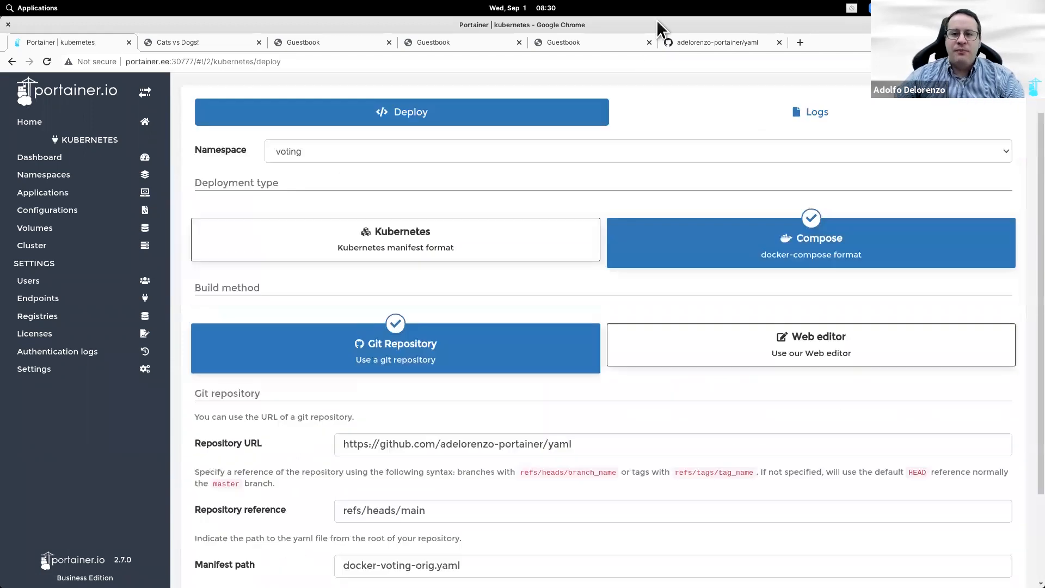
pyautogui.click(692, 43)
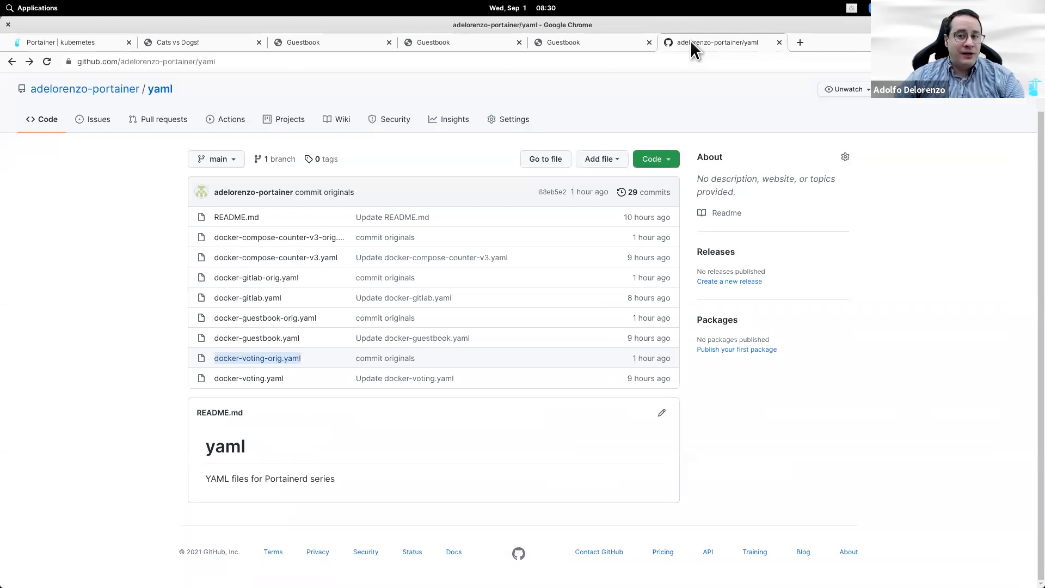
pyautogui.click(105, 42)
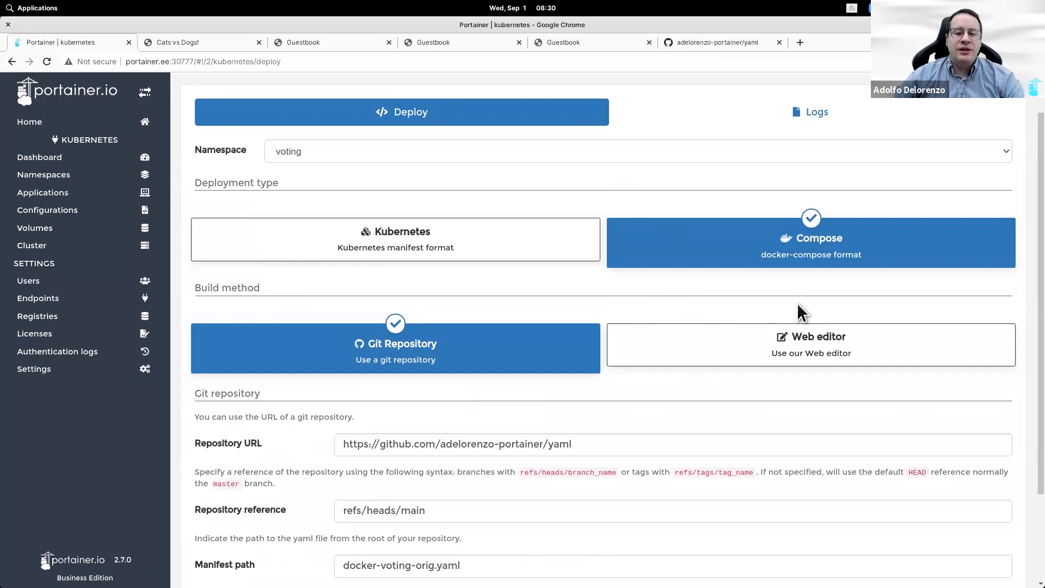
pyautogui.click(729, 45)
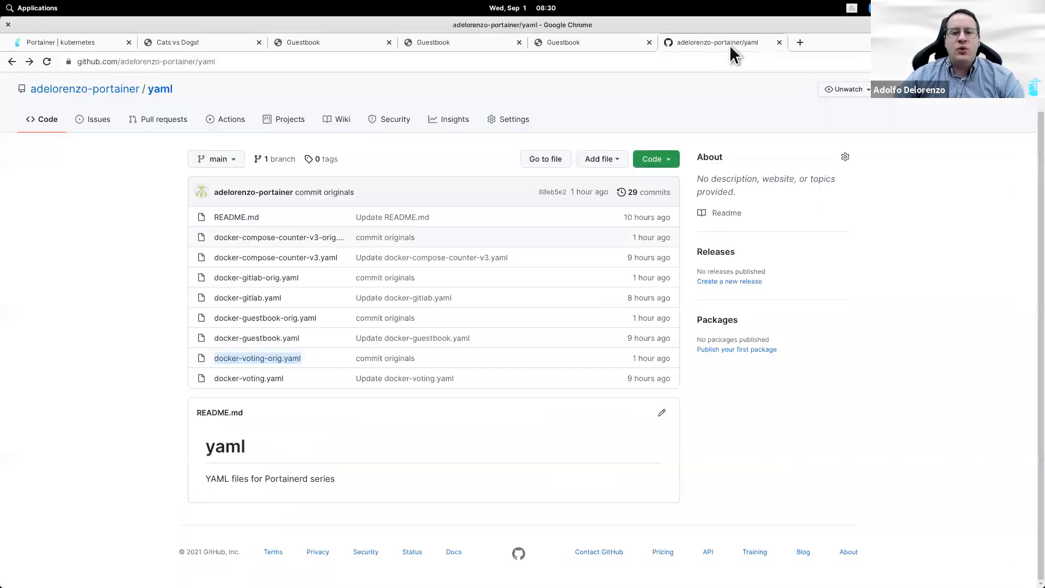
# Step: Close the Cats vs Dogs and three Guestbook tabs and open docker-voting-orig.yaml
pyautogui.click(259, 43)
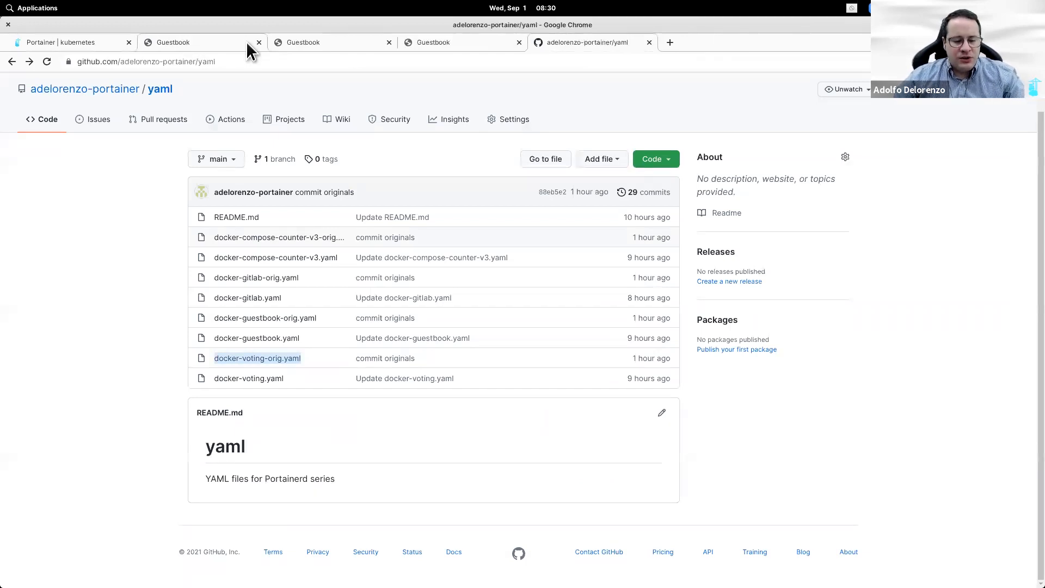
pyautogui.click(259, 42)
pyautogui.click(259, 42)
pyautogui.click(259, 43)
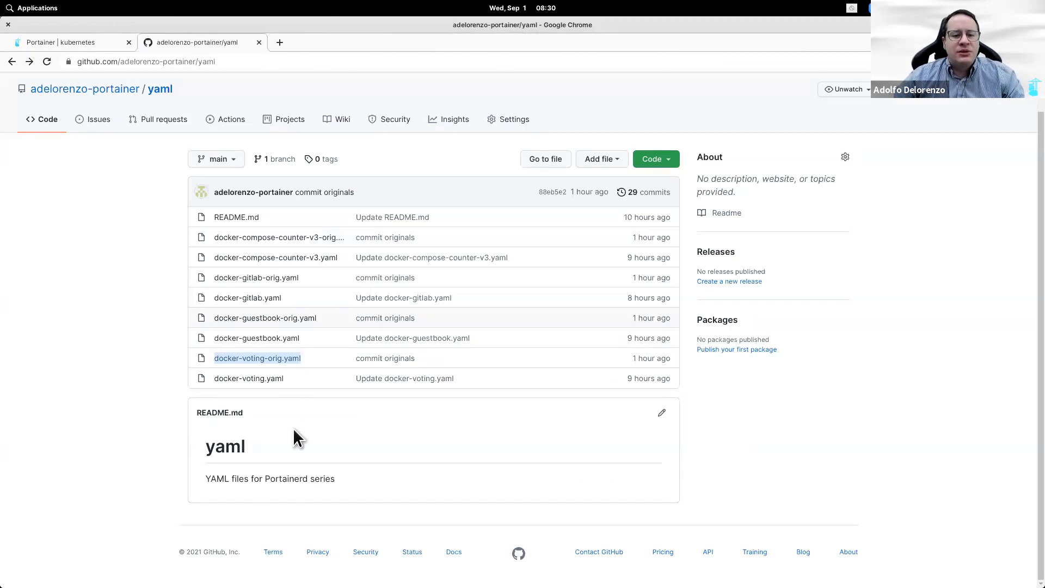
pyautogui.click(280, 359)
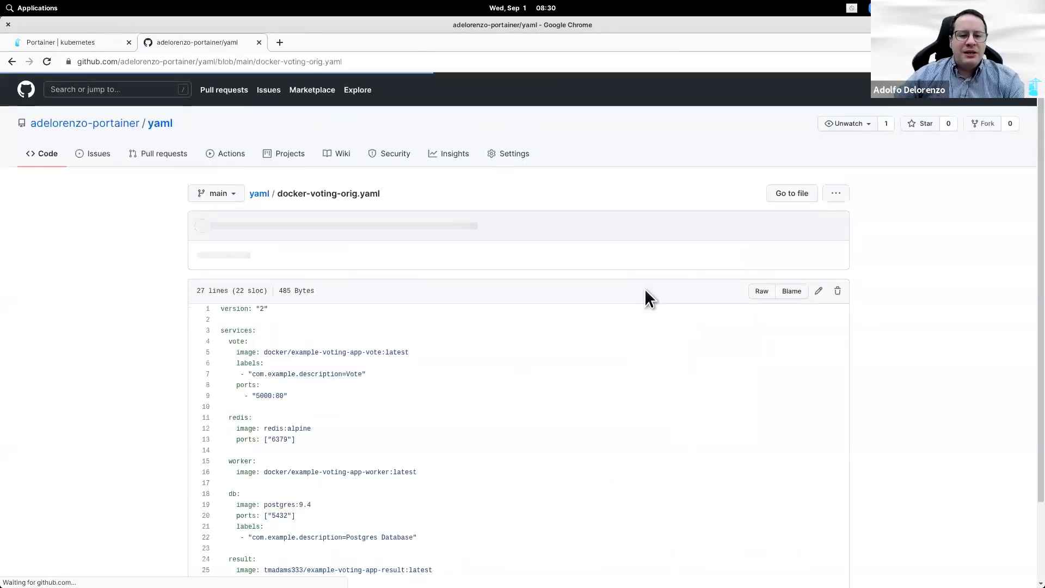
# Step: Rewrite the redis and db ports in docker-voting-orig.yaml as list items like '- "5432"'
pyautogui.click(818, 294)
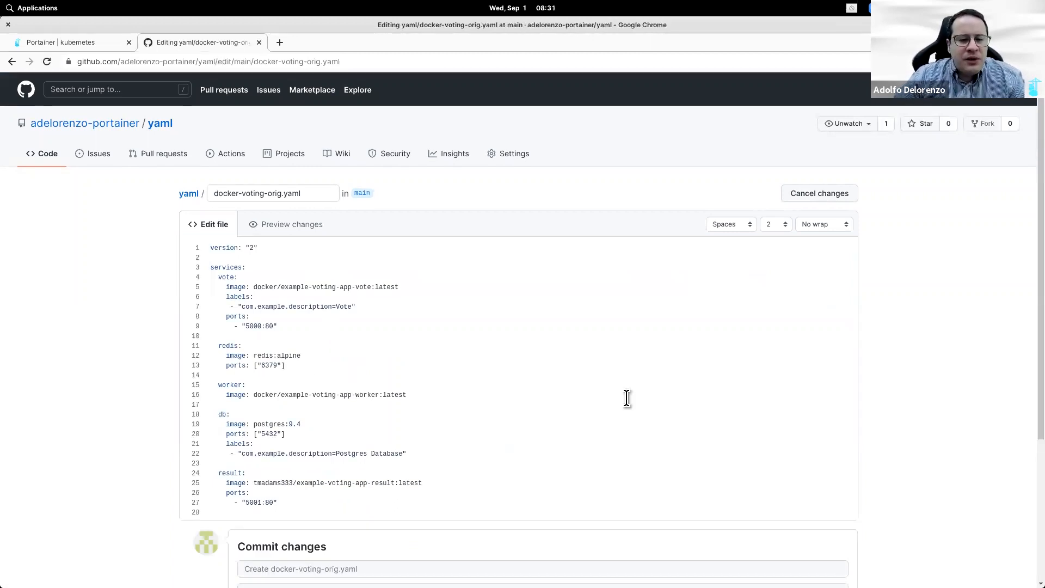
pyautogui.press('BackSpace')
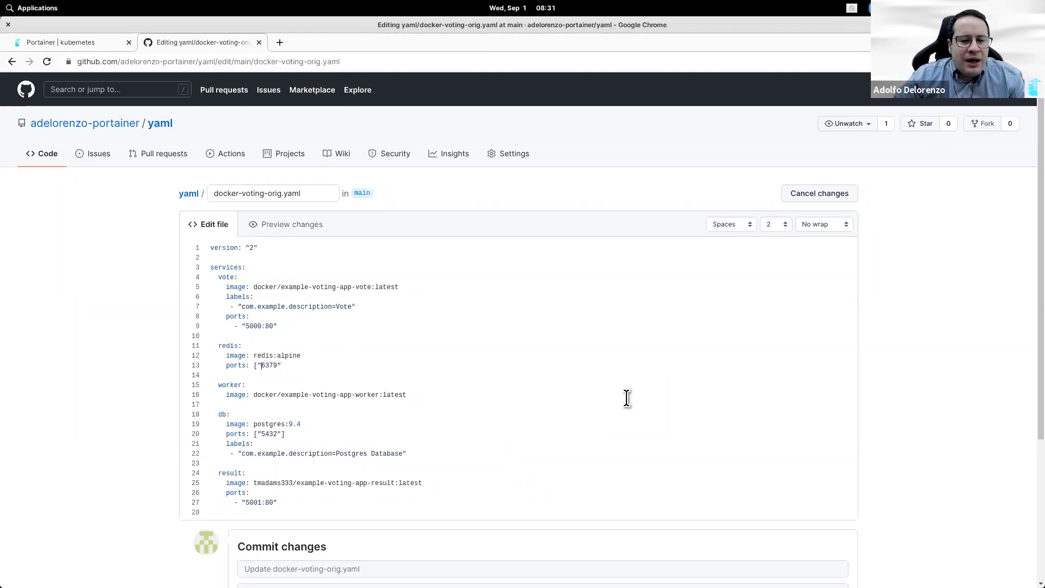
pyautogui.press('Return')
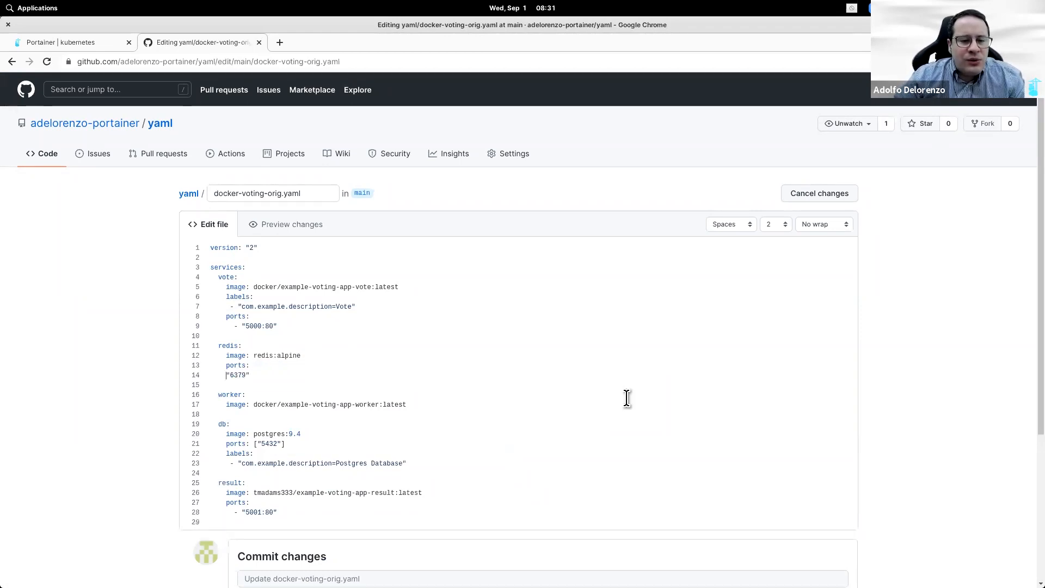
pyautogui.press('BackSpace')
pyautogui.write('-')
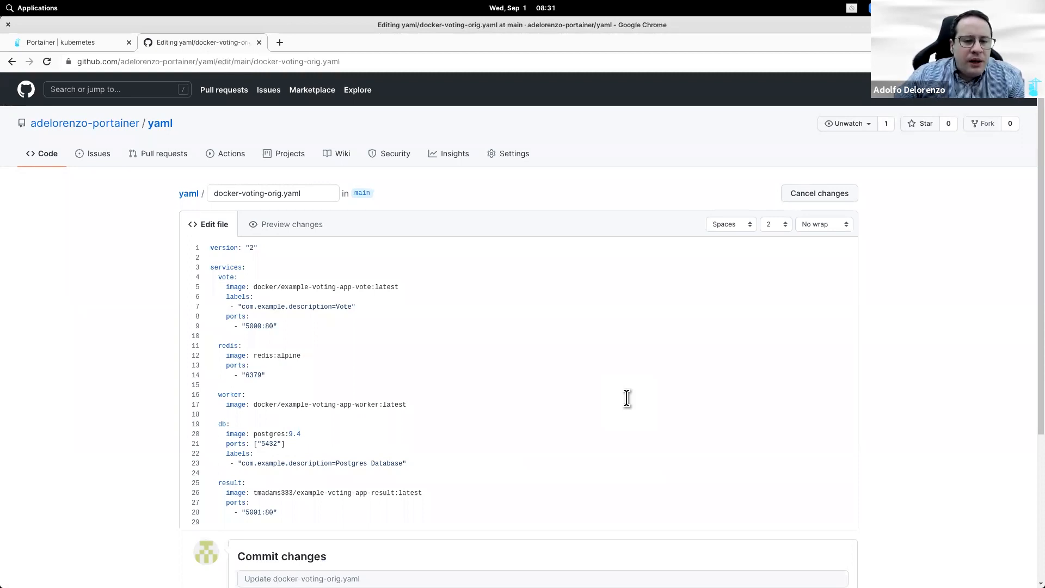
pyautogui.click(291, 446)
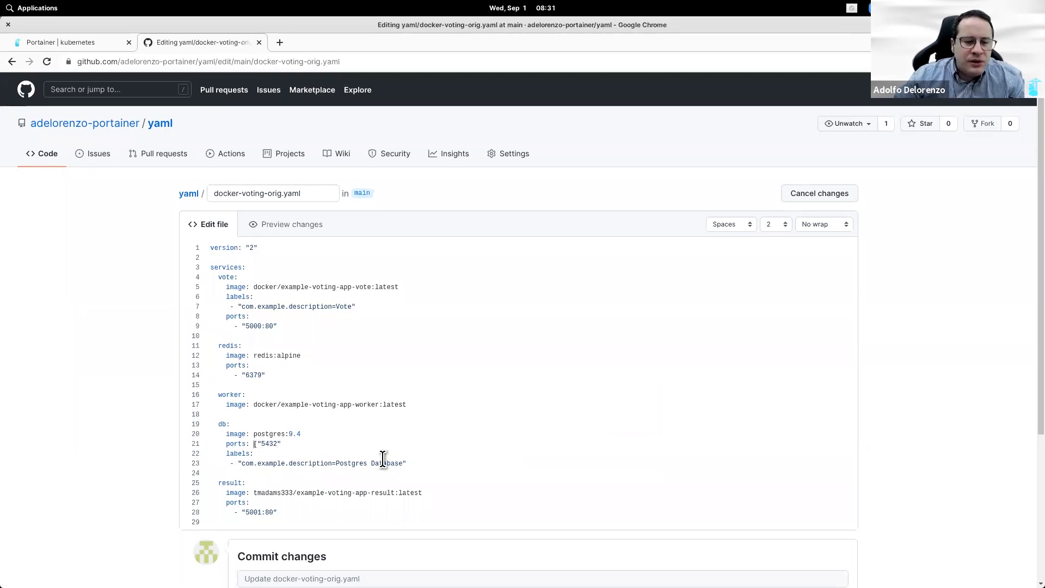
pyautogui.press('BackSpace')
pyautogui.press('Return')
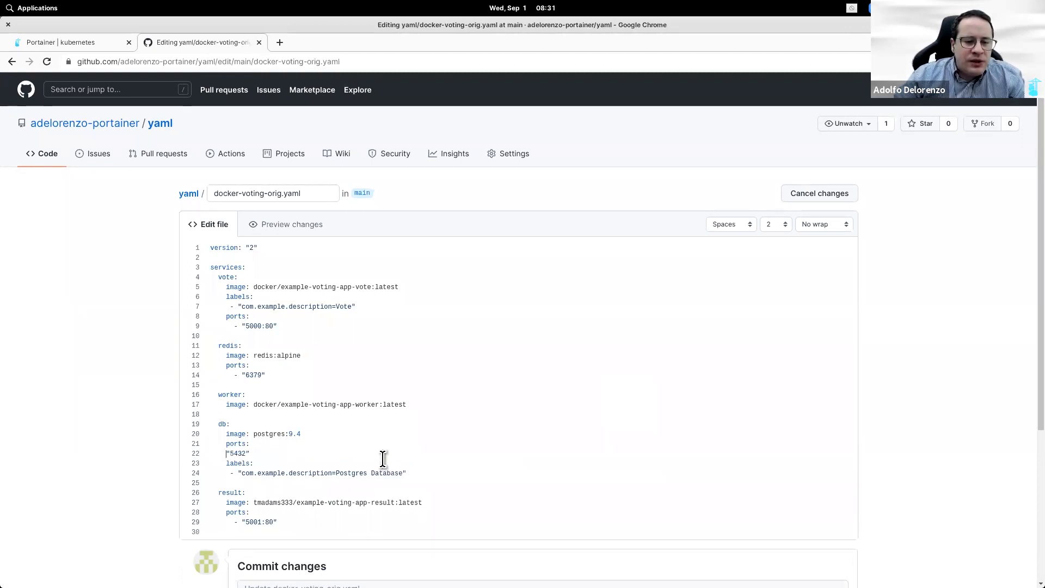
pyautogui.write('-')
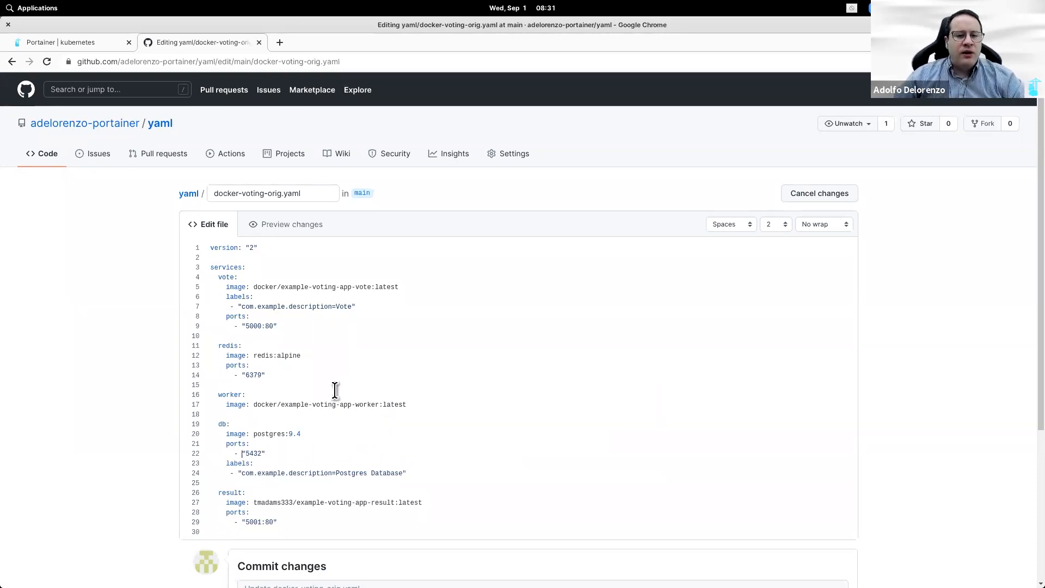
# Step: Change the compose version from "2" to "3" and commit the change
pyautogui.doubleClick(252, 247)
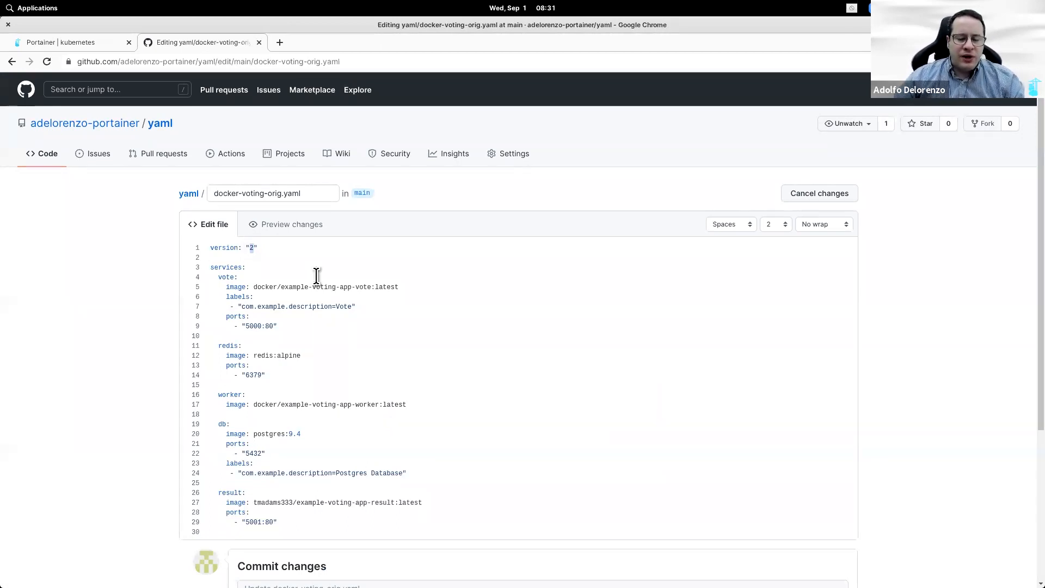
pyautogui.write('3')
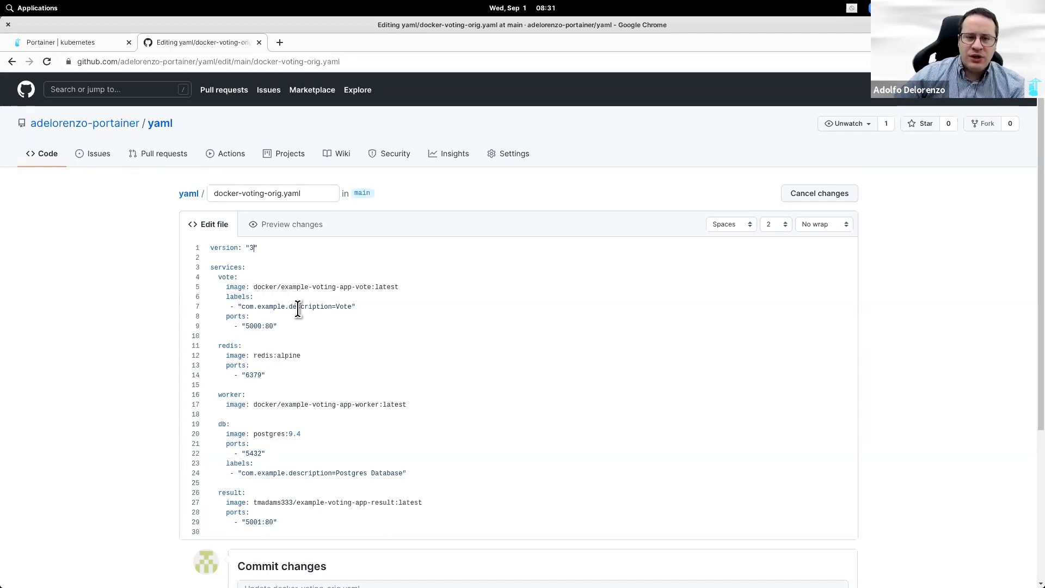
pyautogui.scroll(-4, 298, 308)
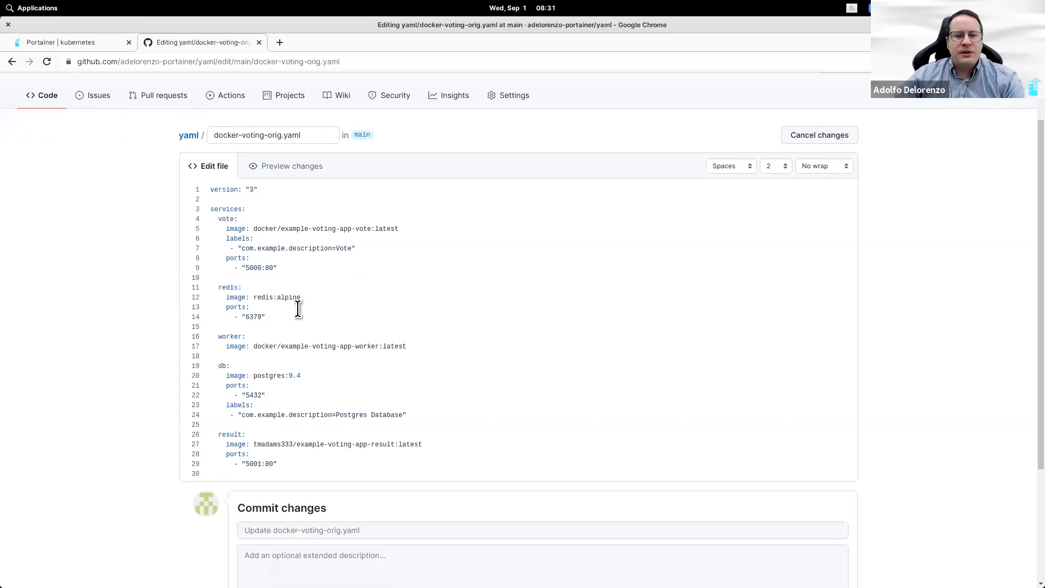
pyautogui.click(282, 493)
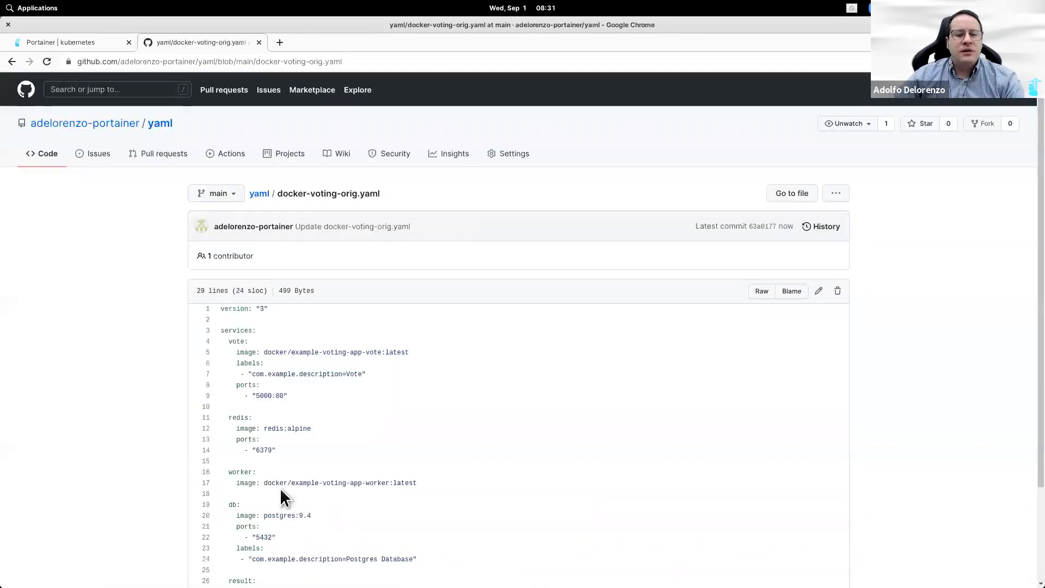
# Step: Deploy the voting app from the edited docker-voting-orig.yaml using the Git repository compose form
pyautogui.click(259, 193)
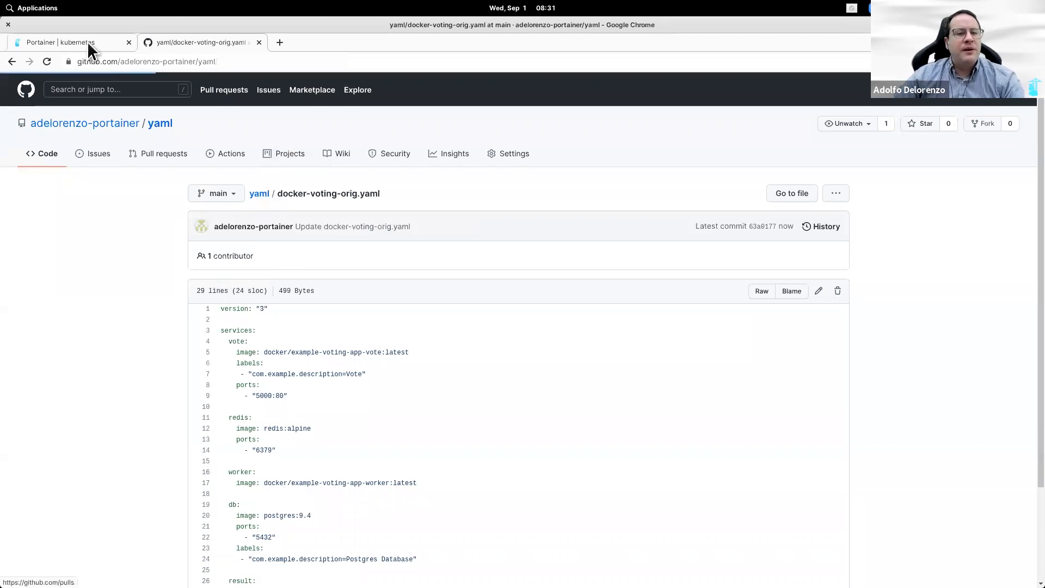
pyautogui.click(87, 41)
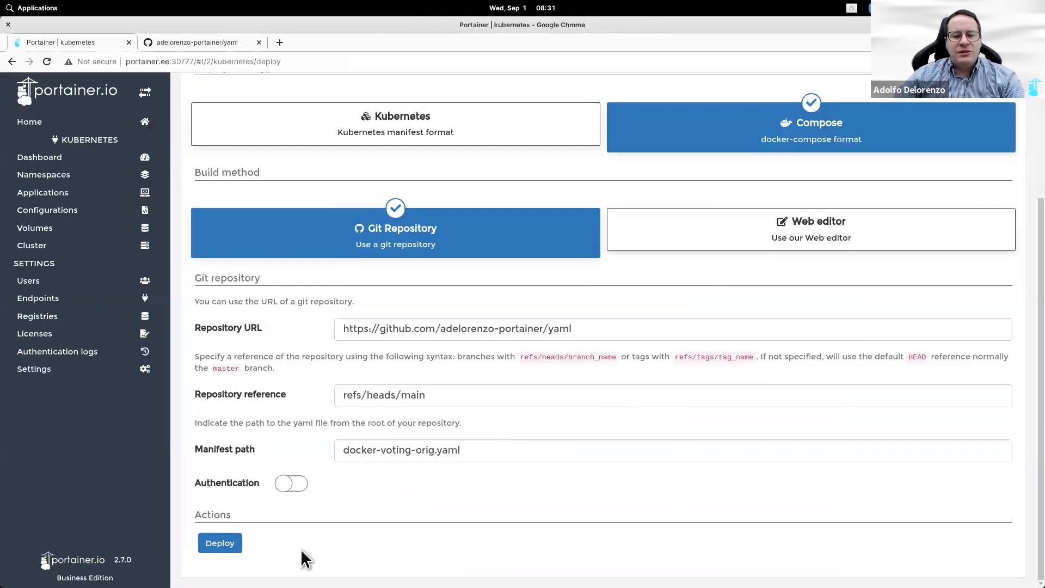
pyautogui.click(238, 551)
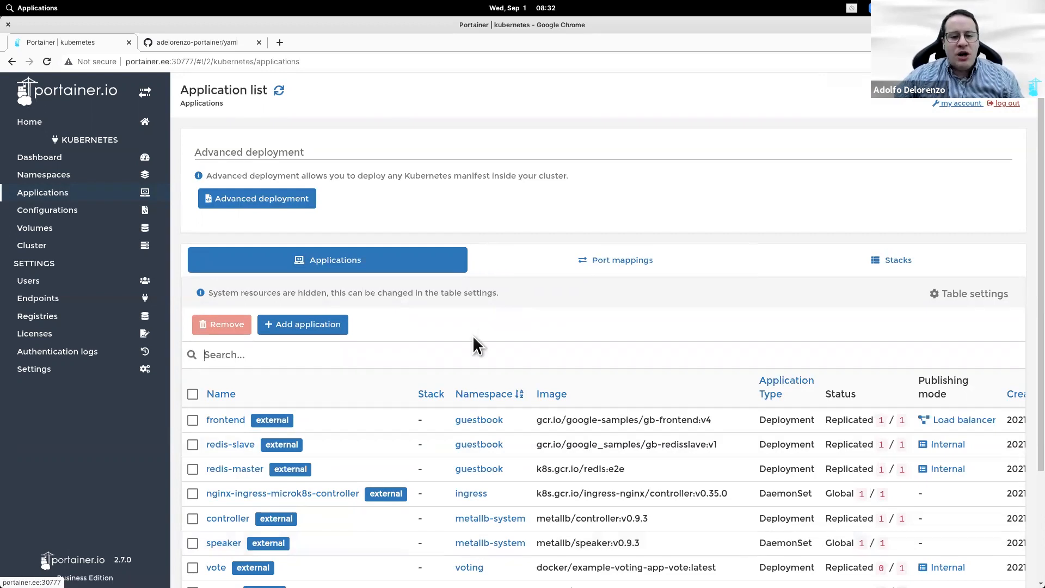
# Step: Filter Portainer's application list by 'voting' to show redis, result, vote, db and worker
pyautogui.write('voting')
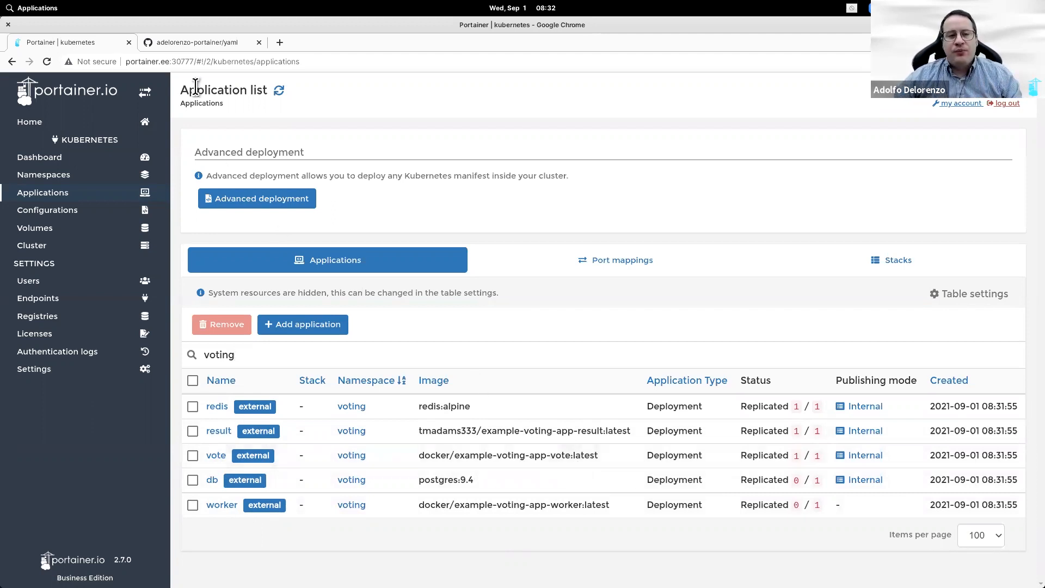
pyautogui.click(182, 44)
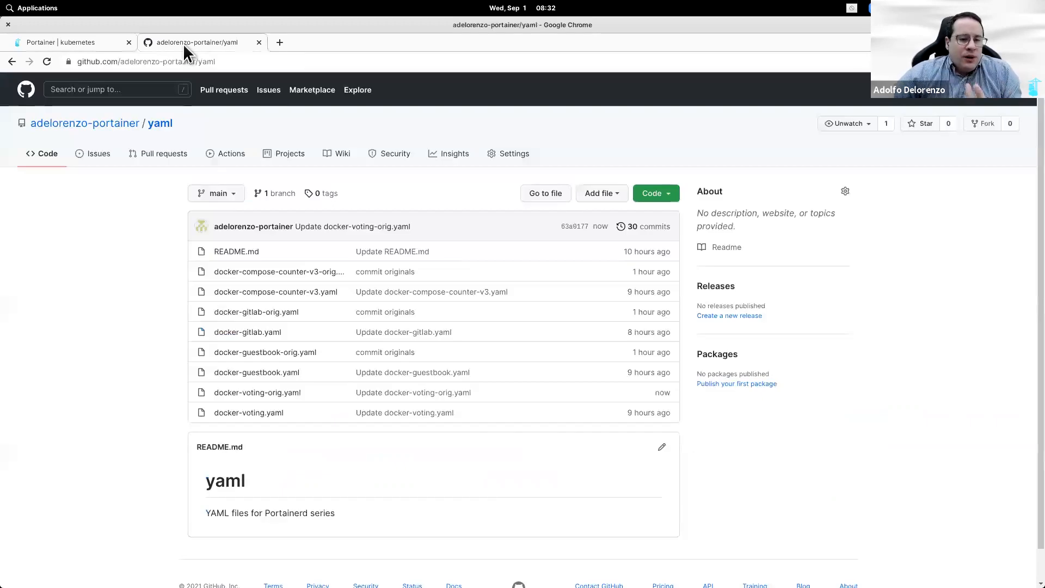
pyautogui.click(89, 42)
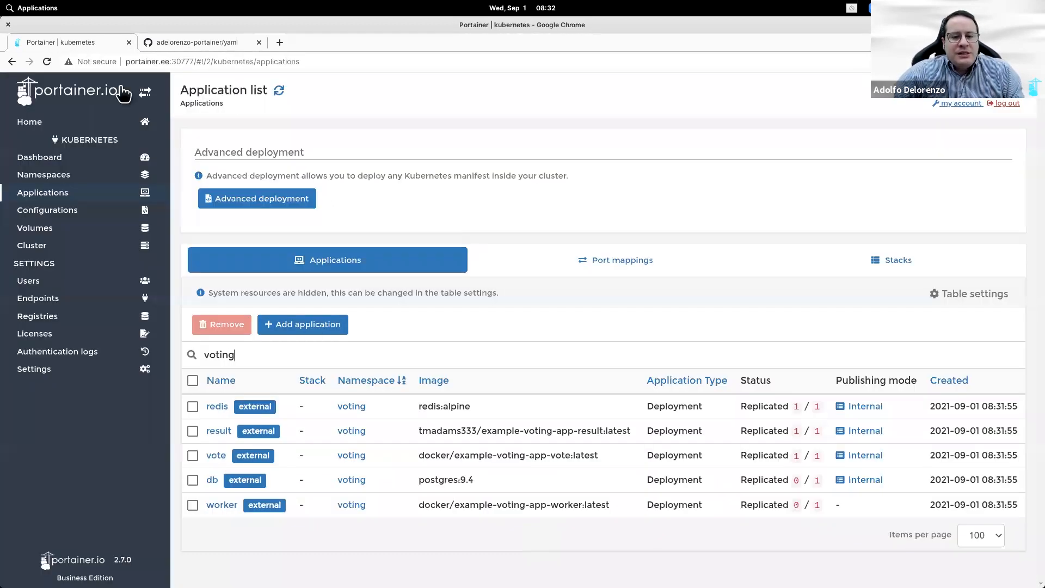
# Step: View docker-guestbook-orig.yaml's redis-master, redis-slave and LoadBalancer-labelled frontend services on GitHub
pyautogui.click(206, 45)
pyautogui.click(269, 352)
pyautogui.scroll(-2, 475, 442)
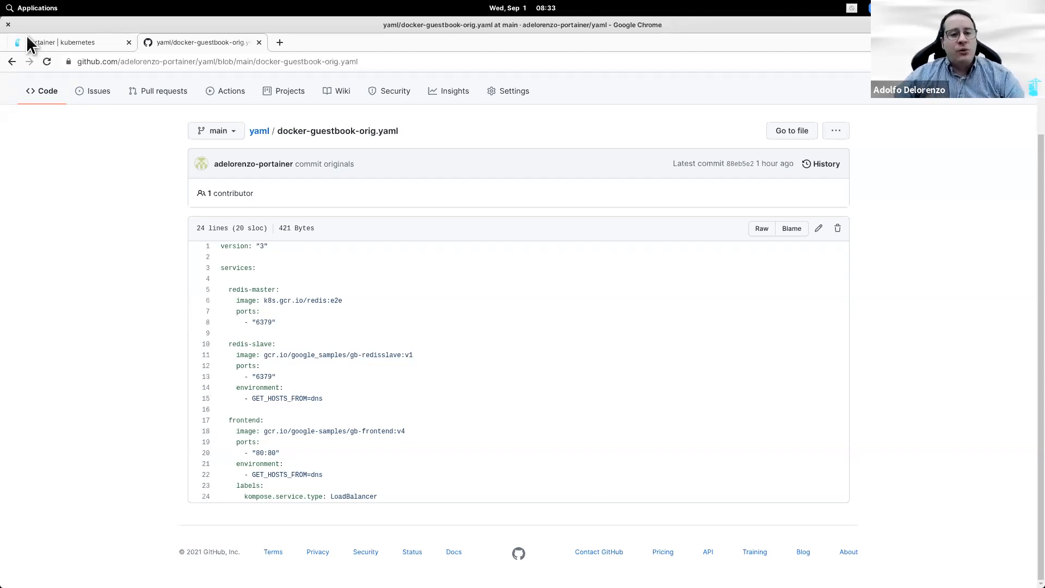
# Step: Re-filter applications by 'voting' and check port mappings showing vote internal on 5000
pyautogui.click(55, 43)
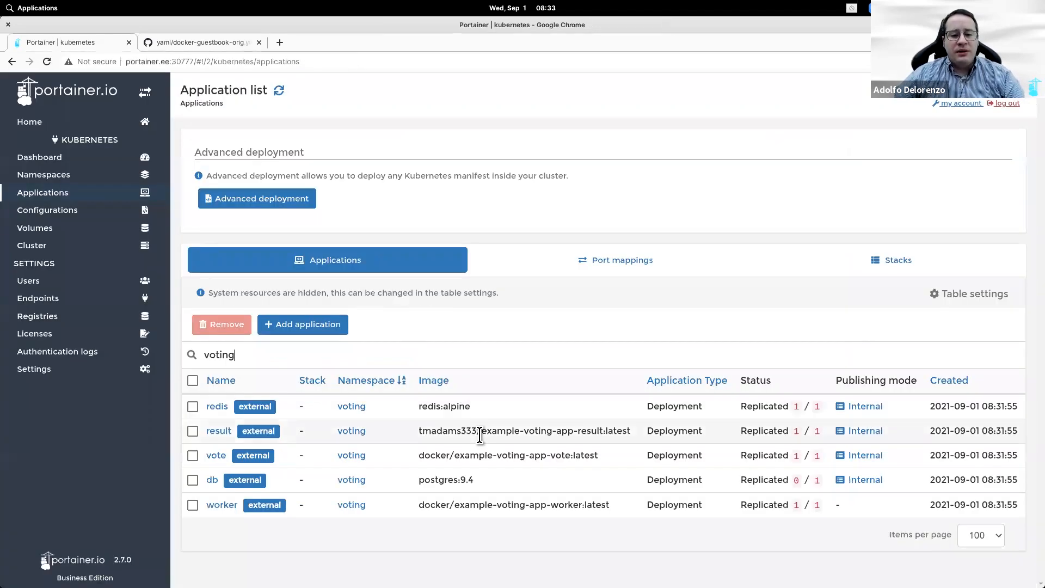
pyautogui.doubleClick(314, 358)
pyautogui.press('BackSpace')
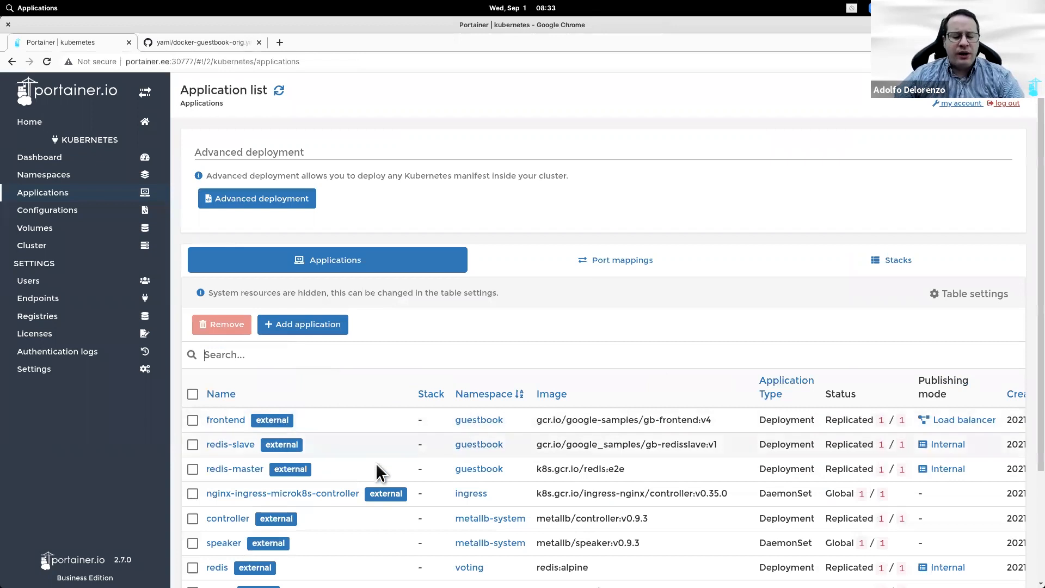
pyautogui.write('voting')
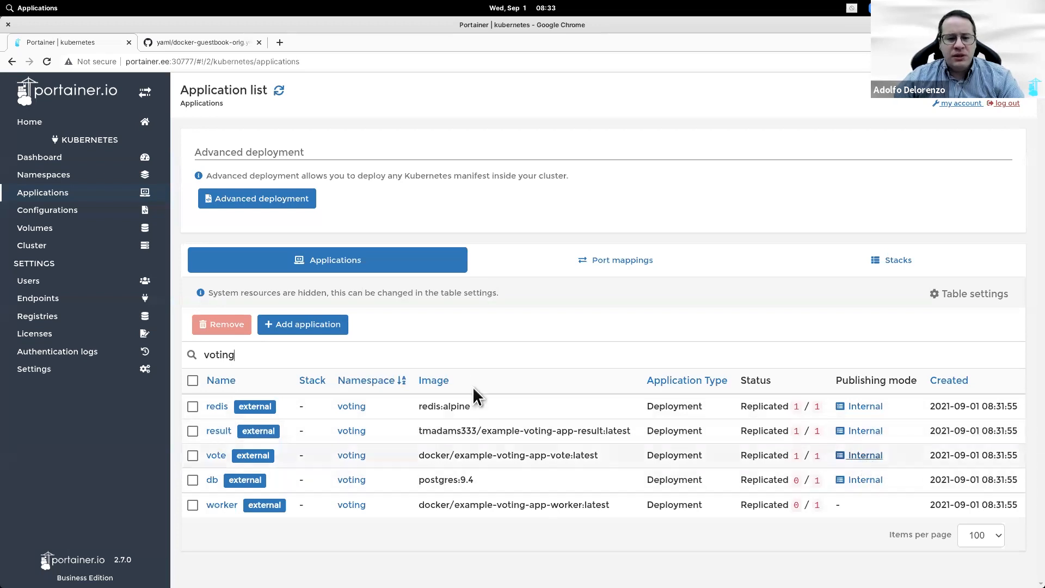
pyautogui.click(594, 265)
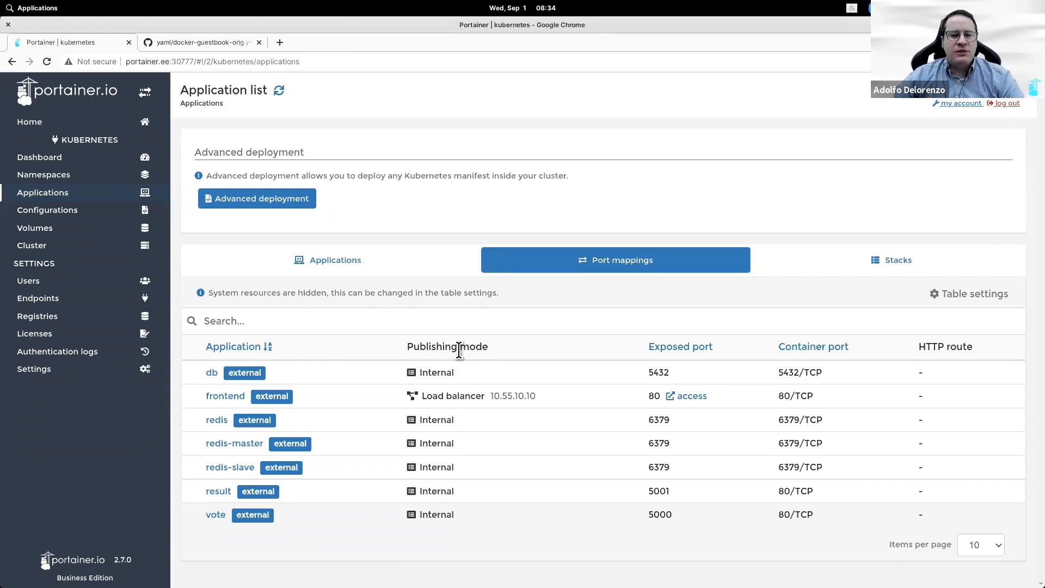
pyautogui.click(223, 43)
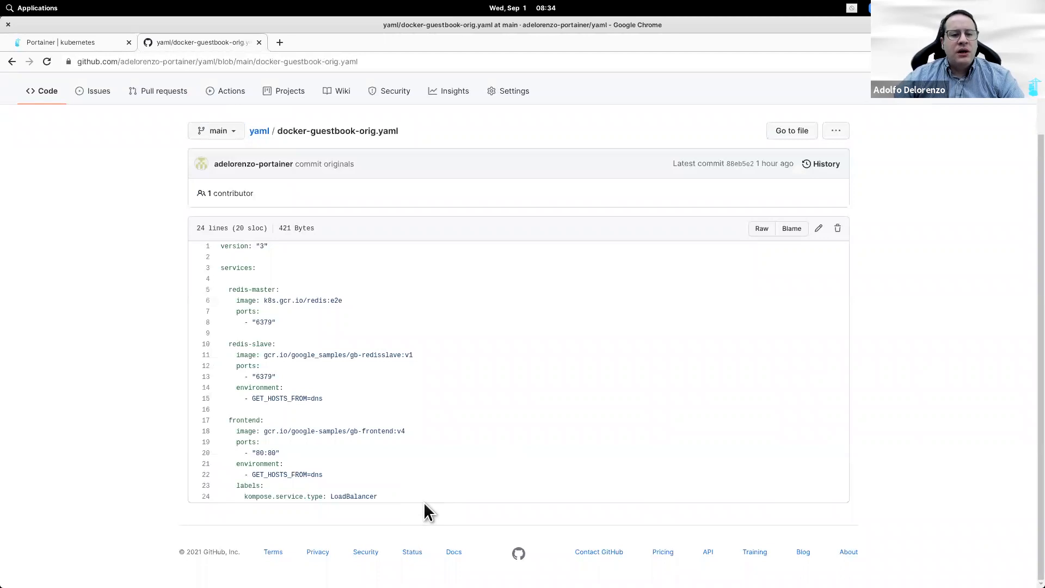
# Step: Recheck docker-voting-orig.yaml's vote 5000:80 and result 5001:80 ports, then return to the yaml repository
pyautogui.click(11, 62)
pyautogui.click(291, 393)
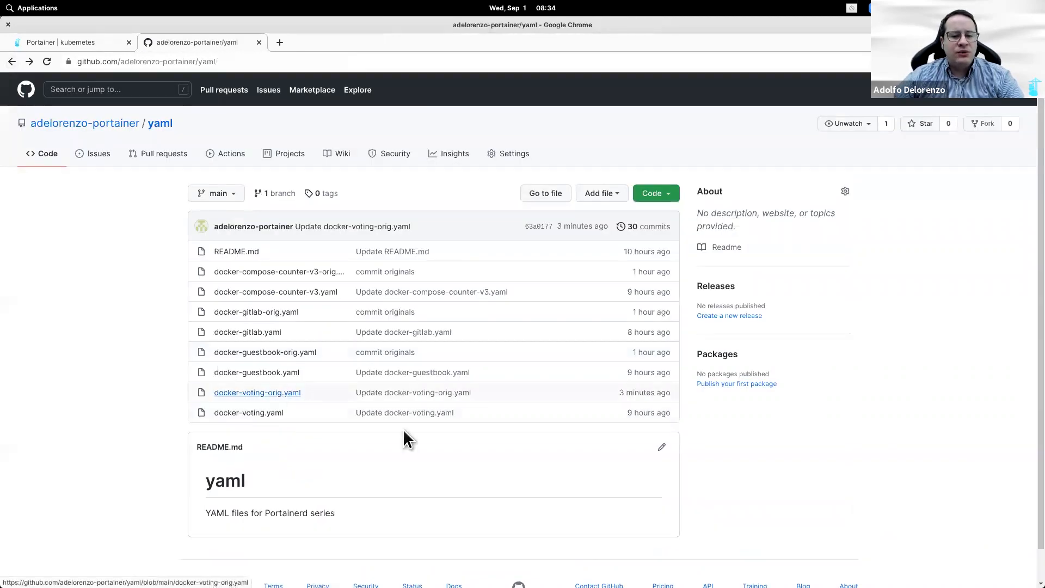
pyautogui.scroll(-5, 537, 449)
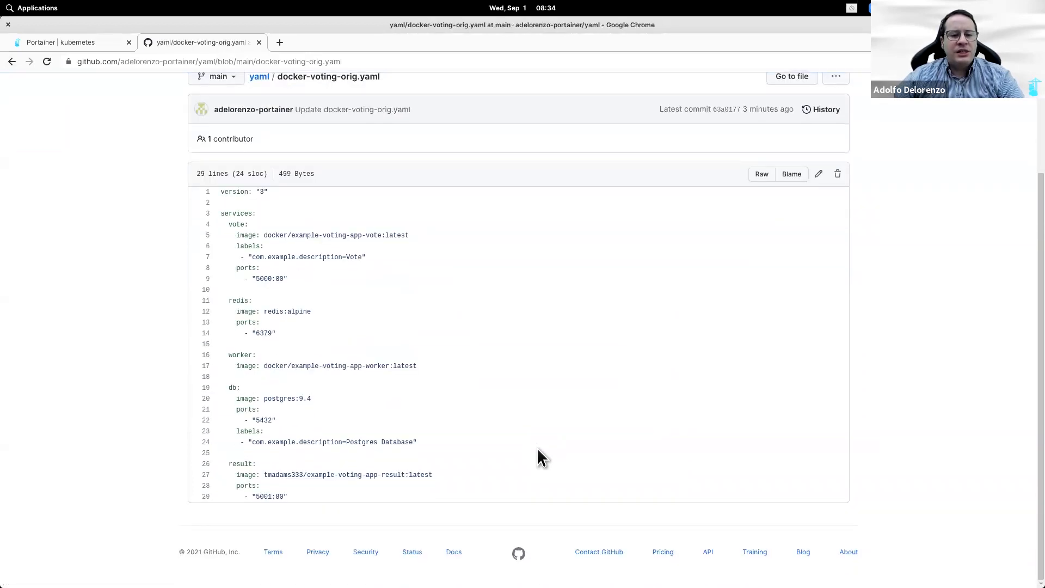
pyautogui.scroll(5, 536, 447)
pyautogui.click(31, 123)
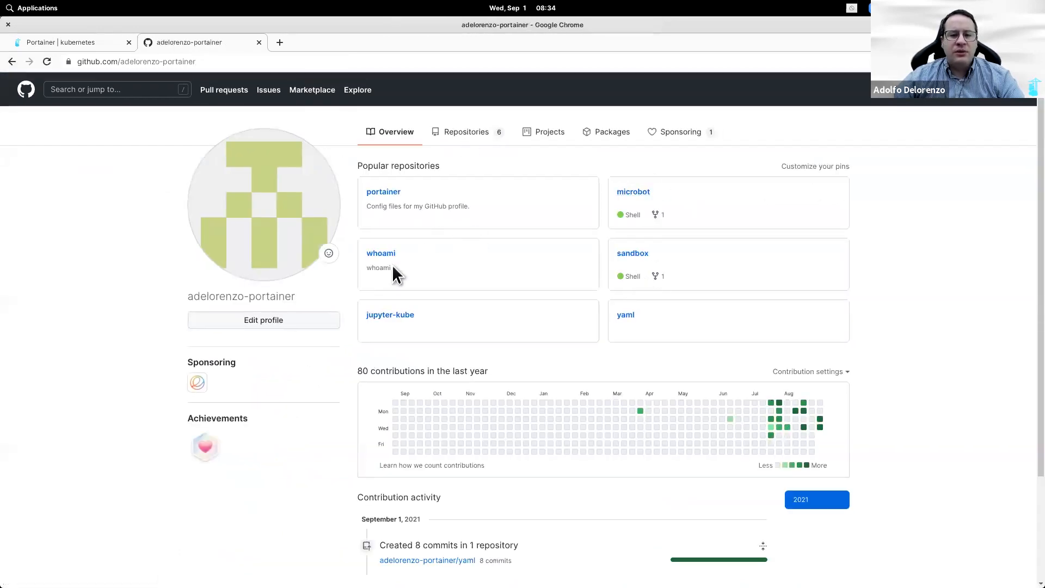
pyautogui.click(633, 316)
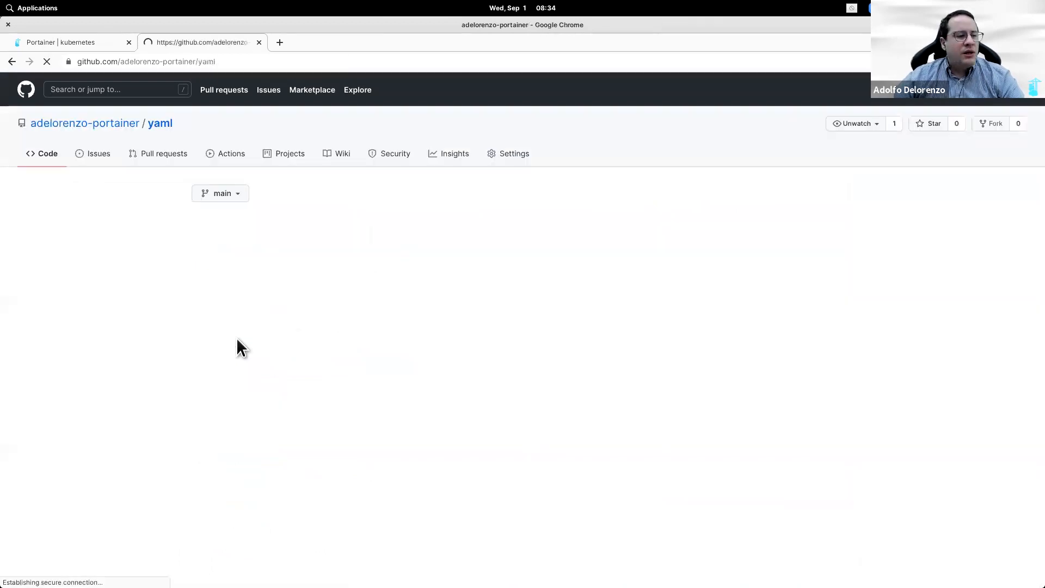
# Step: Copy the labels lines with kompose.service.type: LoadBalancer from docker-guestbook.yaml, then reopen docker-voting-orig.yaml
pyautogui.click(271, 373)
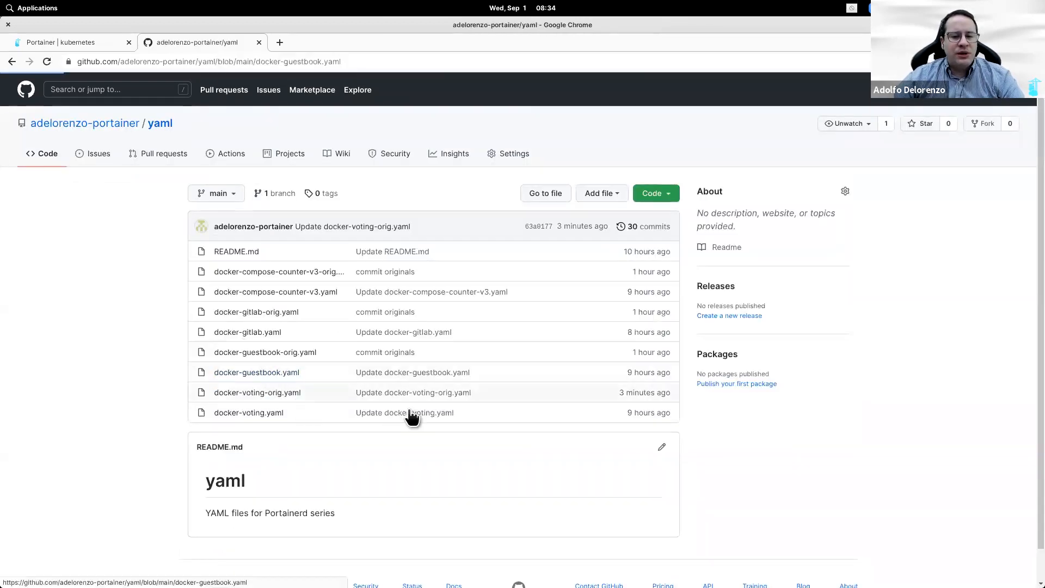
pyautogui.scroll(-2, 411, 420)
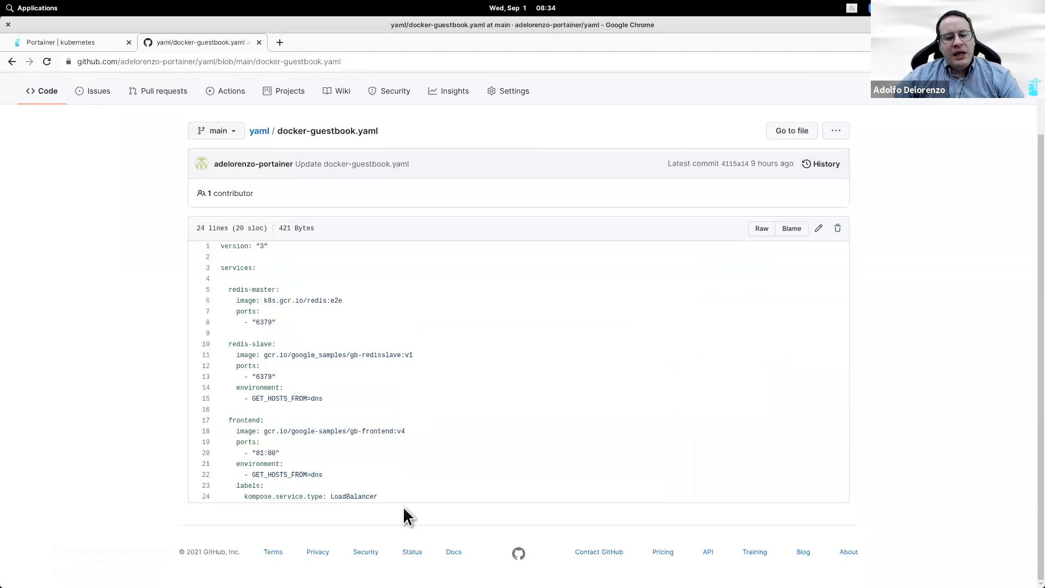
pyautogui.moveTo(398, 496); pyautogui.dragTo(218, 487)
pyautogui.doubleClick(254, 496)
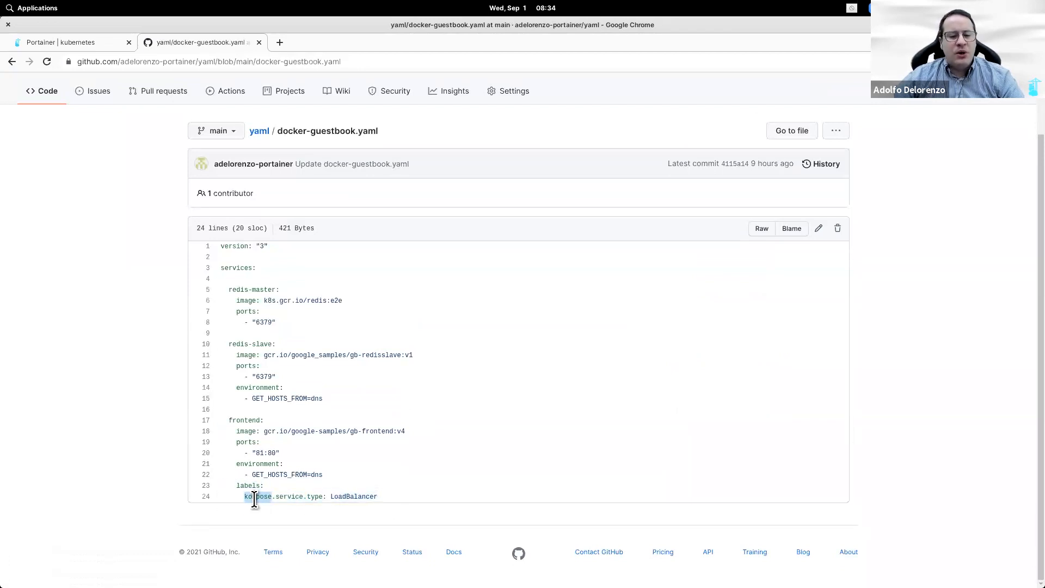
pyautogui.moveTo(400, 496); pyautogui.dragTo(220, 488)
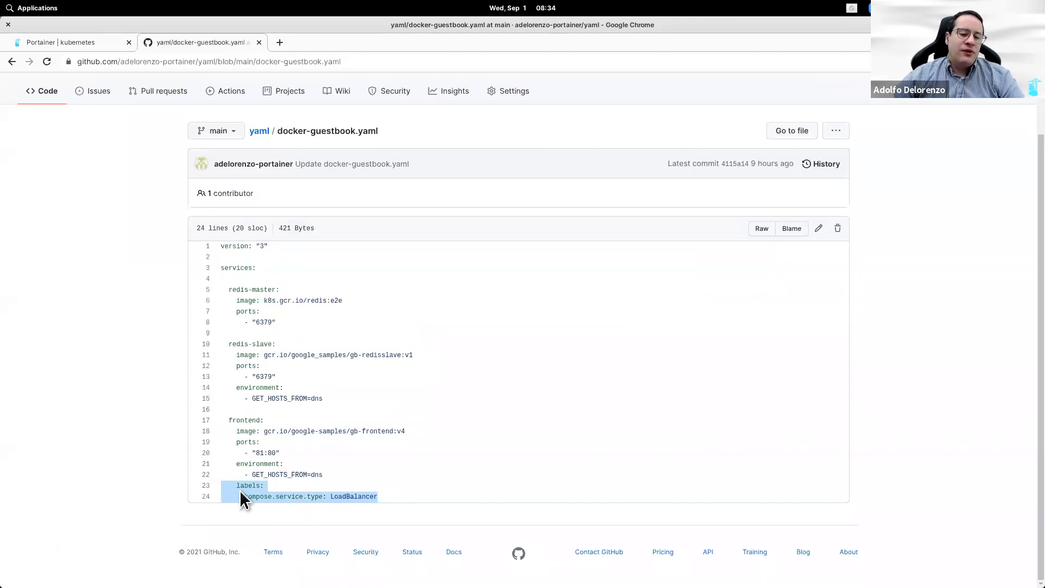
pyautogui.rightClick(241, 492)
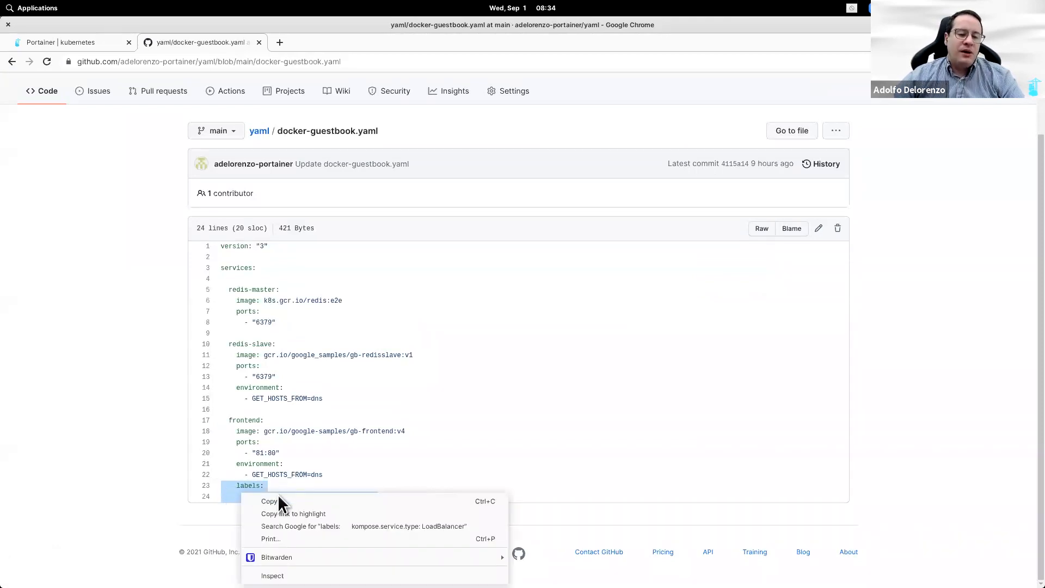
pyautogui.click(279, 503)
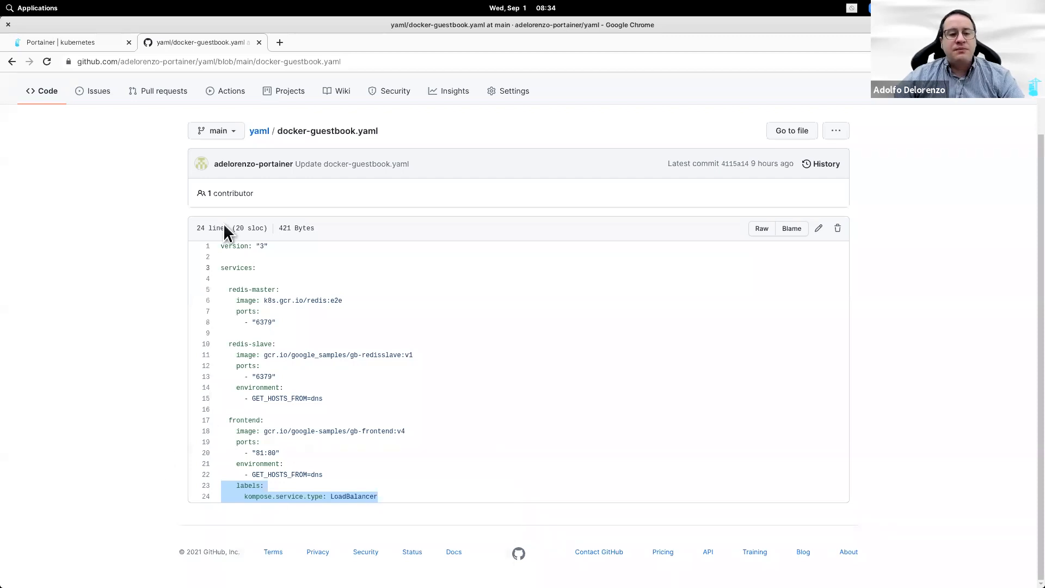
pyautogui.click(258, 132)
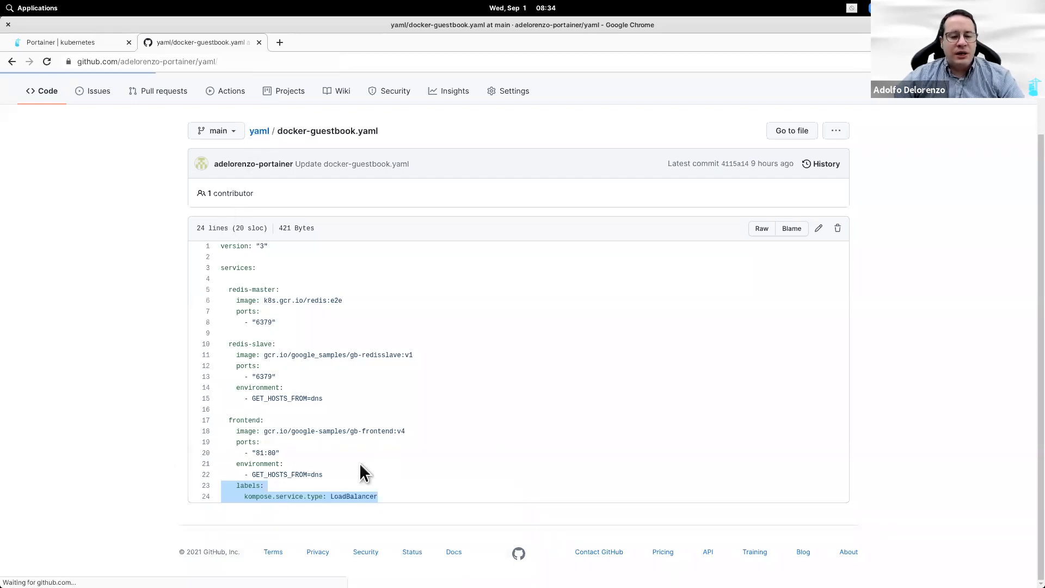
pyautogui.click(257, 396)
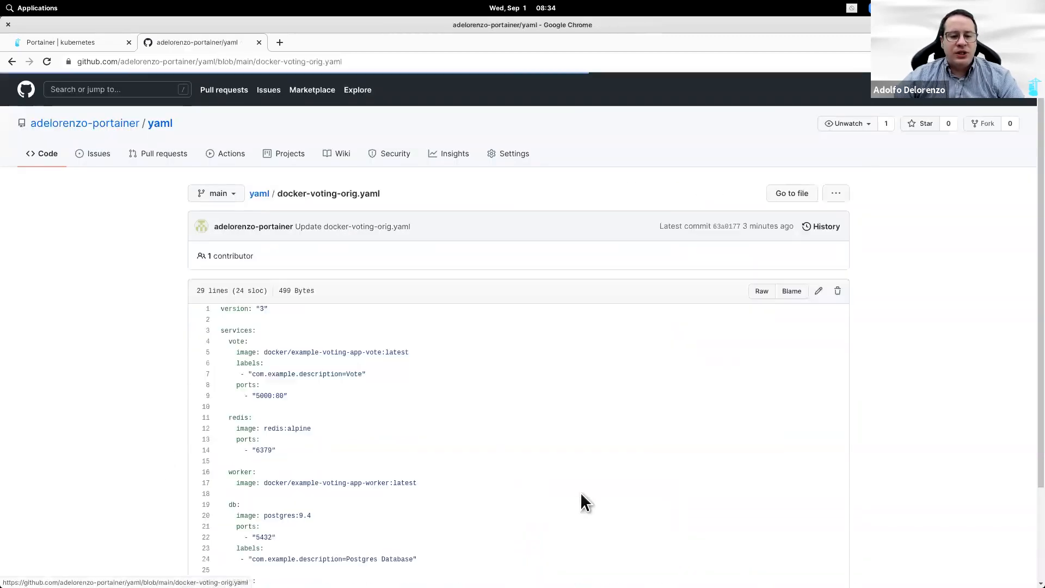
# Step: Paste the LoadBalancer labels block under vote's ports, align it with ports, and commit to main
pyautogui.click(819, 291)
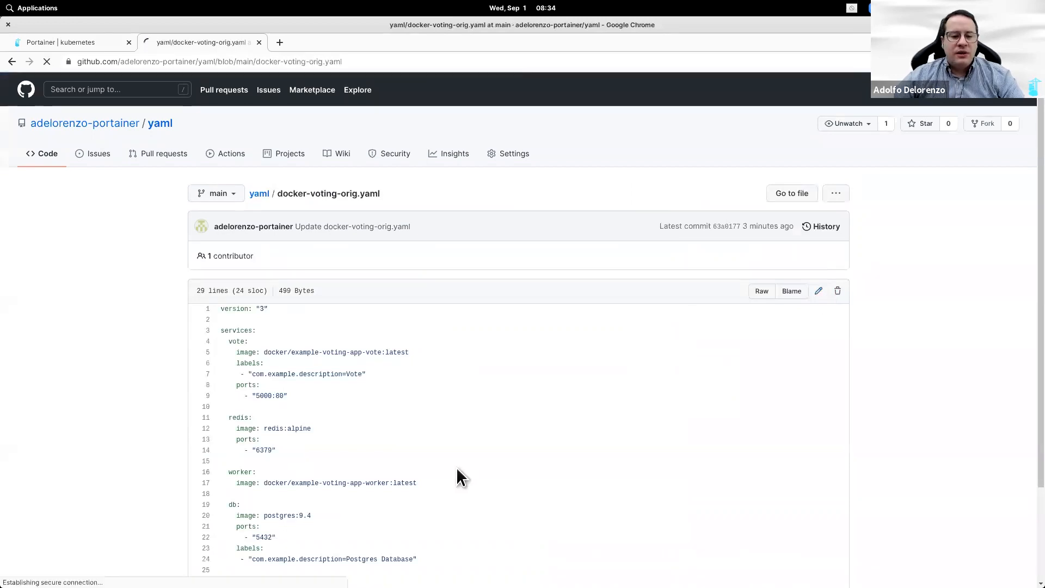
pyautogui.click(304, 327)
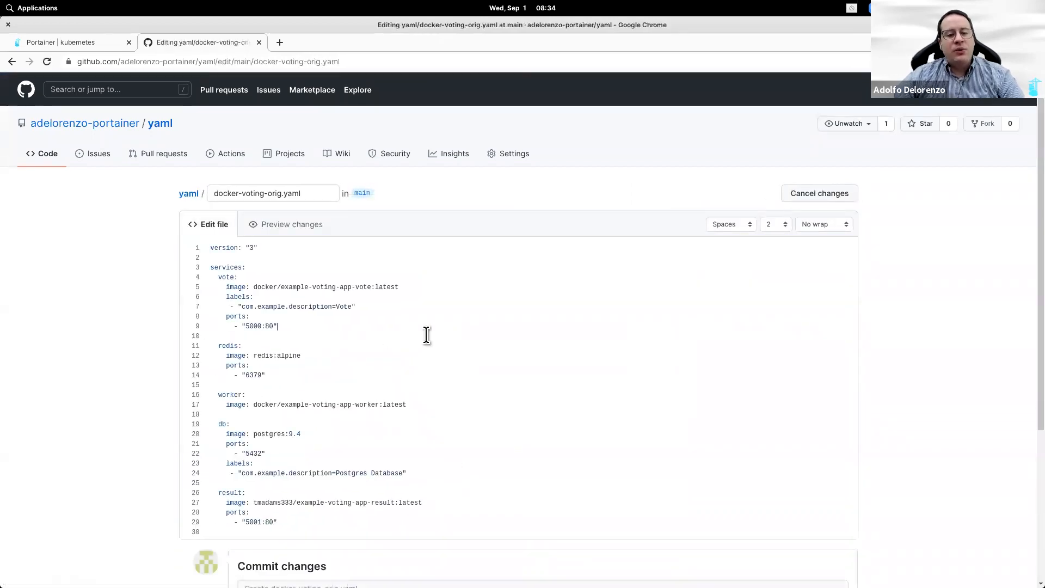
pyautogui.press('Return')
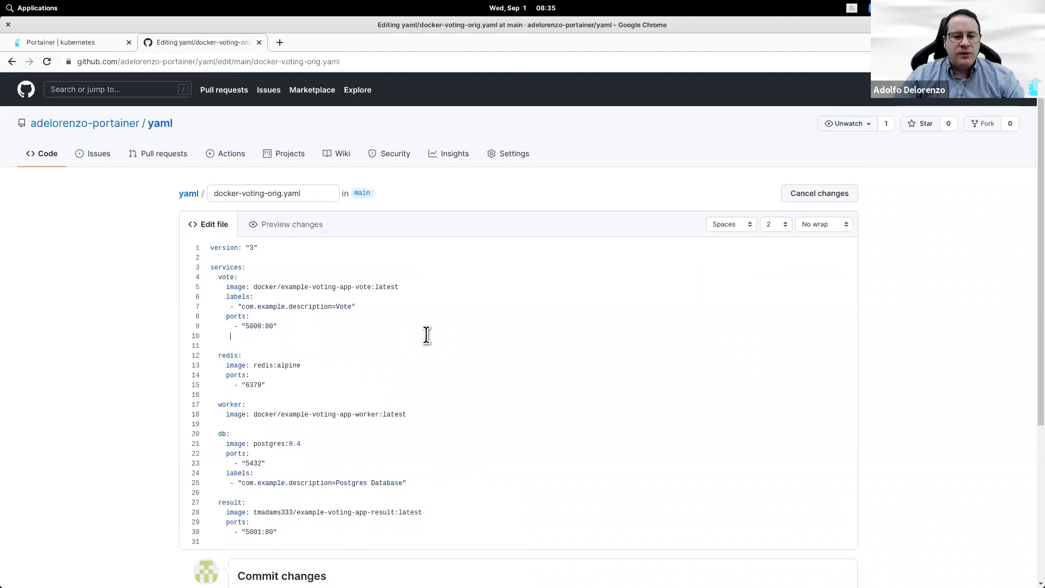
pyautogui.hotkey('ctrl', 'v')
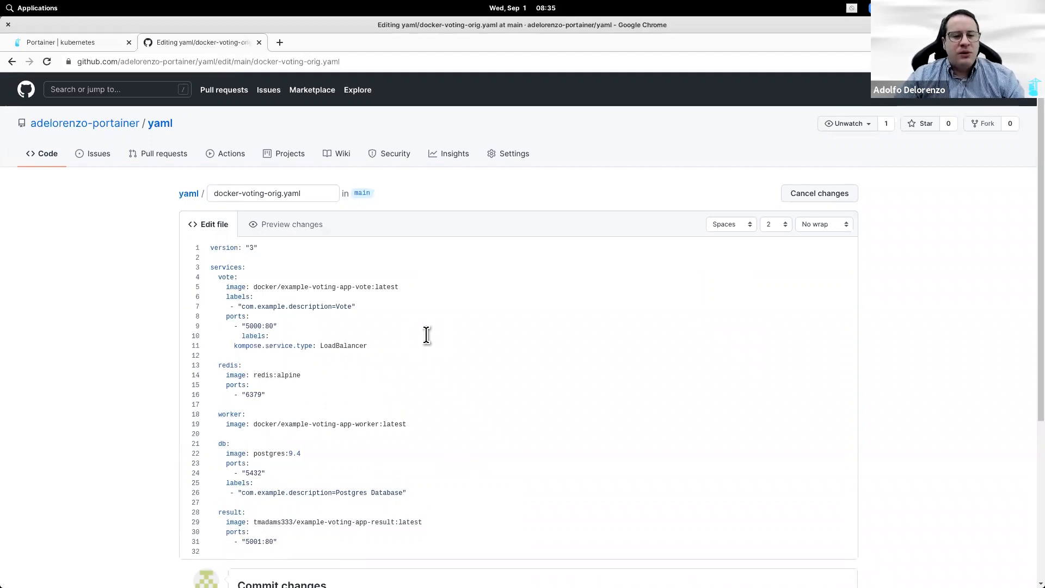
pyautogui.press('Up')
pyautogui.press('Home')
pyautogui.press('BackSpace')
pyautogui.press('BackSpace')
pyautogui.press('BackSpace')
pyautogui.press('BackSpace')
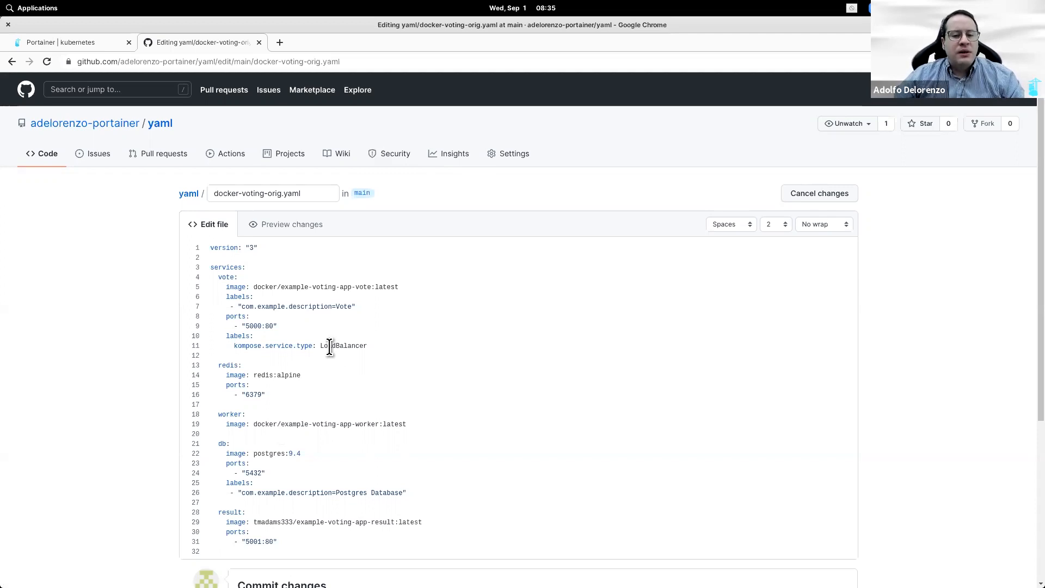
pyautogui.scroll(-2, 418, 323)
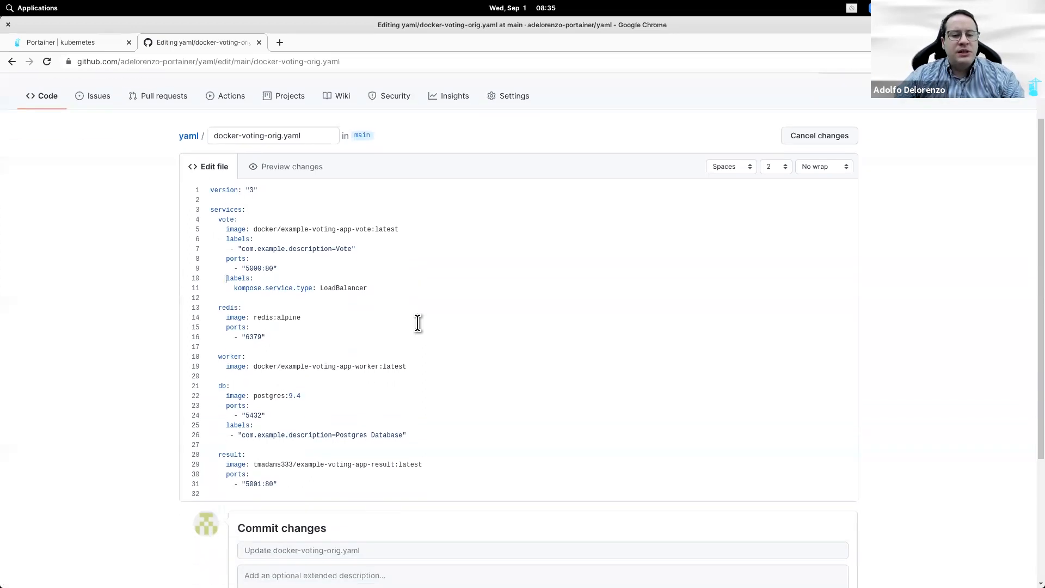
pyautogui.scroll(-5, 411, 390)
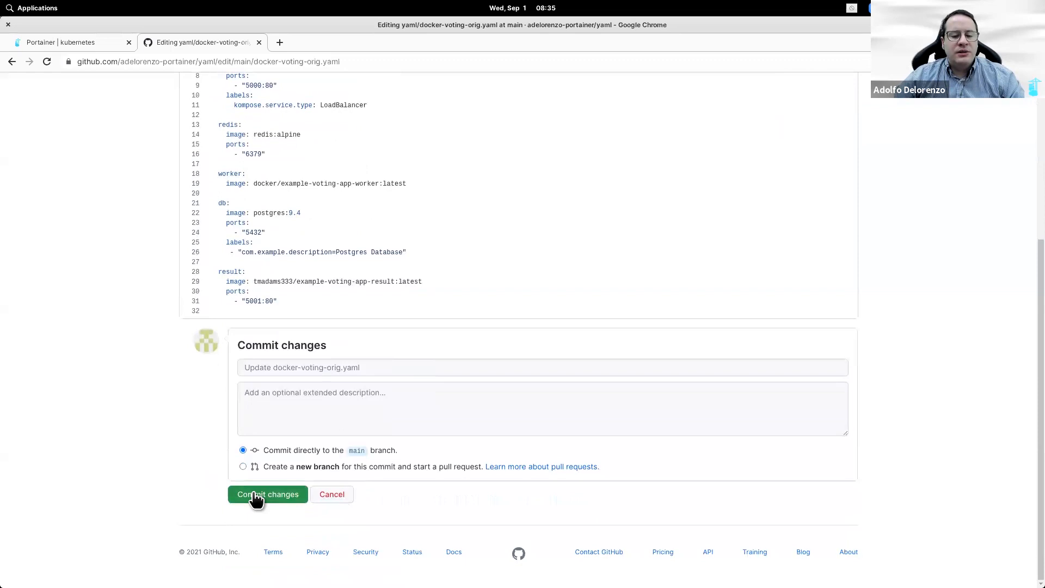
pyautogui.click(255, 495)
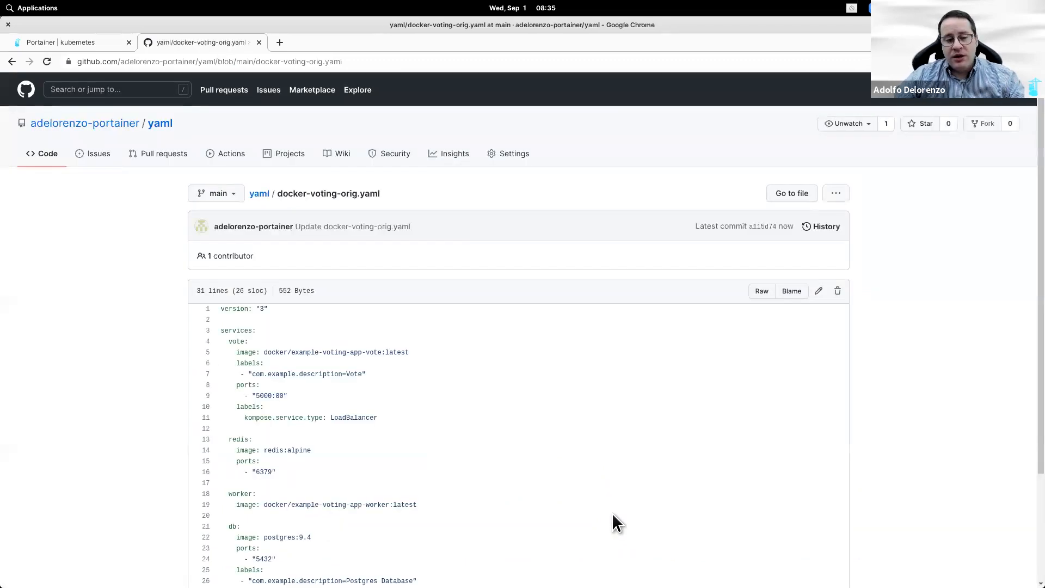
# Step: Start an advanced deployment targeting the voting namespace
pyautogui.click(85, 43)
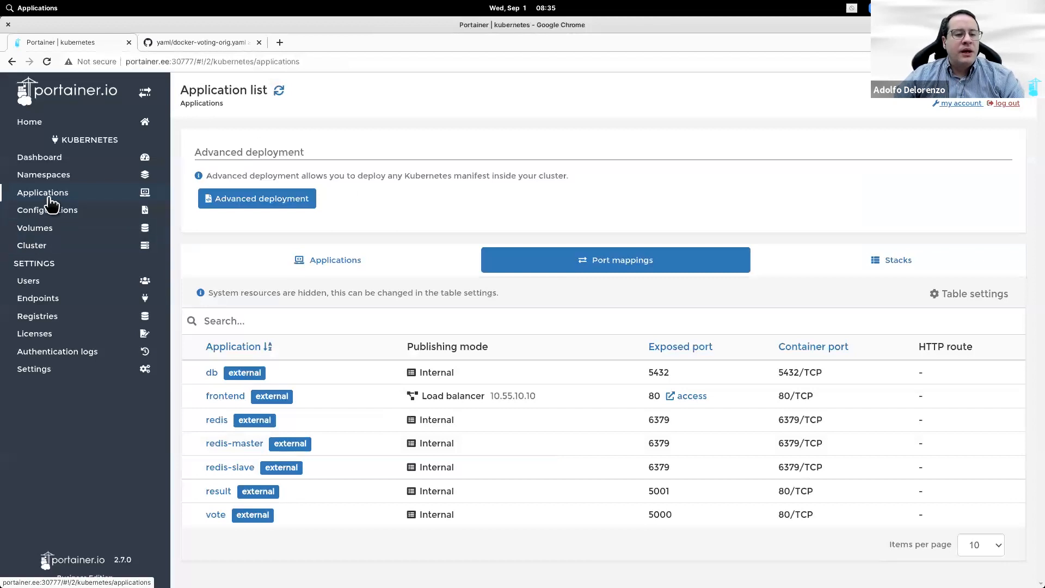
pyautogui.click(274, 201)
pyautogui.click(394, 199)
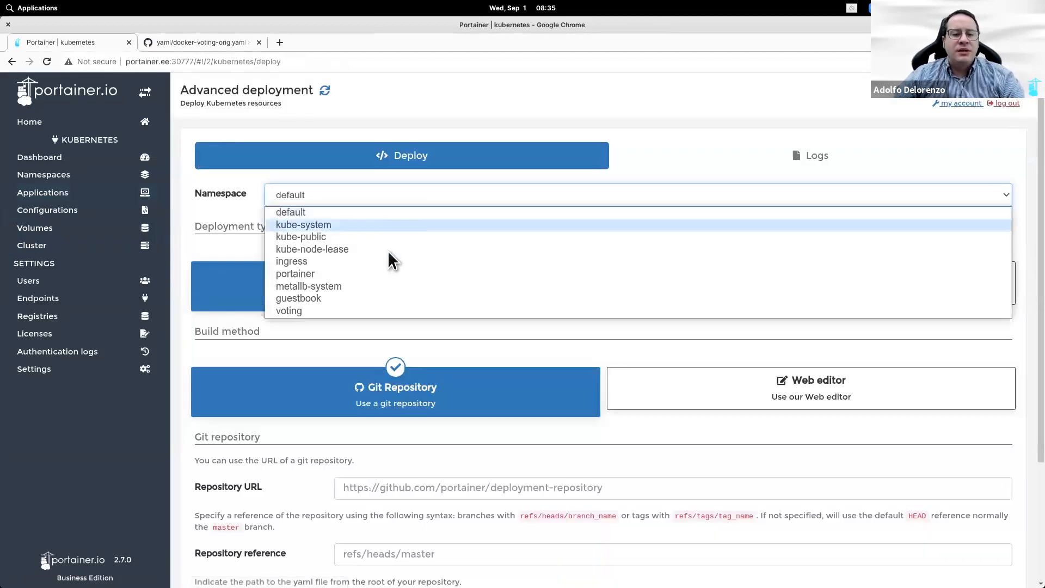
pyautogui.click(378, 309)
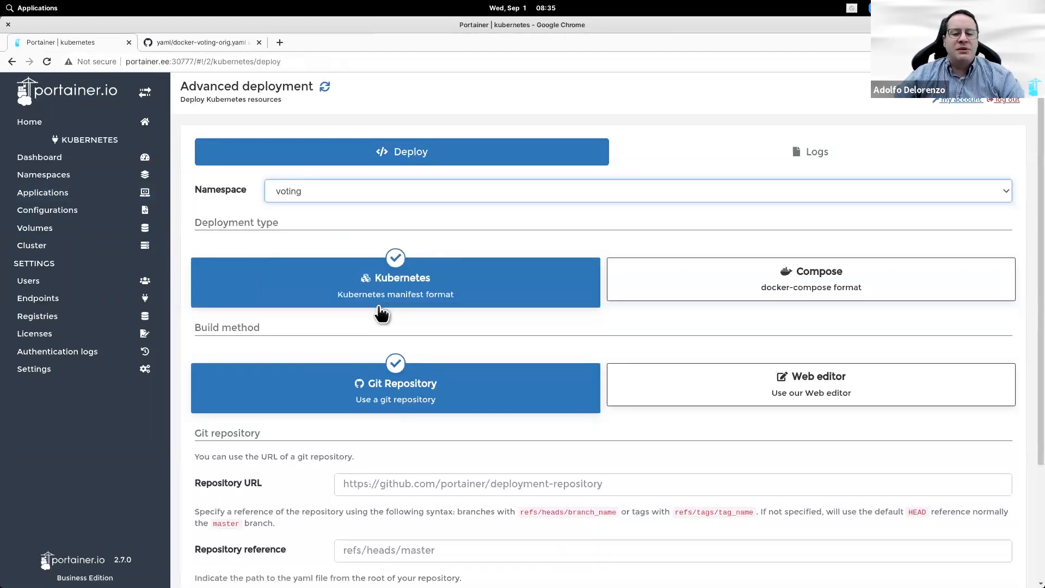
pyautogui.scroll(-2, 381, 314)
# Step: Fill in the yaml repository URL and reference refs/heads/main
pyautogui.click(205, 43)
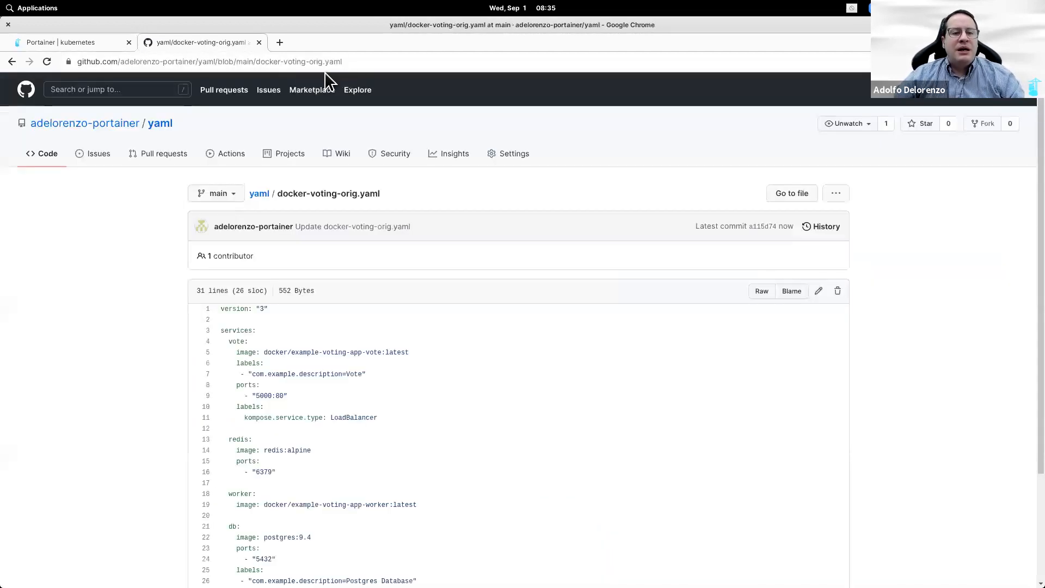
pyautogui.click(161, 124)
pyautogui.click(271, 62)
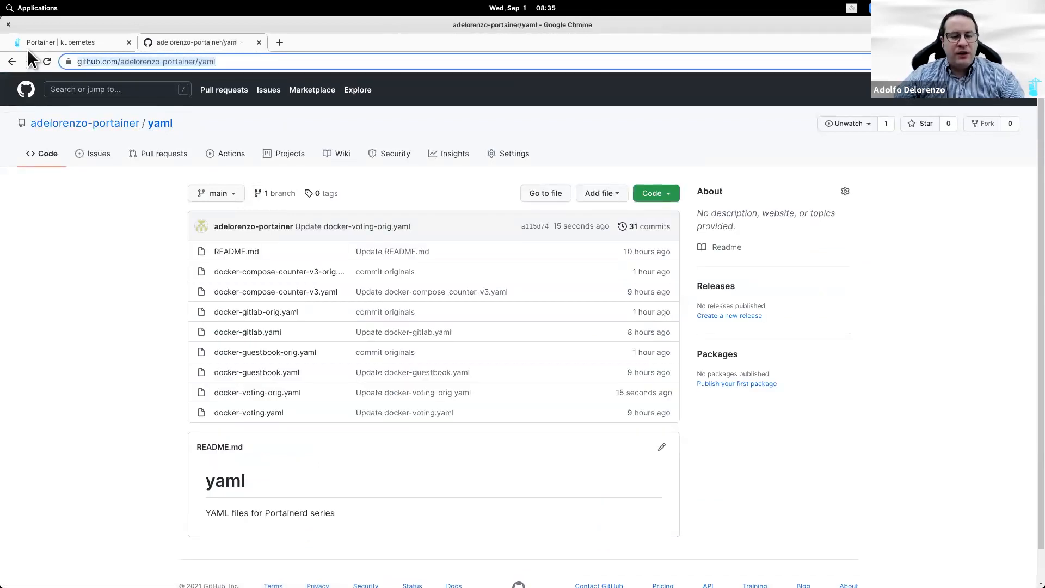
pyautogui.hotkey('ctrl', 'pageup')
pyautogui.click(455, 376)
pyautogui.hotkey('ctrl', 'v')
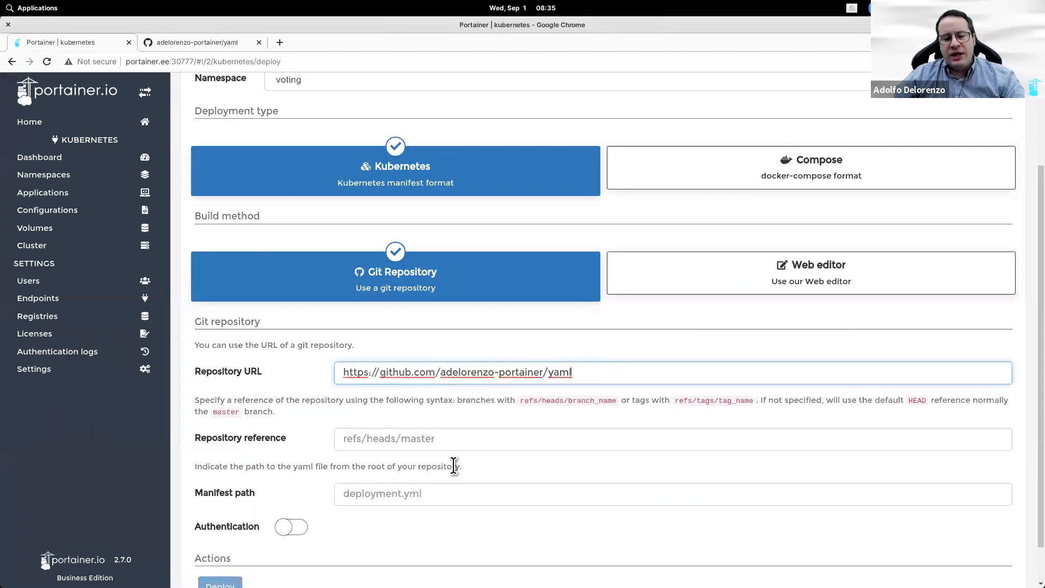
pyautogui.click(454, 443)
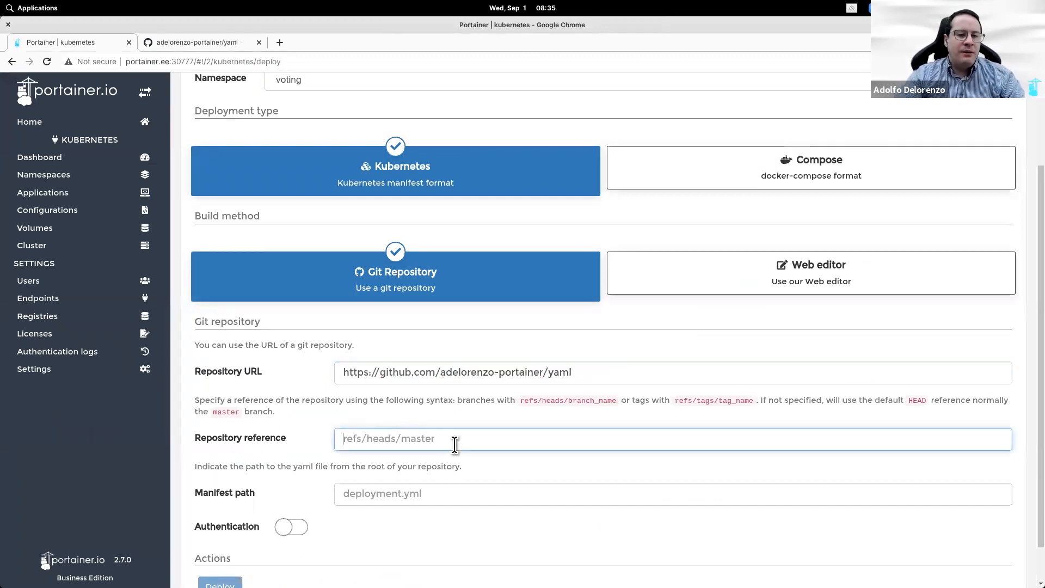
pyautogui.write('refs/')
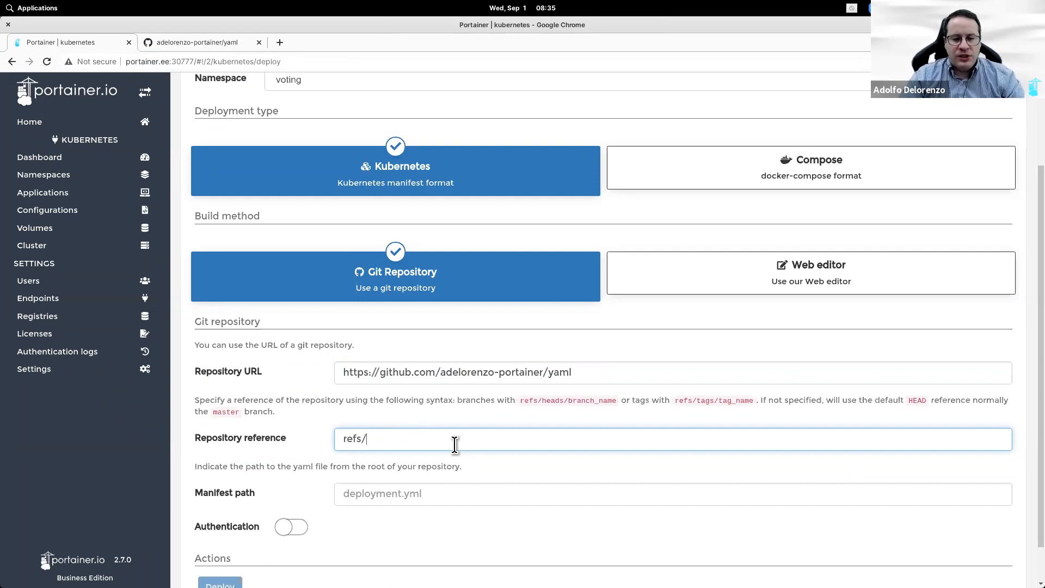
pyautogui.write('heads/main')
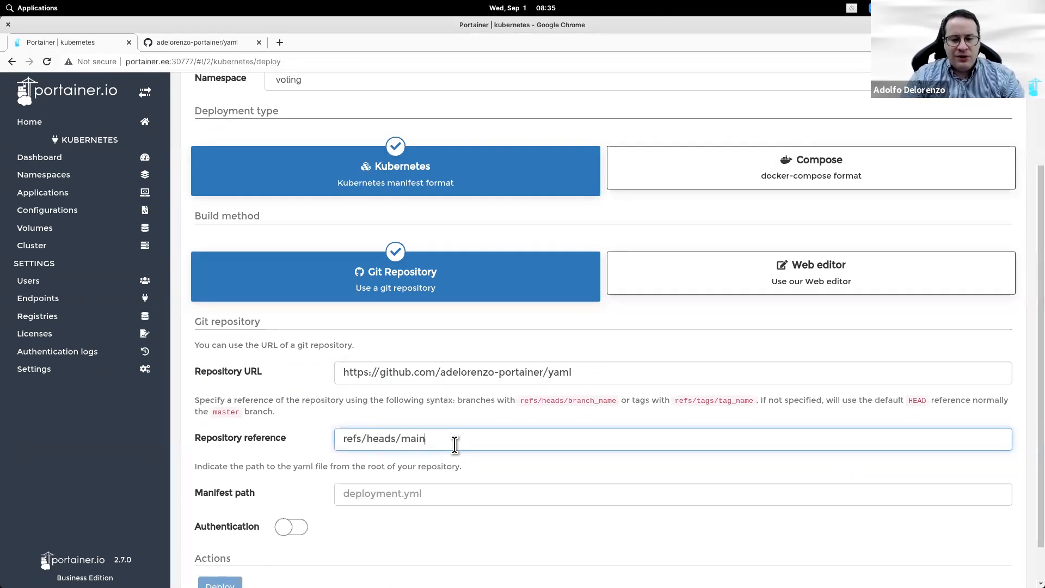
# Step: Set the manifest path to docker-voting-orig.yaml and deploy
pyautogui.click(209, 43)
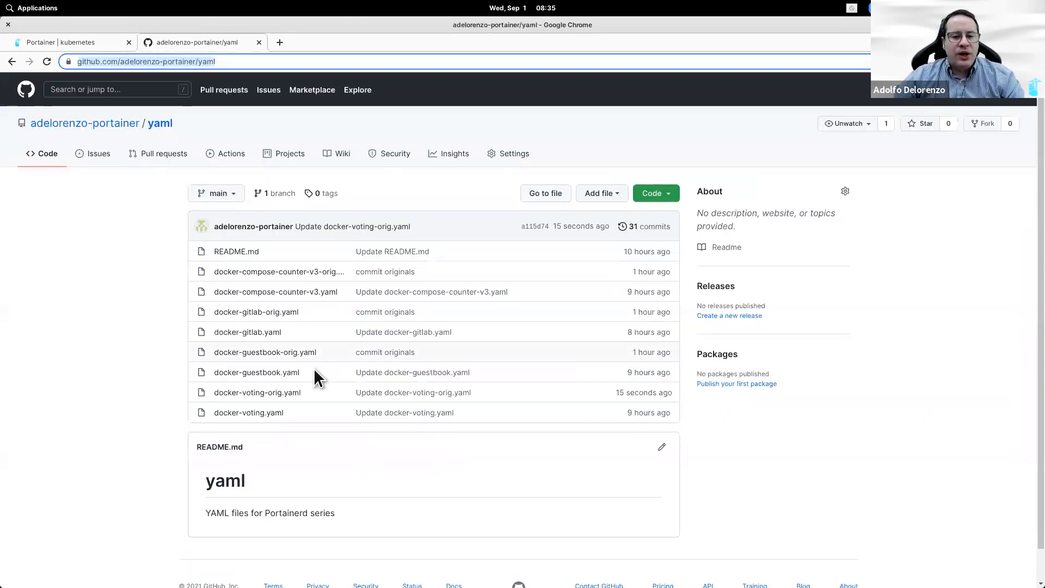
pyautogui.moveTo(313, 391); pyautogui.dragTo(211, 393)
pyautogui.hotkey('ctrl', 'c')
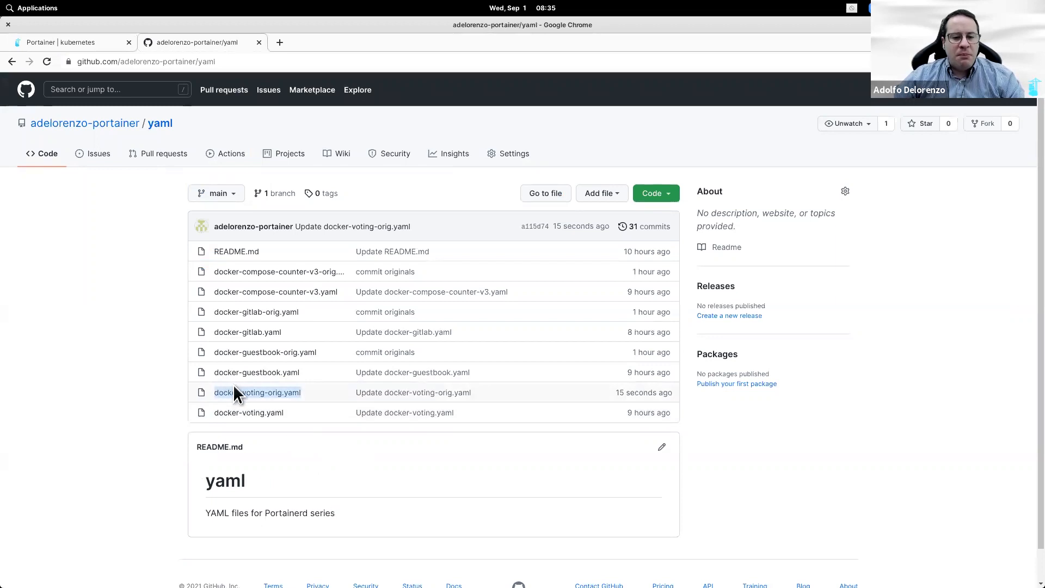
pyautogui.click(94, 44)
pyautogui.click(466, 493)
pyautogui.hotkey('ctrl', 'v')
pyautogui.scroll(-1, 466, 537)
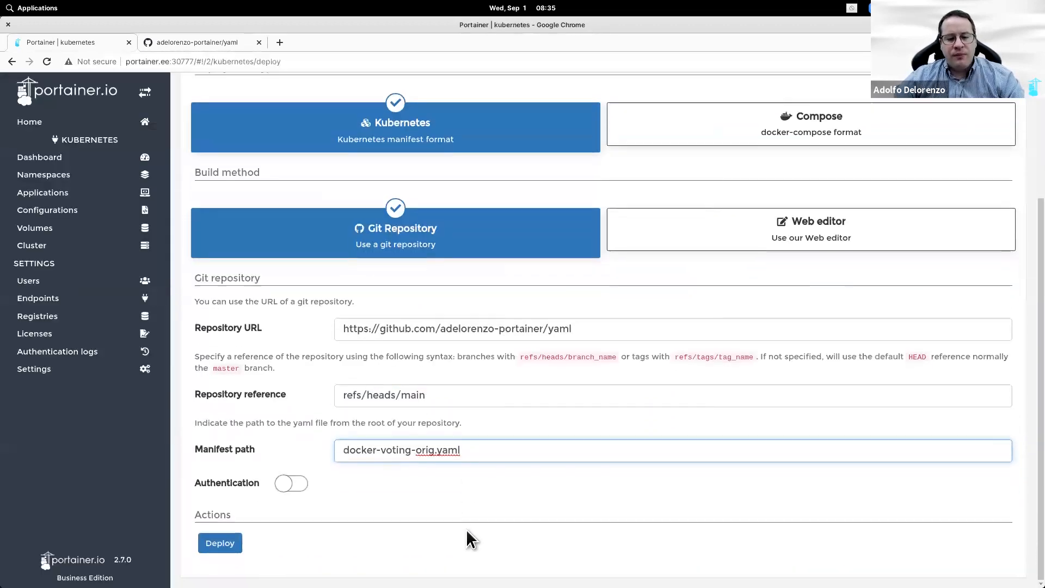
pyautogui.click(229, 555)
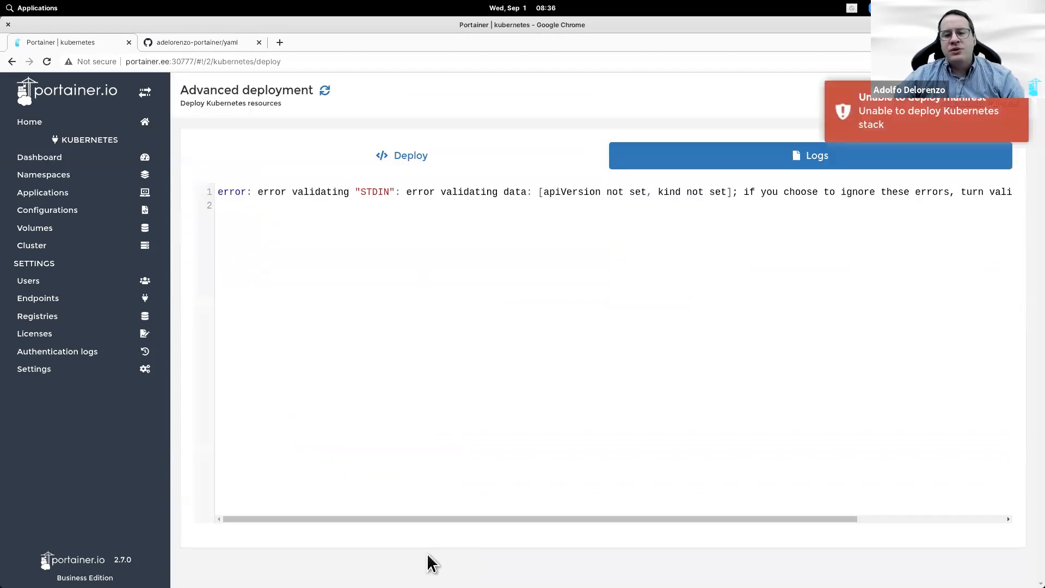
# Step: Switch the deployment type to Compose and redeploy the voting file
pyautogui.click(499, 163)
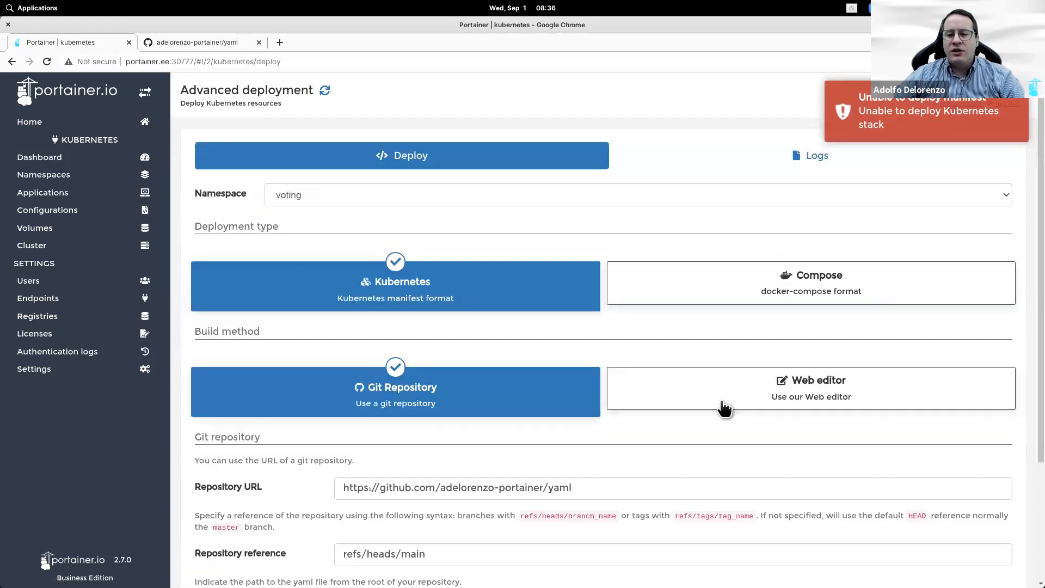
pyautogui.click(724, 288)
pyautogui.scroll(-3, 264, 566)
pyautogui.click(220, 557)
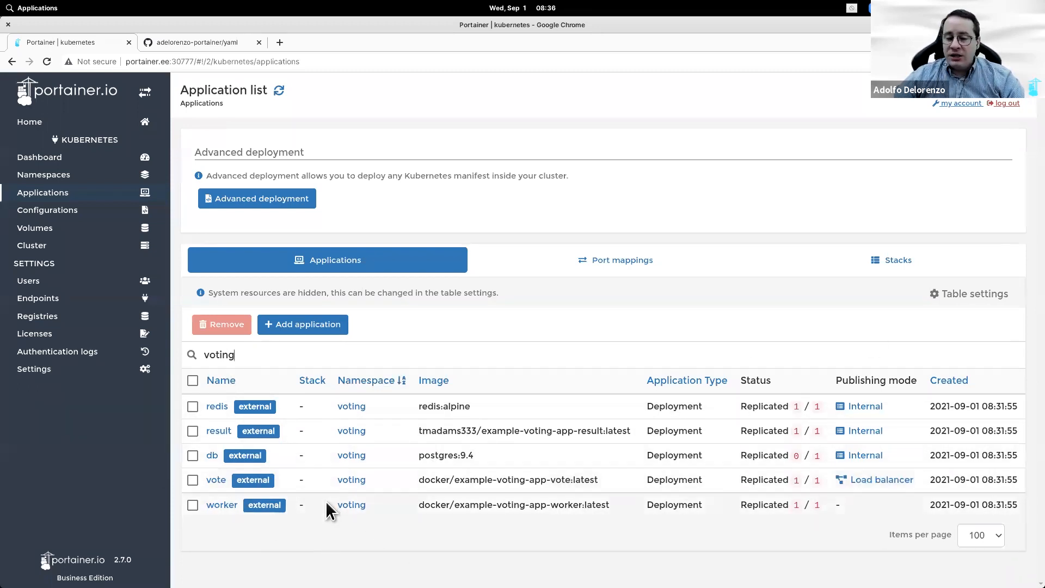
pyautogui.click(879, 482)
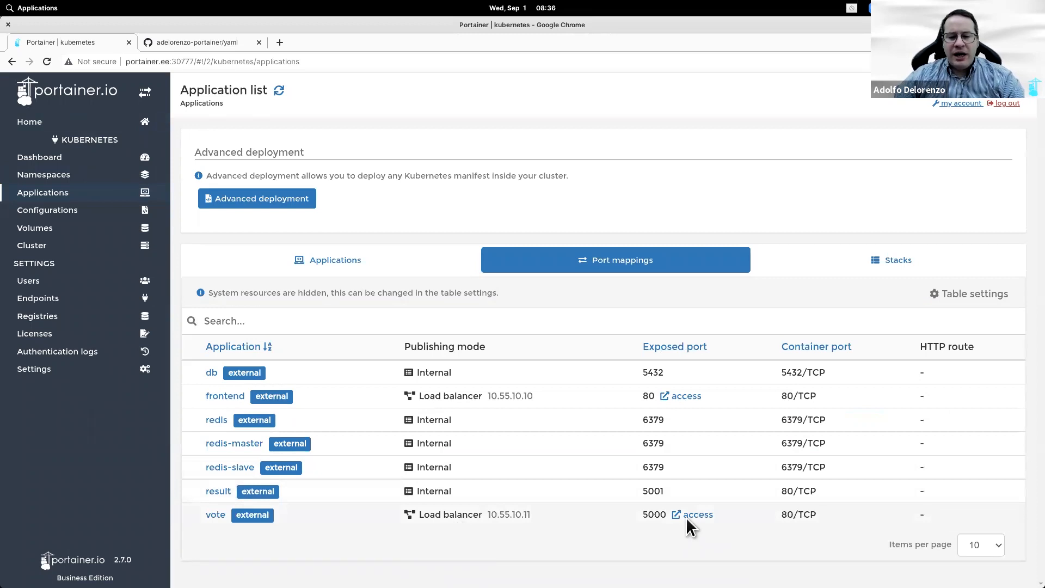
pyautogui.click(345, 261)
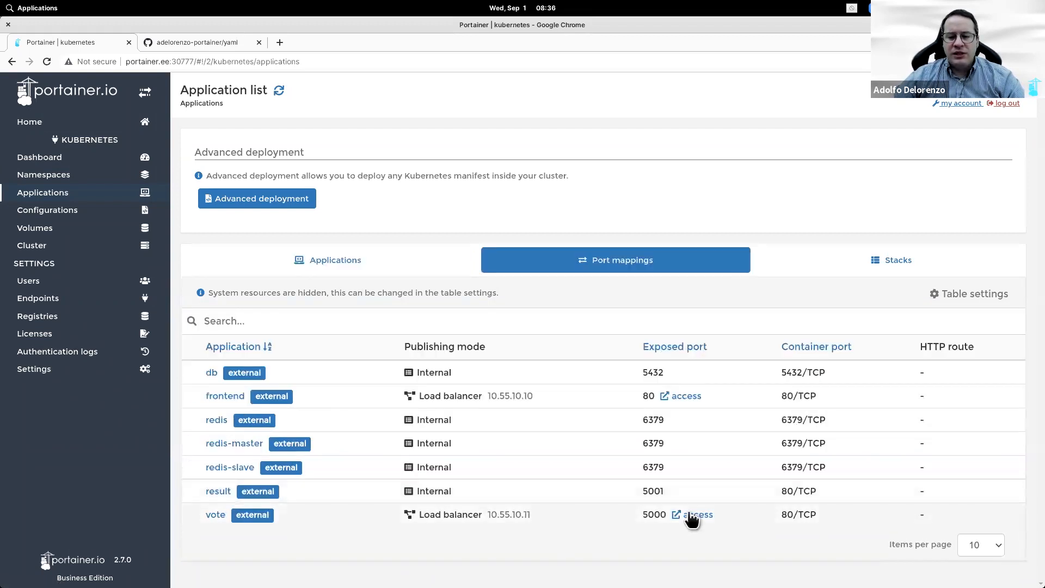
# Step: Open the Cats vs Dogs vote app at 10.55.10.11:5000, then view docker-voting-orig.yaml on GitHub
pyautogui.click(691, 515)
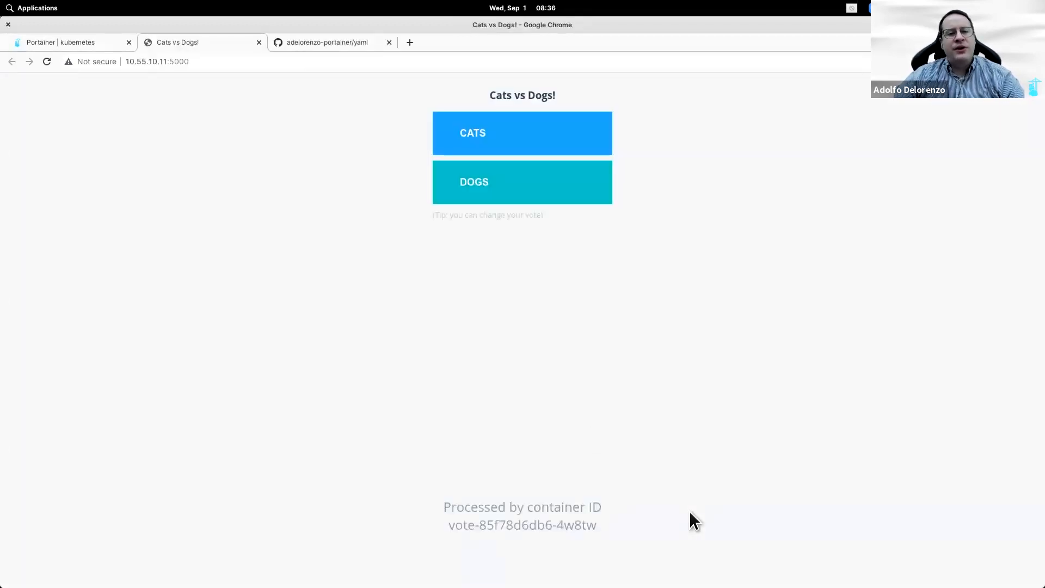
pyautogui.moveTo(210, 65); pyautogui.dragTo(126, 60)
pyautogui.click(310, 42)
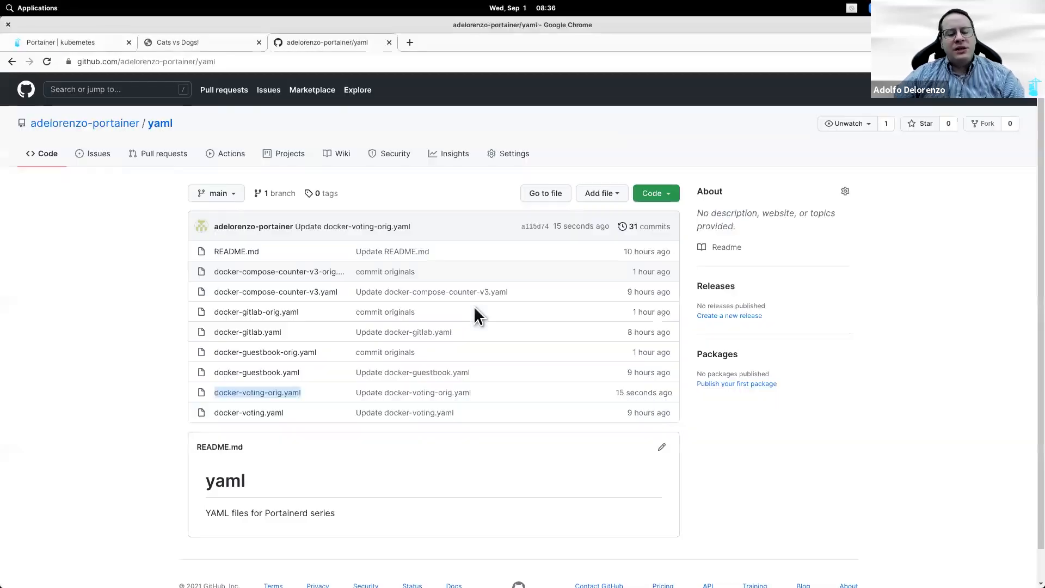
pyautogui.click(269, 397)
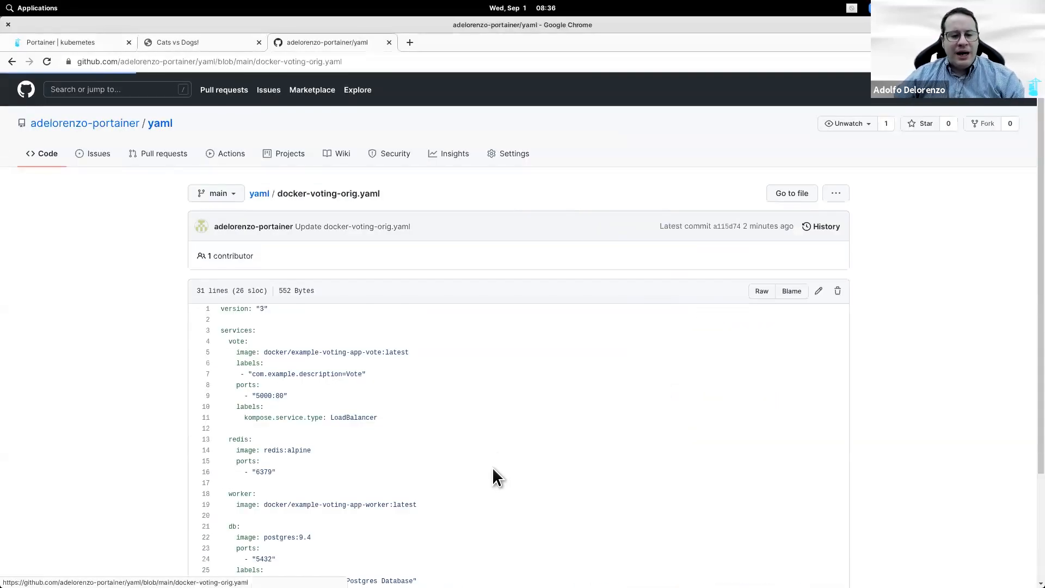
pyautogui.scroll(-2, 492, 467)
pyautogui.scroll(-1, 492, 469)
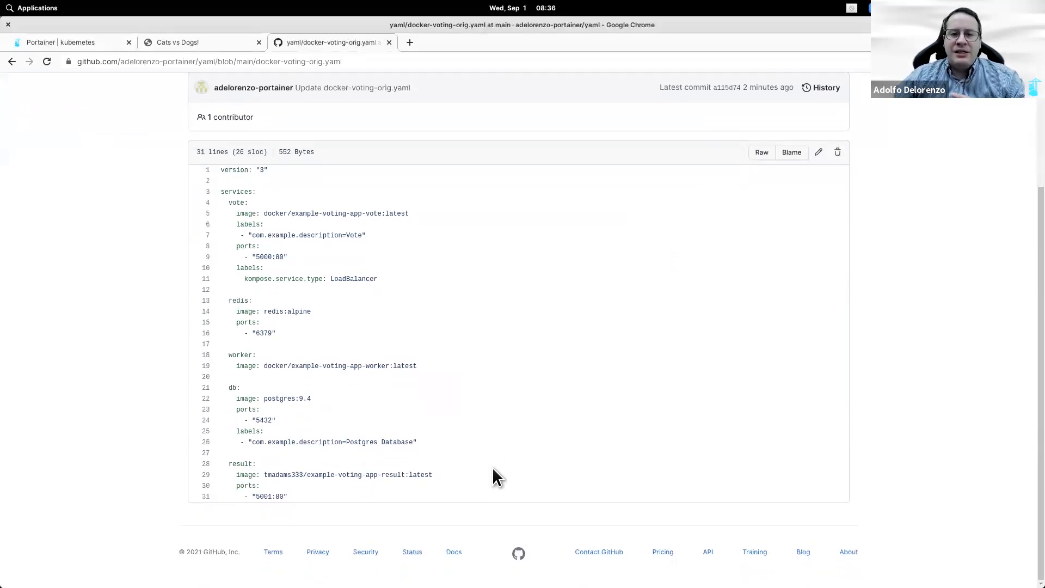
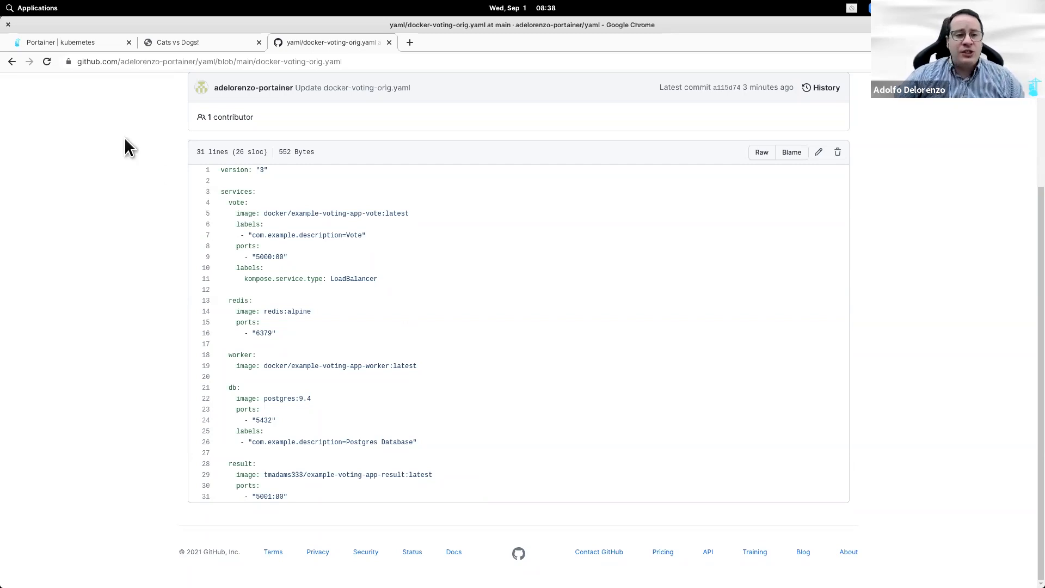
# Step: Return to Portainer's Home page listing the kubernetes, docker and do kubernetes endpoints
pyautogui.click(75, 42)
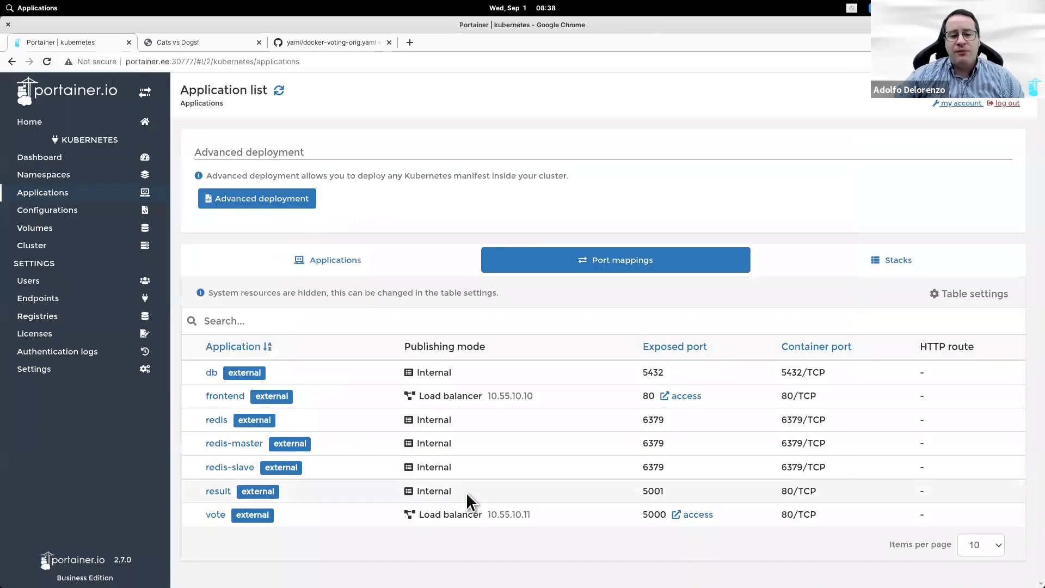
pyautogui.click(331, 42)
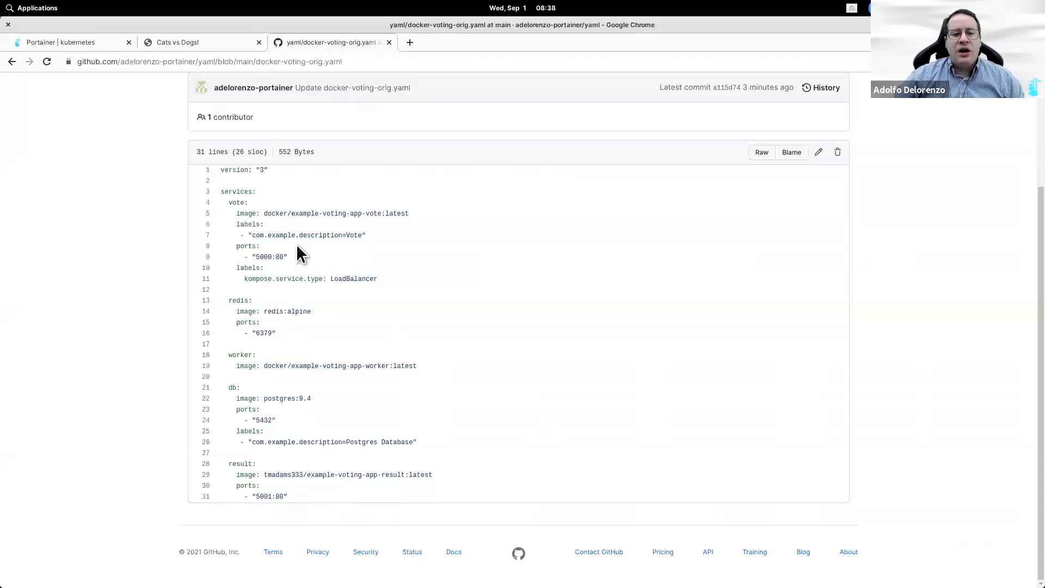
pyautogui.click(98, 45)
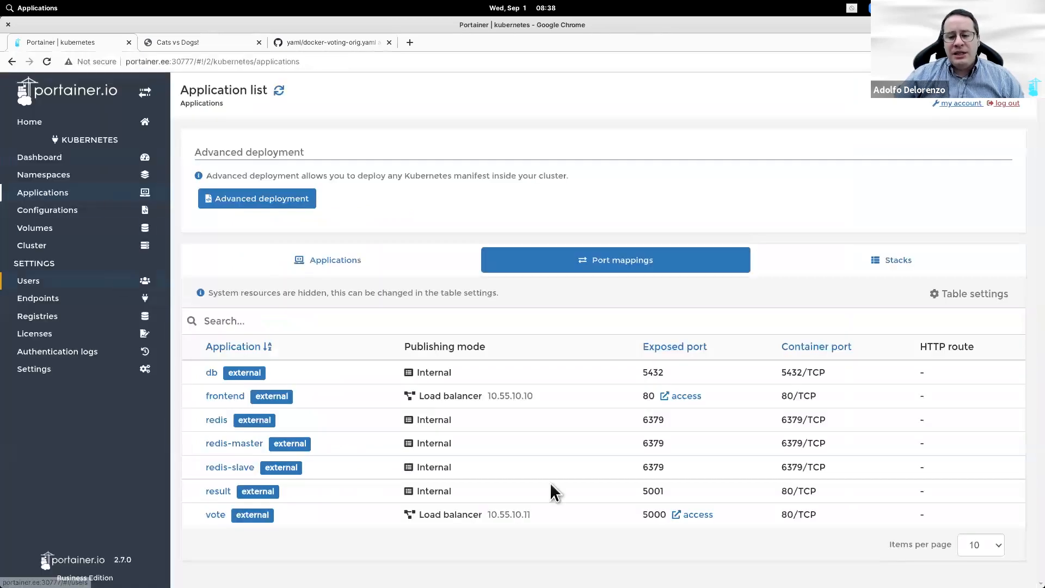
pyautogui.click(66, 123)
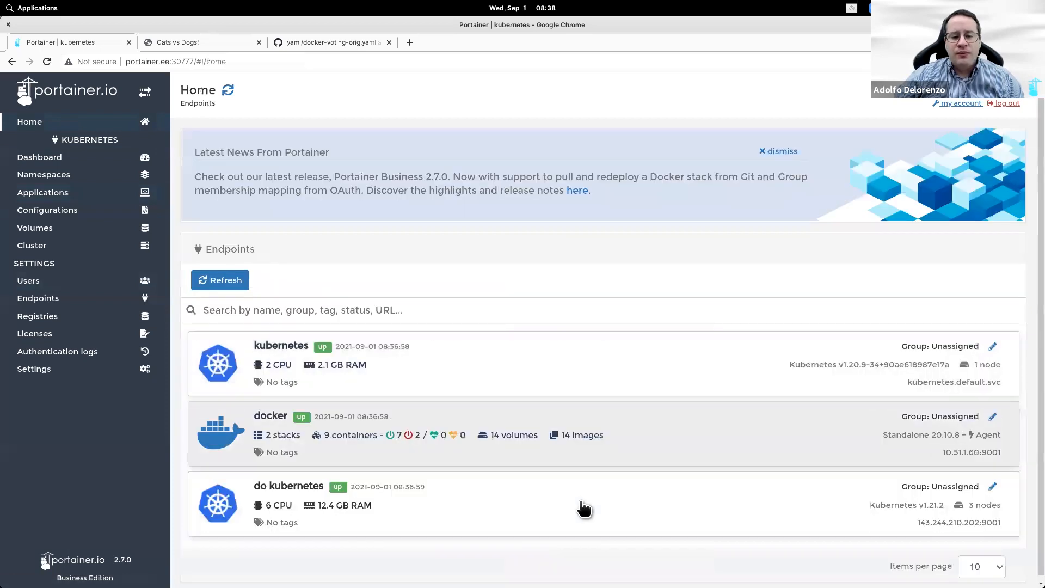
# Step: Add a 'voting' namespace on the do kubernetes endpoint with resource assignment turned off
pyautogui.click(584, 509)
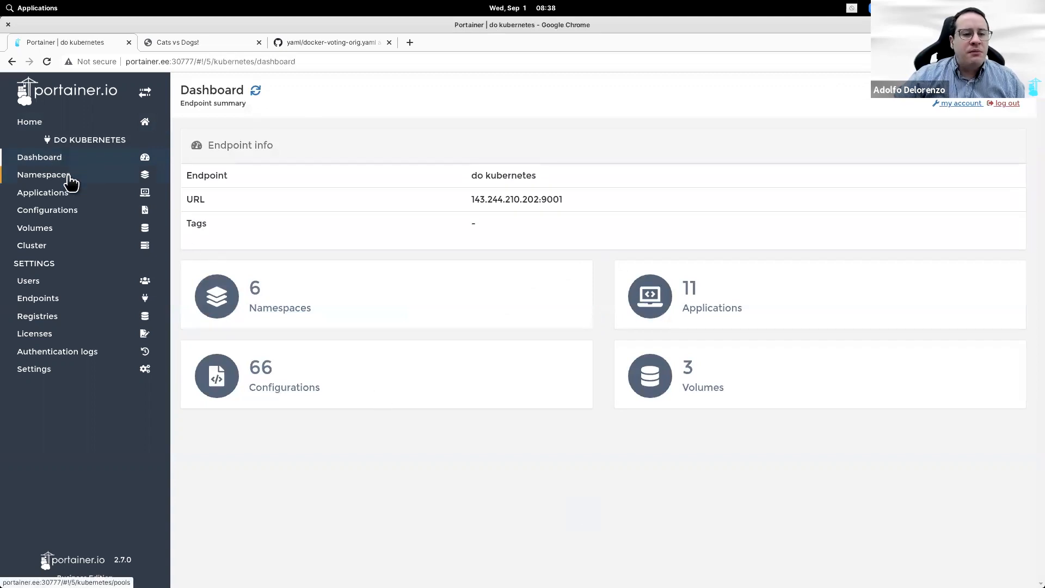
pyautogui.click(63, 177)
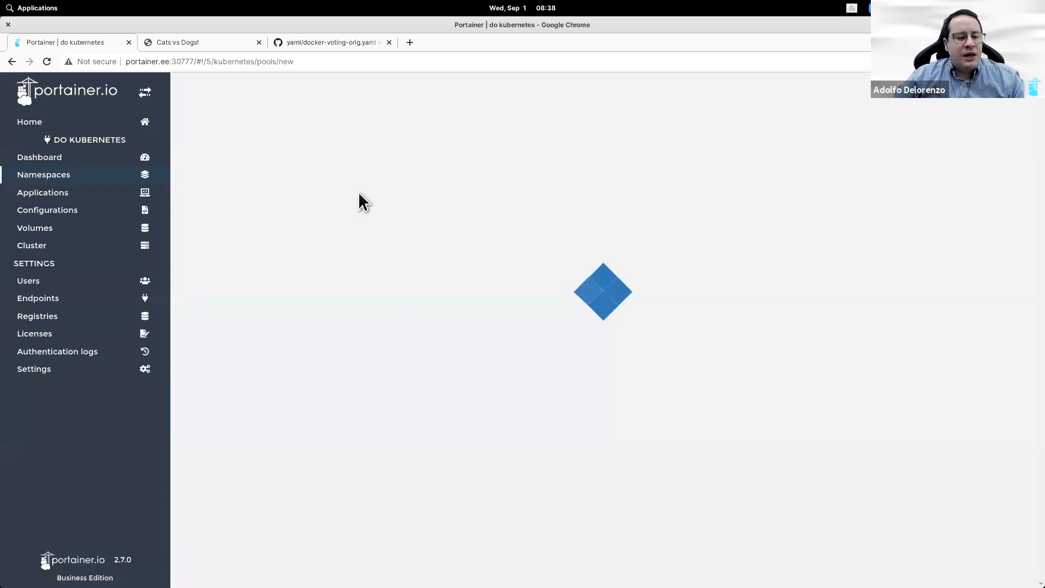
pyautogui.write('voting')
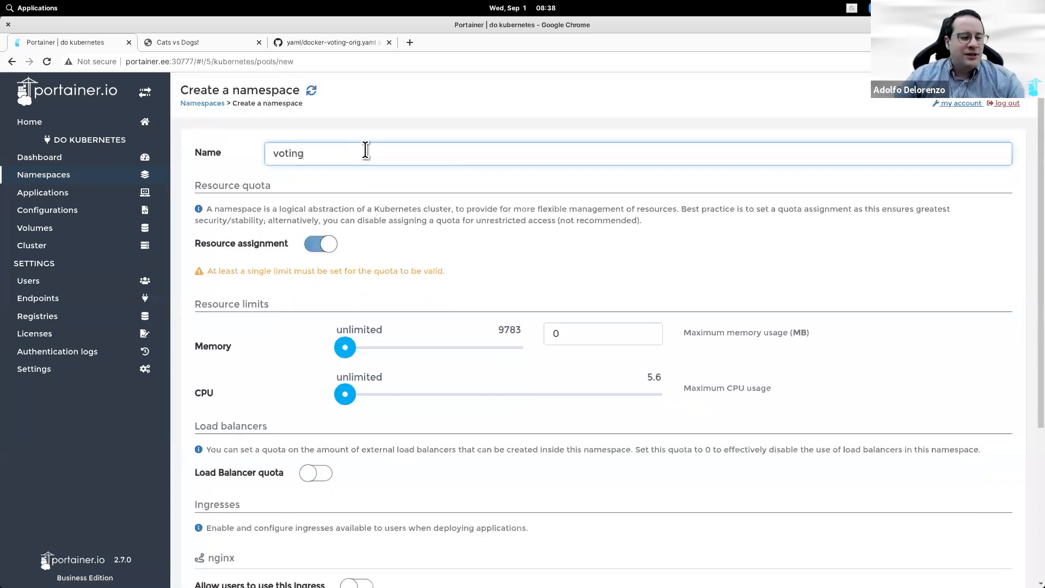
pyautogui.click(321, 243)
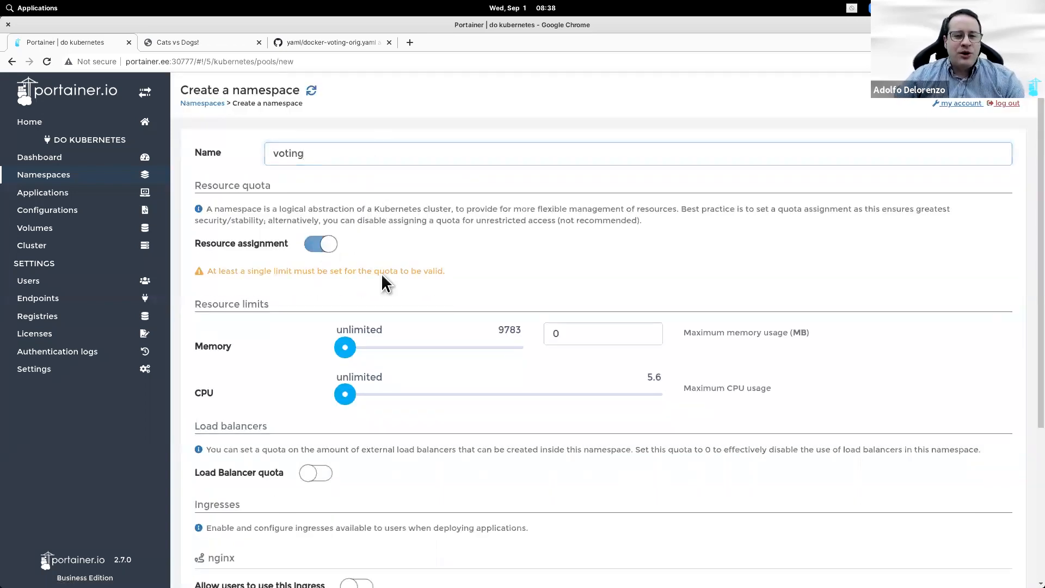
pyautogui.scroll(-5, 385, 280)
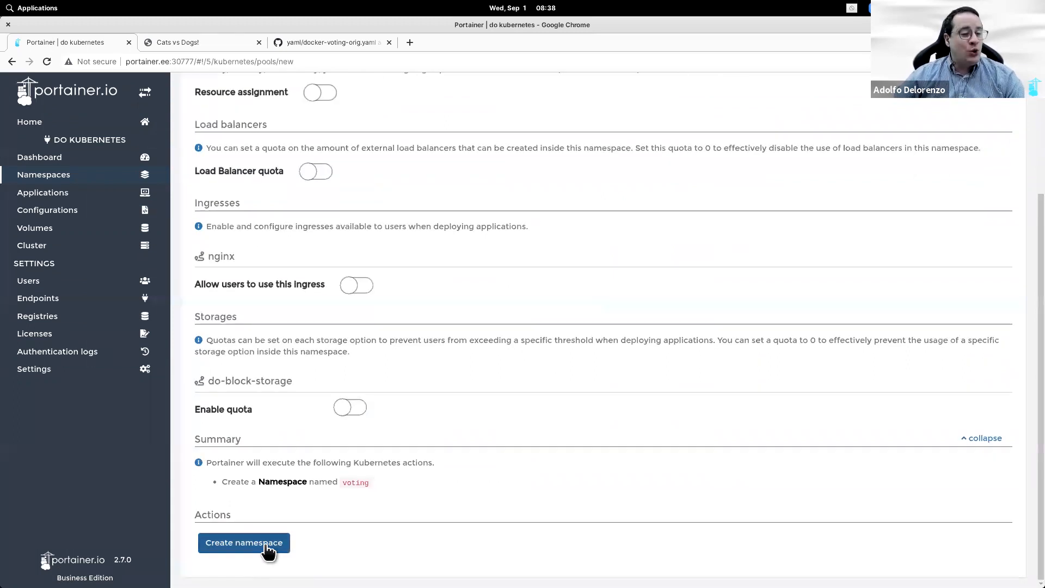
pyautogui.click(272, 544)
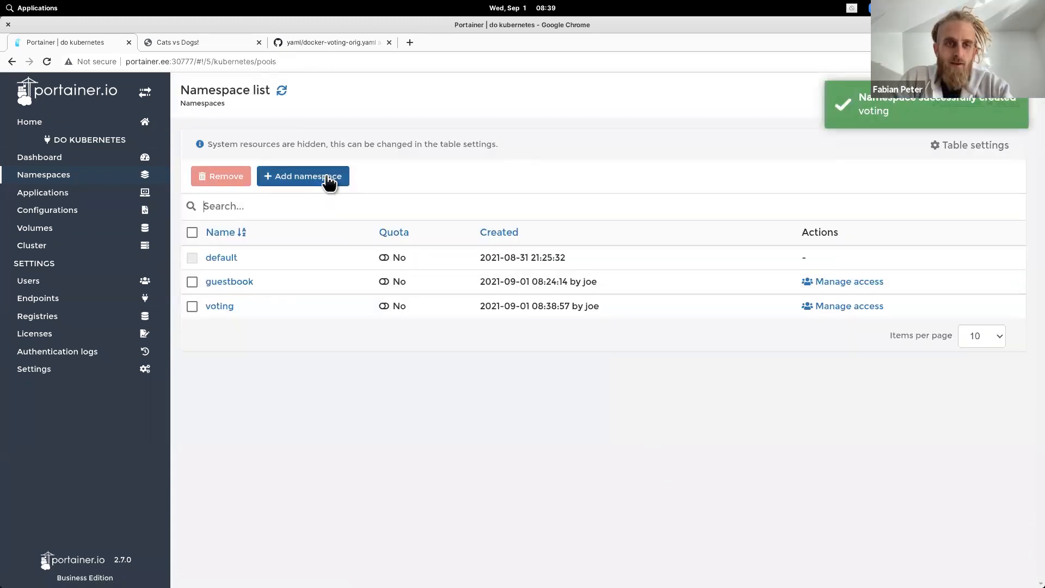
# Step: Start an advanced deployment targeting the voting namespace in Compose format
pyautogui.click(64, 194)
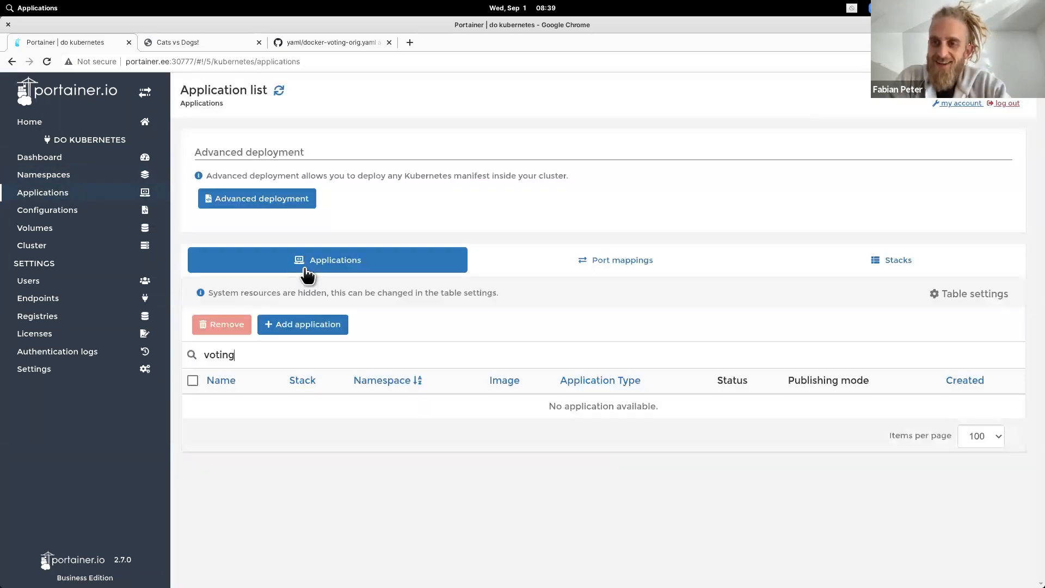
pyautogui.click(280, 208)
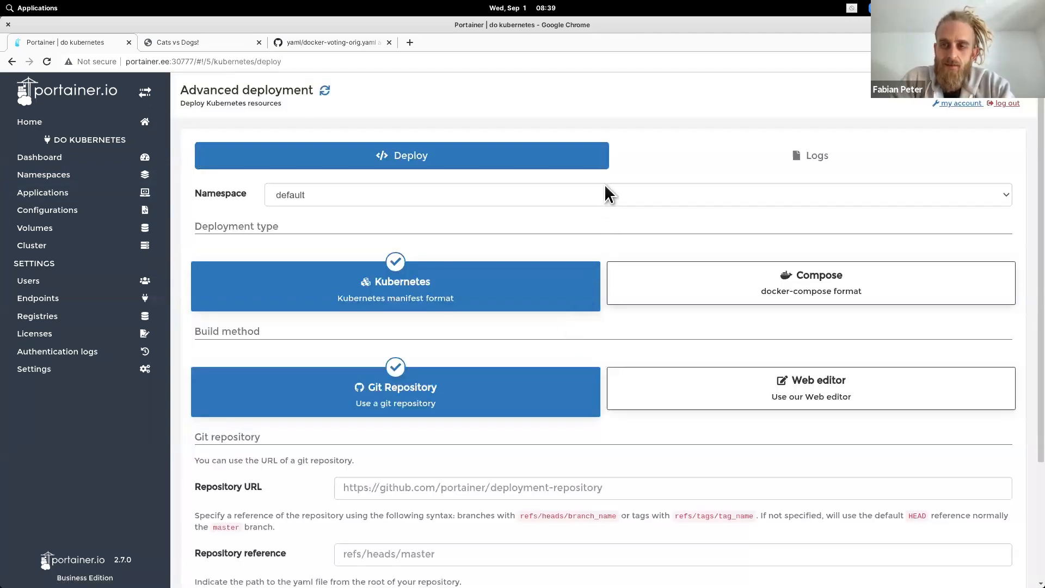
pyautogui.click(605, 187)
pyautogui.click(552, 284)
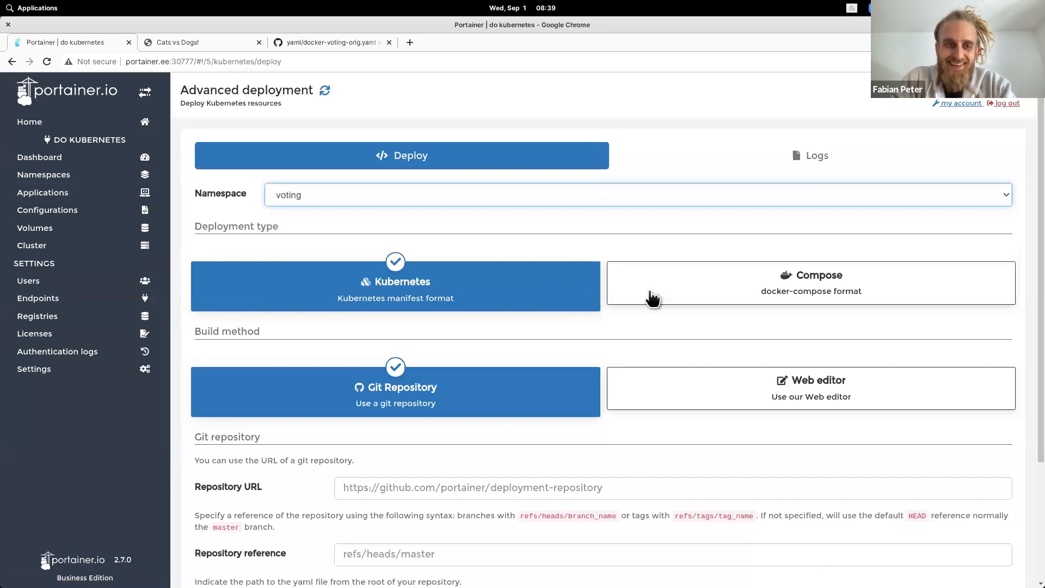
pyautogui.click(851, 294)
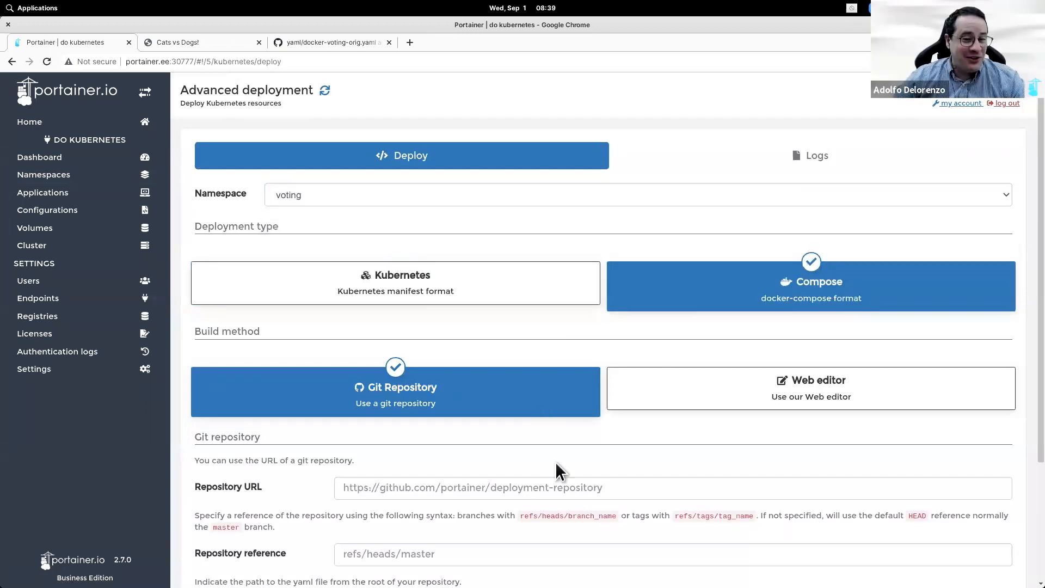
# Step: Fill in the yaml GitHub repository URL and reference refs/heads/main
pyautogui.click(294, 41)
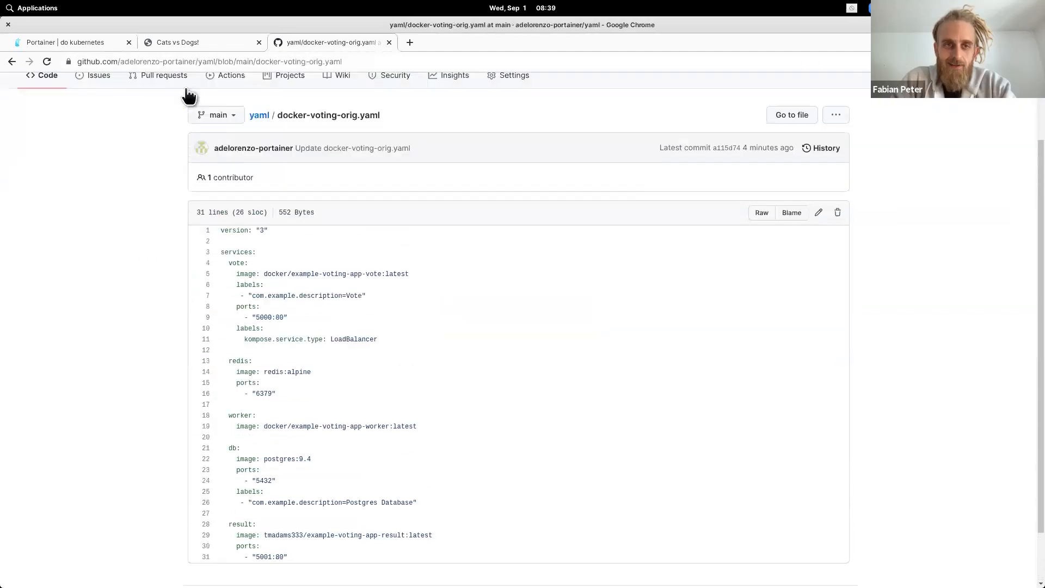
pyautogui.scroll(1, 188, 95)
pyautogui.scroll(1, 168, 131)
pyautogui.click(164, 126)
pyautogui.click(311, 63)
pyautogui.hotkey('ctrl', 'c')
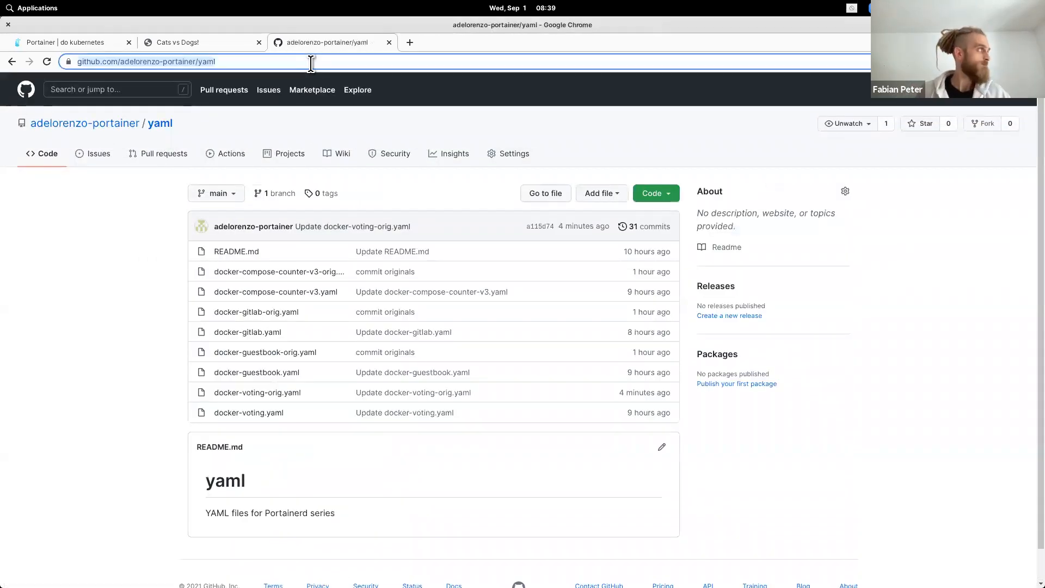
pyautogui.click(43, 36)
pyautogui.click(461, 491)
pyautogui.hotkey('ctrl', 'v')
pyautogui.click(445, 553)
pyautogui.write('refs')
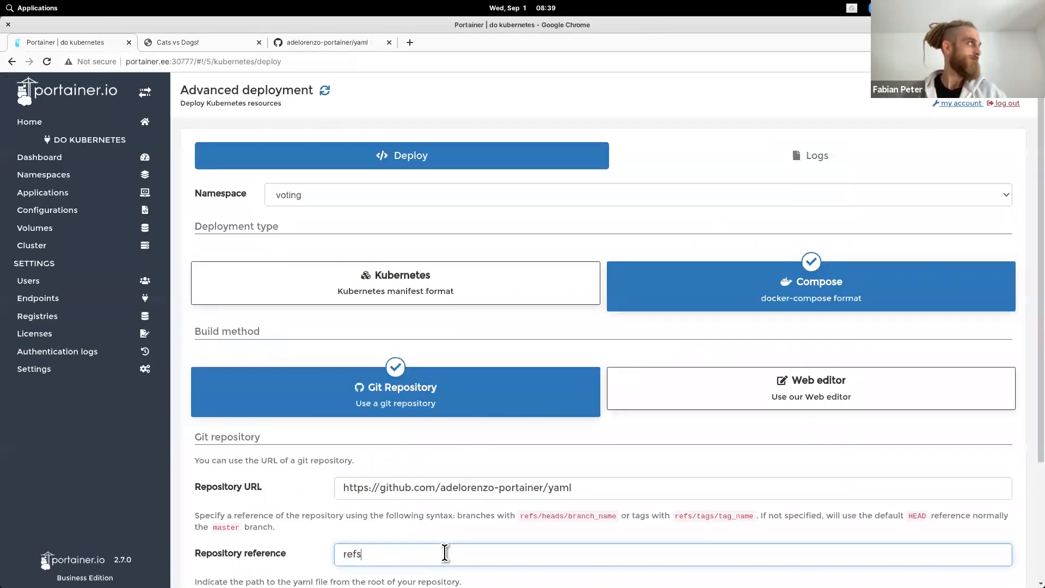
pyautogui.write('/heads/main')
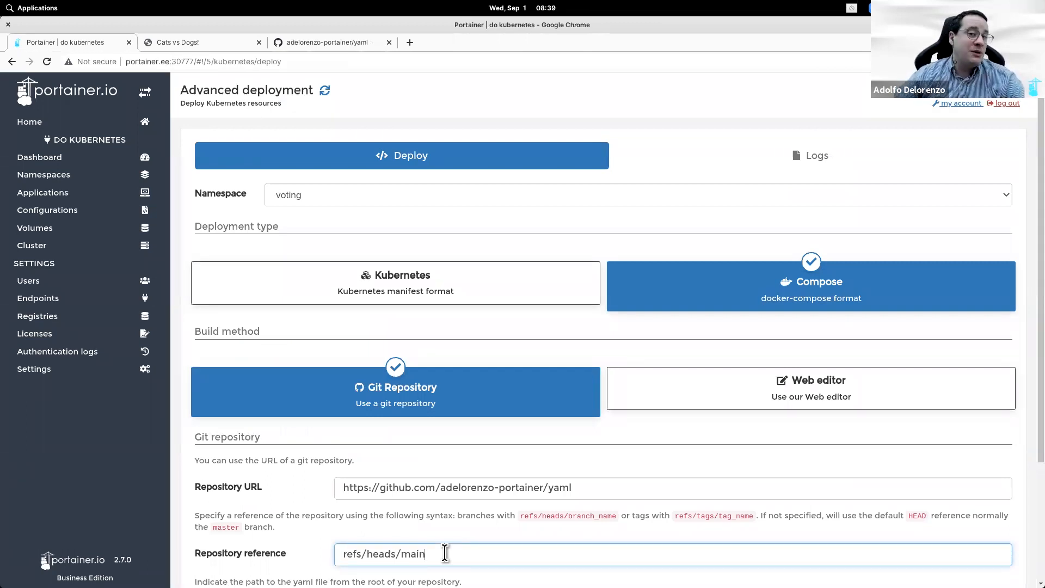
pyautogui.scroll(-3, 607, 457)
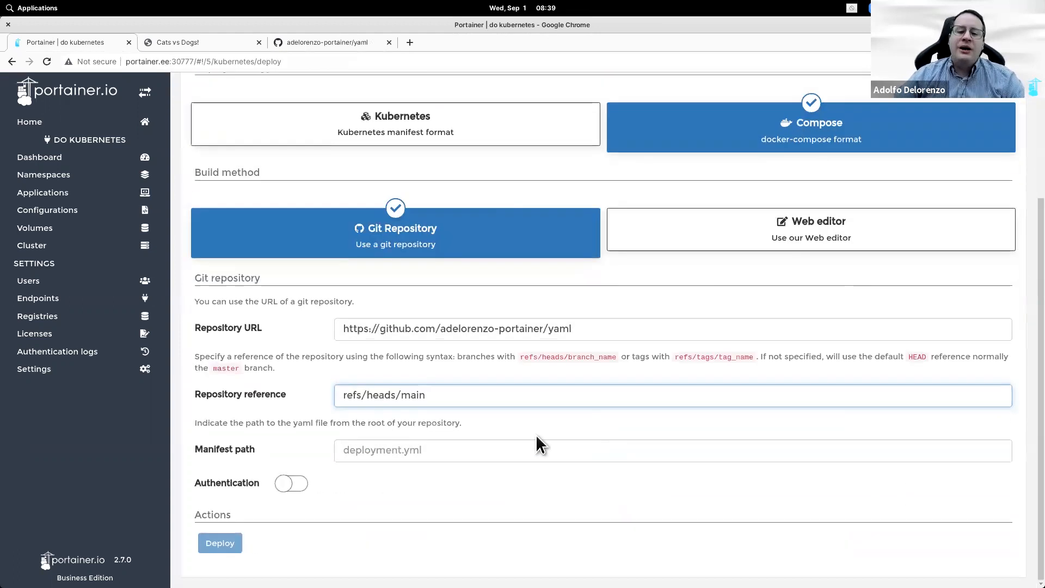
# Step: Set the manifest path to docker-voting-orig.yaml, copied from the GitHub file list
pyautogui.click(309, 37)
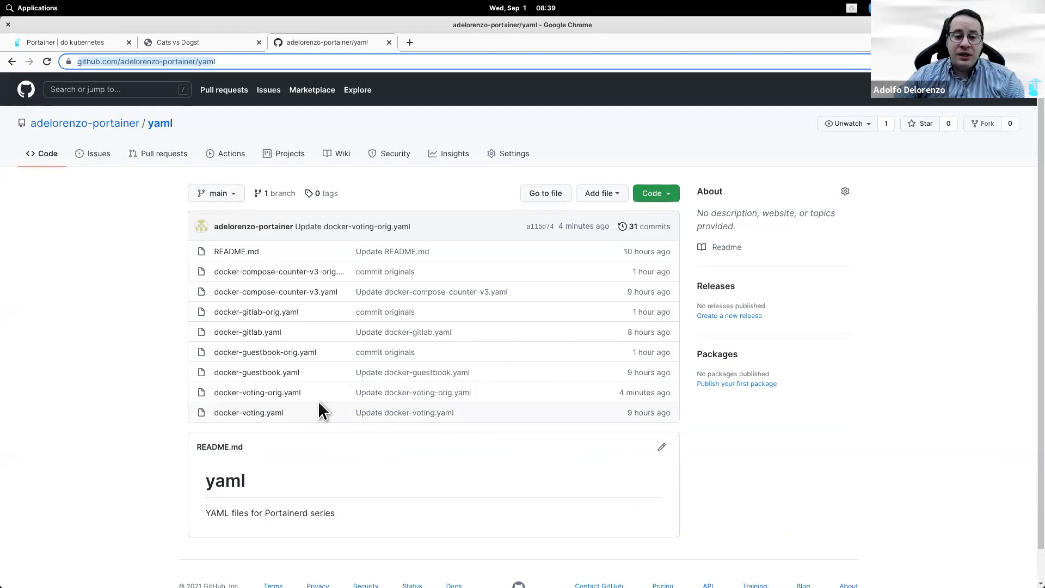
pyautogui.click(318, 397)
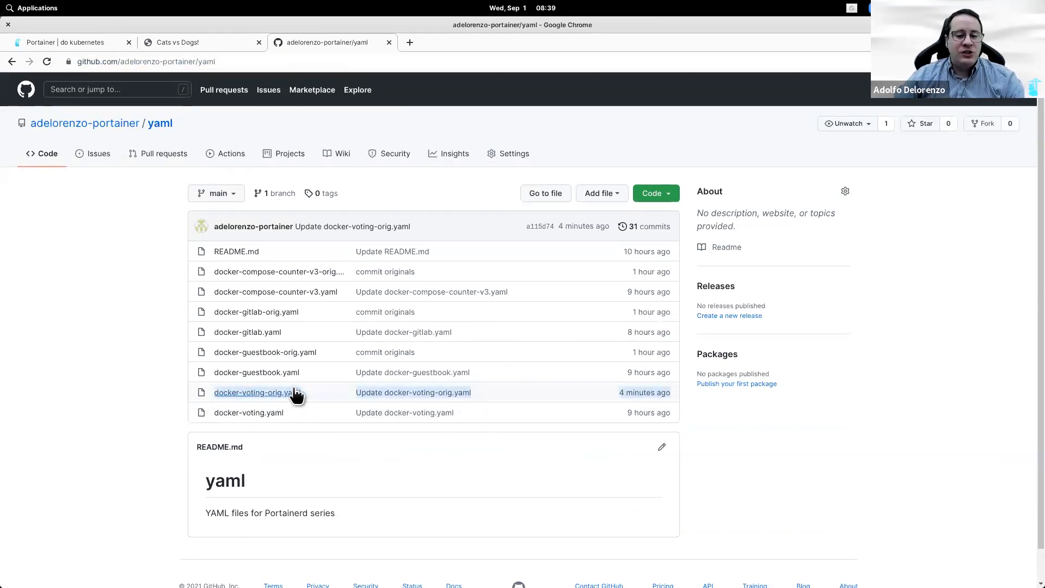
pyautogui.moveTo(257, 395); pyautogui.dragTo(214, 396)
pyautogui.hotkey('ctrl', 'c')
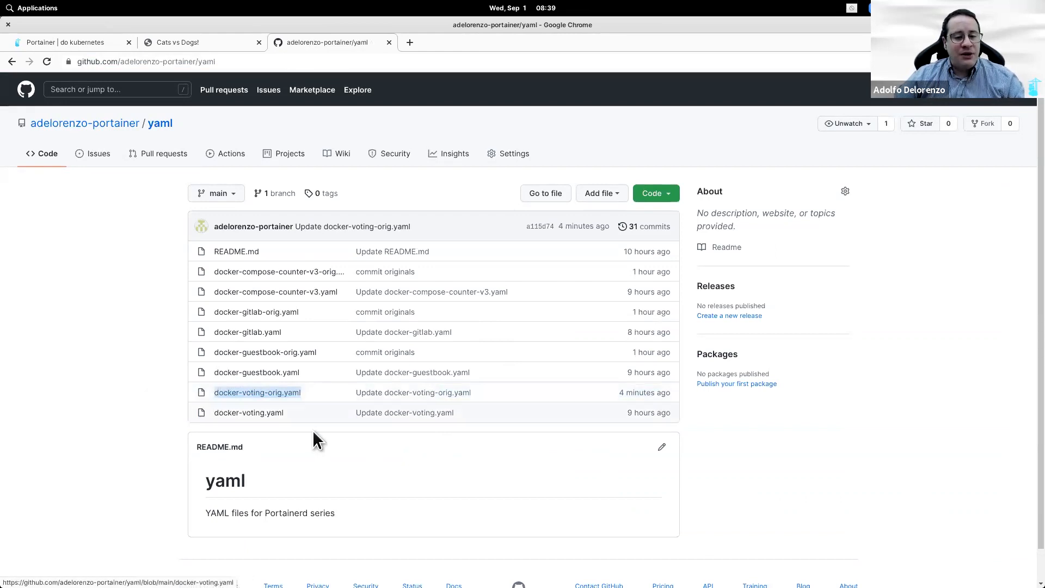
pyautogui.click(112, 46)
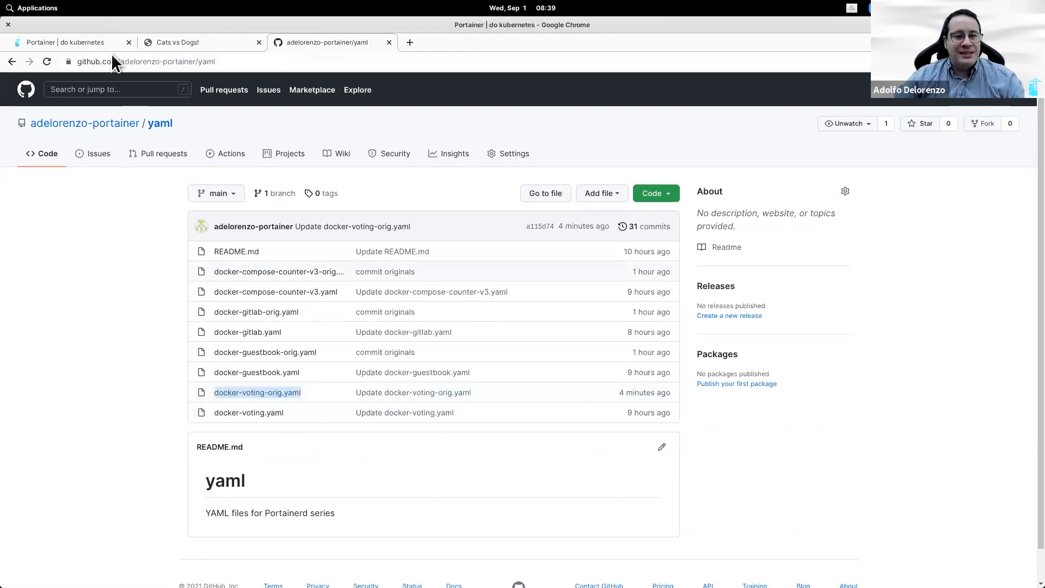
pyautogui.click(382, 452)
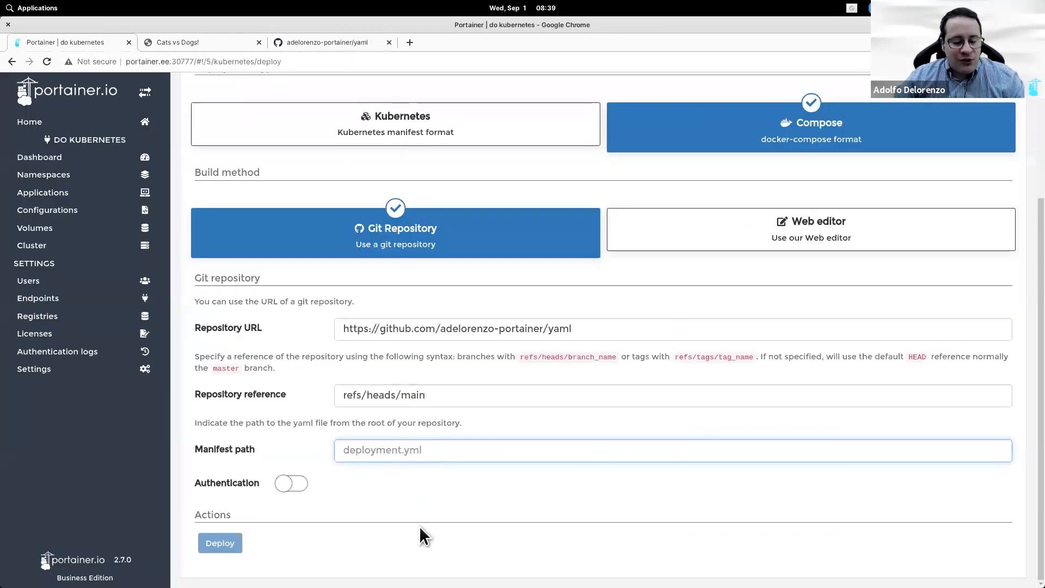
pyautogui.hotkey('ctrl', 'v')
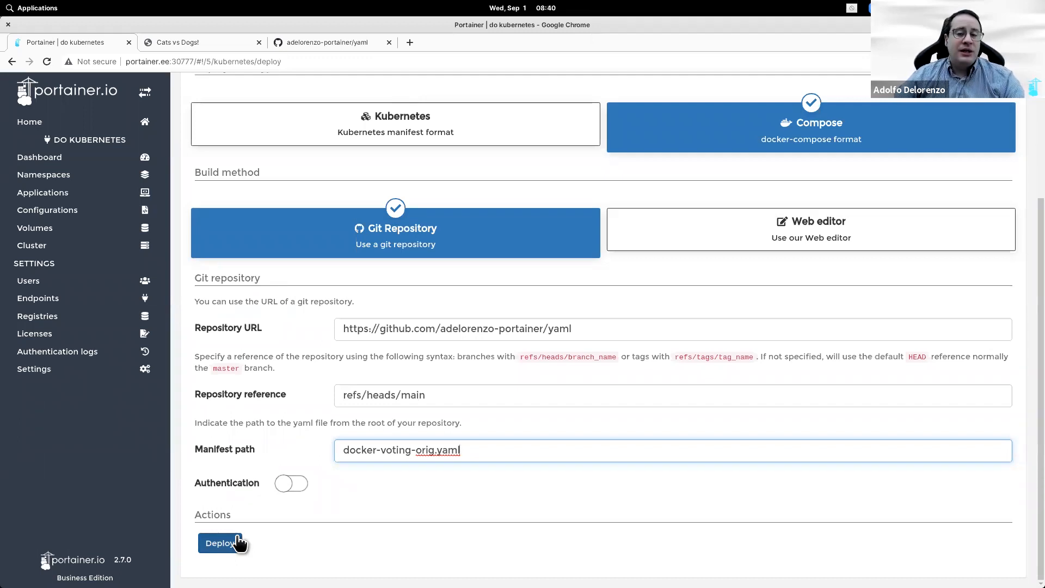
pyautogui.scroll(3, 422, 495)
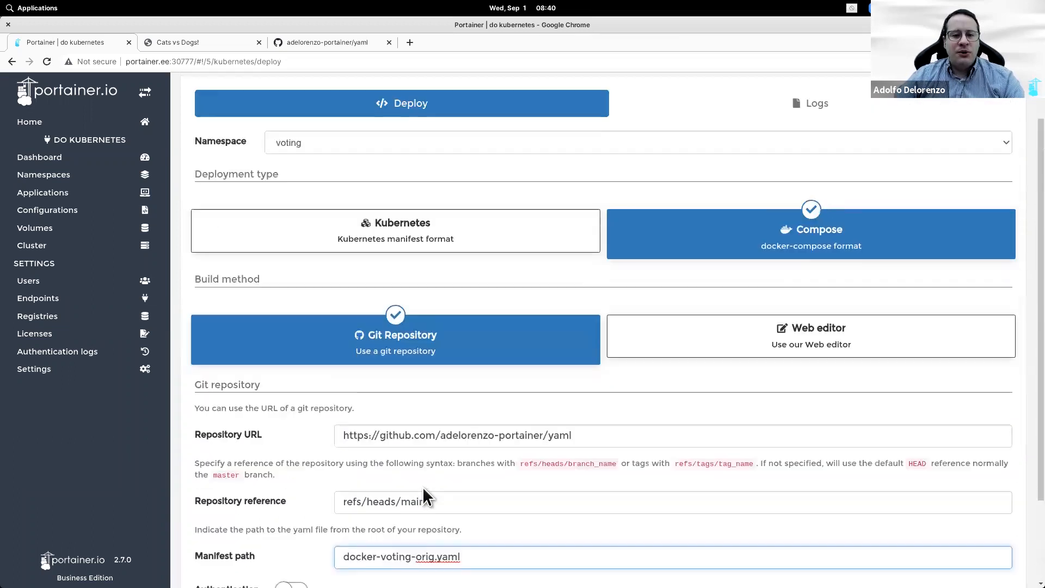
pyautogui.scroll(-3, 333, 413)
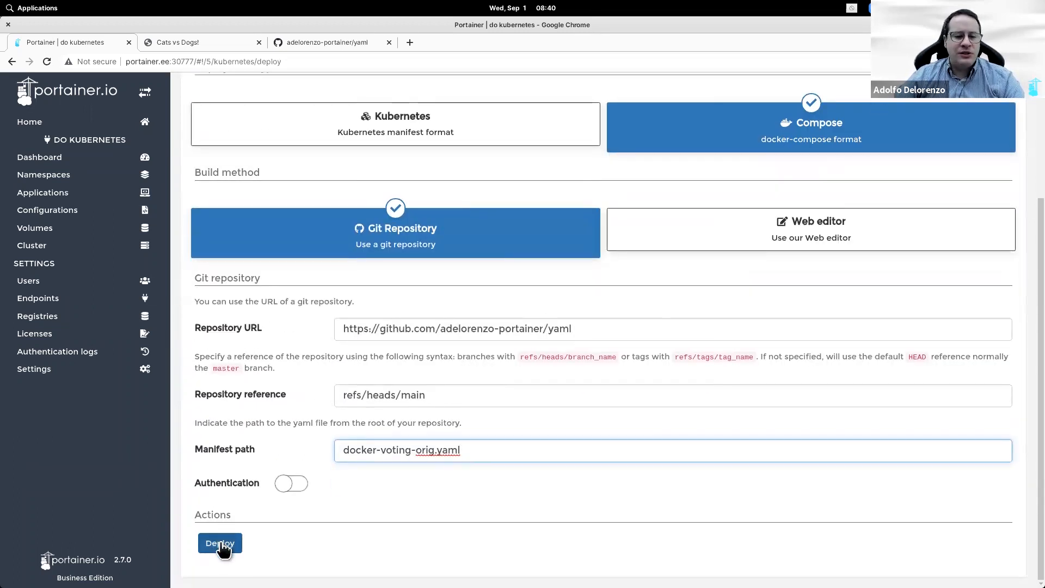
# Step: Deploy the voting stack and check port mappings, showing vote's port 5000 load balancer pending
pyautogui.click(220, 543)
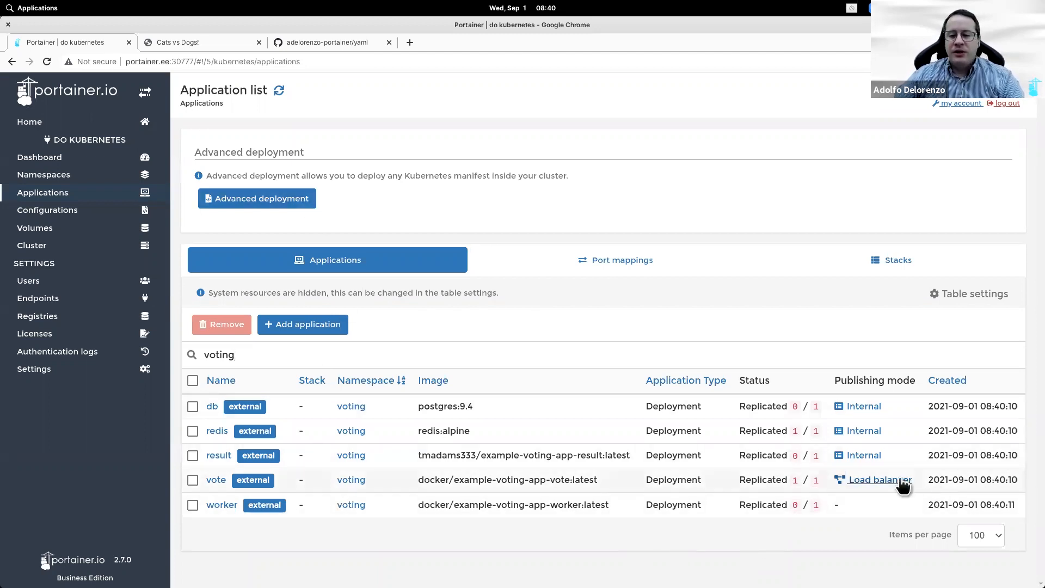
pyautogui.click(615, 259)
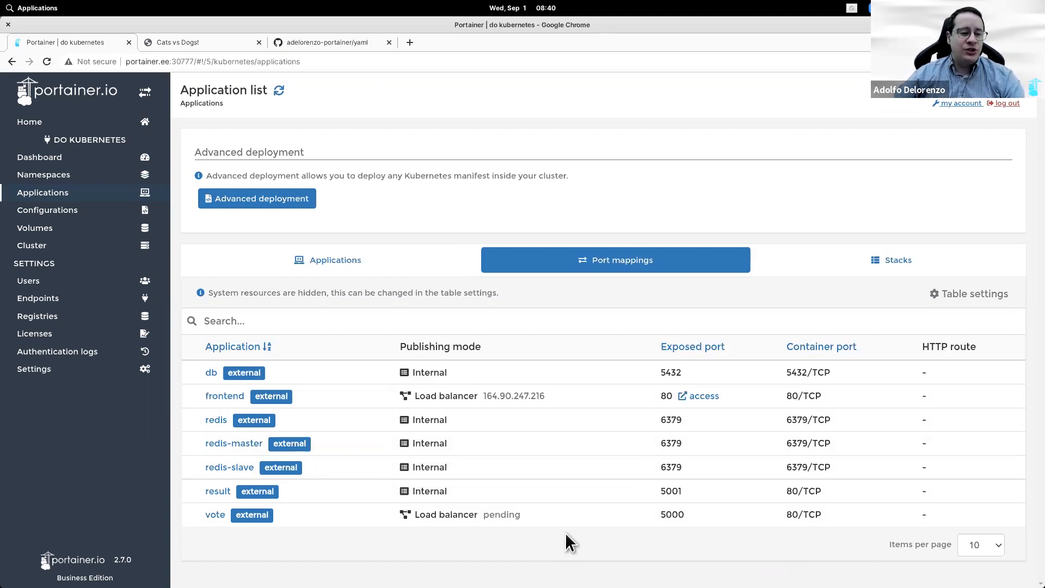
# Step: Change vote's service type on line 11 from LoadBalancer to NodePort and commit to main
pyautogui.click(336, 44)
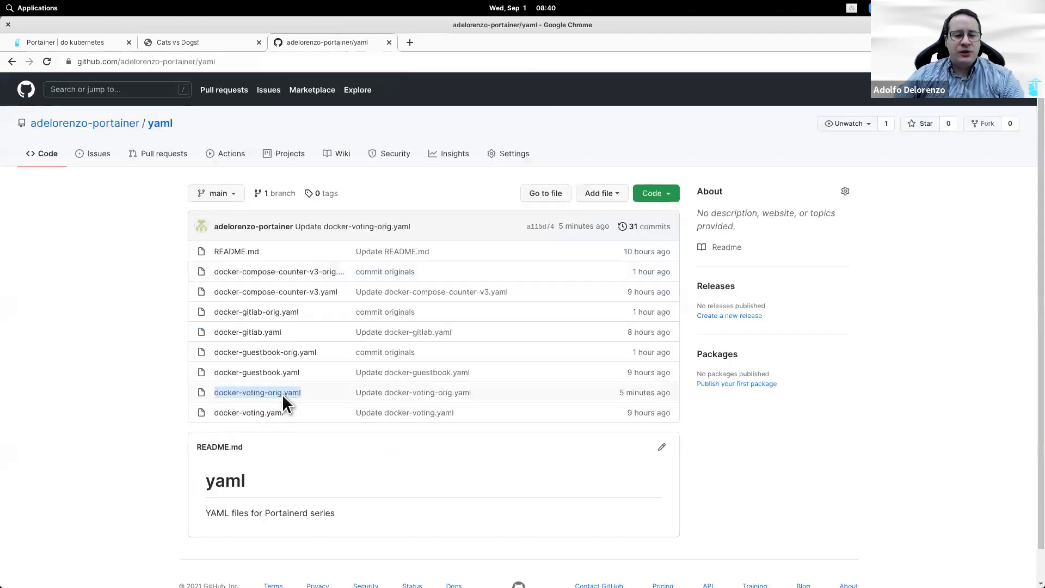
pyautogui.scroll(-1, 461, 406)
pyautogui.doubleClick(362, 388)
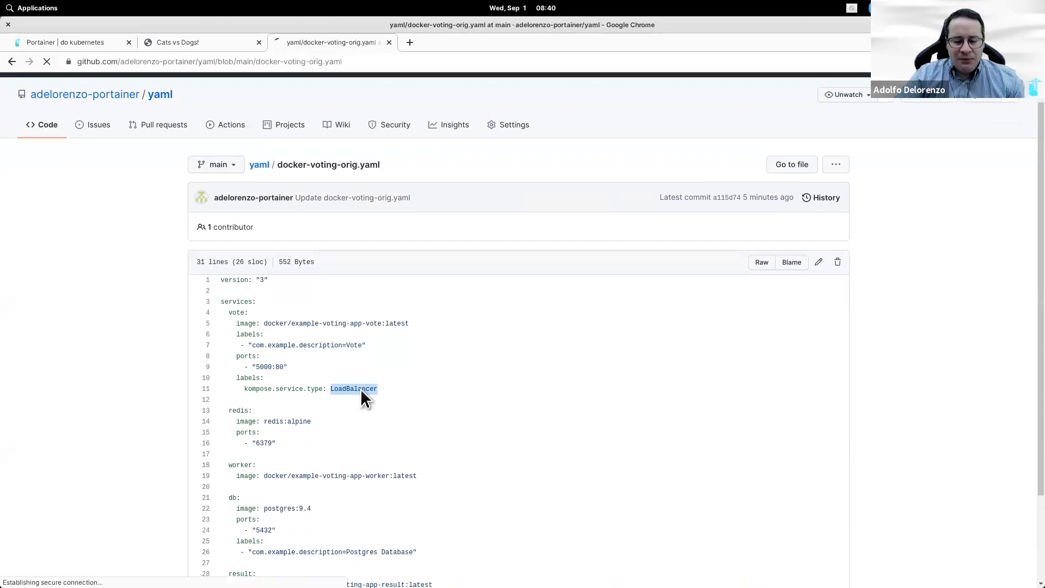
pyautogui.press('e')
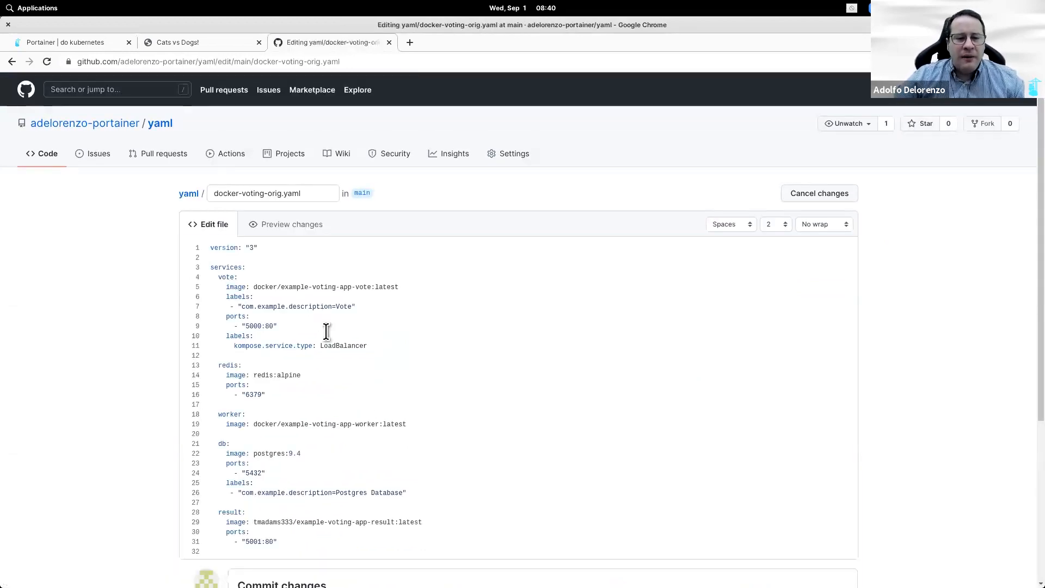
pyautogui.doubleClick(346, 347)
pyautogui.write('No')
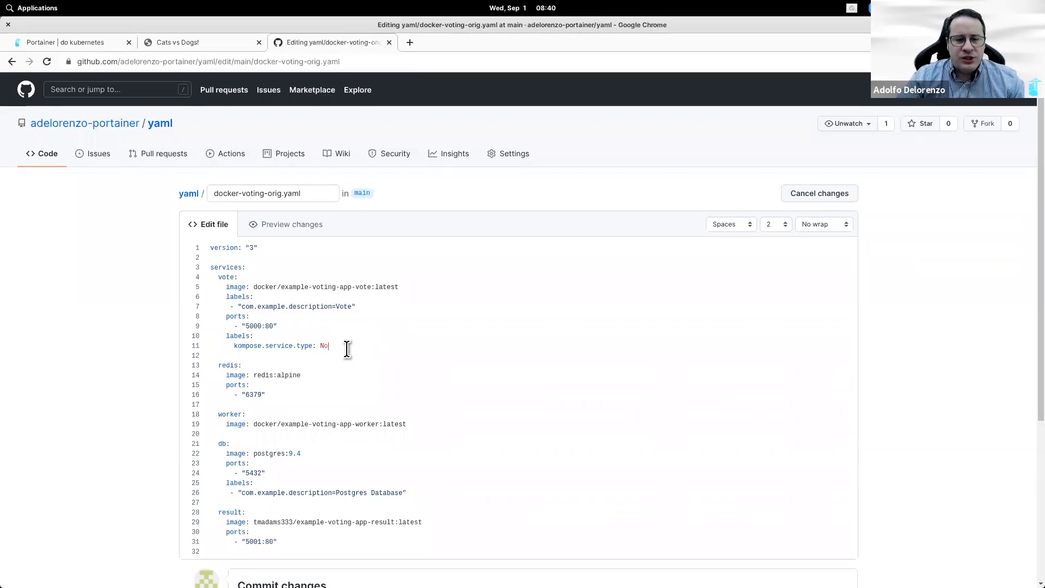
pyautogui.write('rdePort')
pyautogui.scroll(-5, 130, 329)
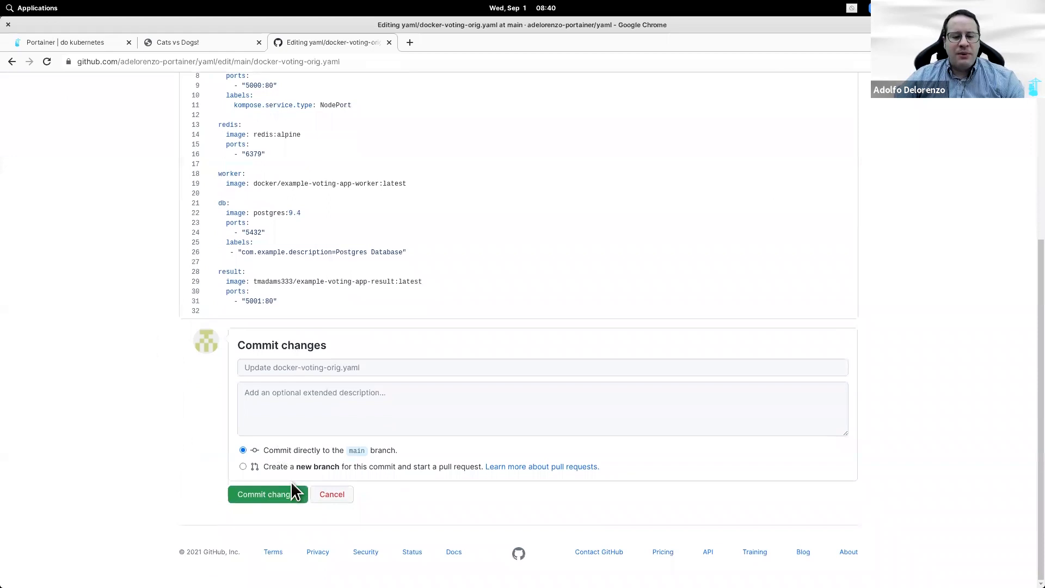
pyautogui.click(286, 496)
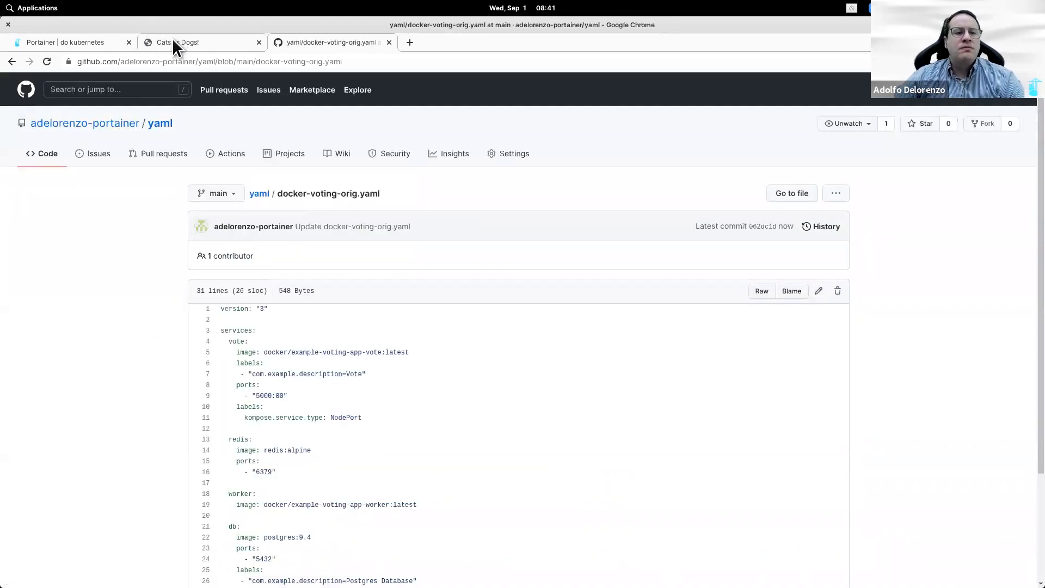
# Step: Start a new advanced deployment in Compose format
pyautogui.click(81, 42)
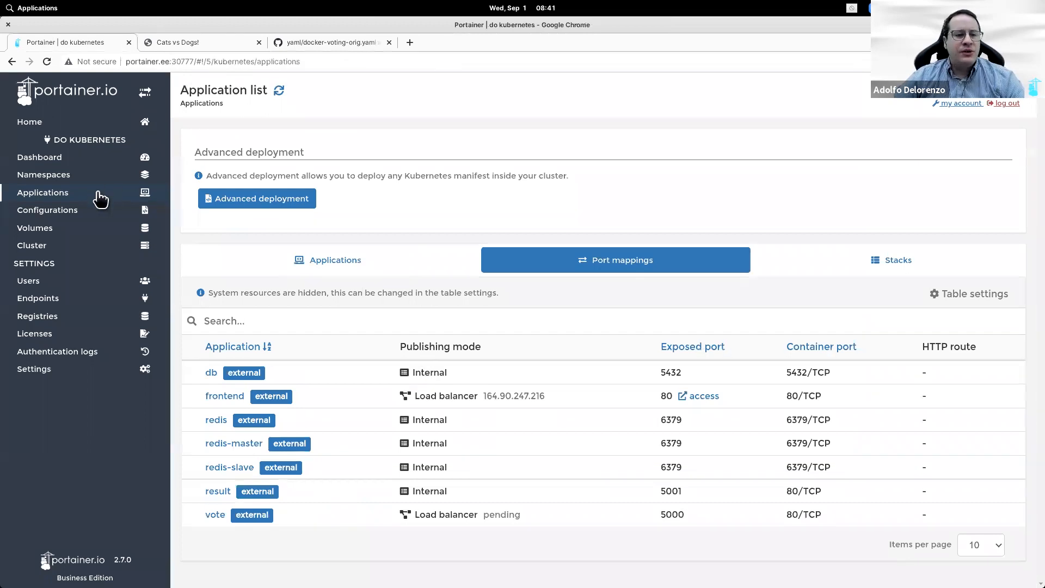
pyautogui.click(246, 204)
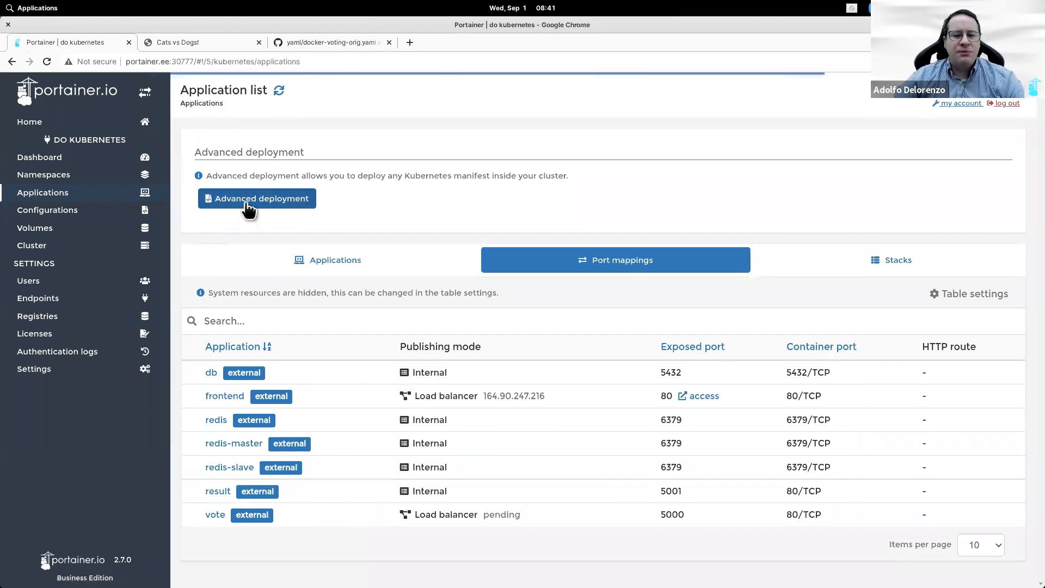
pyautogui.click(245, 201)
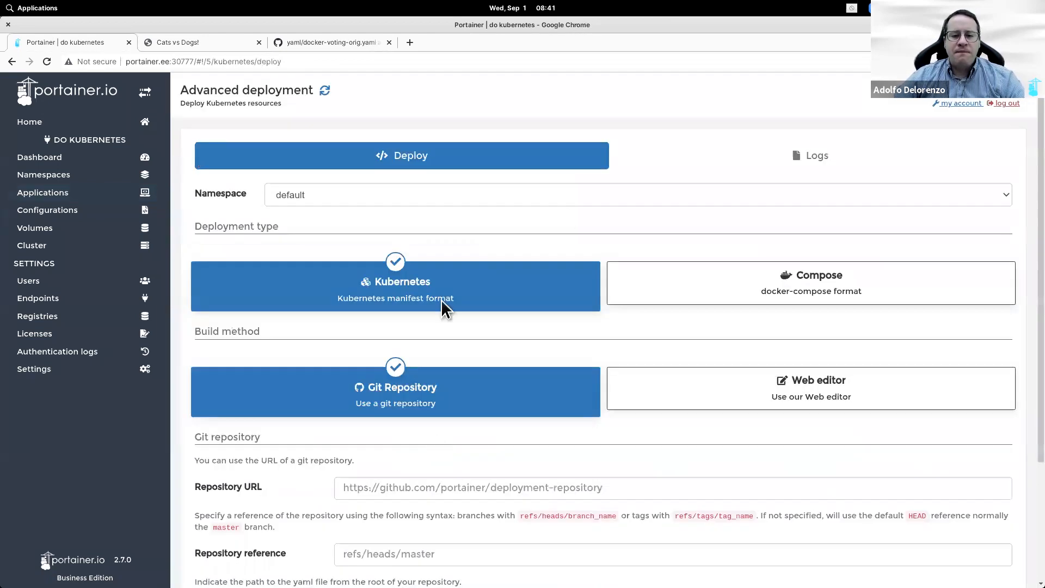
pyautogui.scroll(-1, 440, 299)
pyautogui.click(754, 256)
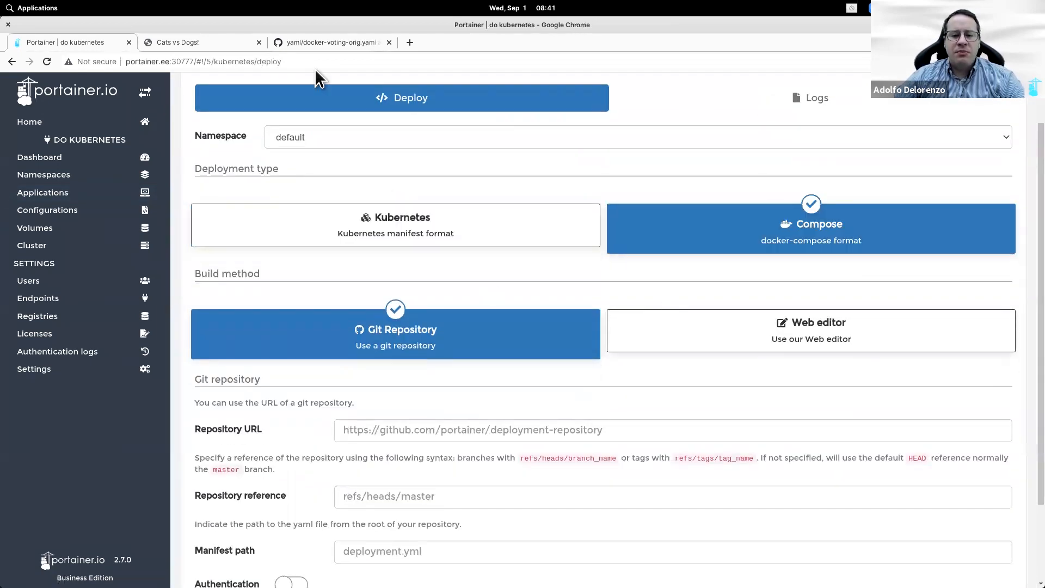
# Step: Enter the yaml GitHub repository URL and reference refs/heads/main
pyautogui.click(297, 39)
pyautogui.click(160, 123)
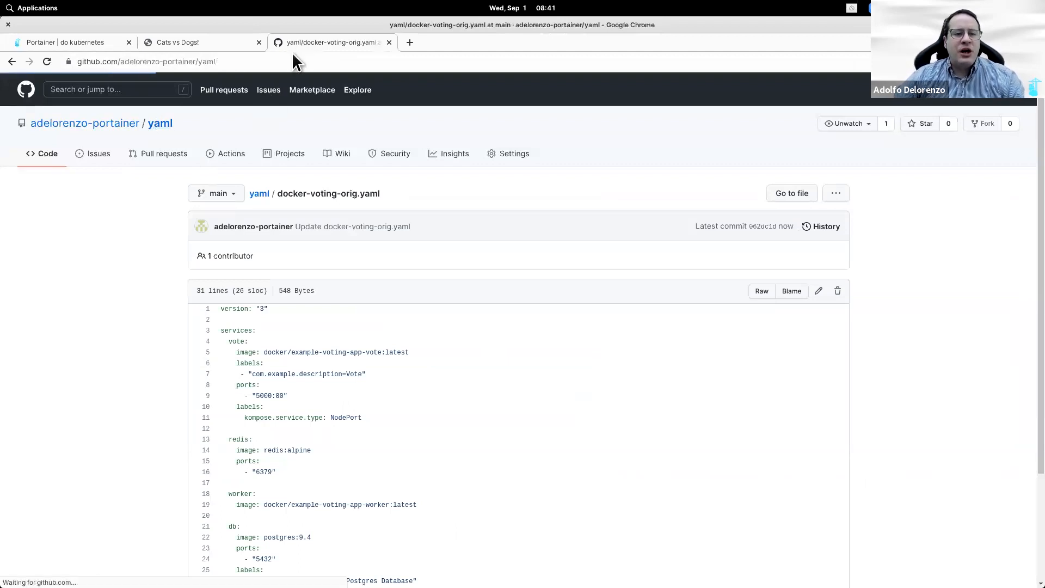
pyautogui.hotkey('ctrl', 'l')
pyautogui.hotkey('ctrl', 'c')
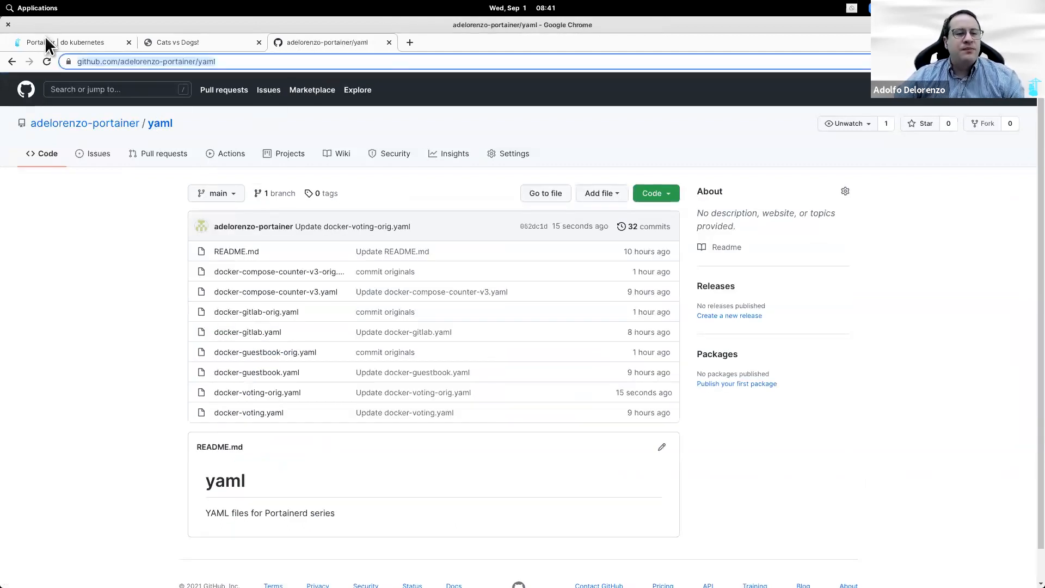
pyautogui.click(44, 37)
pyautogui.click(468, 433)
pyautogui.hotkey('ctrl', 'v')
pyautogui.click(430, 498)
pyautogui.write('refs/')
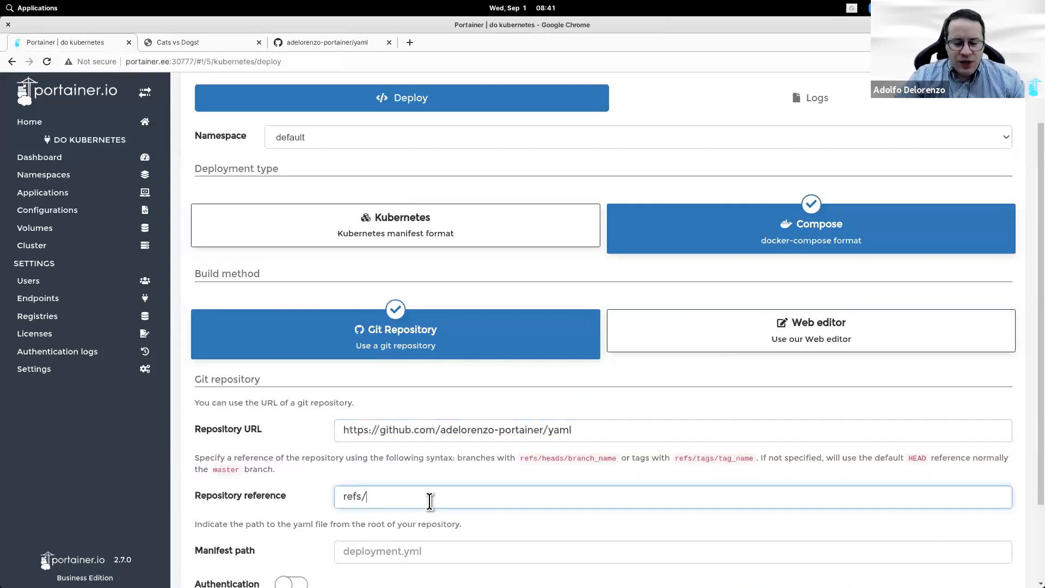
pyautogui.write('heads/main')
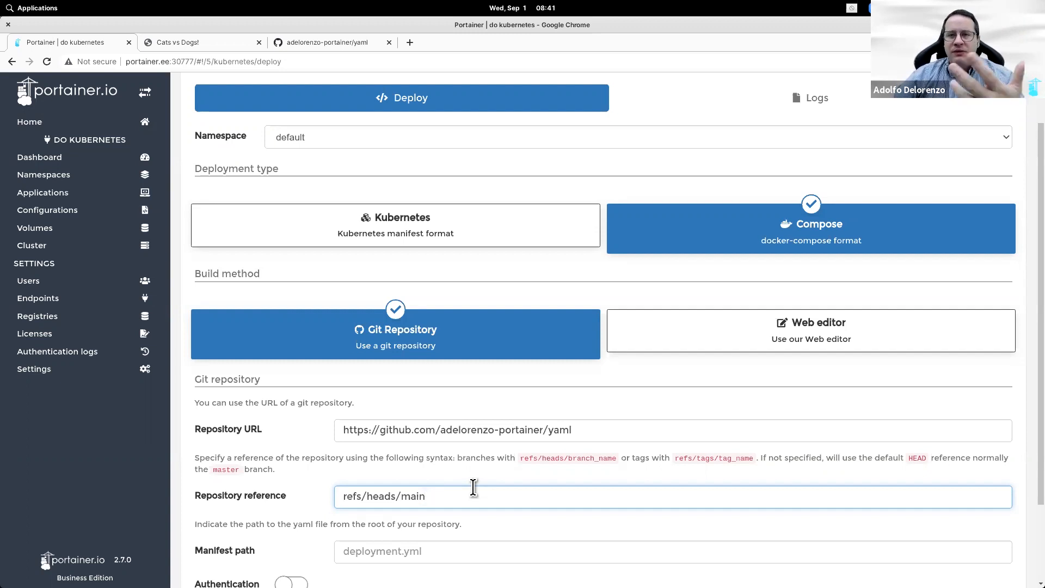
# Step: Set the manifest path to docker-voting-orig.yaml and deploy
pyautogui.click(468, 554)
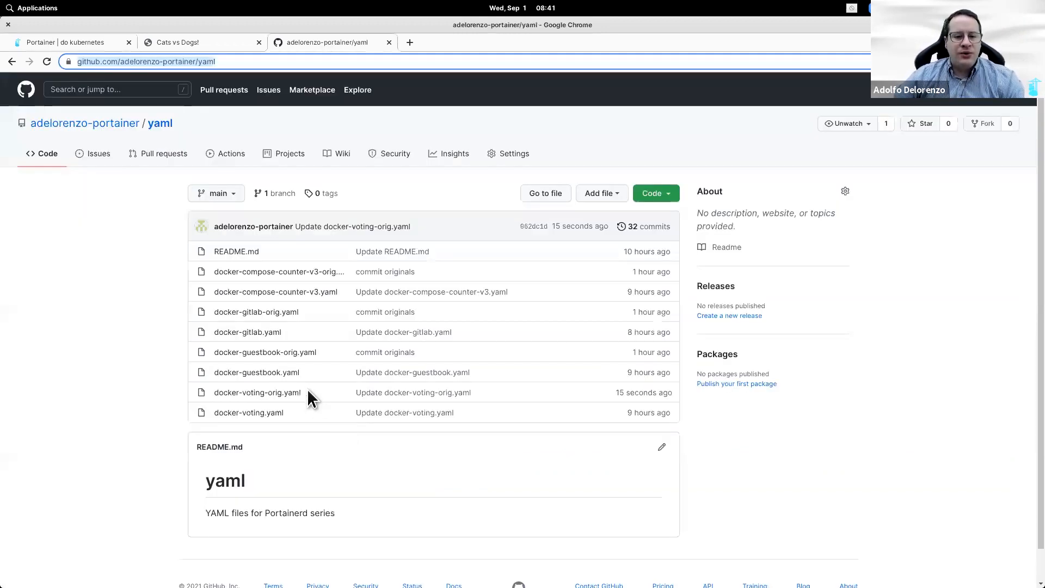
pyautogui.moveTo(317, 392); pyautogui.dragTo(208, 393)
pyautogui.hotkey('ctrl', 'c')
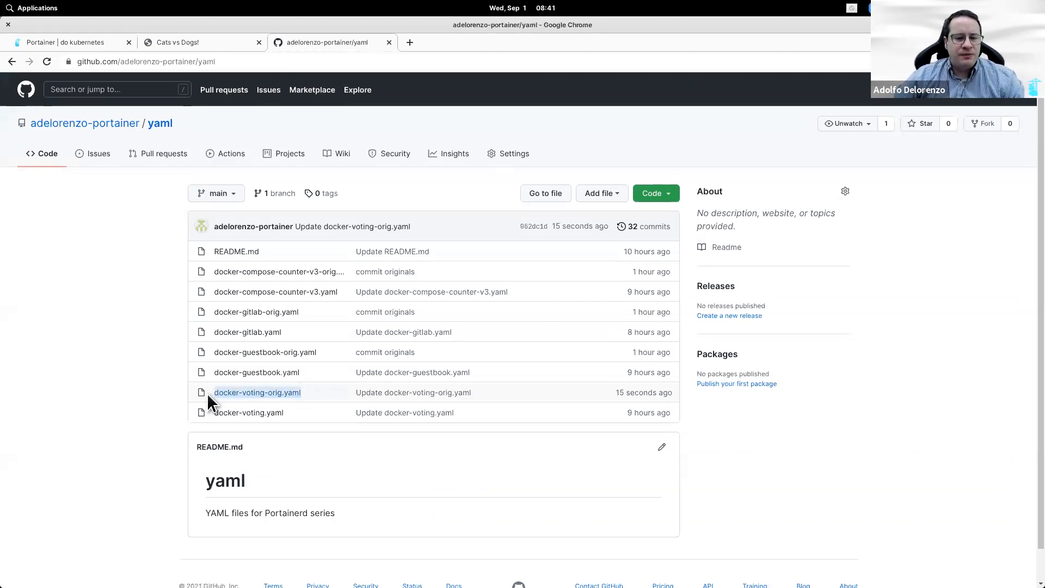
pyautogui.click(81, 42)
pyautogui.click(398, 561)
pyautogui.hotkey('ctrl', 'v')
pyautogui.scroll(-2, 370, 560)
pyautogui.click(232, 543)
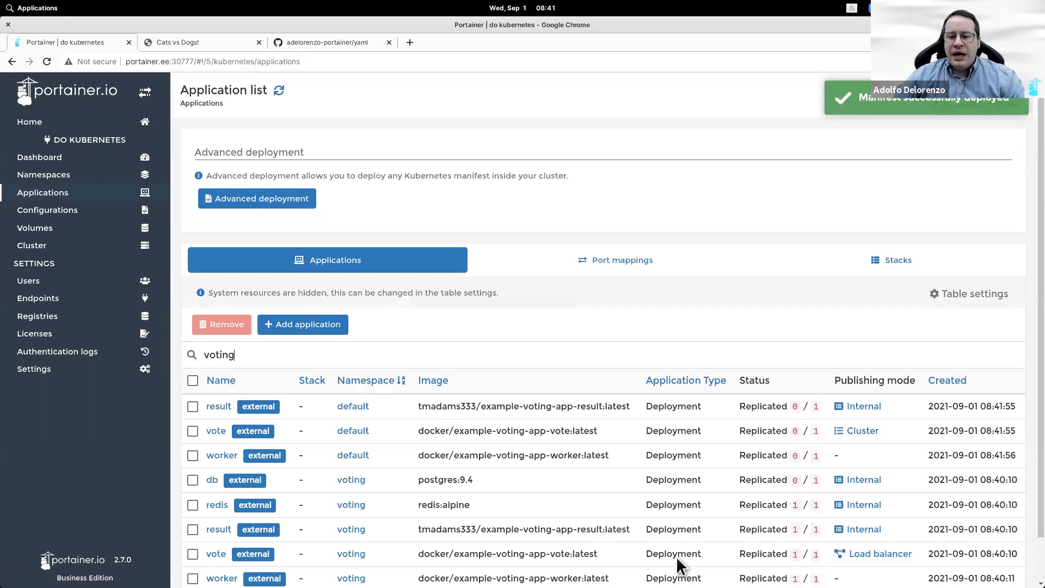
# Step: Note vote's node port 31993 in Port mappings and view the vote application's containers
pyautogui.scroll(-1, 680, 560)
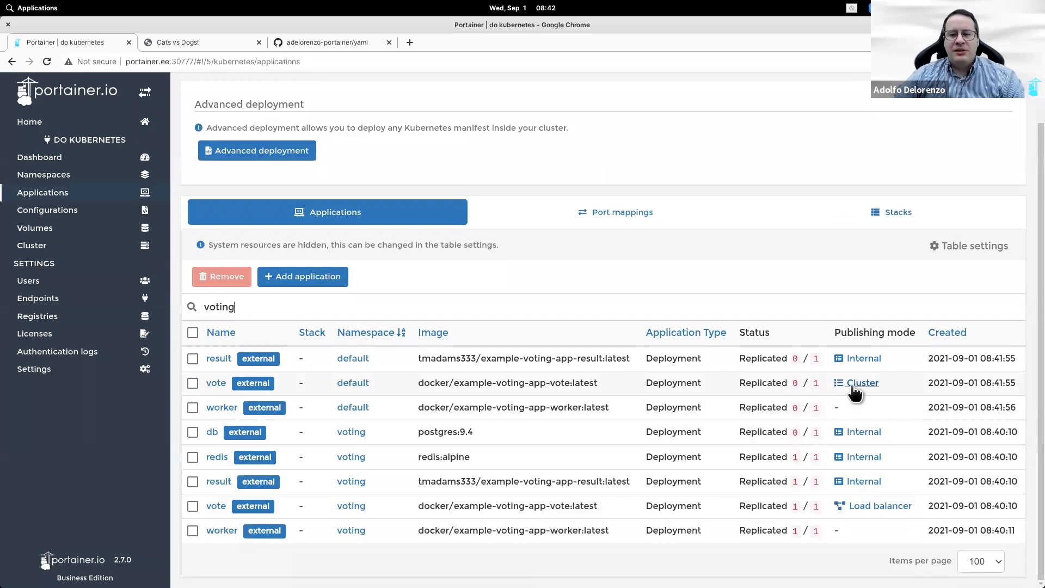
pyautogui.click(640, 222)
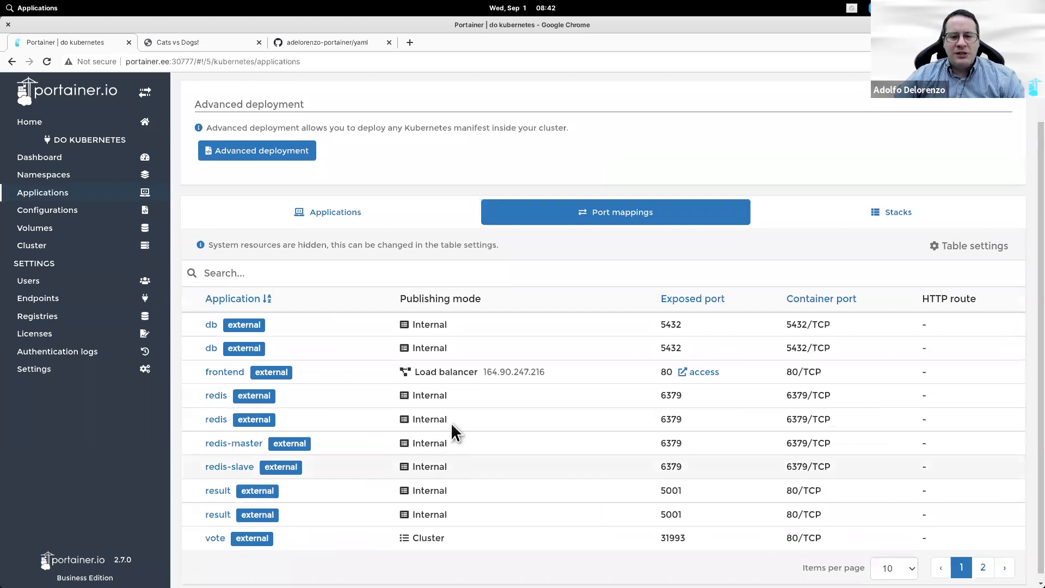
pyautogui.doubleClick(672, 538)
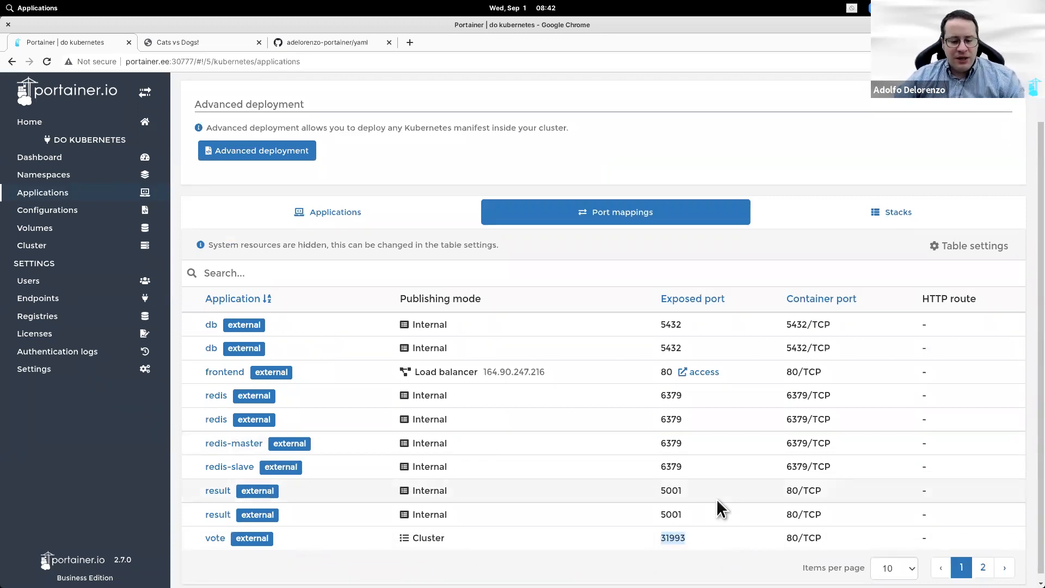
pyautogui.click(217, 539)
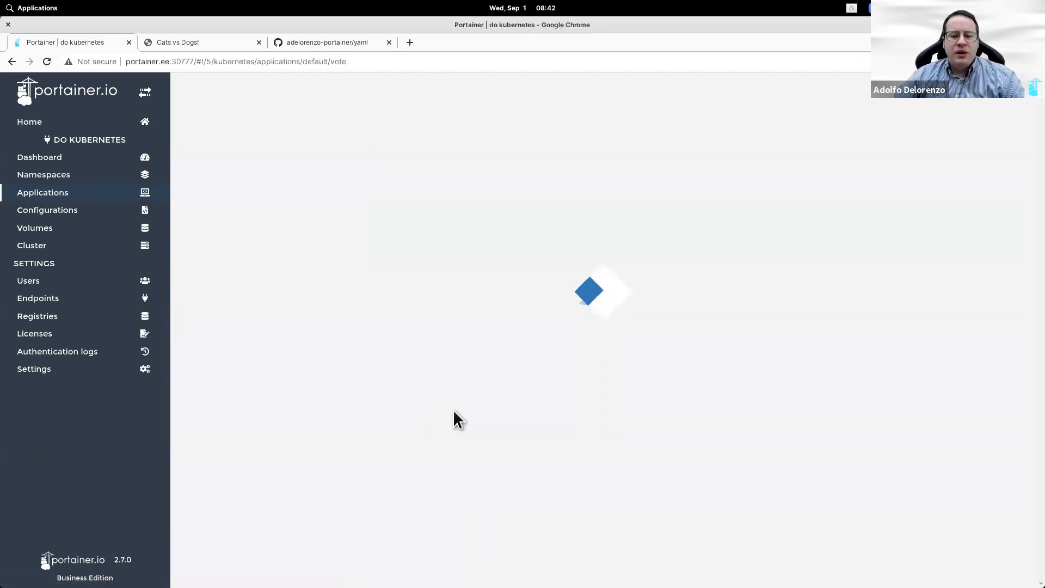
pyautogui.scroll(-3, 454, 411)
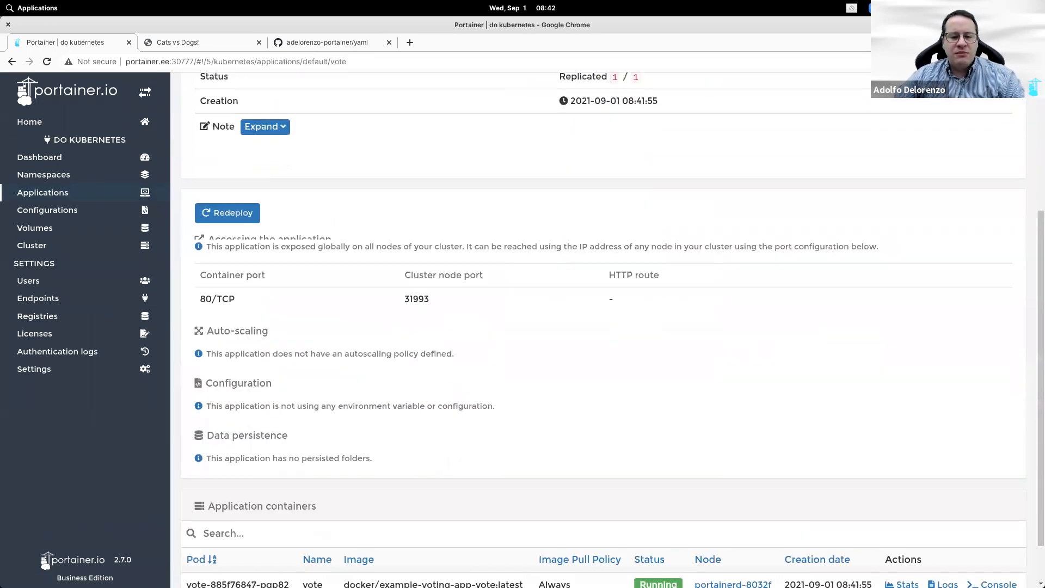
pyautogui.scroll(-2, 263, 551)
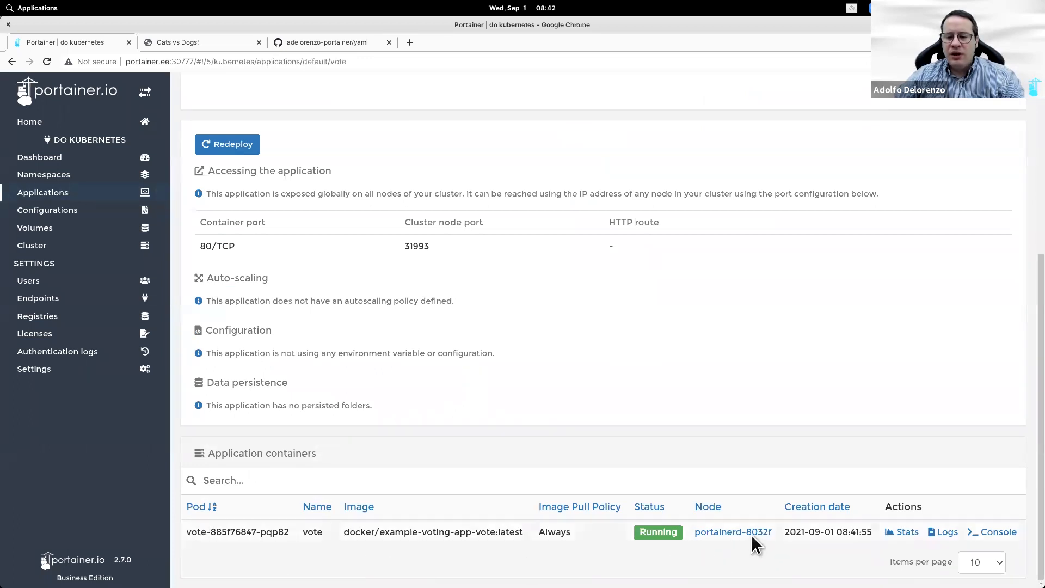
# Step: Open the DigitalOcean control panel and the k8s-portainerd Kubernetes cluster
pyautogui.click(410, 43)
pyautogui.write('clo')
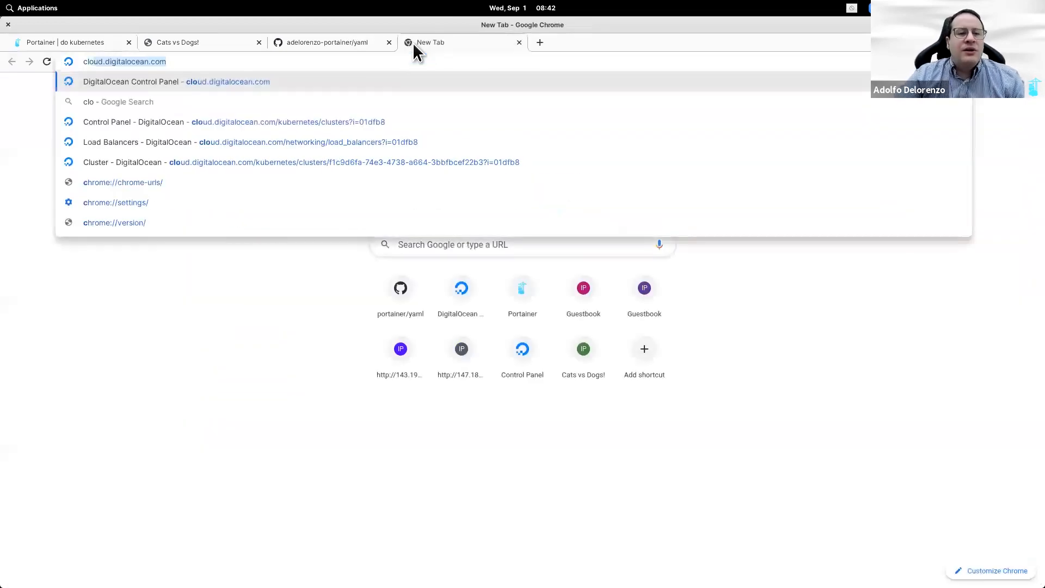
pyautogui.write('ud.digitalocean.com')
pyautogui.press('Return')
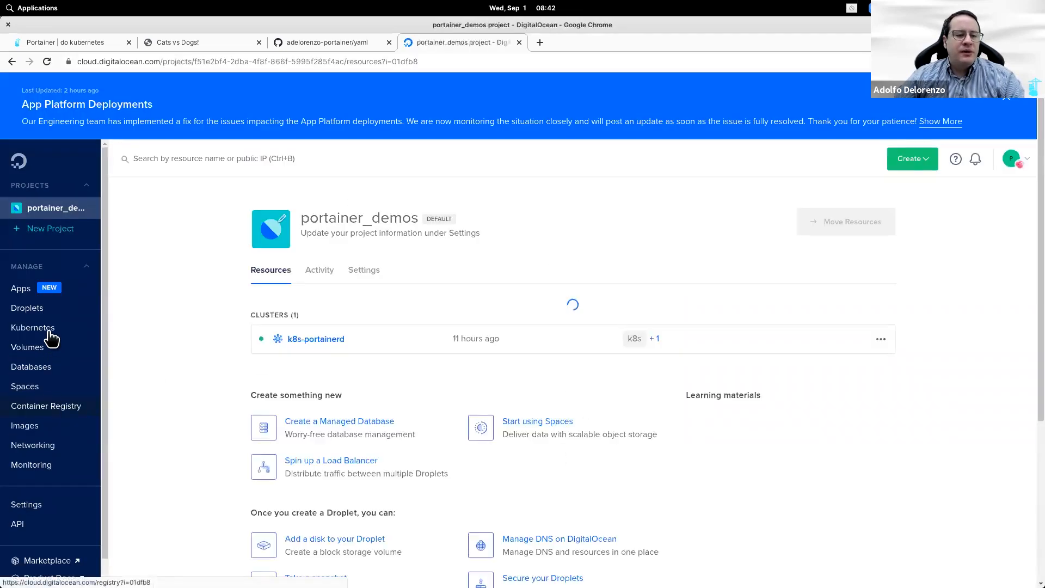
pyautogui.click(342, 524)
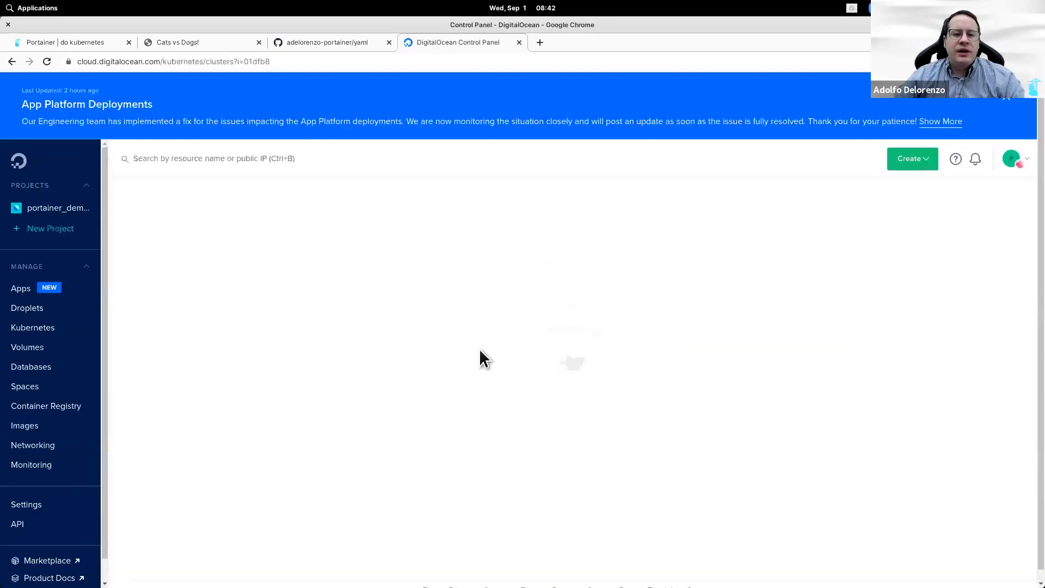
pyautogui.click(1004, 99)
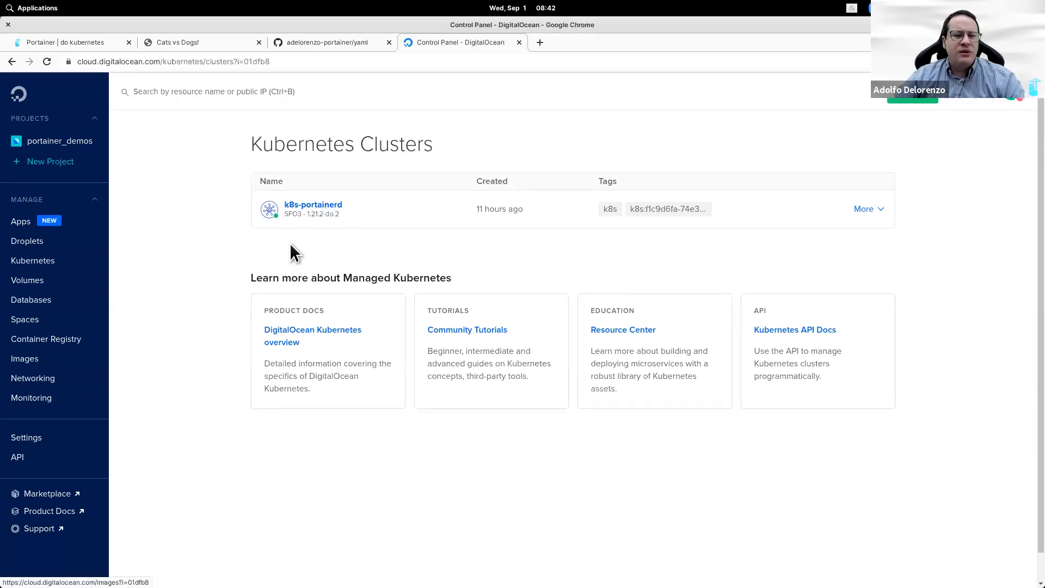
pyautogui.click(305, 207)
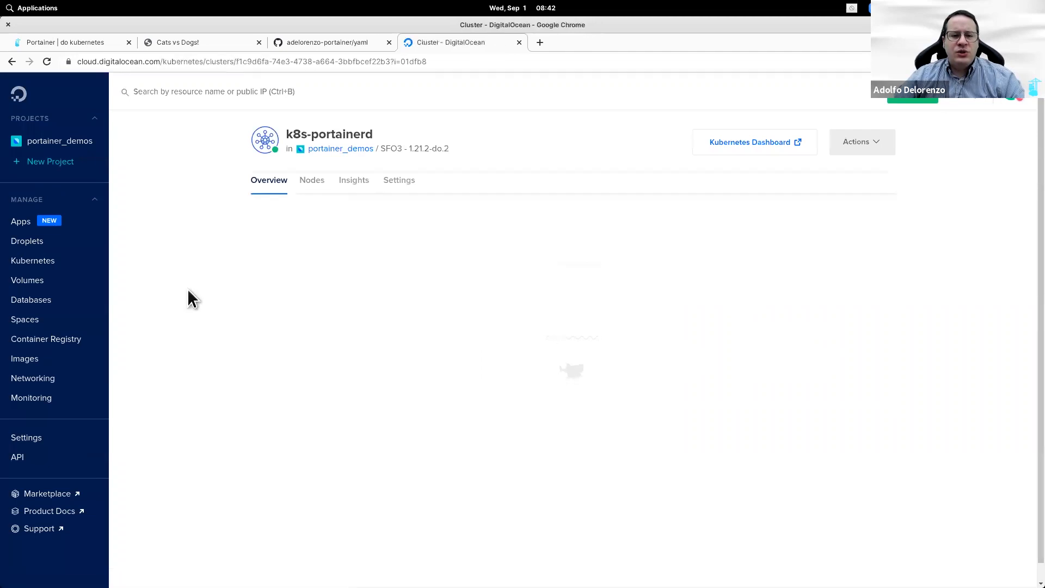
# Step: Find node portainerd-8032f and copy its public IP from the 143.244.210.202 load balancer
pyautogui.click(313, 186)
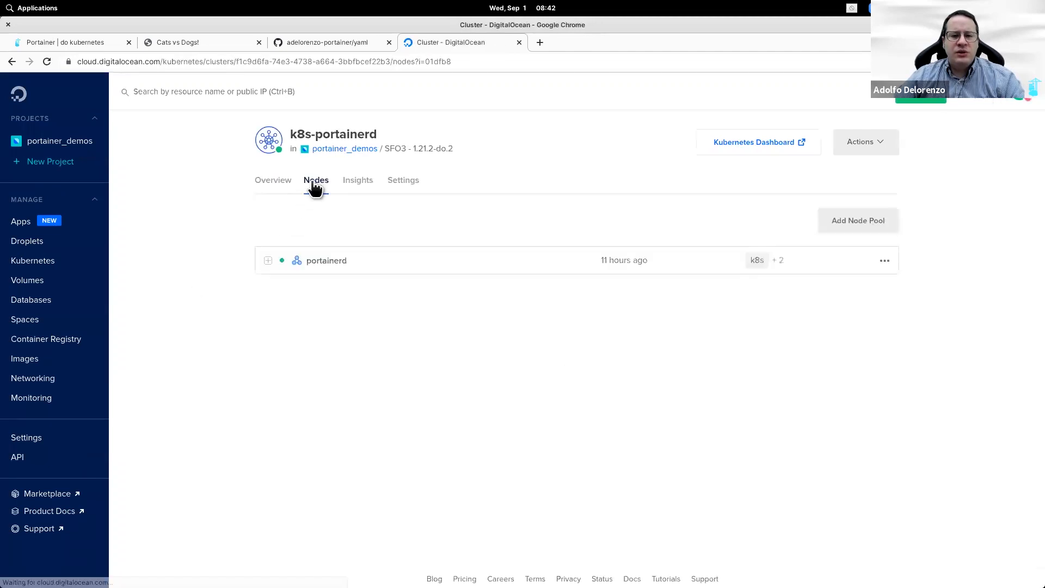
pyautogui.click(269, 263)
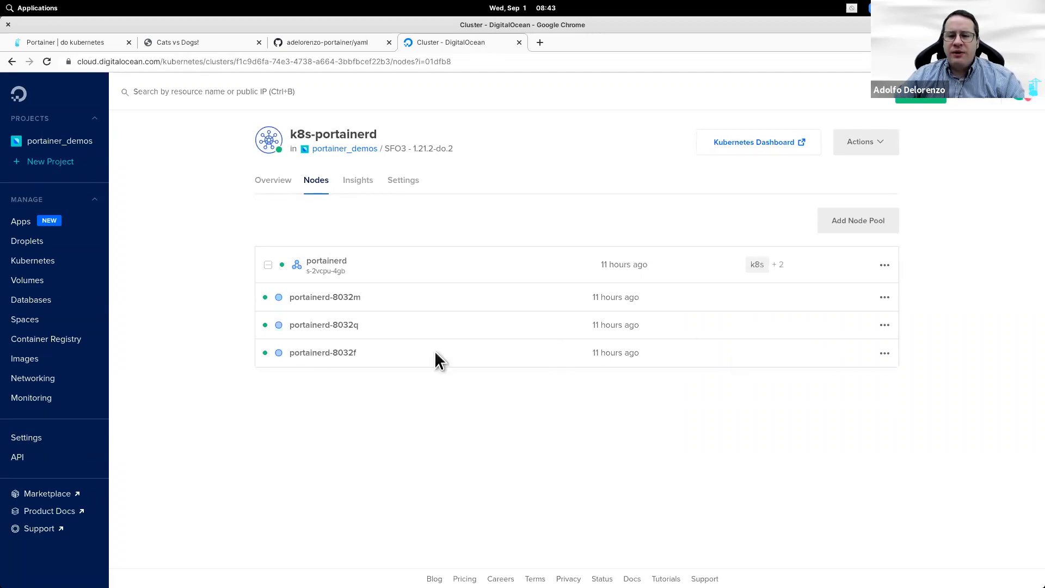
pyautogui.doubleClick(329, 352)
pyautogui.click(884, 353)
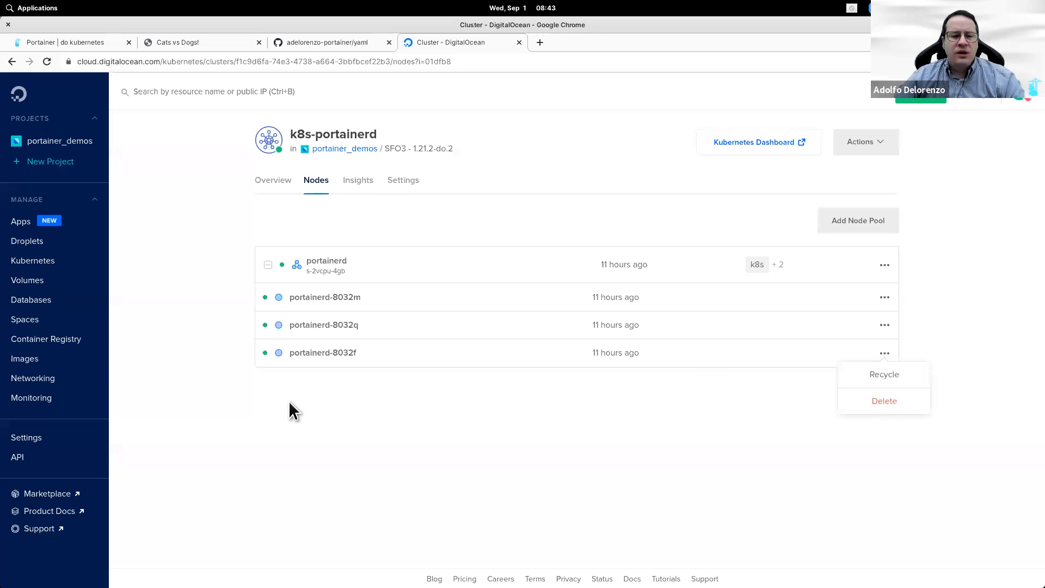
pyautogui.click(54, 380)
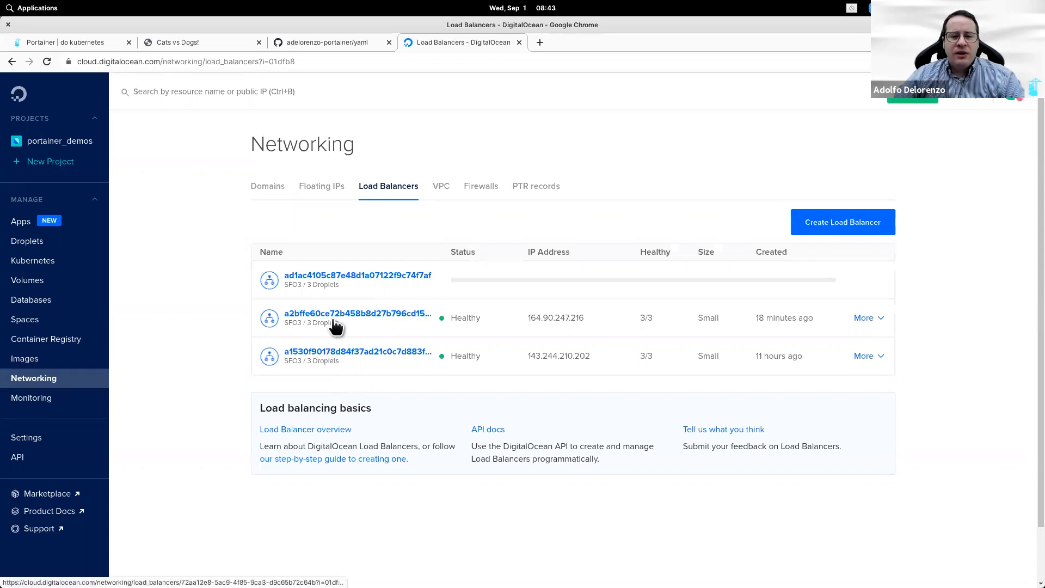
pyautogui.click(336, 357)
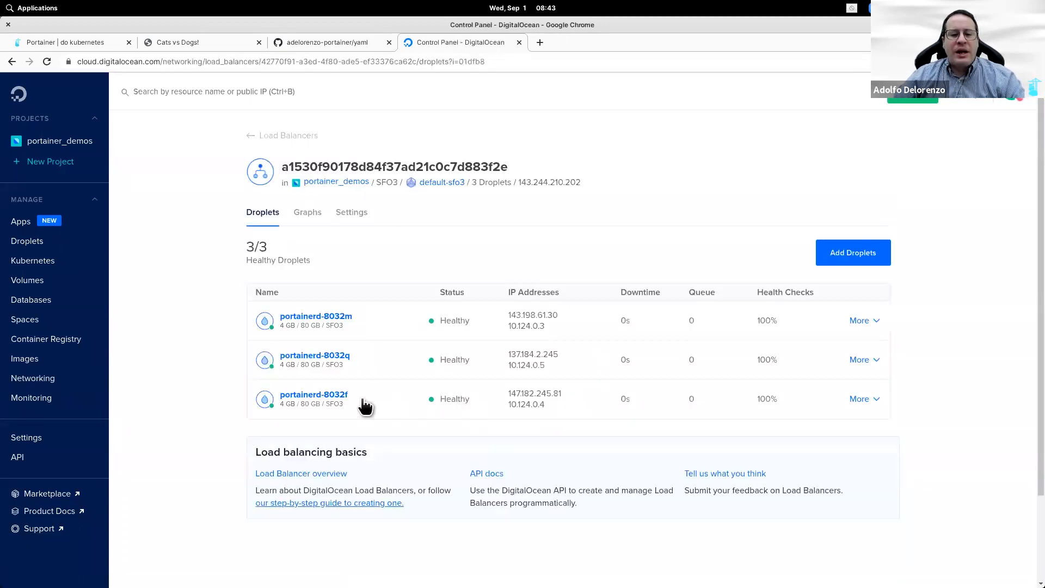
pyautogui.click(572, 394)
# Step: Load the Cats vs Dogs vote app at 147.182.245.81:31993 in a new tab
pyautogui.click(538, 42)
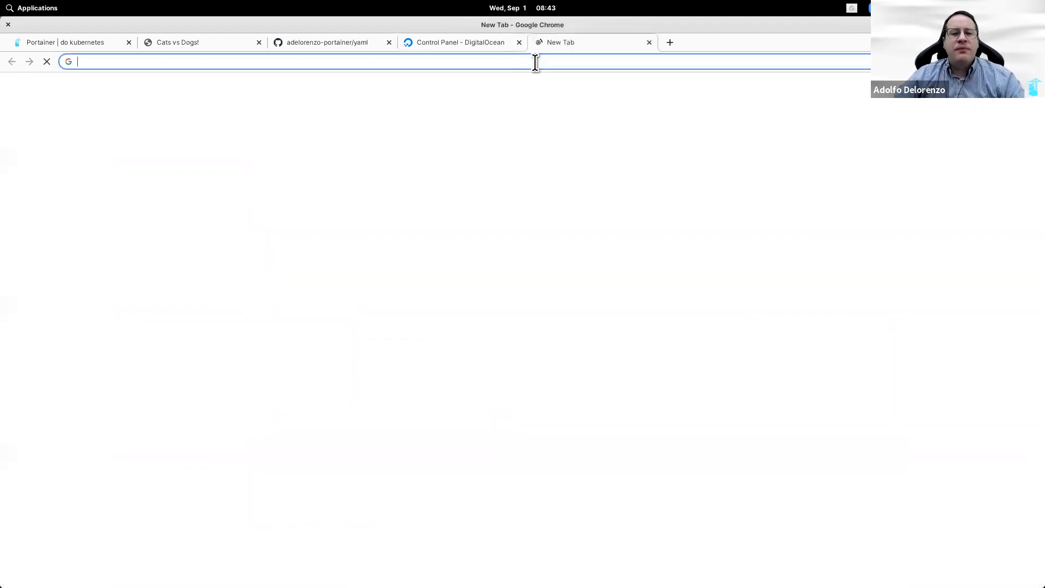
pyautogui.hotkey('ctrl', 'v')
pyautogui.write(':')
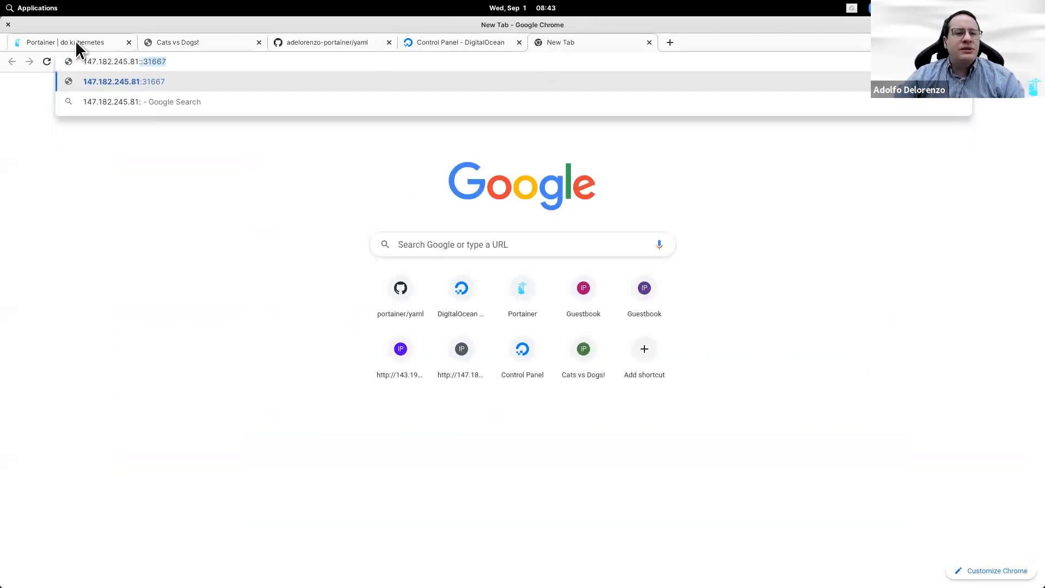
pyautogui.hotkey('ctrl', '1')
pyautogui.scroll(3, 604, 455)
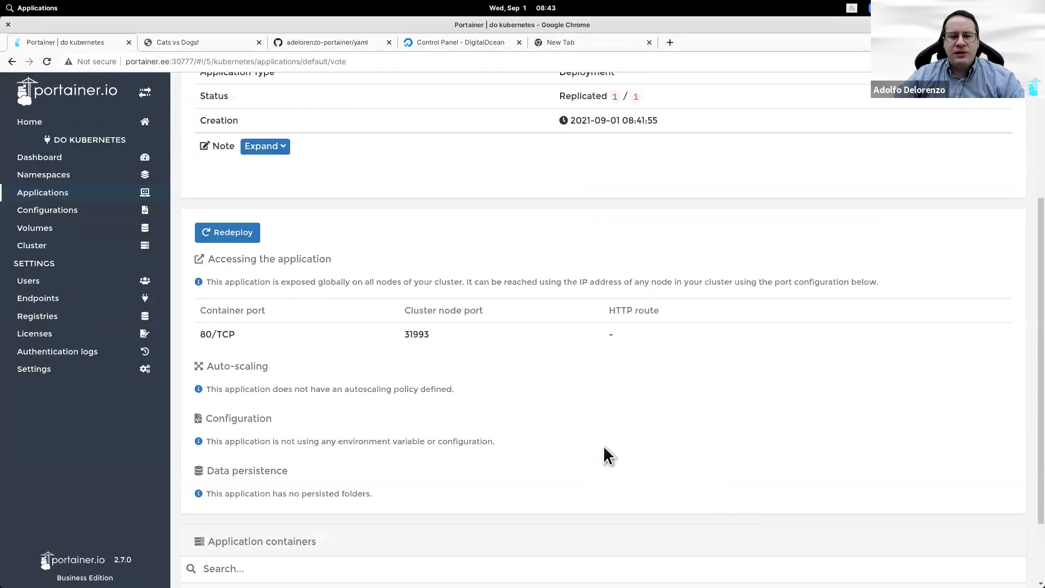
pyautogui.doubleClick(419, 362)
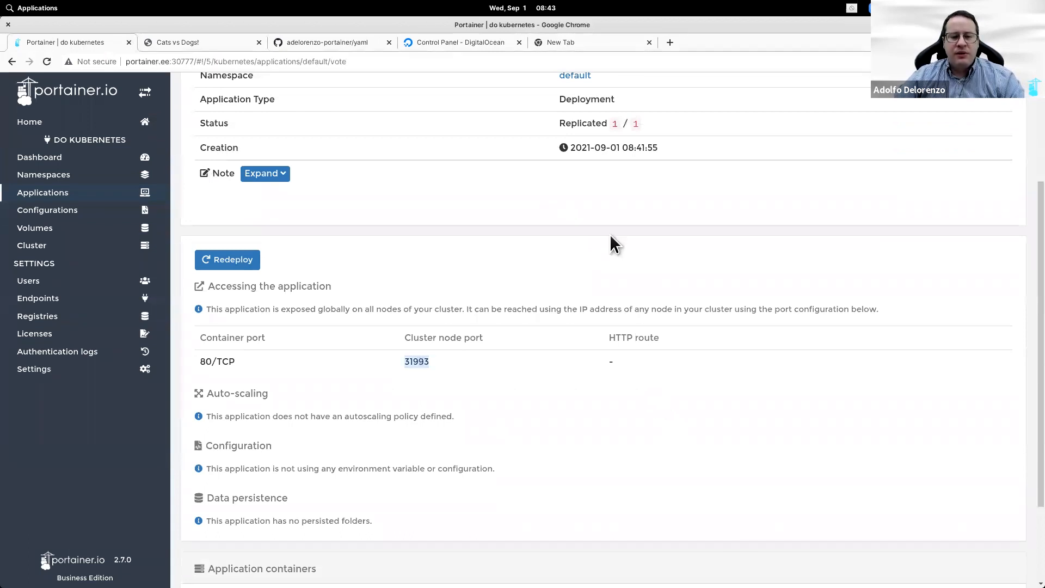
pyautogui.hotkey('ctrl', '5')
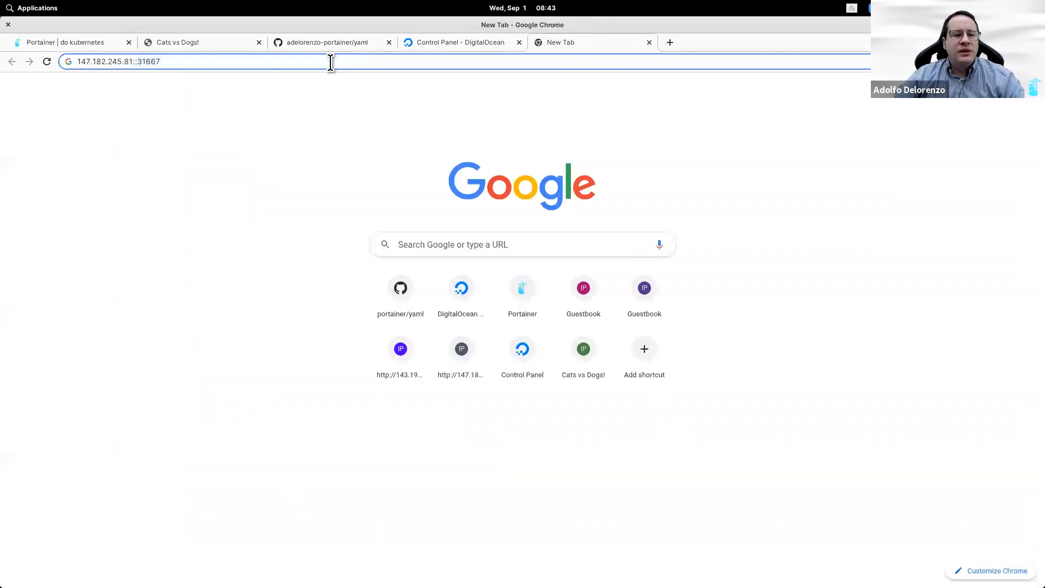
pyautogui.doubleClick(330, 62)
pyautogui.press('BackSpace')
pyautogui.press('BackSpace')
pyautogui.write('31993')
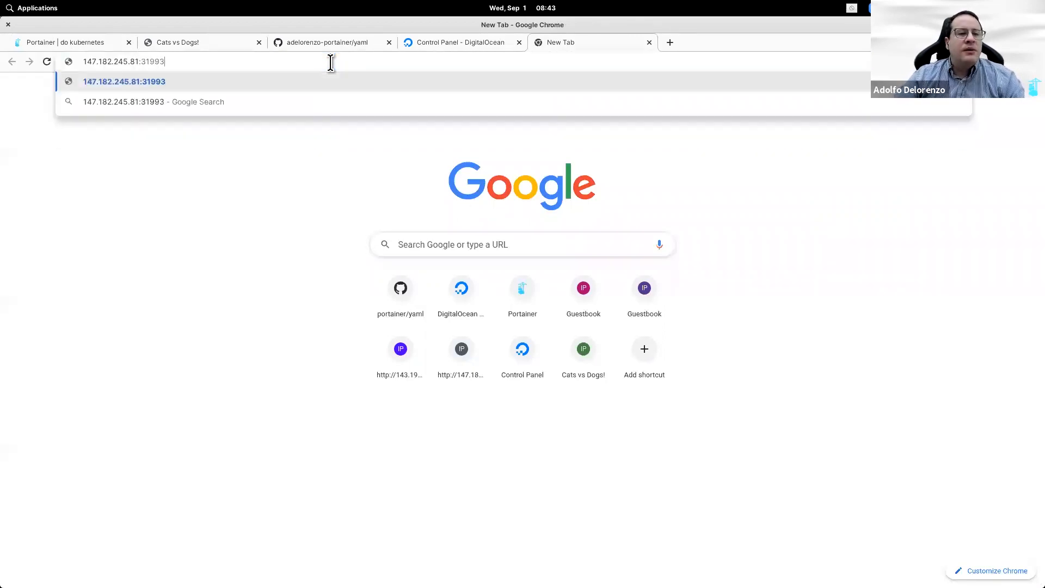
pyautogui.press('Return')
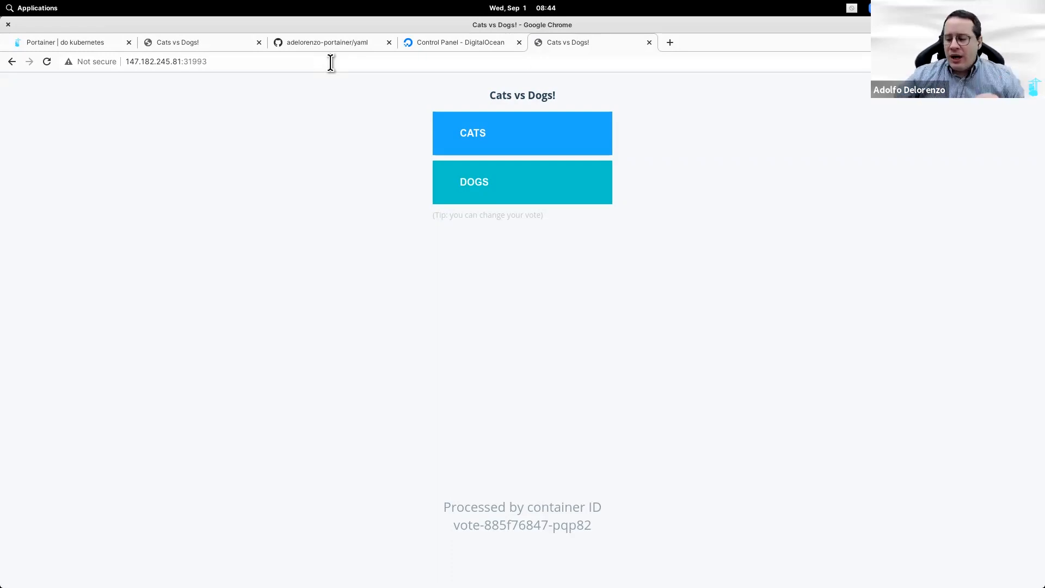
# Step: Start a new stack named gitlab on the docker endpoint, built from a Git repository
pyautogui.click(27, 42)
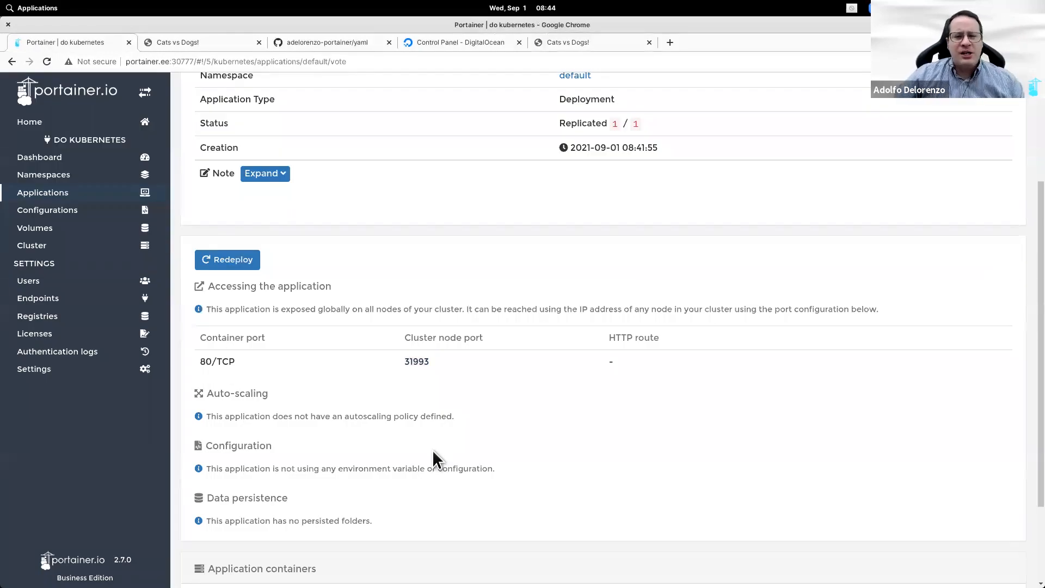
pyautogui.click(55, 128)
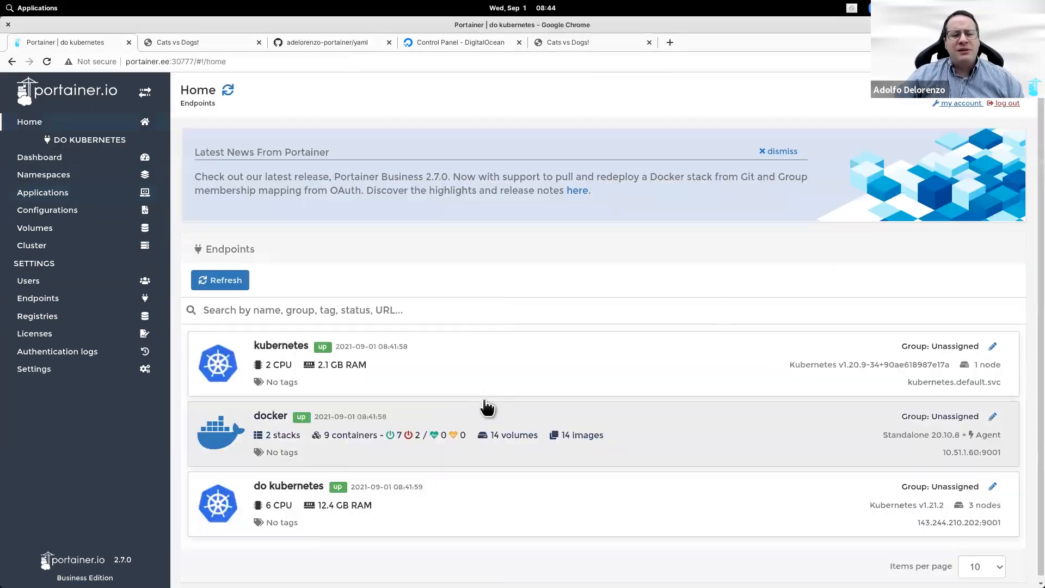
pyautogui.click(485, 432)
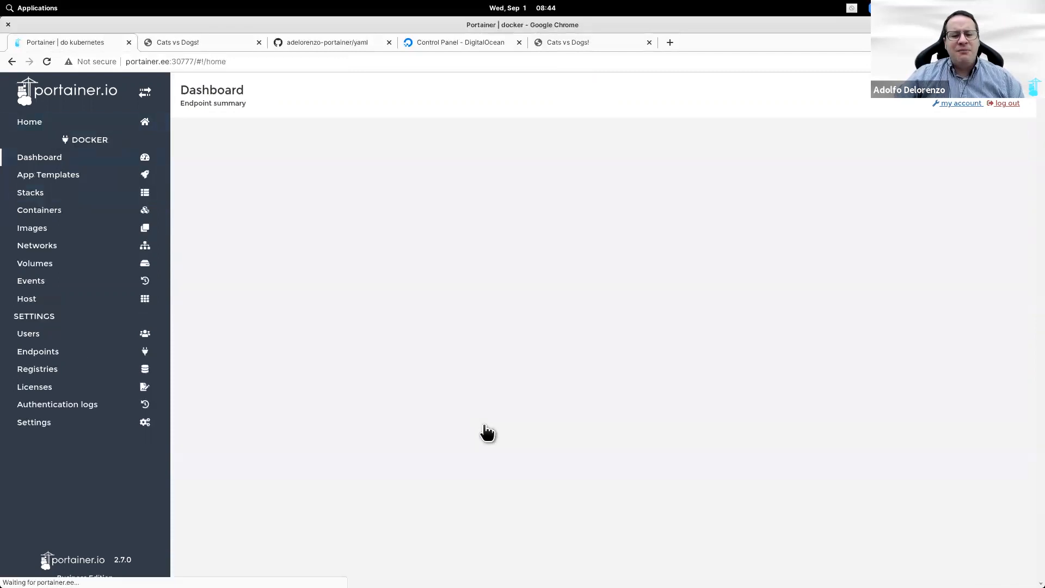
pyautogui.click(84, 194)
pyautogui.click(284, 175)
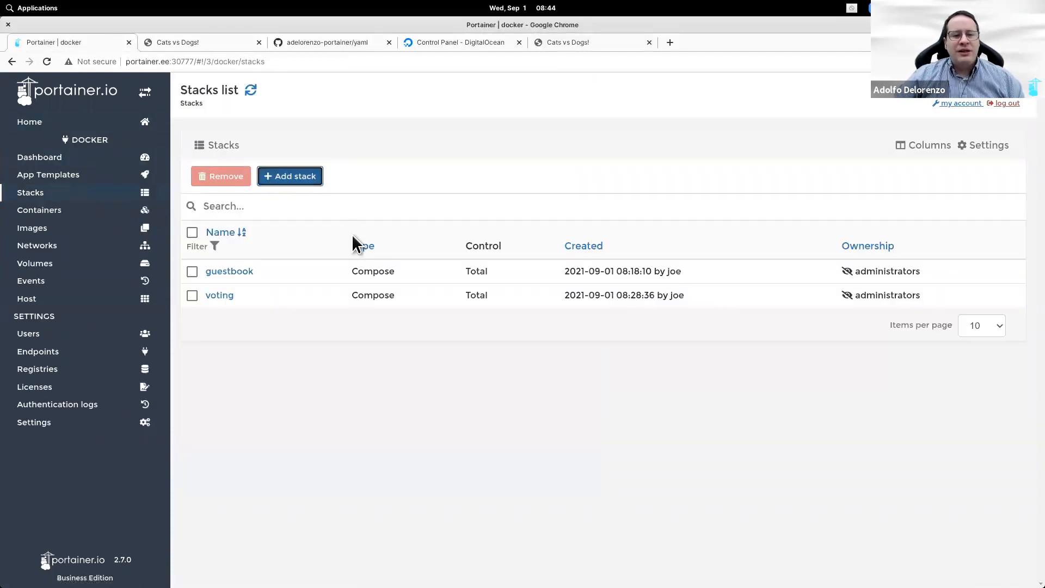
pyautogui.write('gitlab')
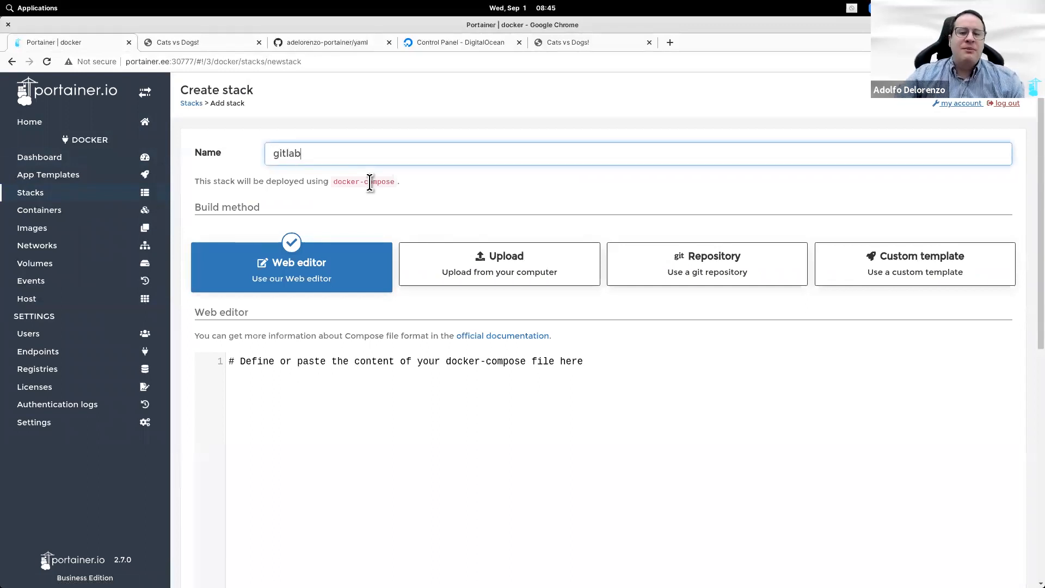
pyautogui.click(714, 265)
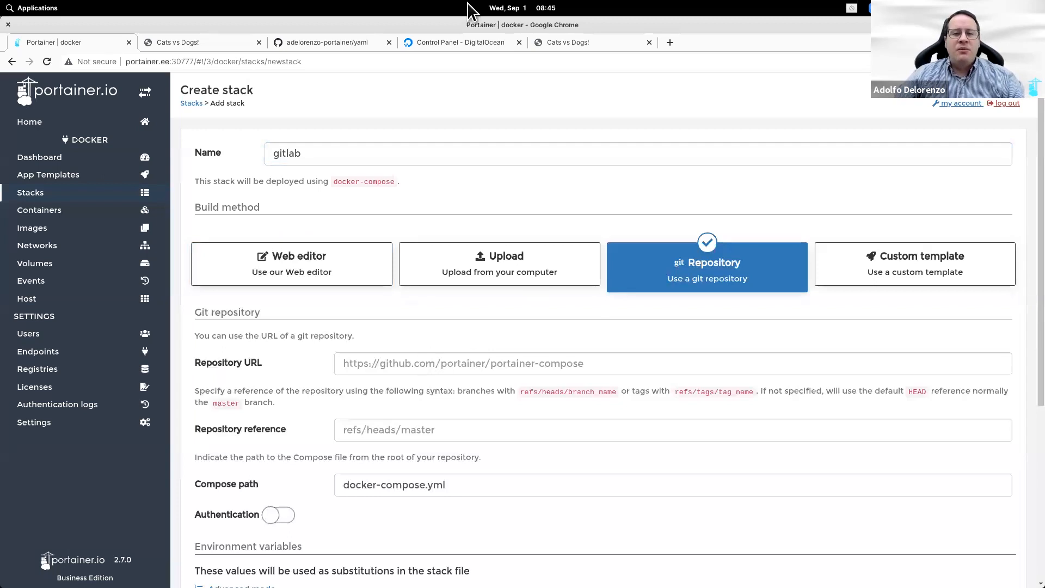
# Step: Enter the yaml GitHub repository URL and reference refs/heads/main
pyautogui.click(314, 48)
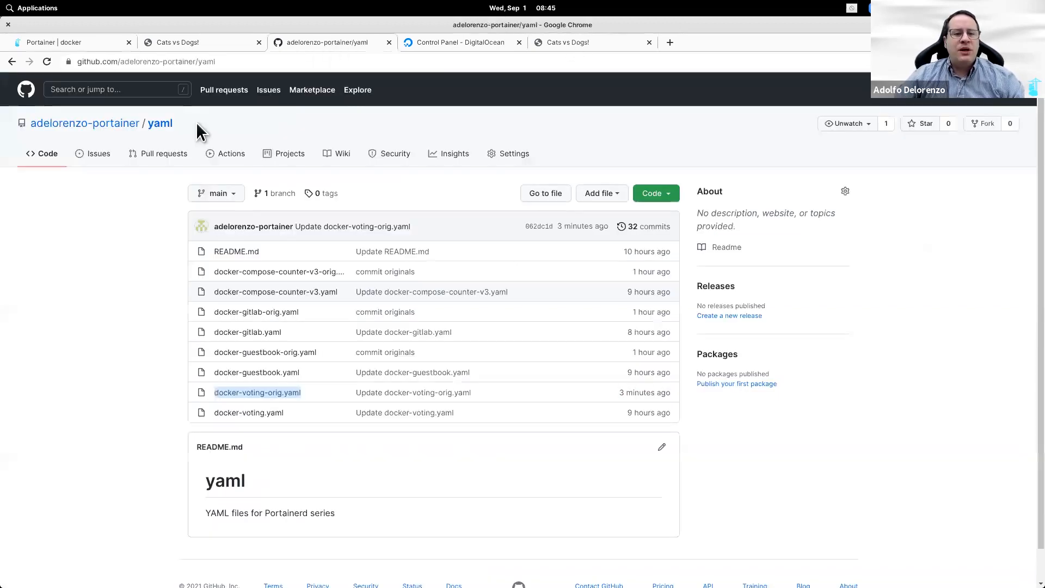
pyautogui.click(242, 61)
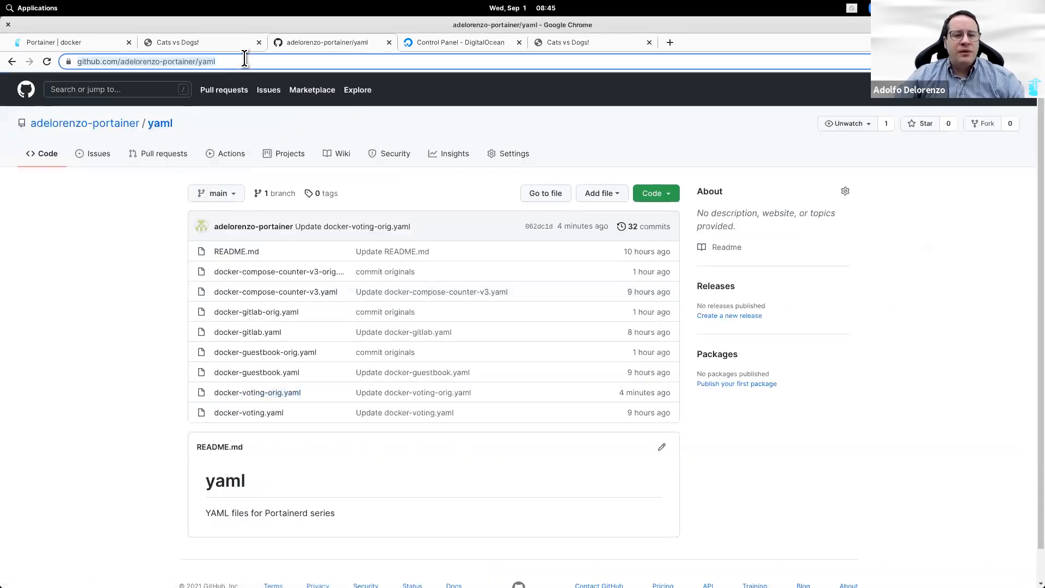
pyautogui.hotkey('ctrl', 'c')
pyautogui.hotkey('ctrl', '1')
pyautogui.click(447, 363)
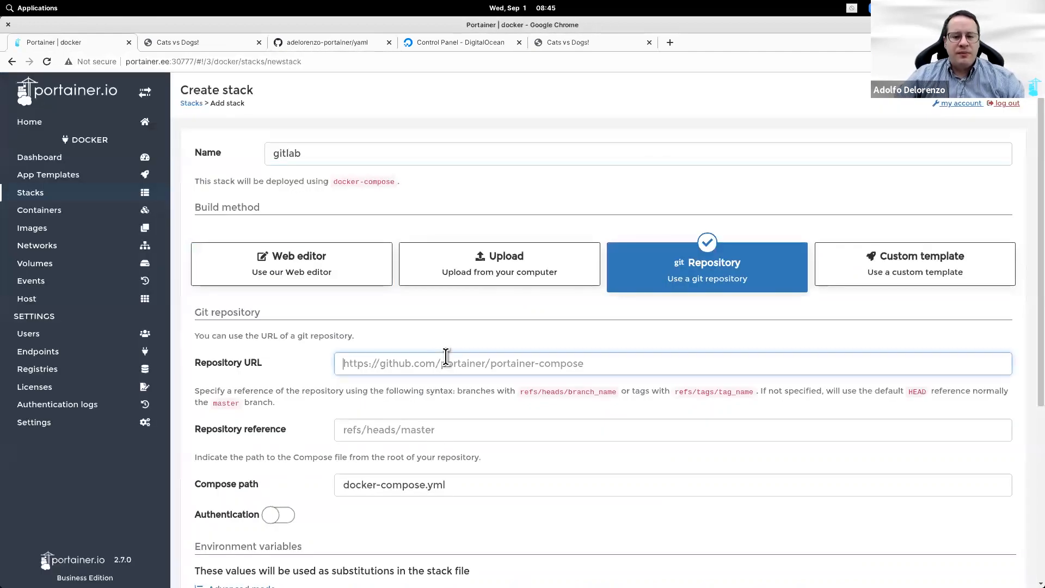
pyautogui.hotkey('ctrl', 'v')
pyautogui.click(419, 429)
pyautogui.write('re')
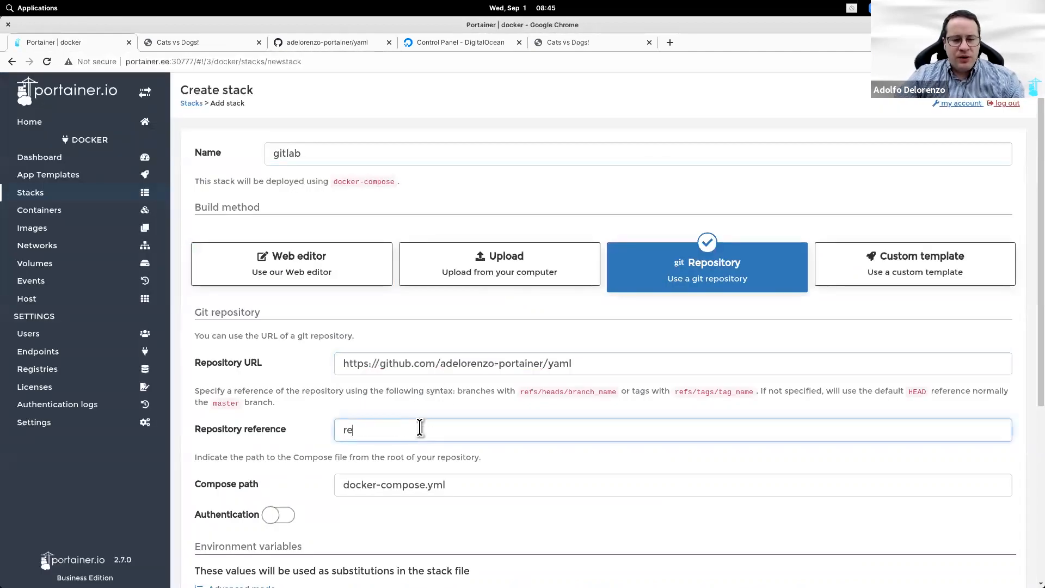
pyautogui.write('fs/h')
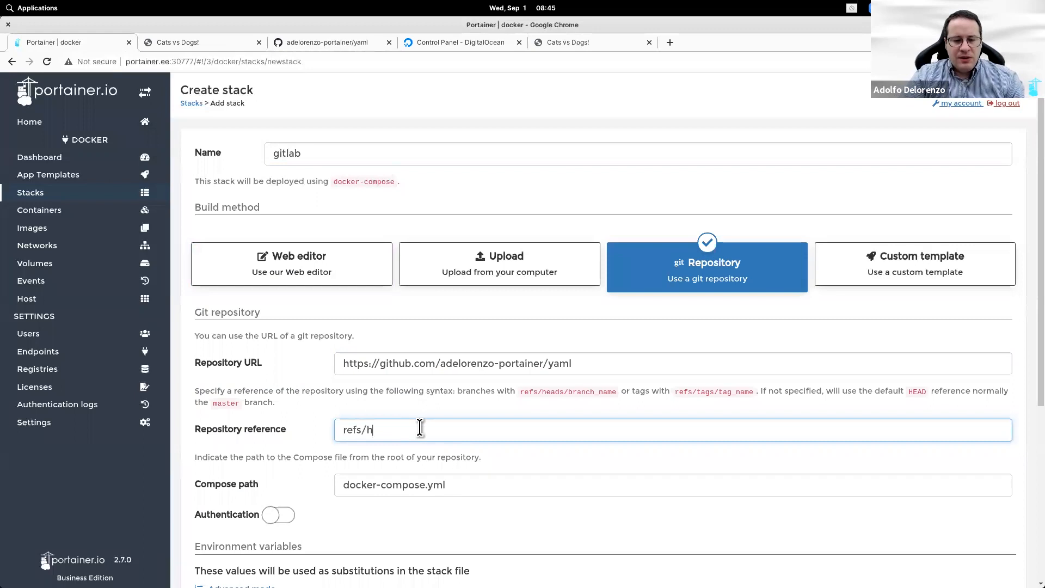
pyautogui.write('eads/mai')
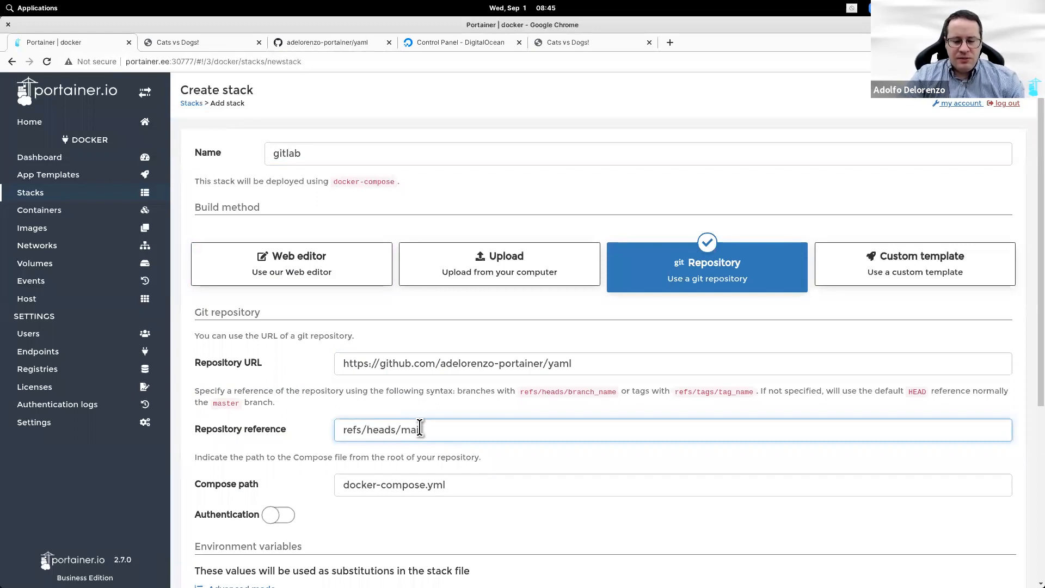
pyautogui.write('n')
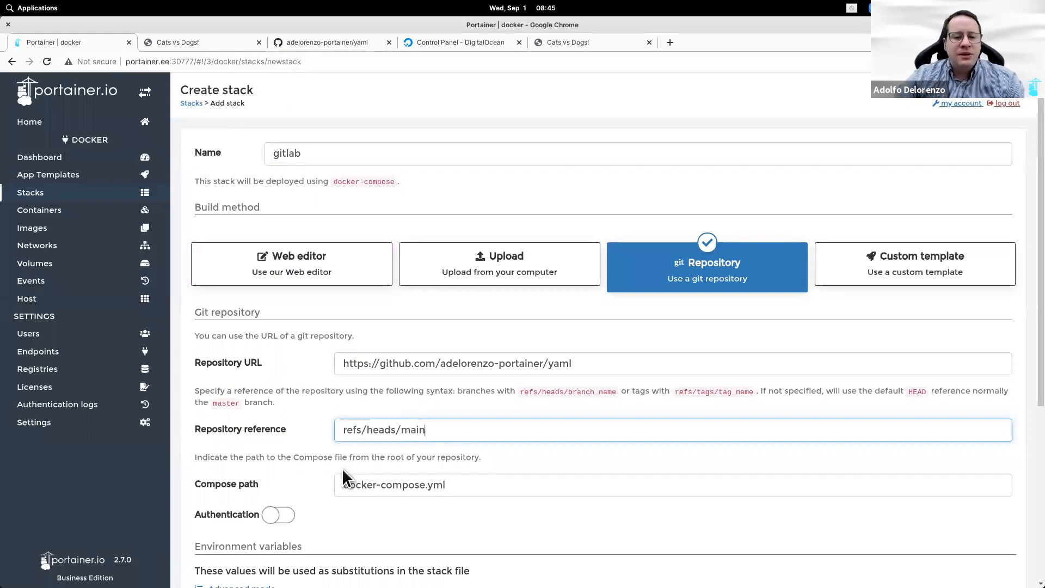
# Step: Set the compose path to docker-gitlab-orig.yaml, deploy, and view the running containers
pyautogui.hotkey('ctrl', '3')
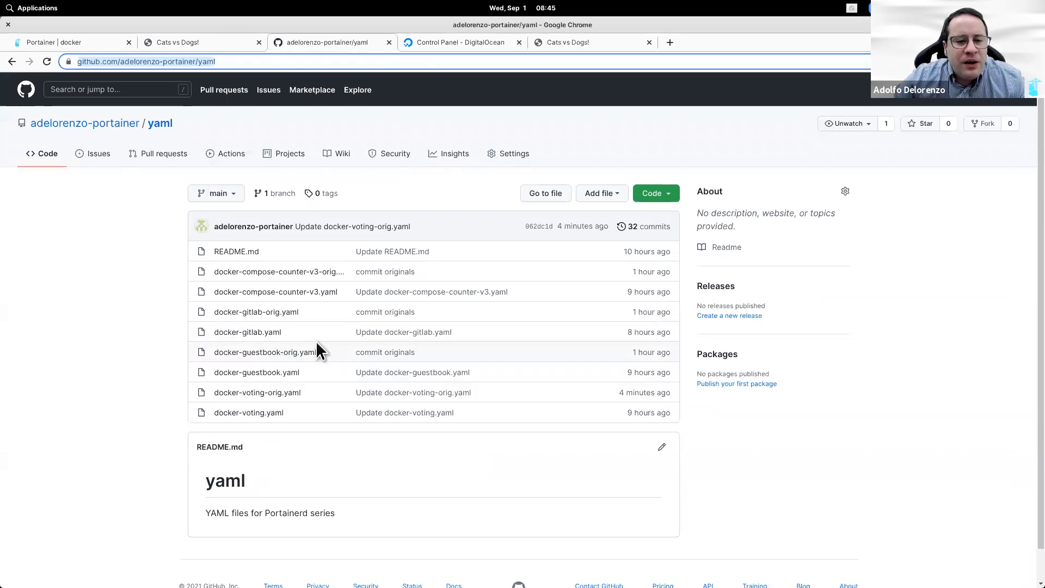
pyautogui.tripleClick(315, 315)
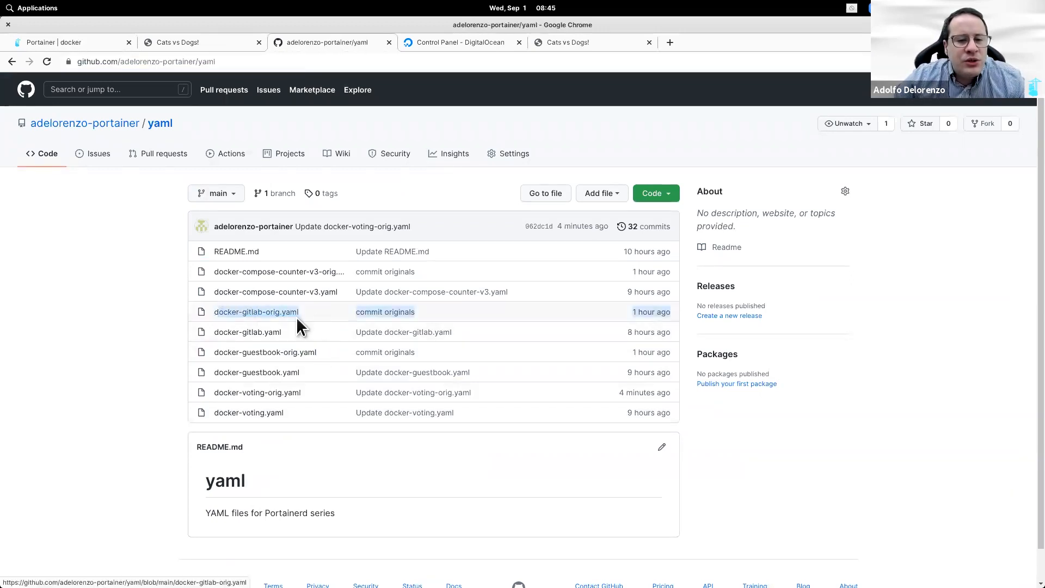
pyautogui.moveTo(301, 313); pyautogui.dragTo(214, 313)
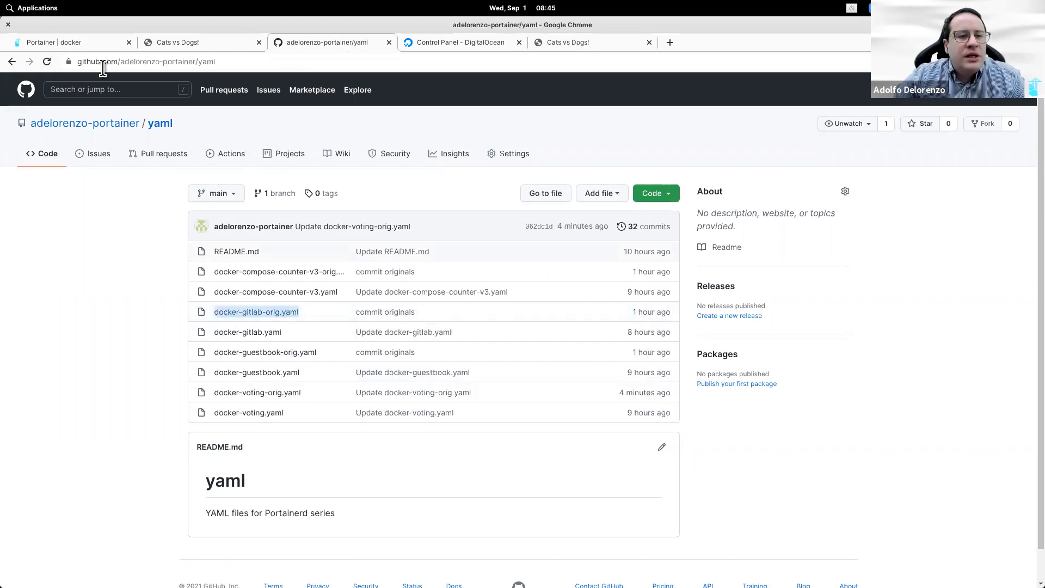
pyautogui.hotkey('ctrl', '1')
pyautogui.click(478, 485)
pyautogui.hotkey('ctrl', 'a')
pyautogui.hotkey('ctrl', 'v')
pyautogui.scroll(-5, 288, 511)
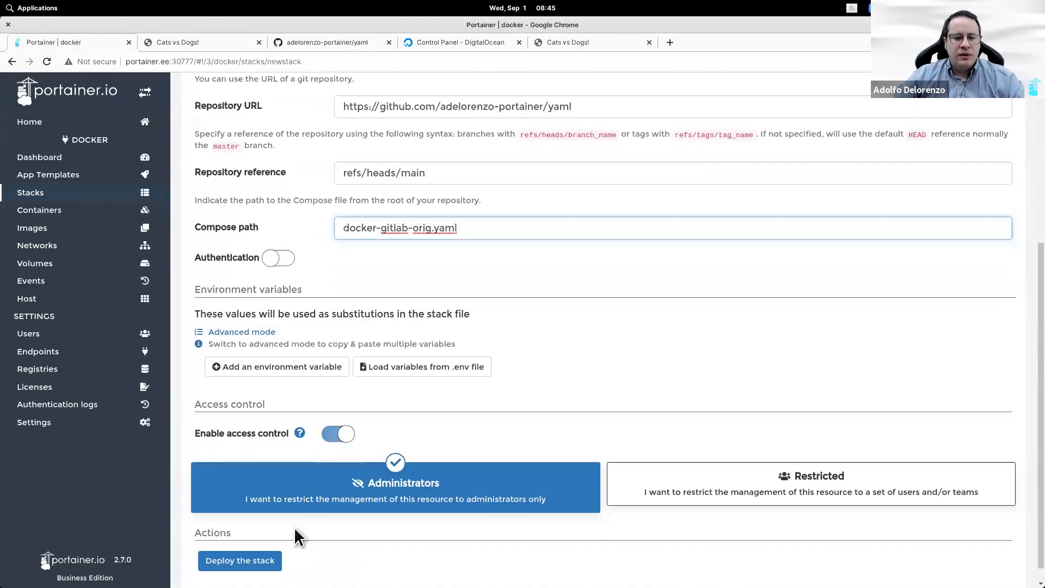
pyautogui.scroll(-1, 272, 539)
pyautogui.click(240, 543)
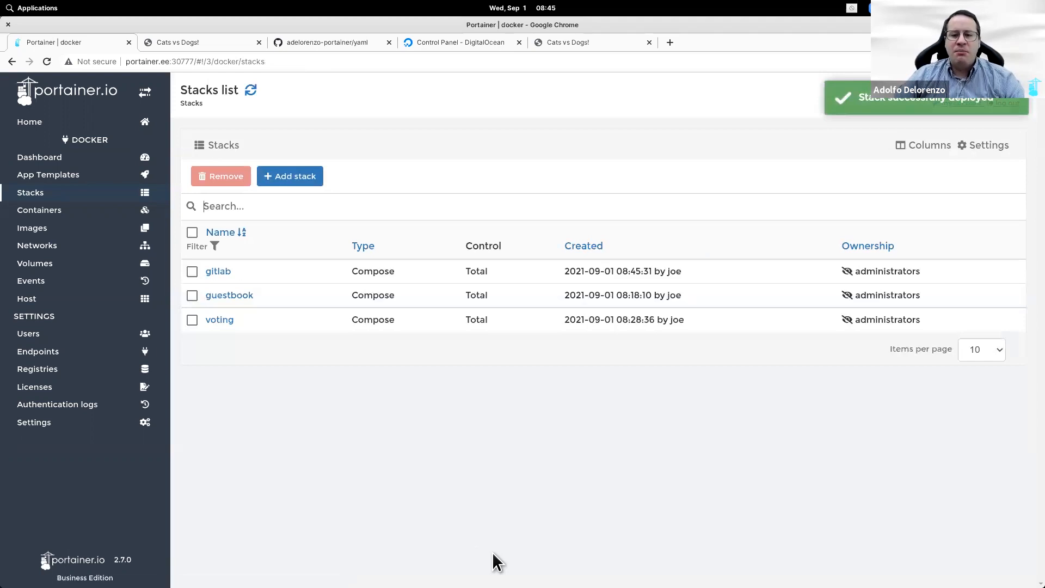
pyautogui.click(82, 210)
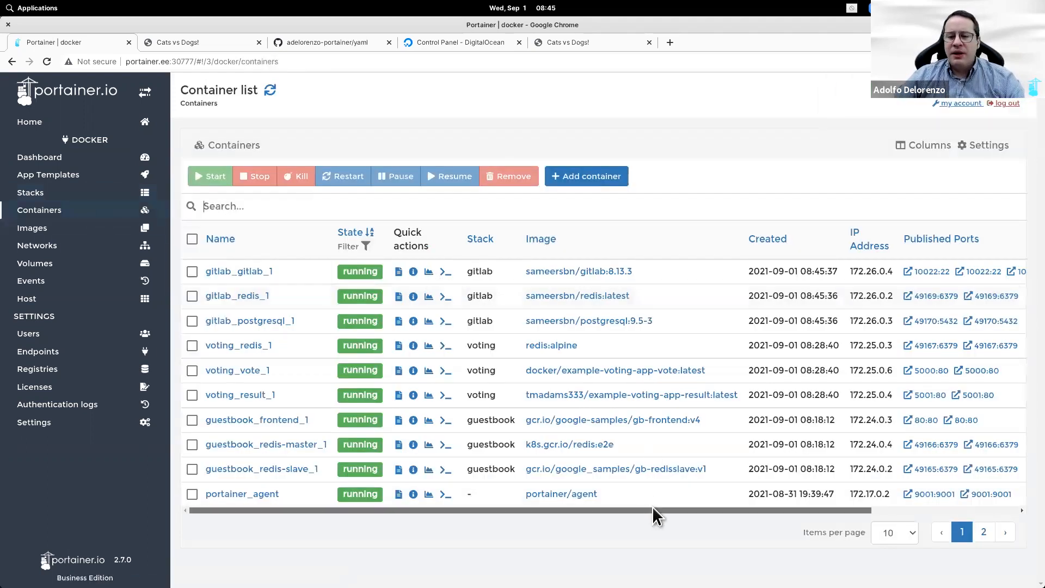
pyautogui.hscroll(3, 838, 496)
pyautogui.hscroll(3, 841, 504)
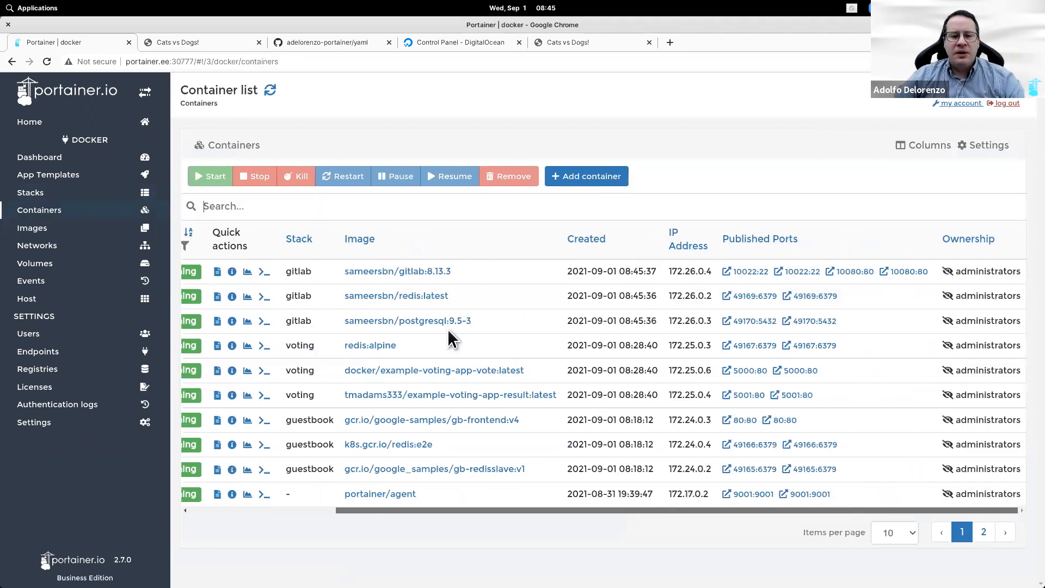
pyautogui.hscroll(-3, 452, 338)
pyautogui.click(398, 274)
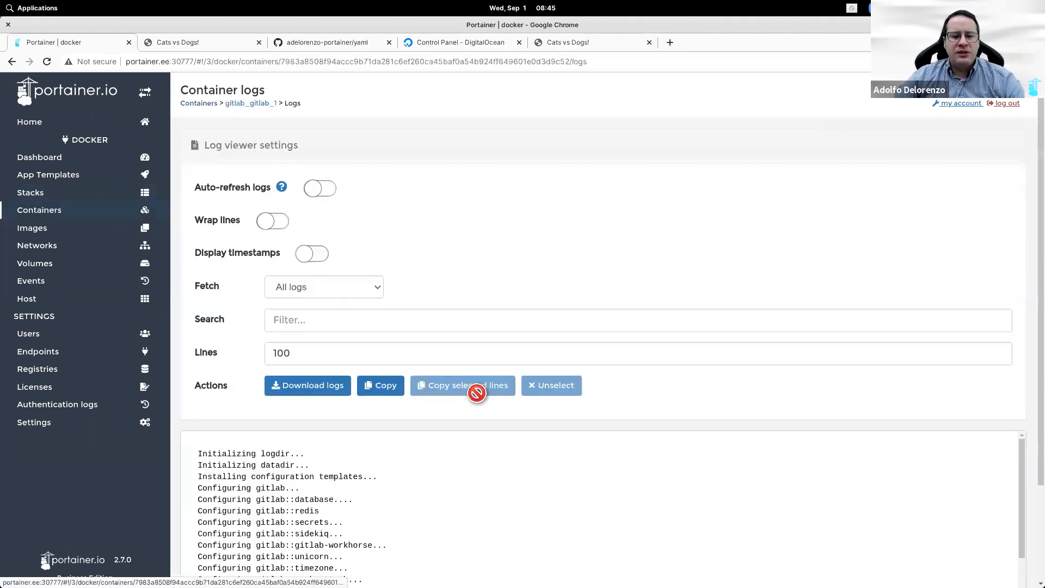
pyautogui.scroll(-3, 477, 392)
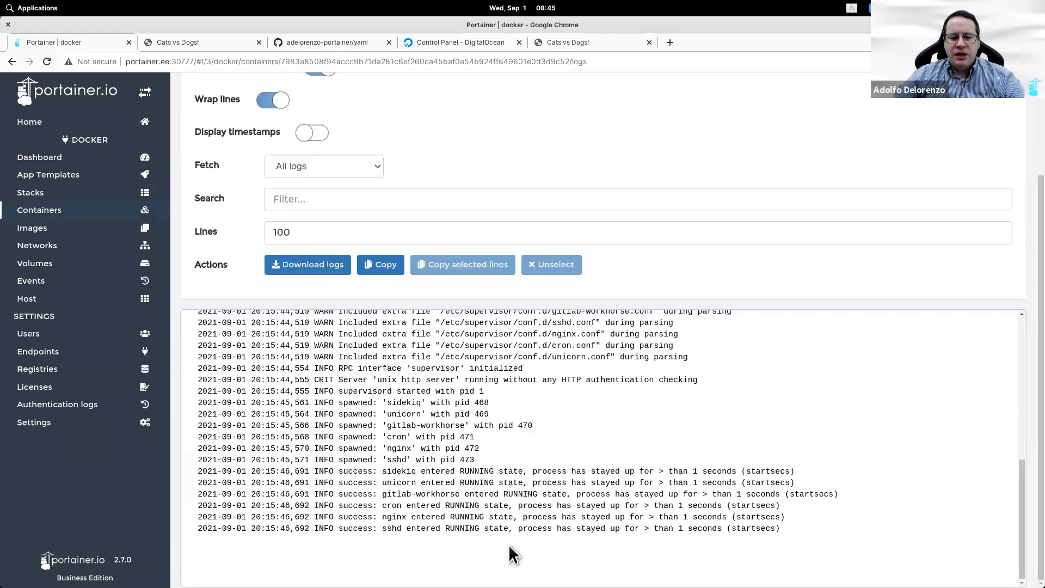
pyautogui.scroll(3, 256, 120)
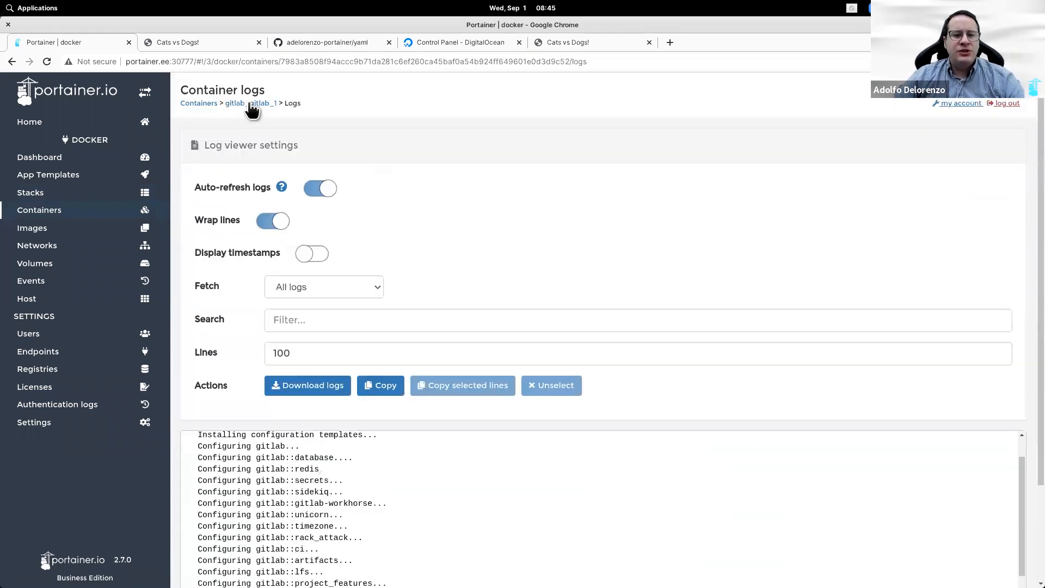
pyautogui.click(252, 107)
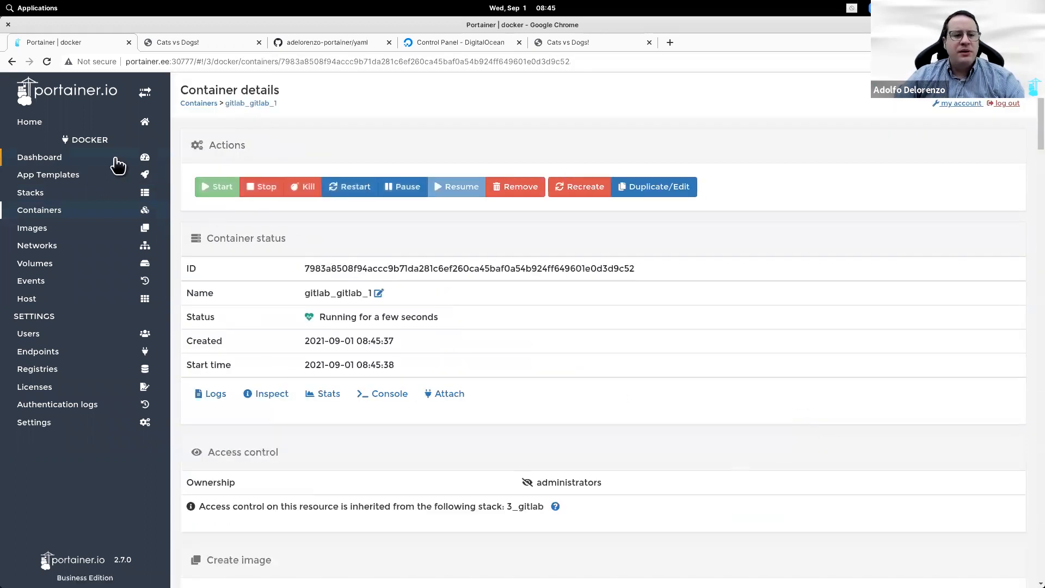
pyautogui.click(71, 216)
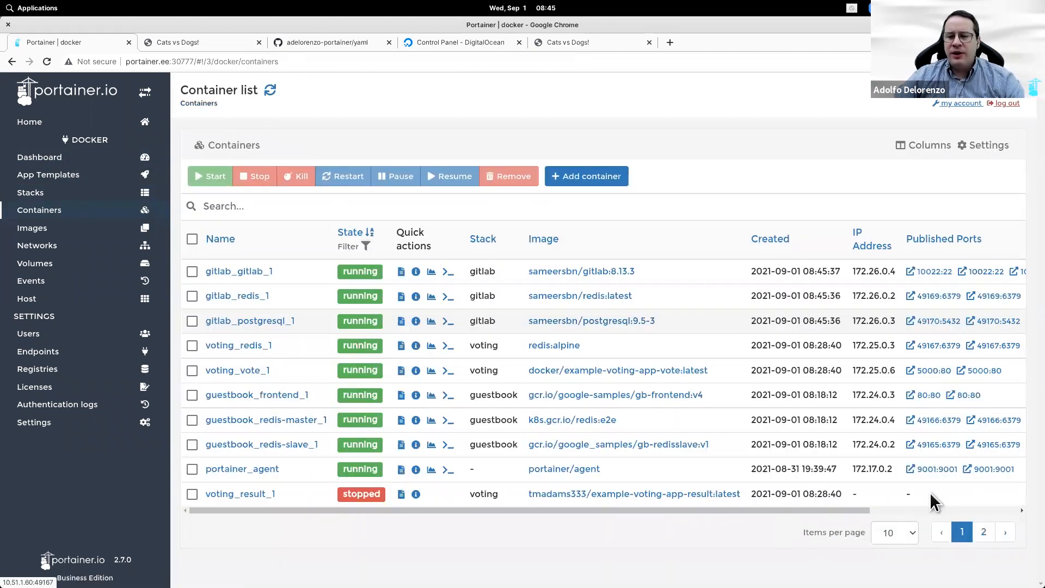
pyautogui.hscroll(3, 841, 280)
# Step: Retry GitLab at 10.51.1.60:10080, which Chrome keeps blocking with ERR_UNSAFE_PORT
pyautogui.click(842, 278)
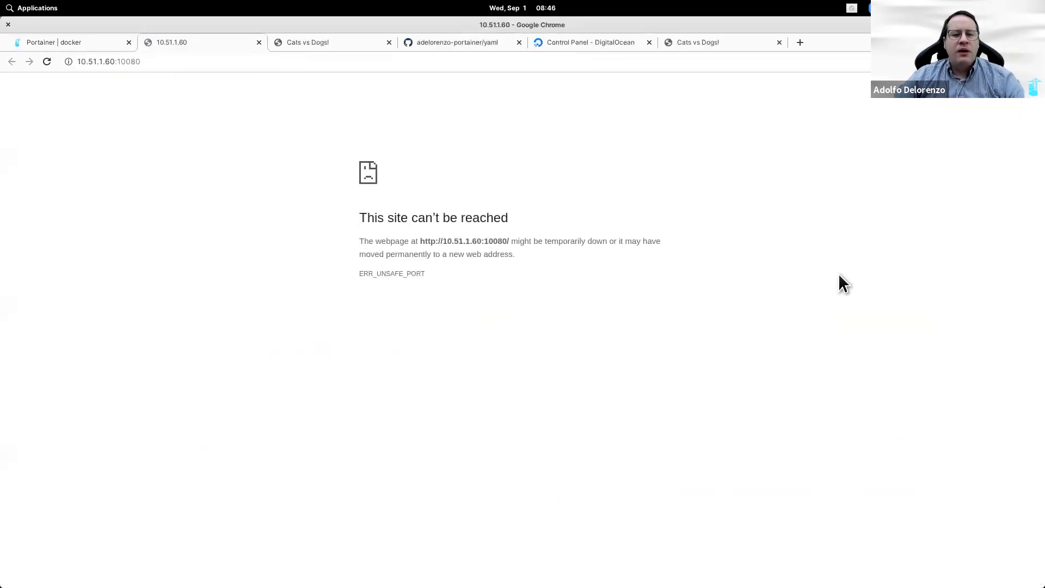
pyautogui.click(47, 61)
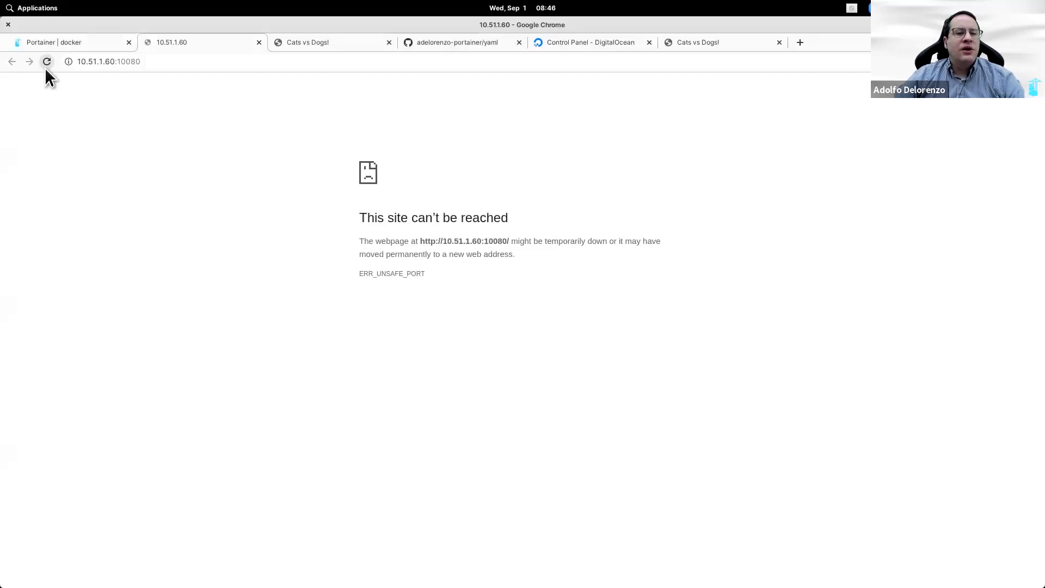
pyautogui.moveTo(143, 62); pyautogui.dragTo(117, 63)
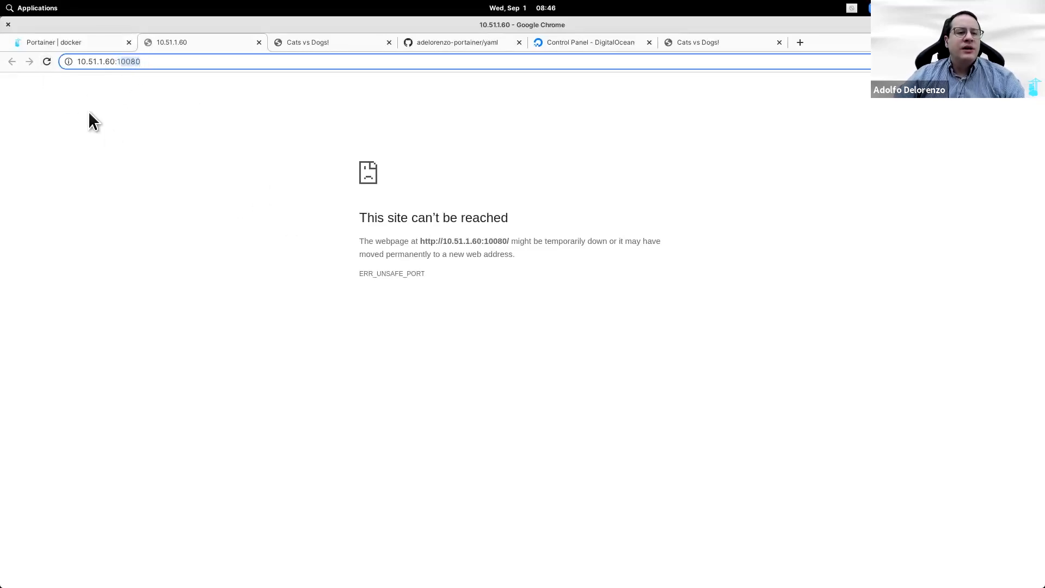
pyautogui.click(41, 64)
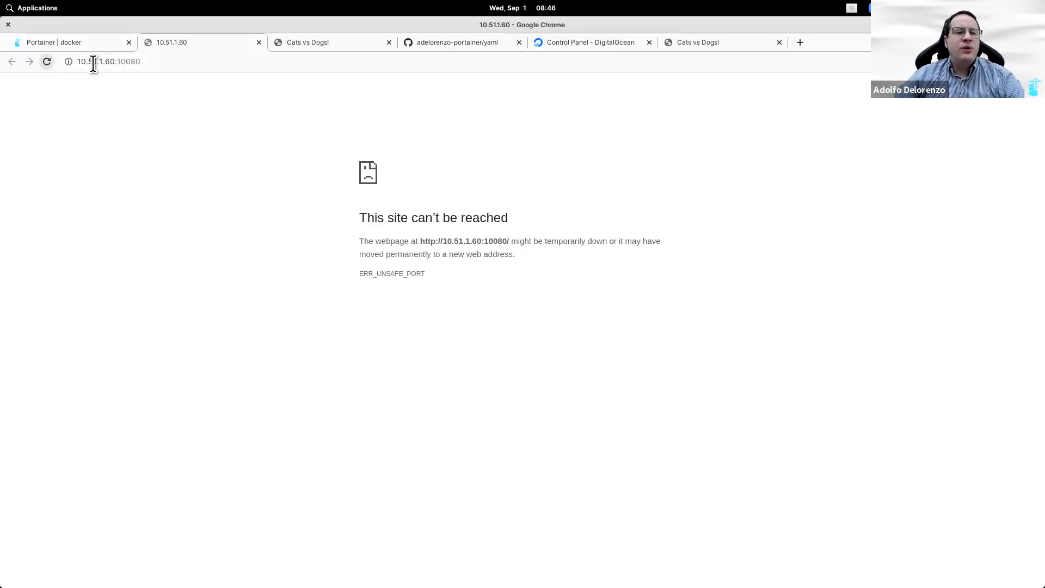
# Step: Glance at Portainer's container list, then open docker-gitlab-orig.yaml in the GitHub yaml repository
pyautogui.click(77, 44)
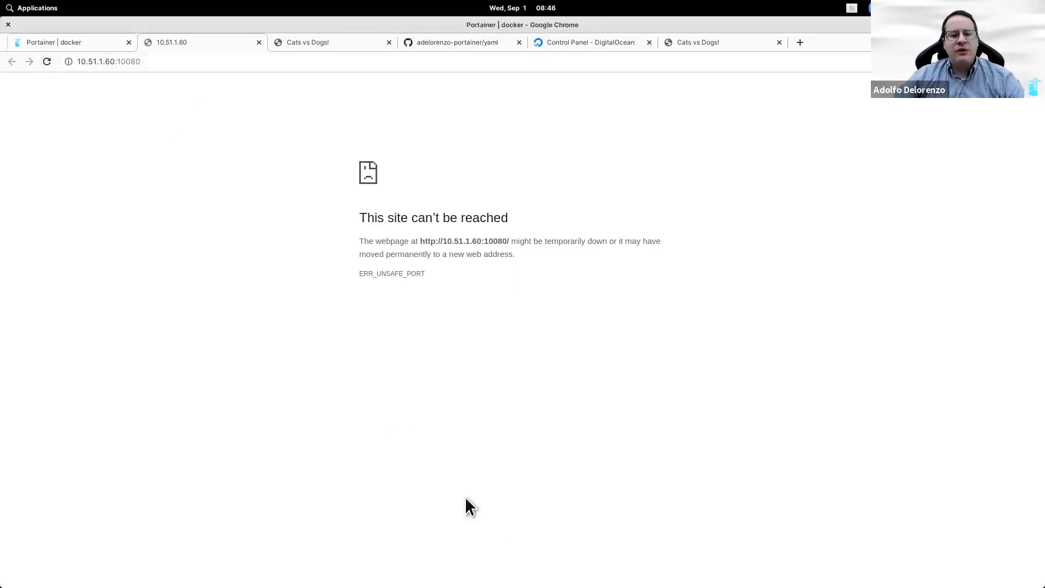
pyautogui.moveTo(633, 509); pyautogui.dragTo(501, 508)
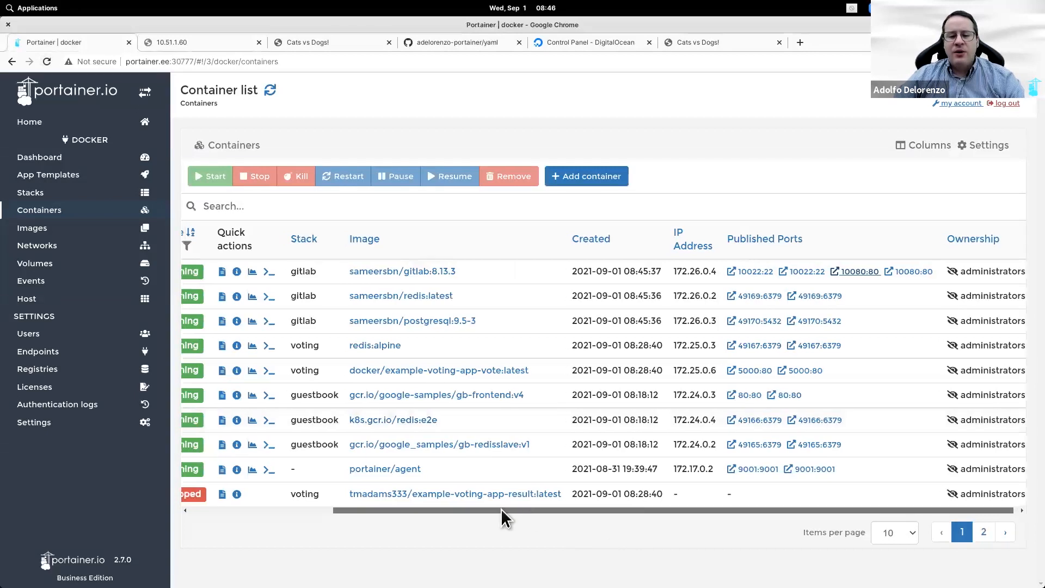
pyautogui.click(484, 39)
pyautogui.click(282, 317)
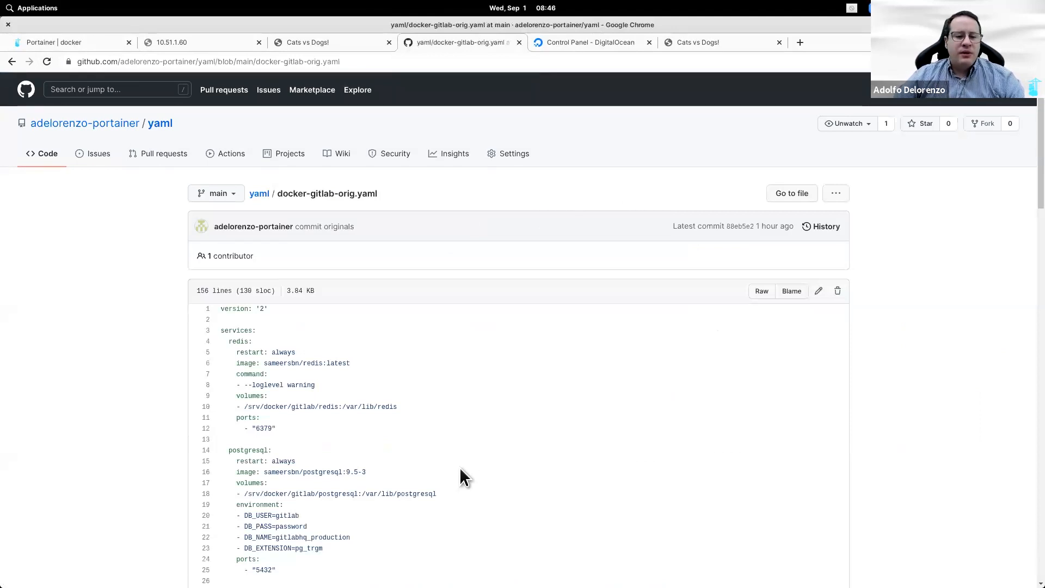
# Step: Replace host port 10080 with 82 on line 34 of docker-gitlab-orig.yaml and commit it
pyautogui.click(818, 294)
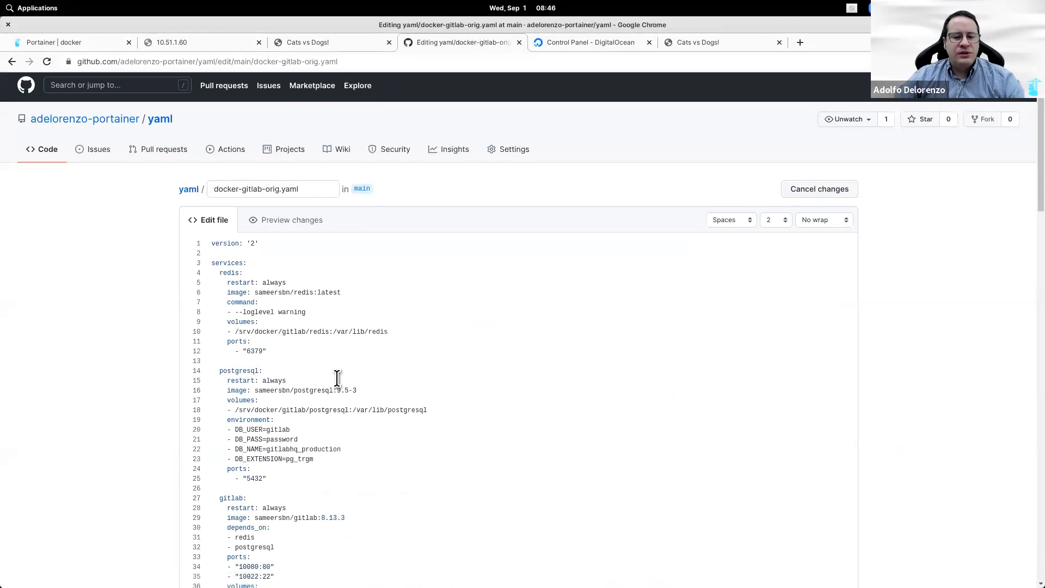
pyautogui.scroll(-3, 337, 378)
pyautogui.doubleClick(249, 427)
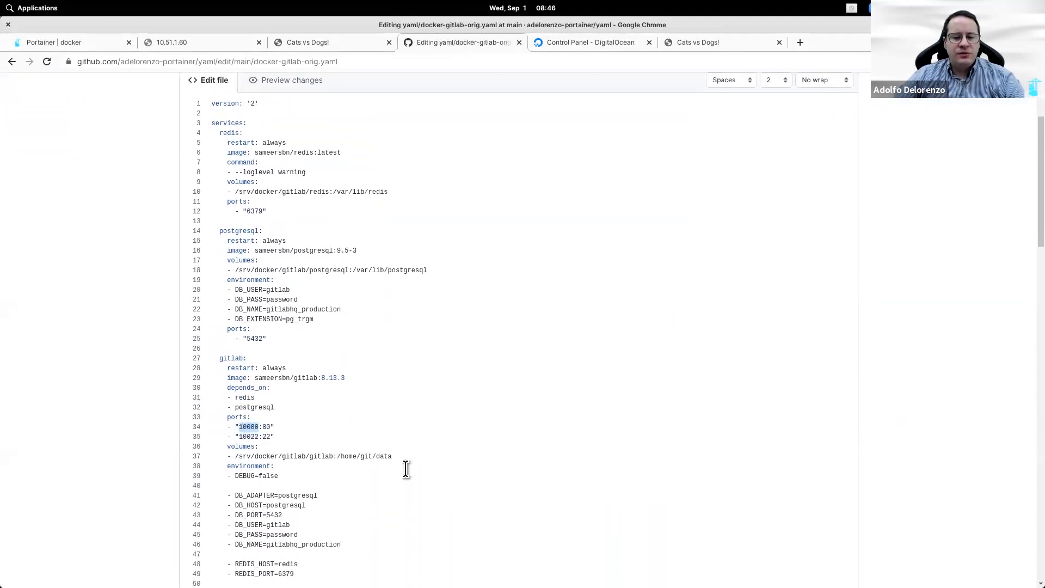
pyautogui.write('82')
pyautogui.scroll(-3, 452, 466)
pyautogui.scroll(-20, 448, 473)
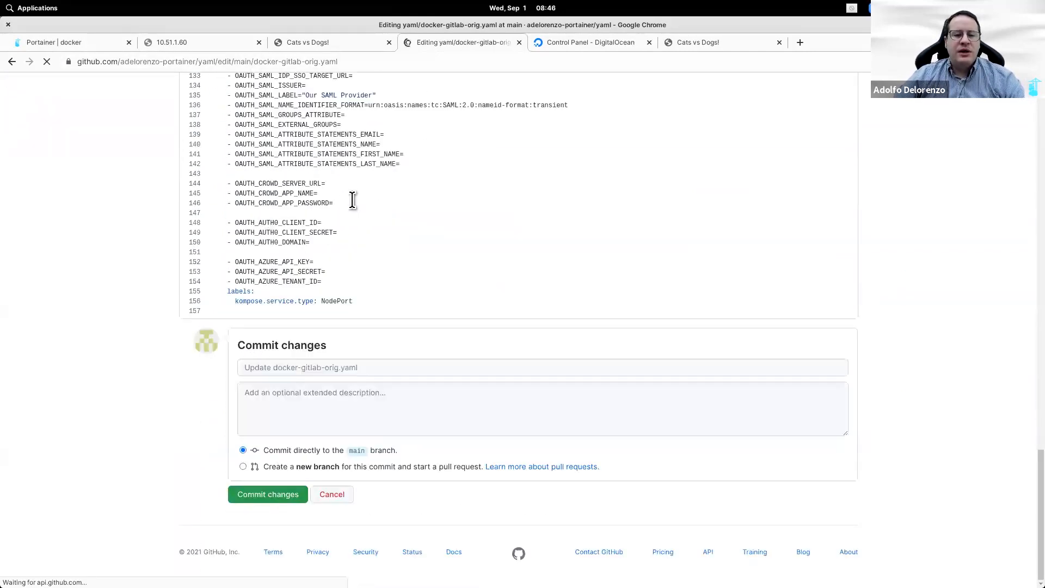
pyautogui.scroll(-10, 309, 406)
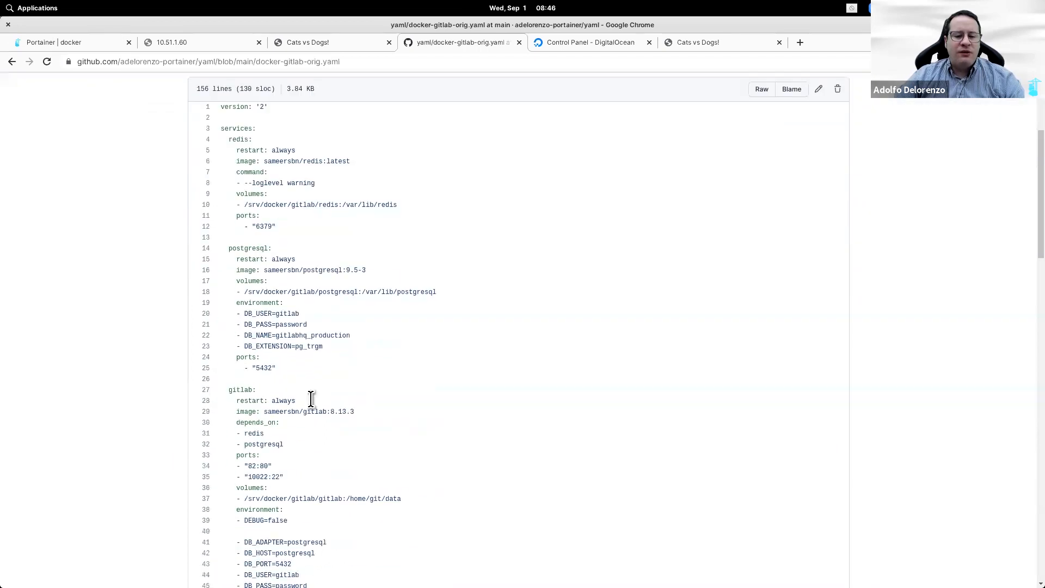
pyautogui.click(94, 48)
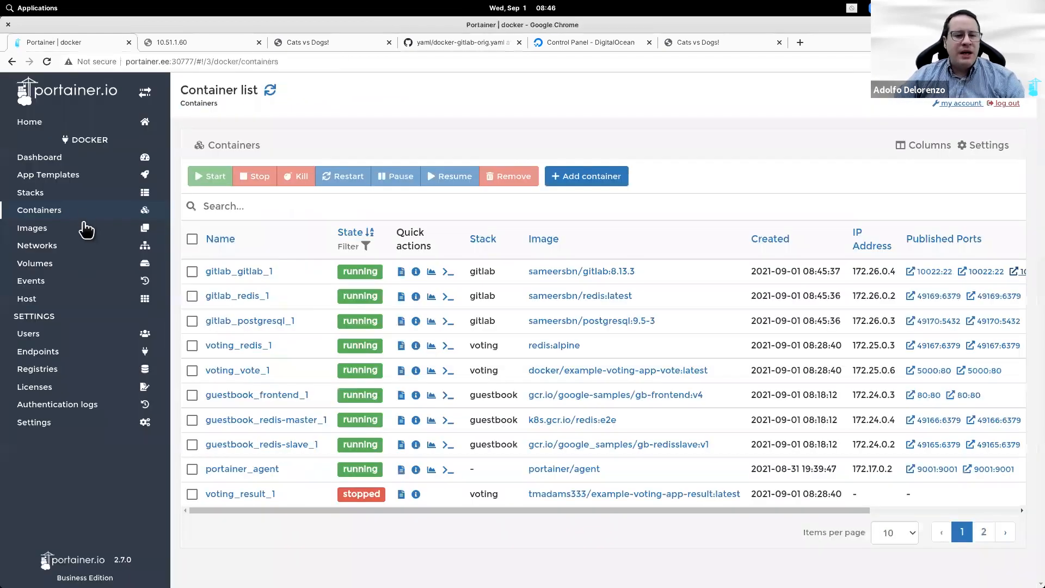
# Step: Open the gitlab stack's compose editor from Portainer's Stacks list
pyautogui.click(109, 193)
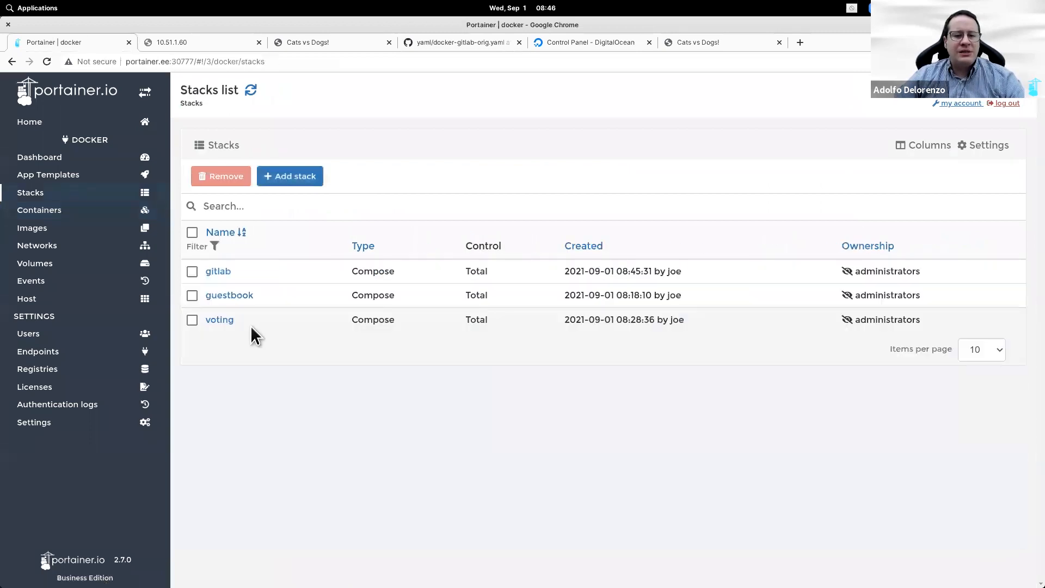
pyautogui.click(218, 272)
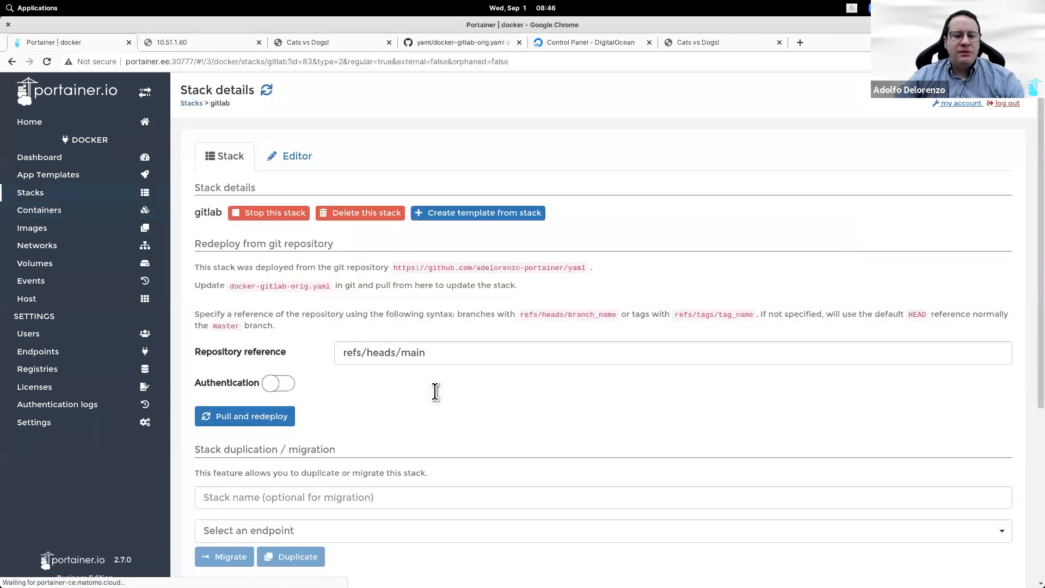
pyautogui.scroll(-5, 434, 392)
pyautogui.scroll(1, 409, 358)
pyautogui.scroll(5, 392, 326)
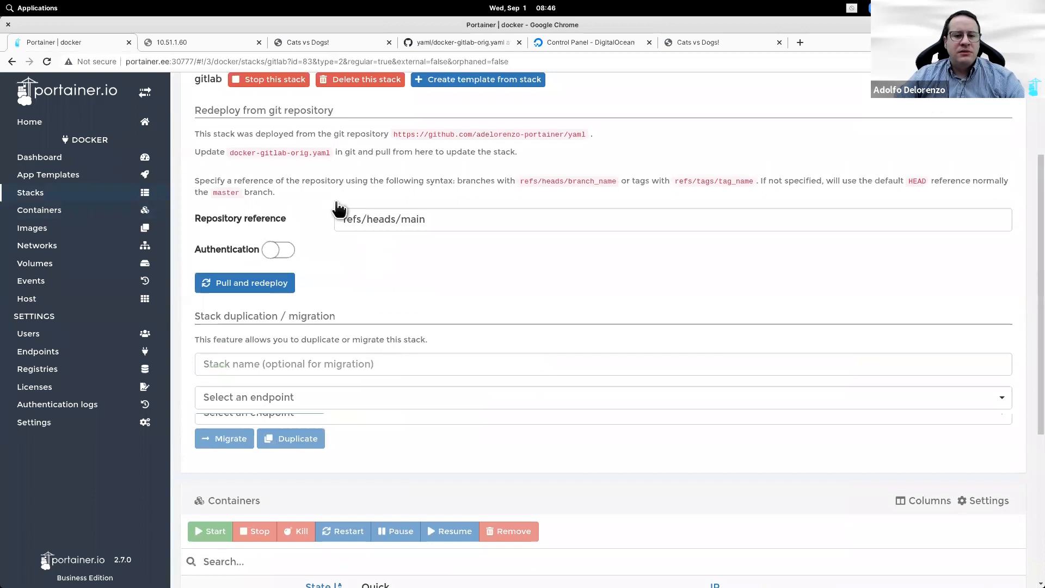
pyautogui.click(291, 161)
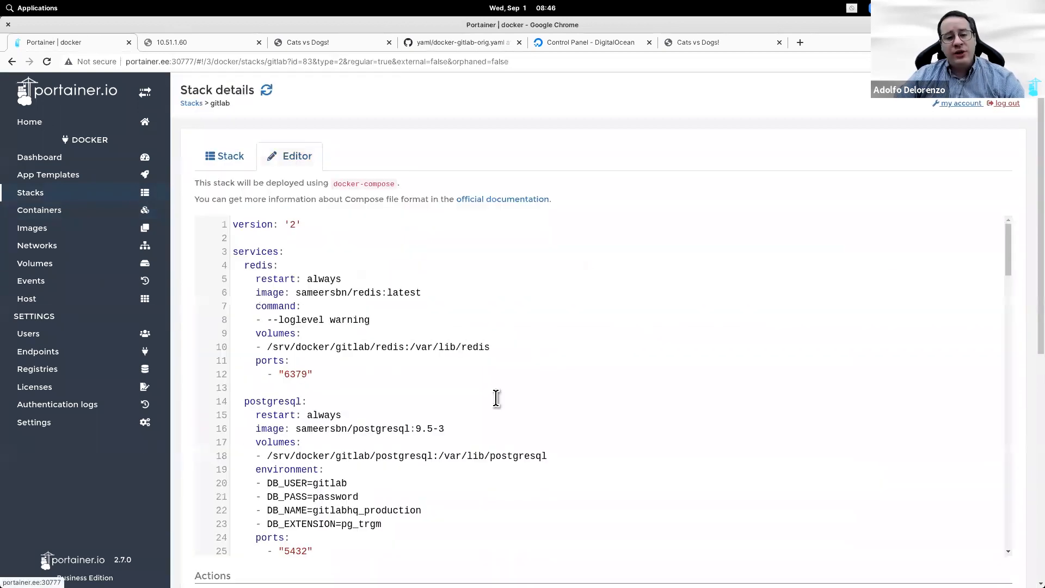
pyautogui.scroll(-3, 496, 398)
pyautogui.scroll(-3, 496, 397)
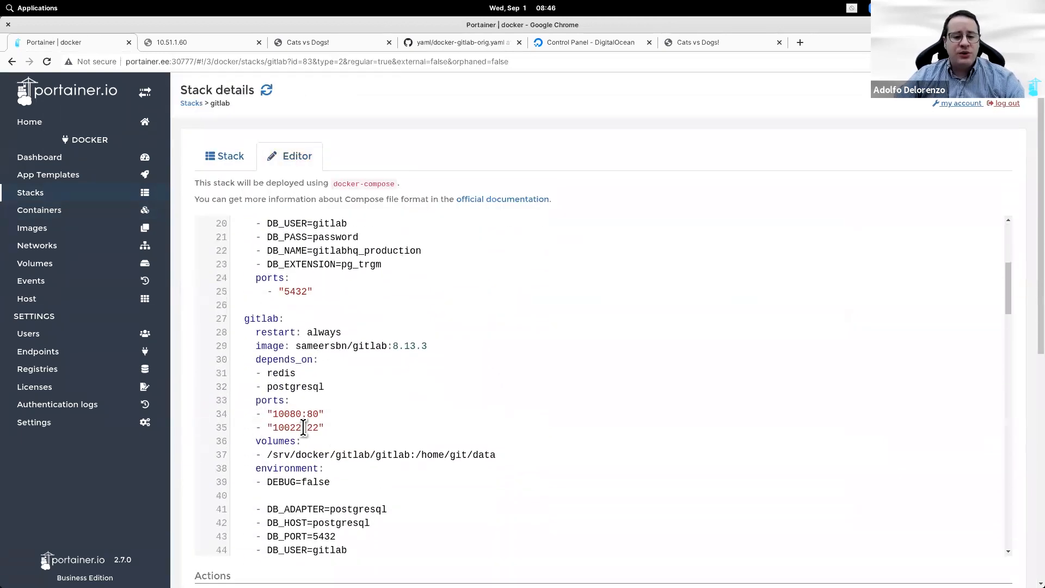
# Step: Change line 34's host port 10080 to 82, update the stack, and close the old 10080 tab
pyautogui.doubleClick(287, 415)
pyautogui.write('82')
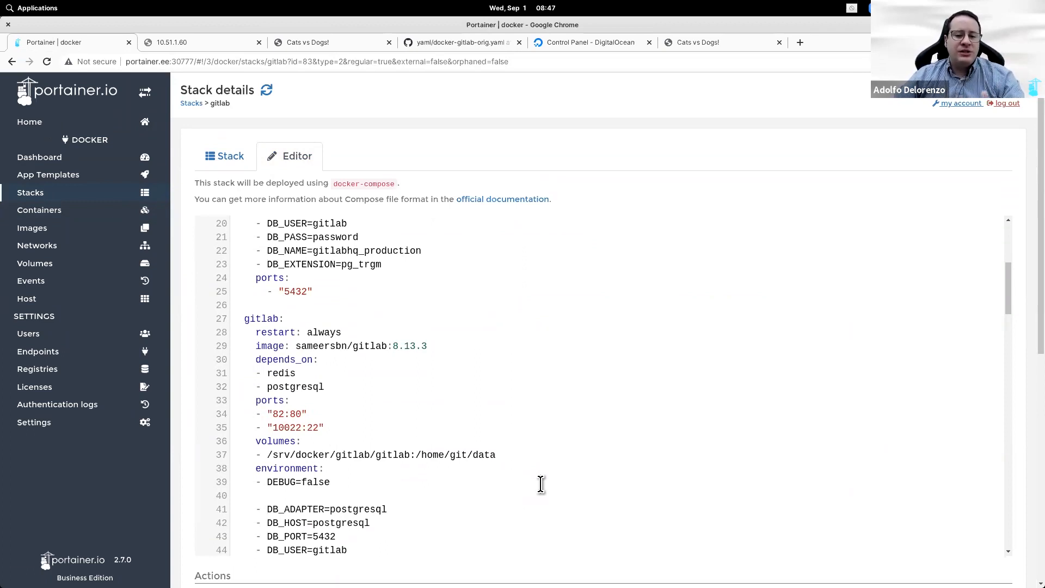
pyautogui.scroll(-10, 541, 484)
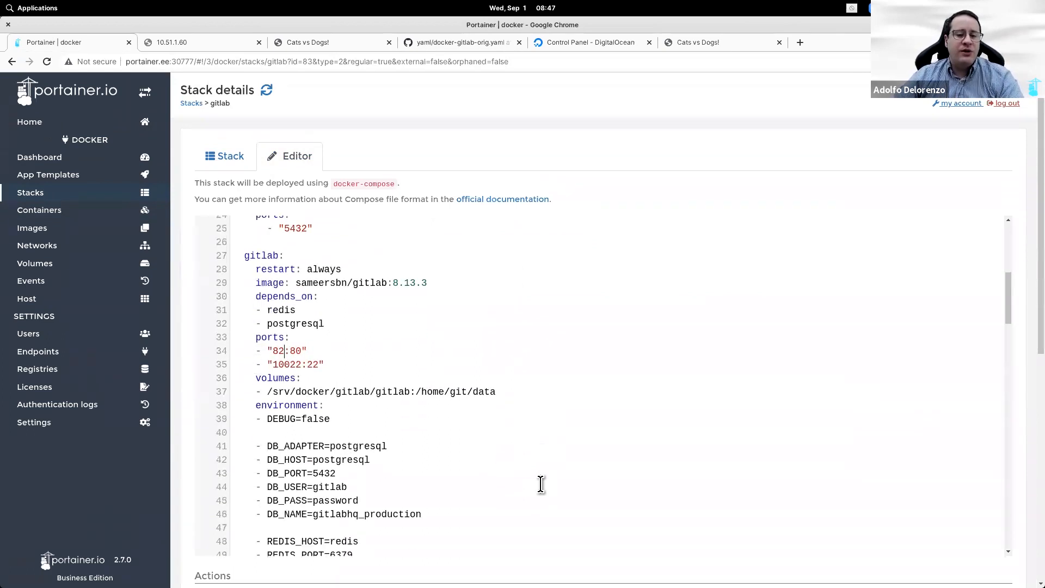
pyautogui.scroll(-8, 199, 348)
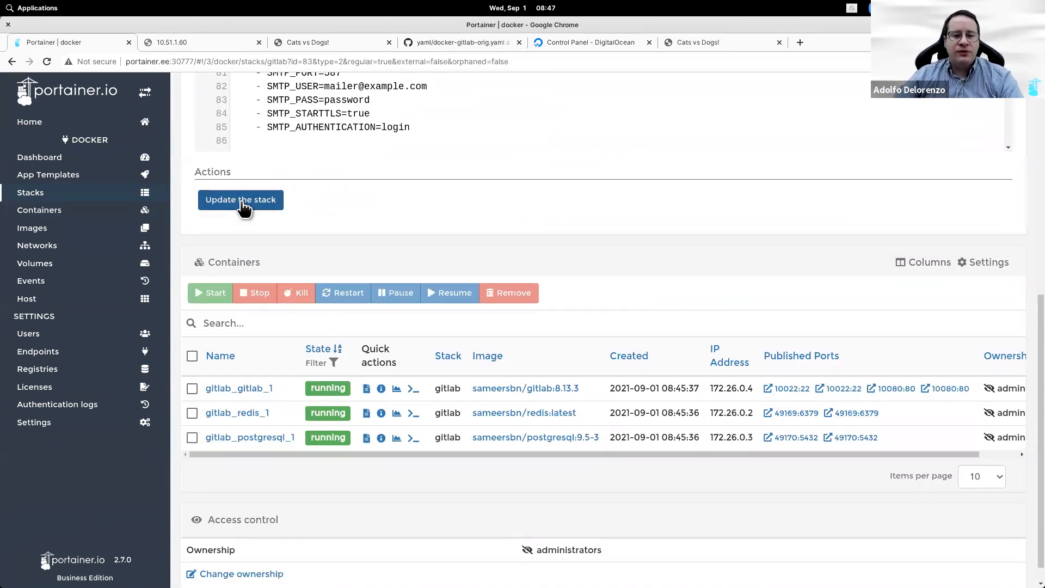
pyautogui.click(243, 201)
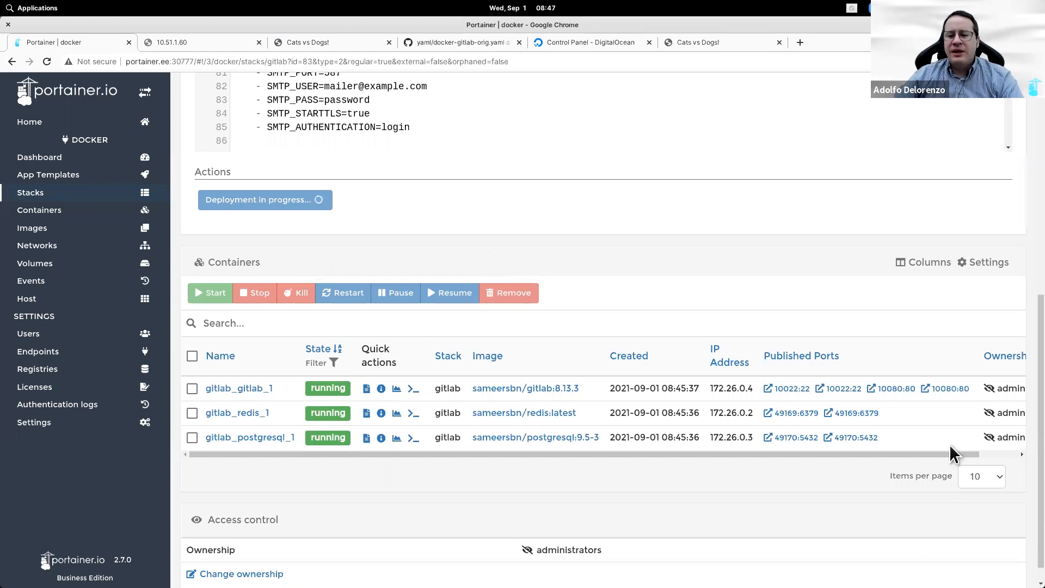
pyautogui.scroll(-5, 798, 483)
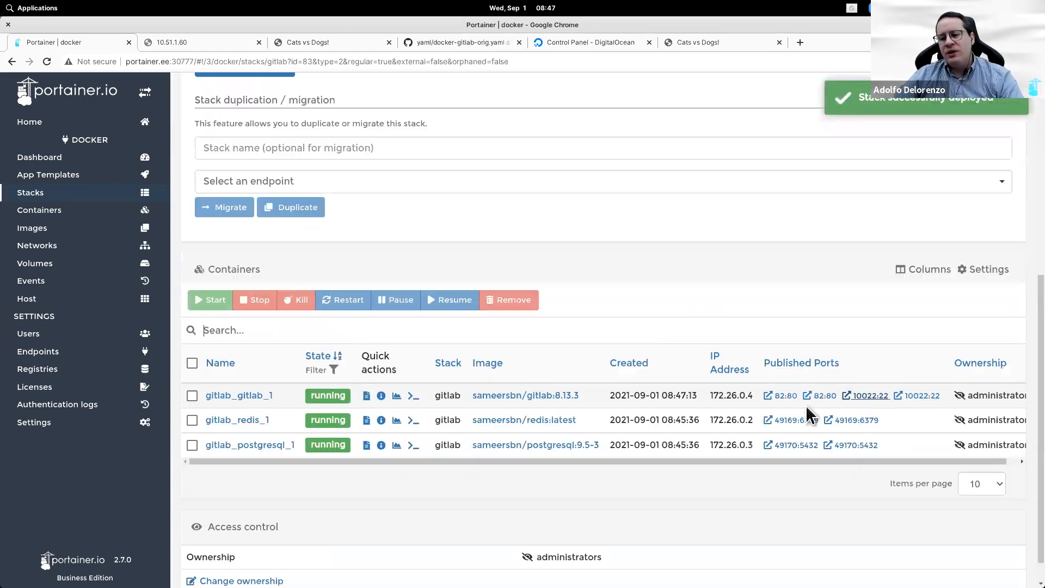
pyautogui.click(259, 42)
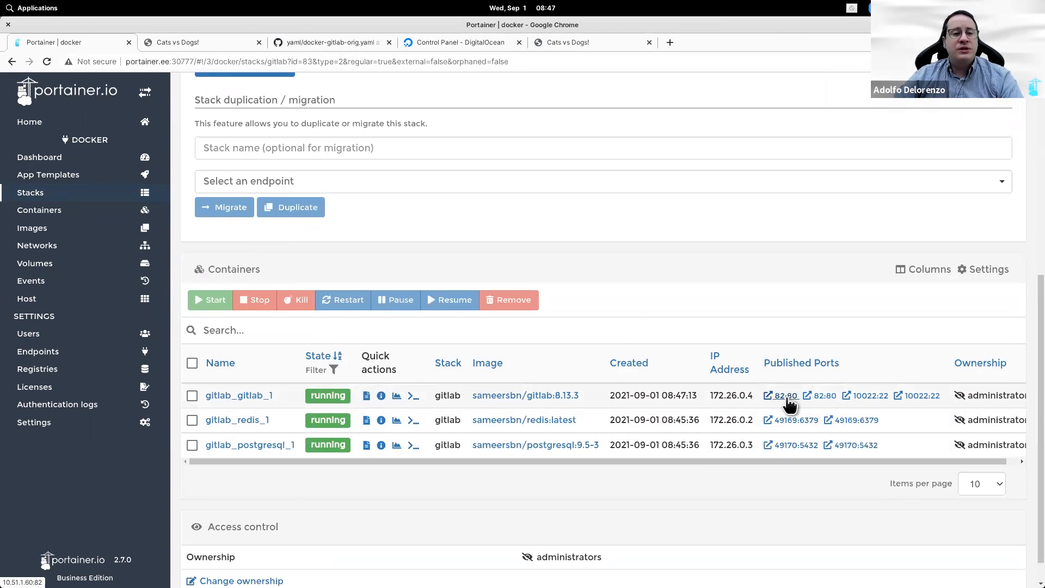
# Step: Open GitLab on port 82 and view the gitlab_gitlab_1 container's logs in Portainer
pyautogui.click(786, 396)
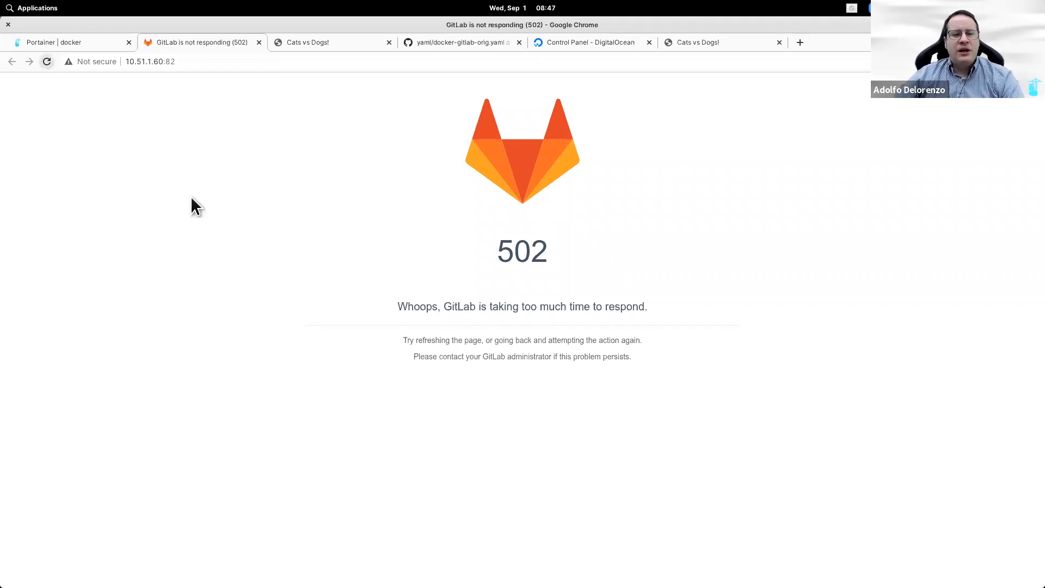
pyautogui.click(88, 42)
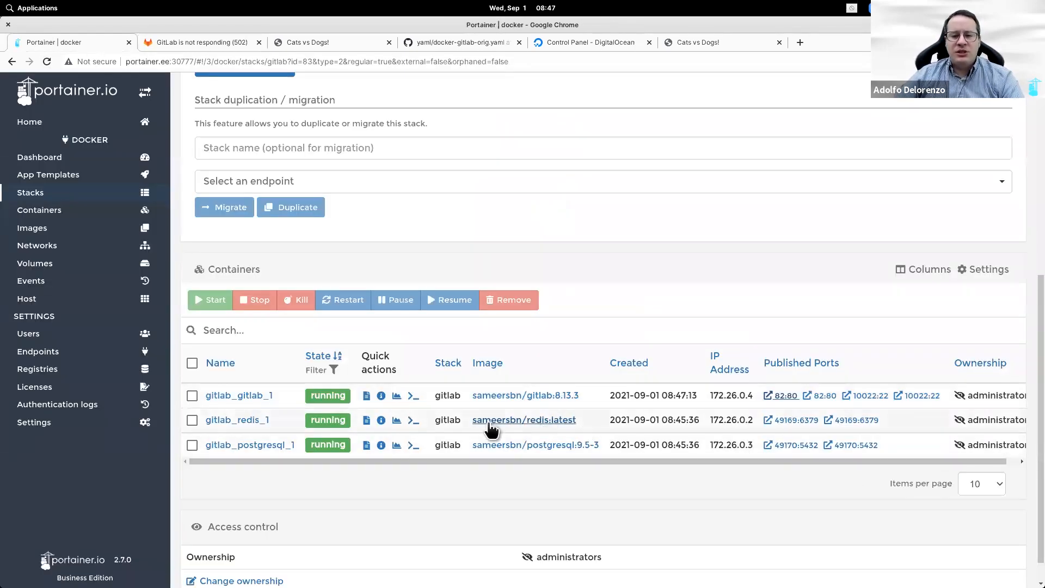
pyautogui.click(366, 396)
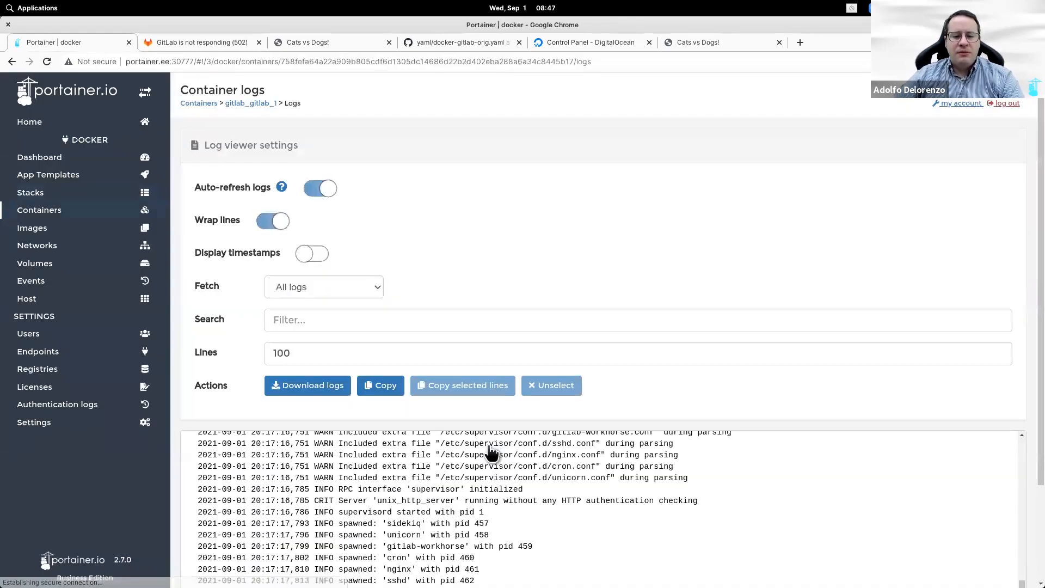
pyautogui.scroll(-2, 509, 535)
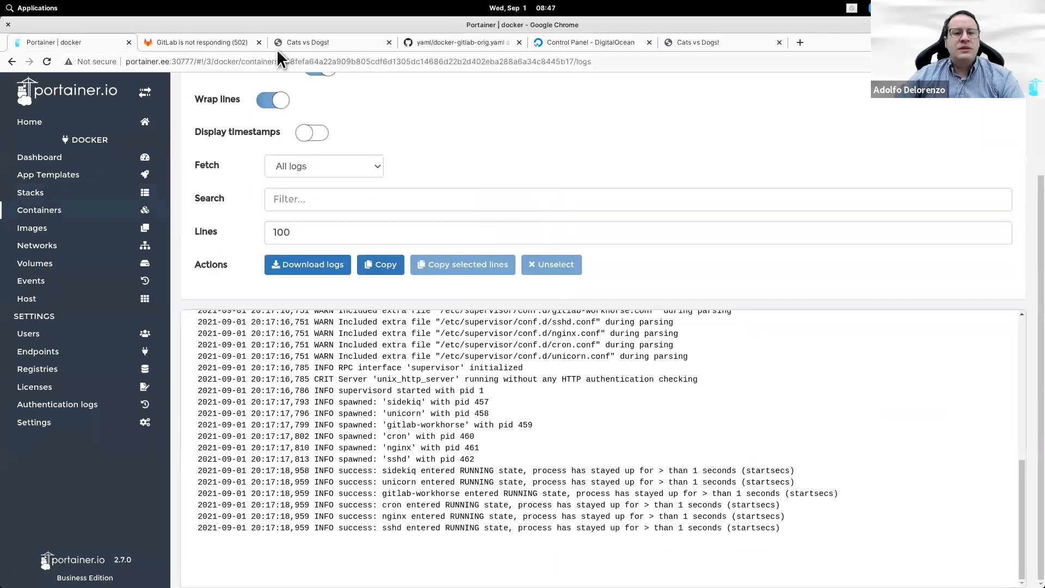
# Step: Reload the GitLab tab until the 502 clears and the Change your password page loads
pyautogui.click(213, 43)
pyautogui.click(48, 62)
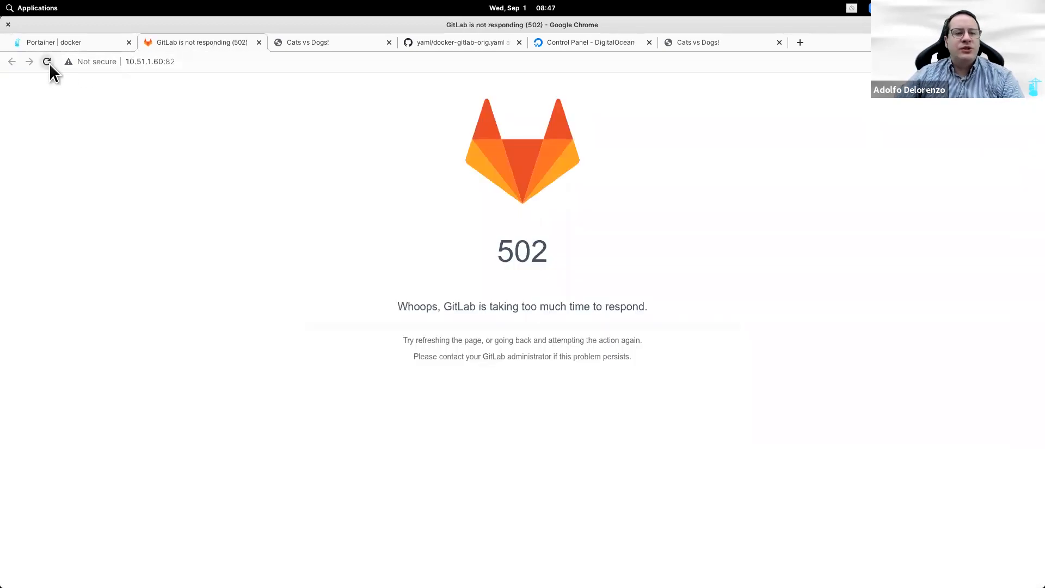
pyautogui.click(47, 62)
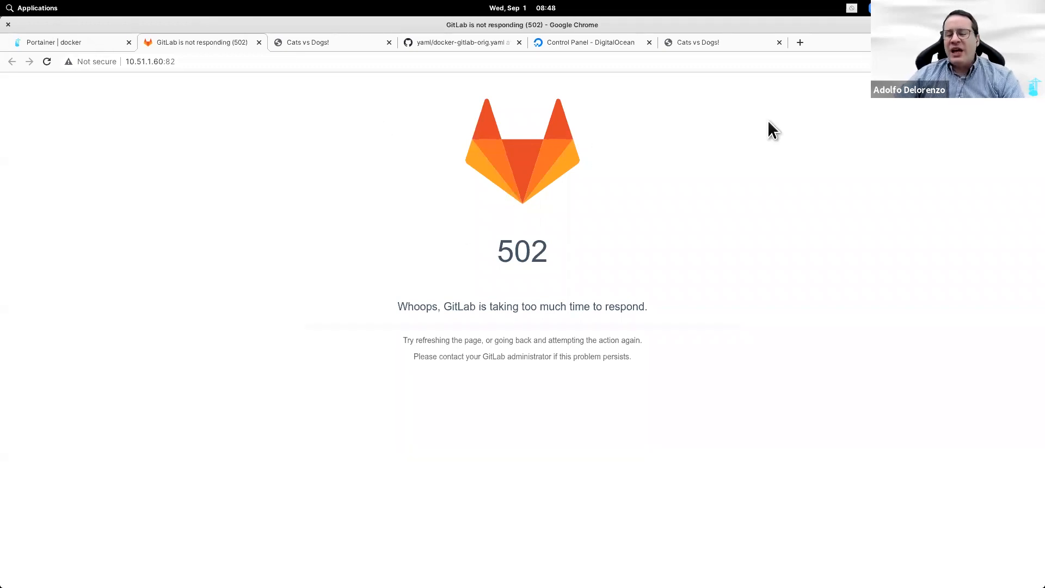
pyautogui.click(44, 60)
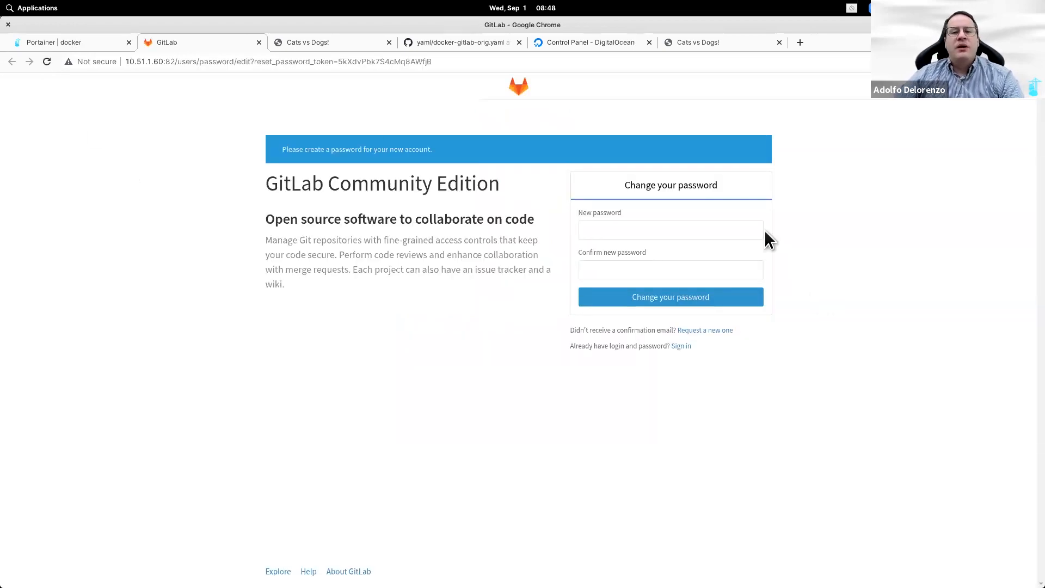
pyautogui.click(46, 43)
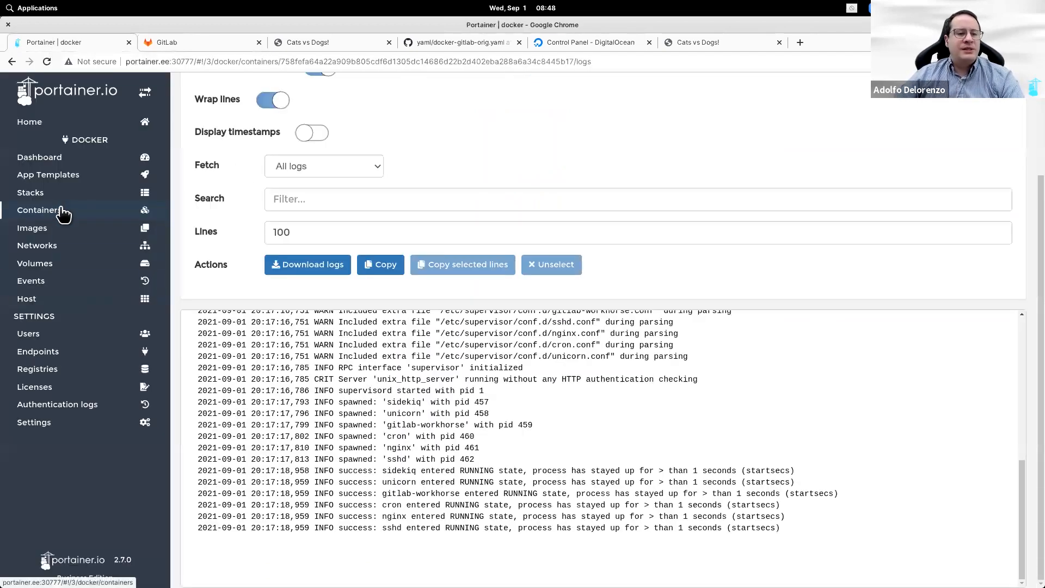
# Step: Go to the kubernetes endpoint's Namespaces list from Portainer Home
pyautogui.click(66, 124)
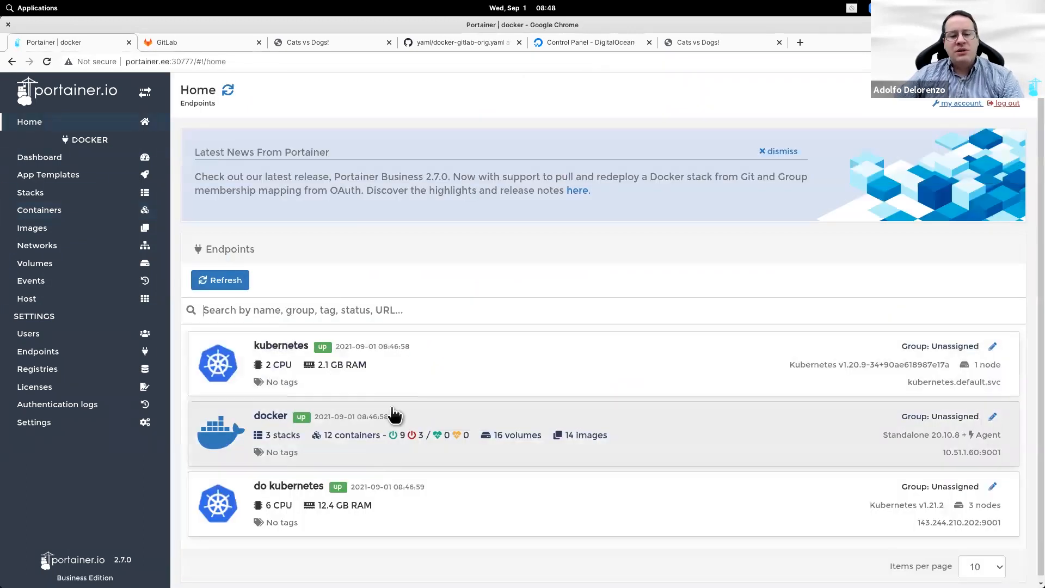
pyautogui.click(403, 391)
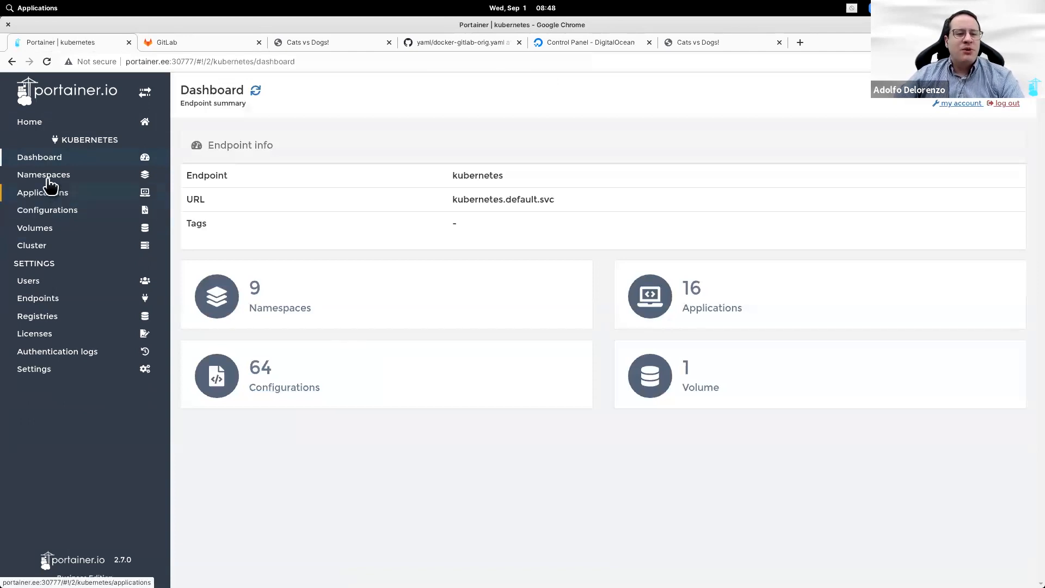
pyautogui.click(71, 175)
# Step: Add a namespace named gitlab with Resource assignment off, then open Applications
pyautogui.click(327, 179)
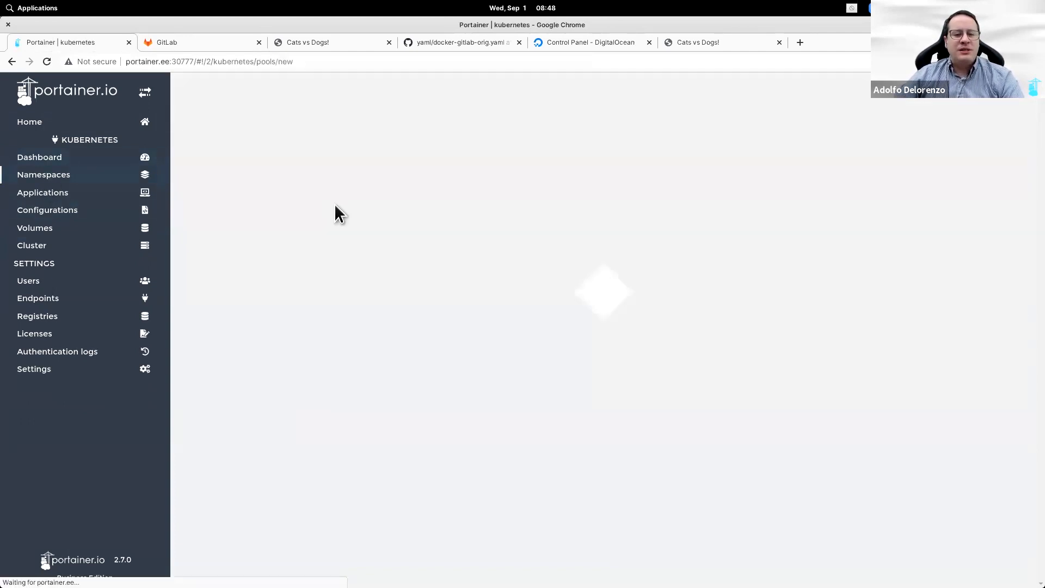
pyautogui.write('gitlab')
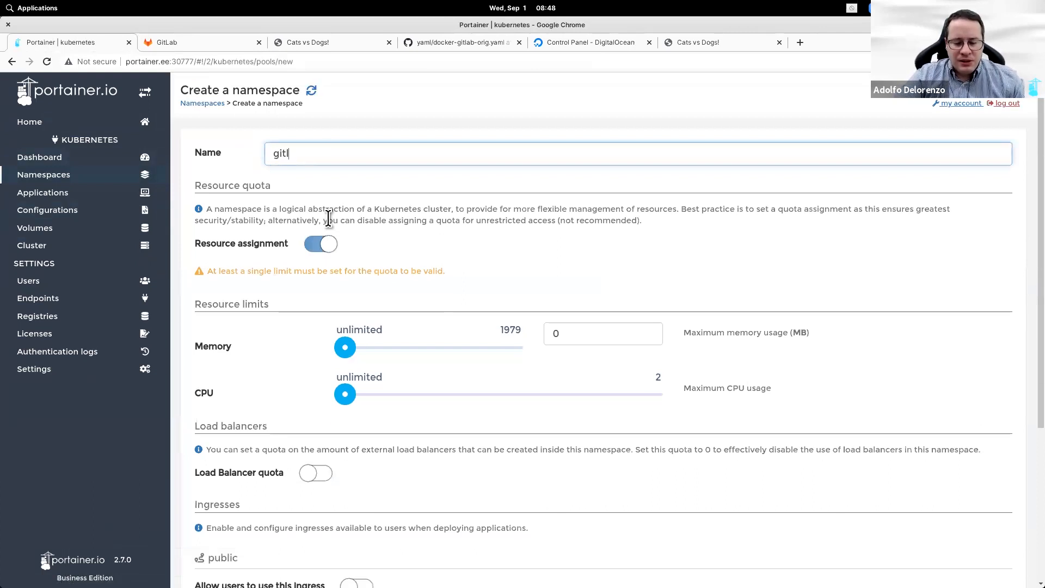
pyautogui.click(320, 244)
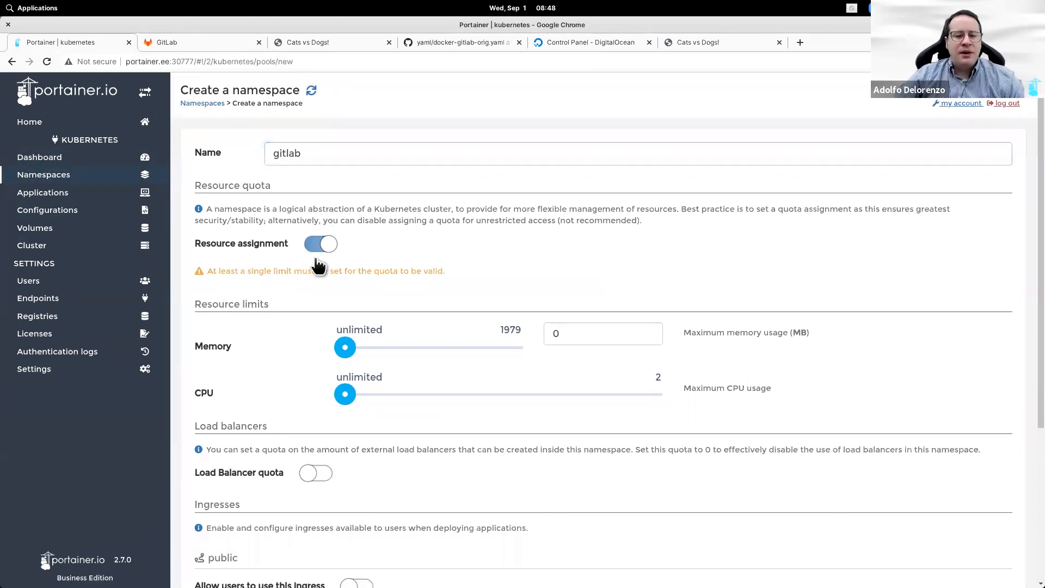
pyautogui.scroll(-3, 345, 426)
pyautogui.click(237, 538)
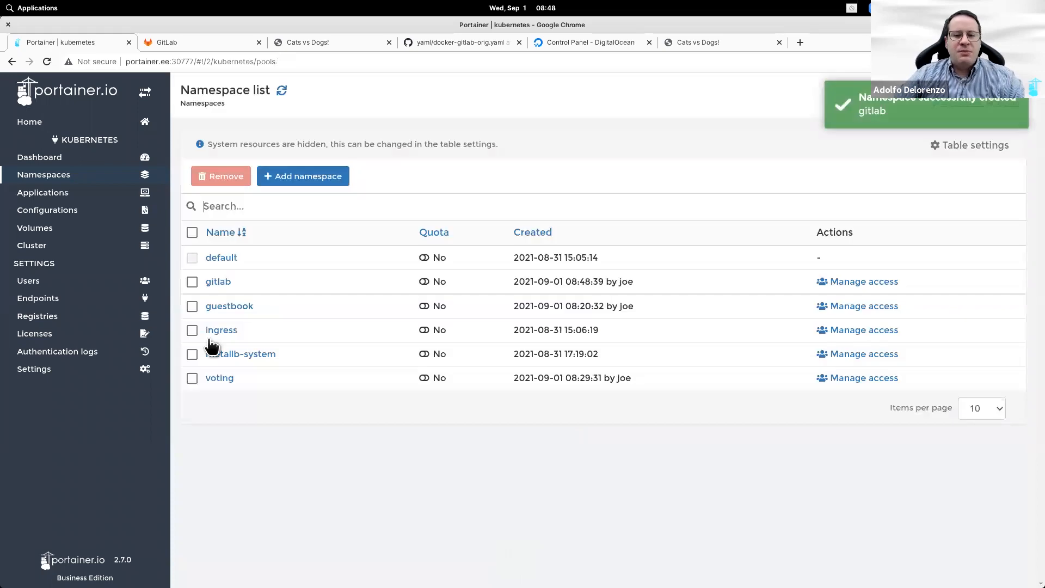
pyautogui.click(80, 195)
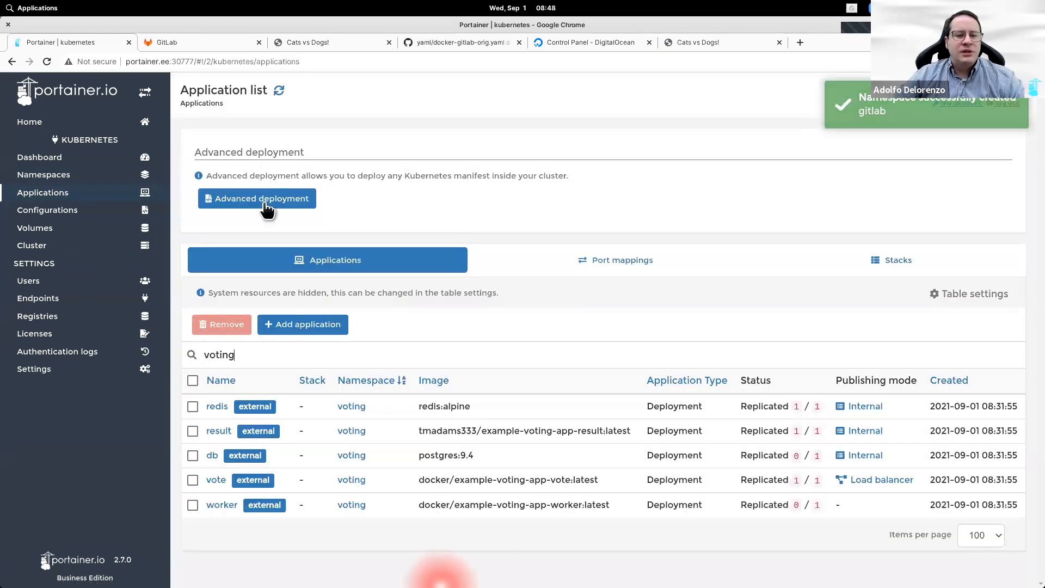
# Step: Start an Advanced deployment in Compose format, then go back to the GitHub yaml repository's file list
pyautogui.click(268, 198)
pyautogui.click(786, 283)
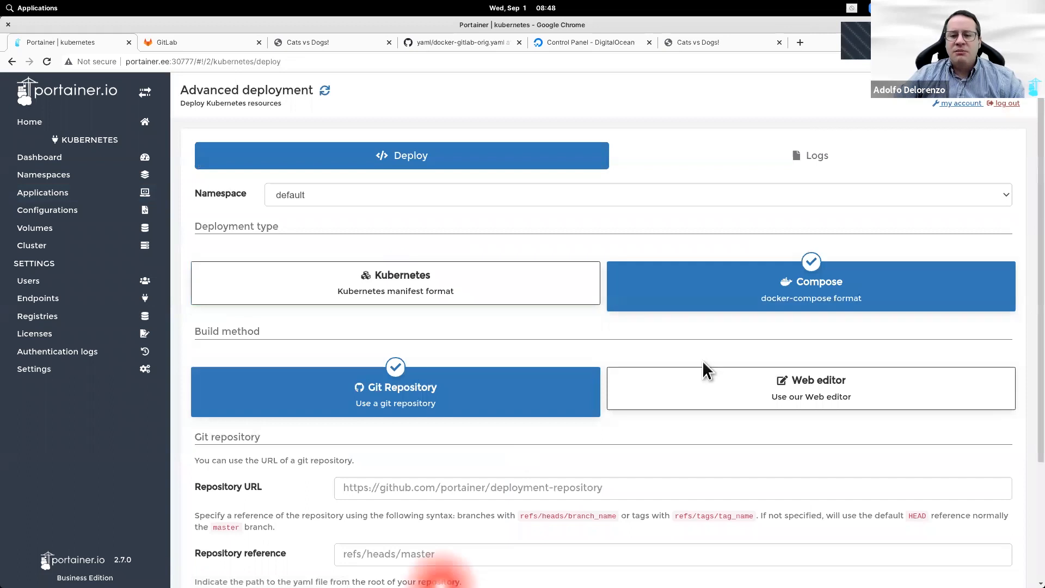
pyautogui.hotkey('ctrl', '4')
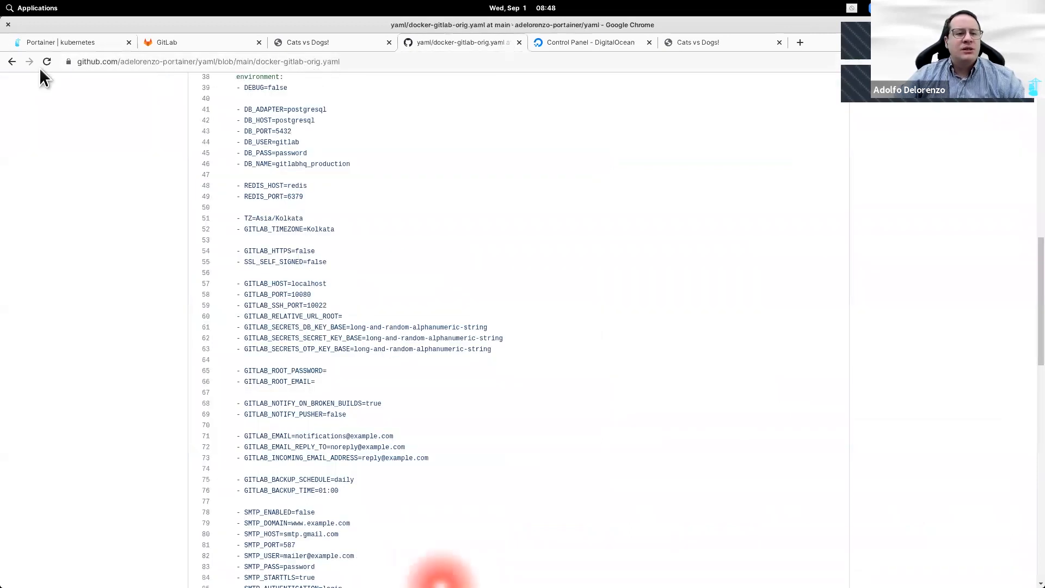
pyautogui.click(11, 61)
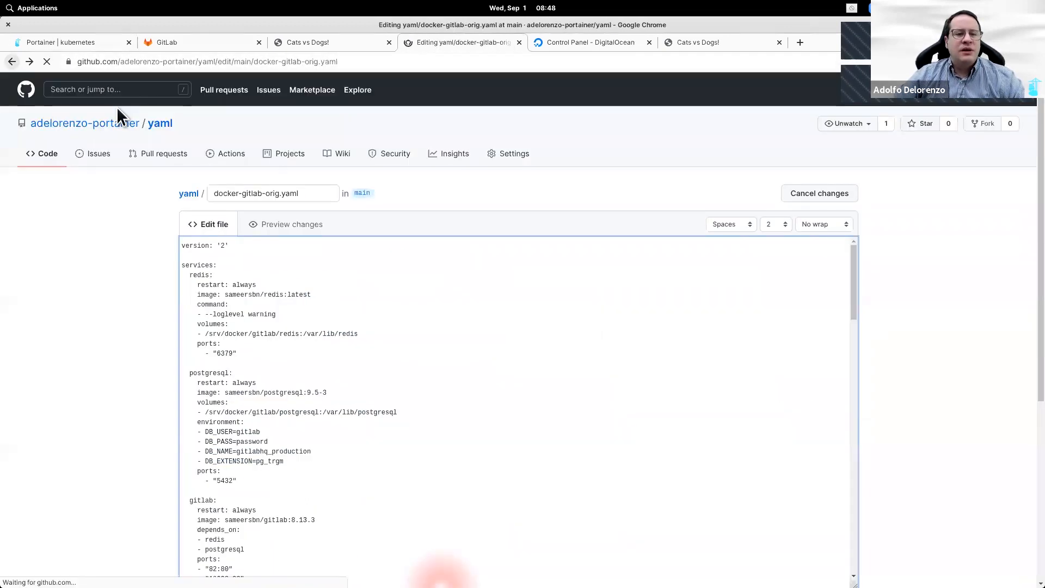
pyautogui.click(159, 124)
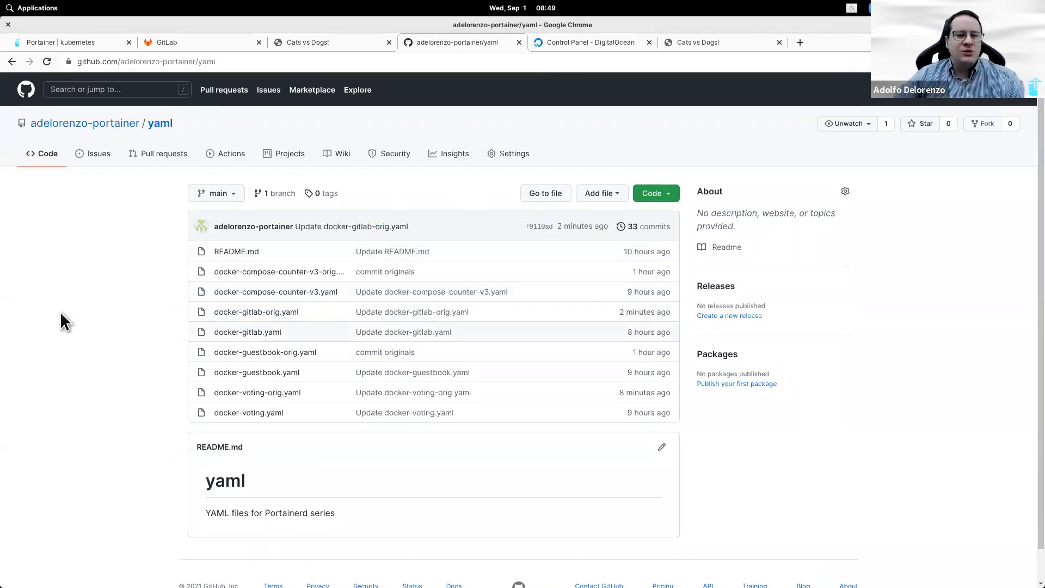
# Step: Paste the yaml repository URL and set reference refs/heads/main in the deployment form
pyautogui.click(86, 41)
pyautogui.scroll(-2, 728, 377)
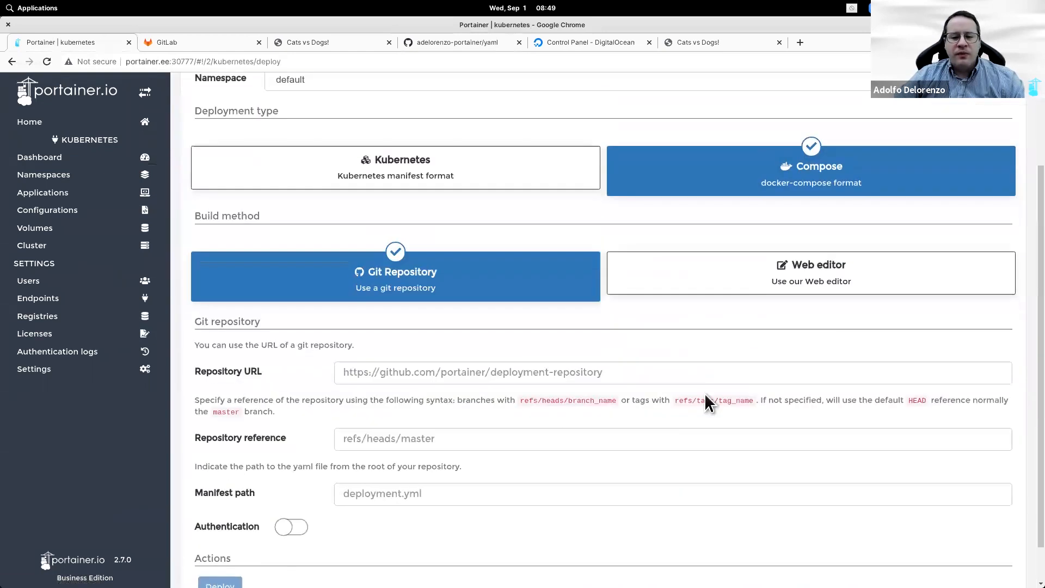
pyautogui.click(458, 42)
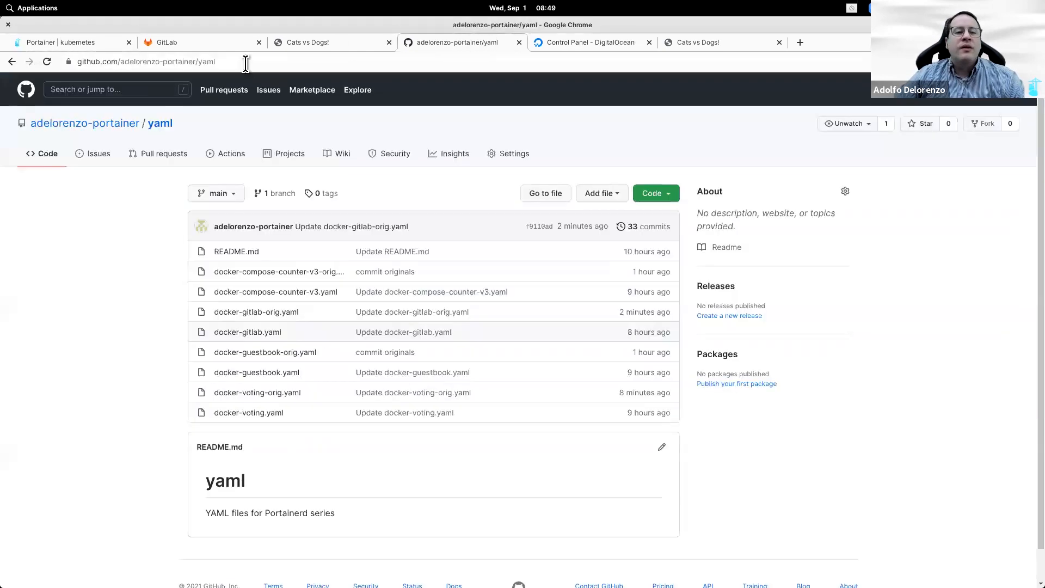
pyautogui.click(93, 44)
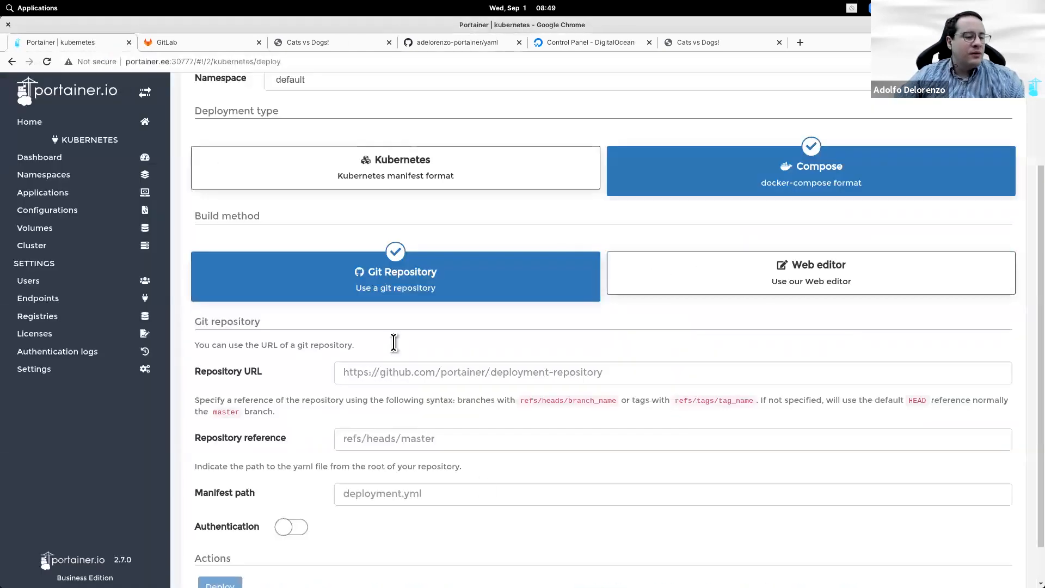
pyautogui.click(561, 372)
pyautogui.write('https://github.com/adelorenzo-portainer/yaml')
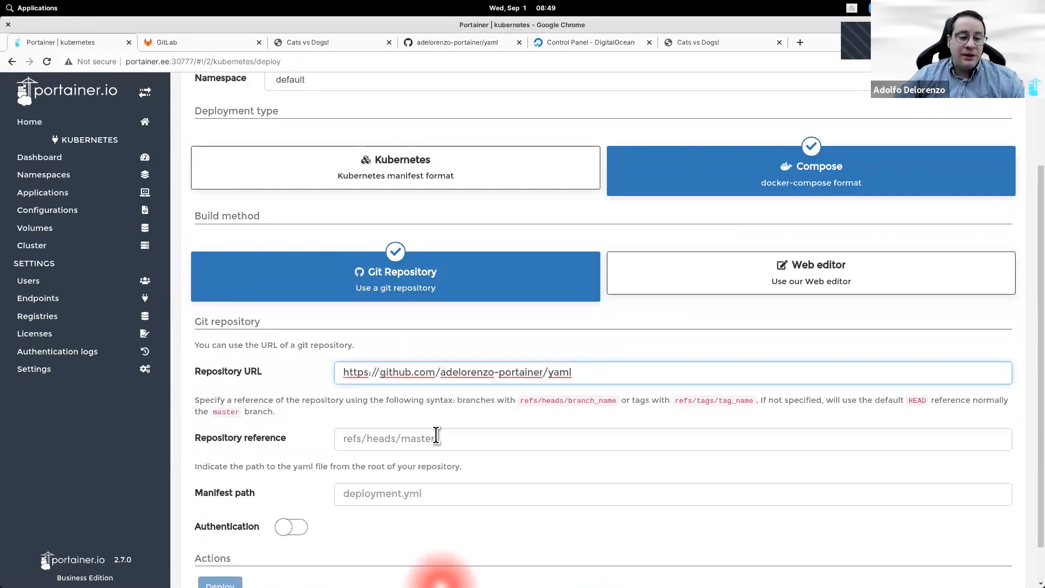
pyautogui.click(454, 443)
pyautogui.write('ref')
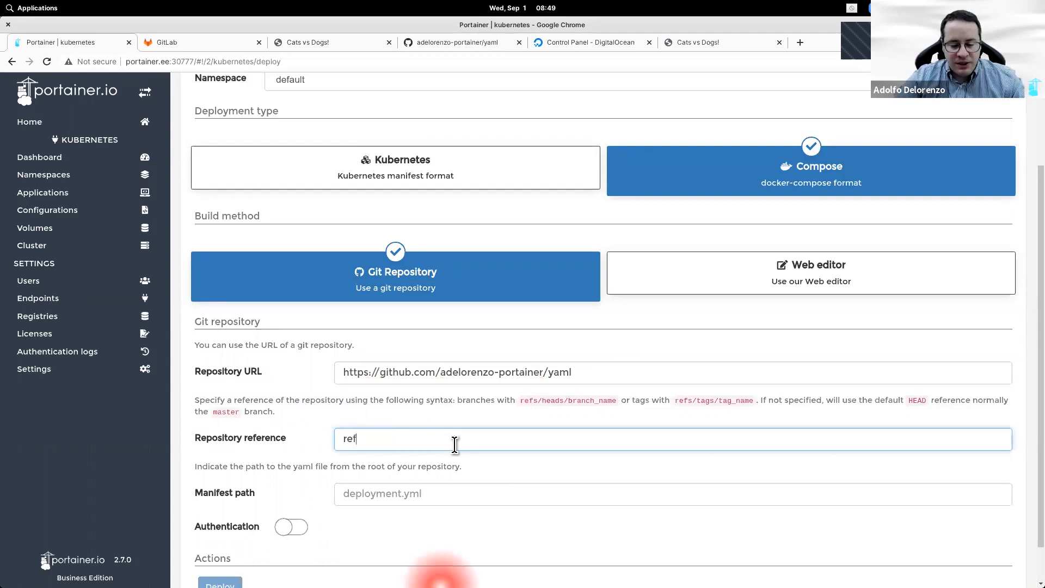
pyautogui.write('s/heads/main')
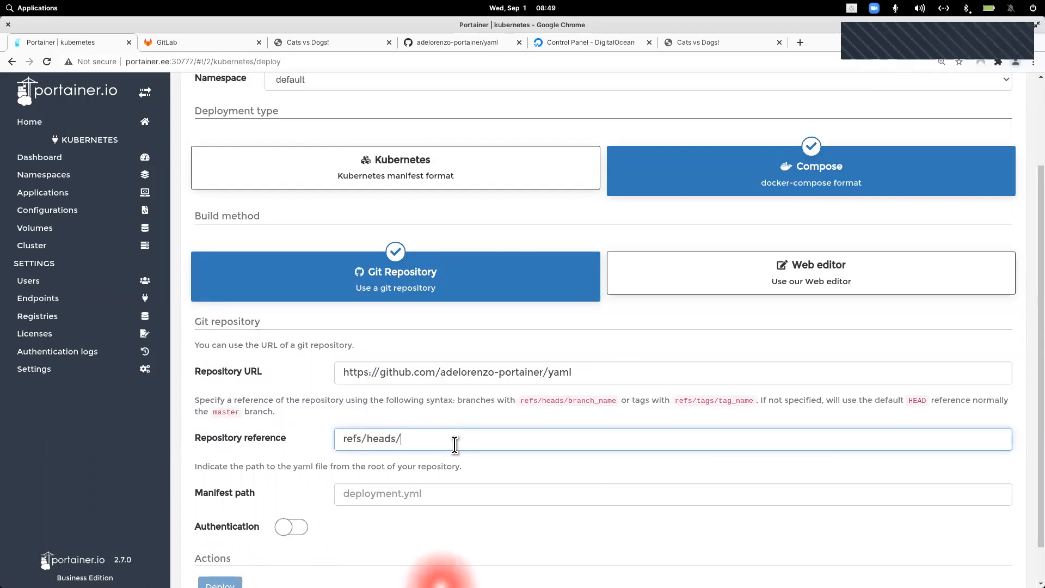
pyautogui.press('Tab')
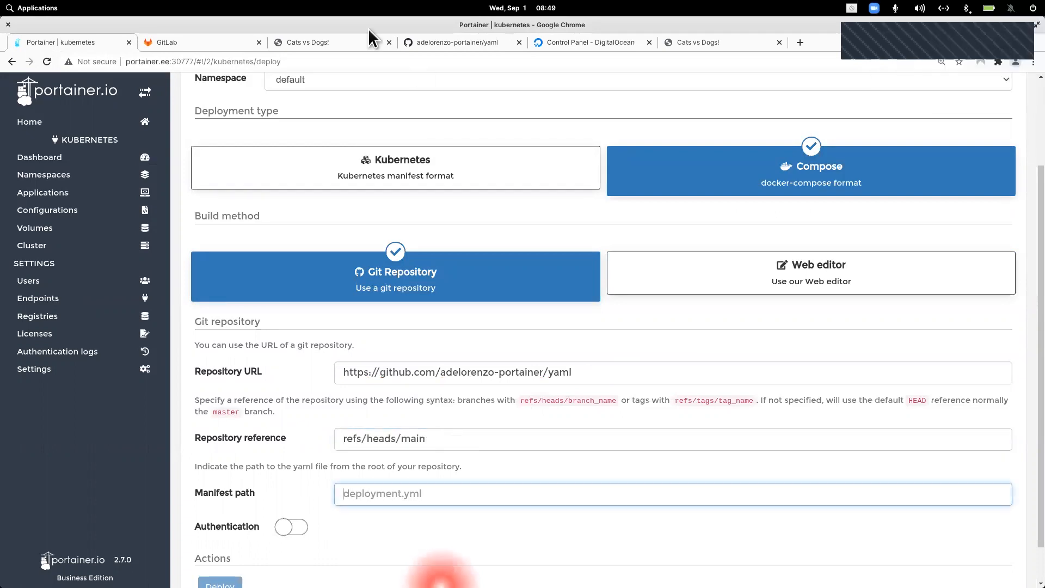
# Step: Set the manifest path to docker-gitlab-orig.yaml and deploy the Compose stack
pyautogui.click(440, 42)
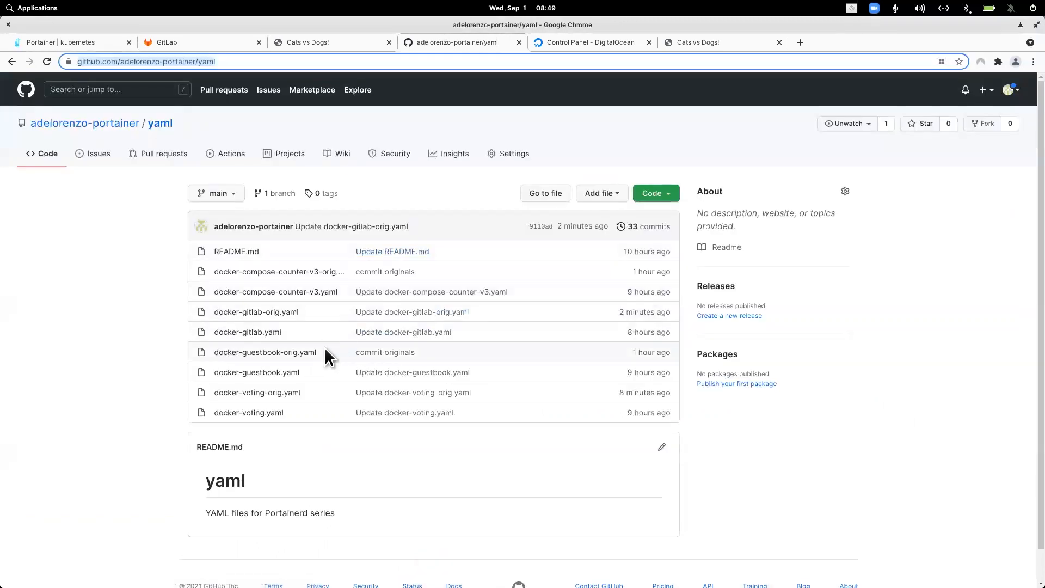
pyautogui.moveTo(322, 314); pyautogui.dragTo(215, 311)
pyautogui.hotkey('ctrl', 'c')
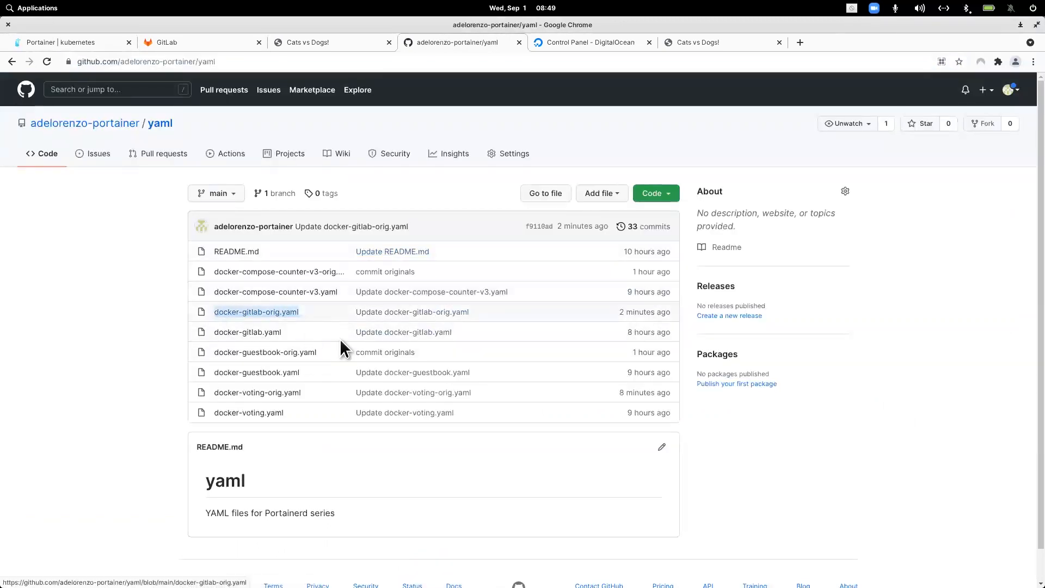
pyautogui.click(92, 38)
pyautogui.click(435, 505)
pyautogui.hotkey('ctrl', 'v')
pyautogui.scroll(-2, 454, 508)
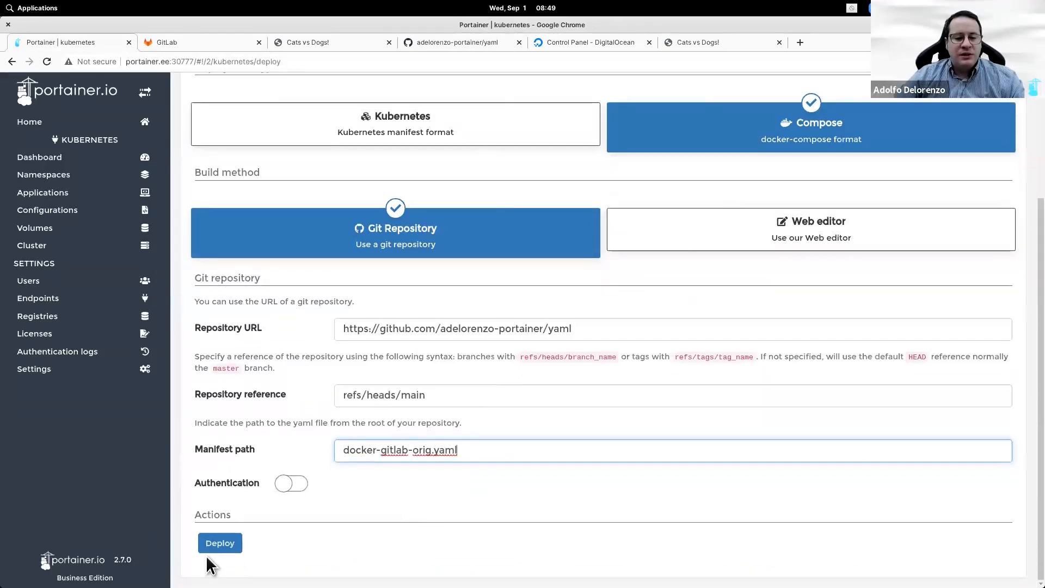
pyautogui.scroll(3, 408, 467)
pyautogui.scroll(-3, 408, 467)
pyautogui.click(238, 543)
pyautogui.click(238, 543)
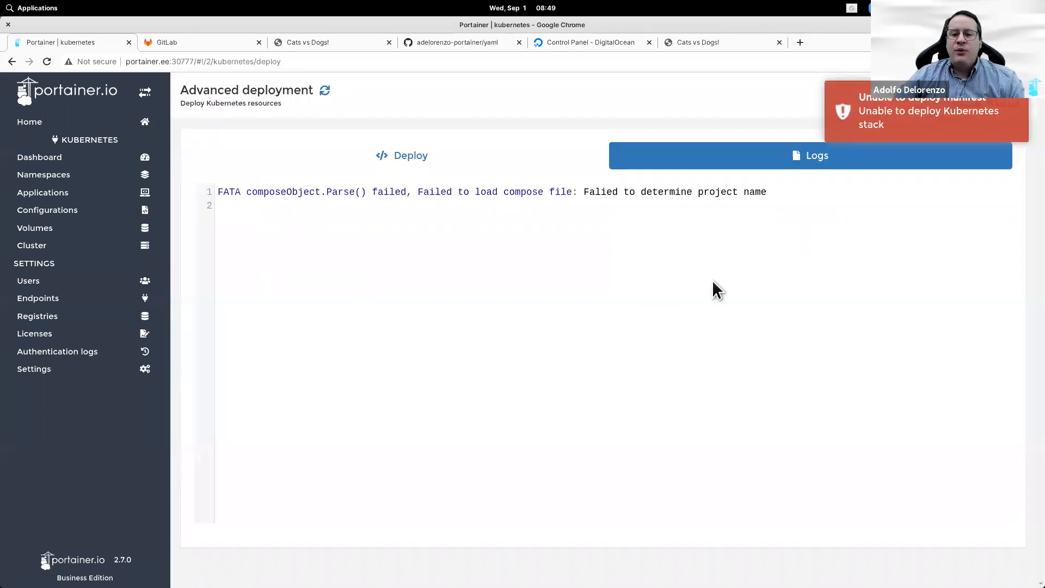
# Step: Edit line 1 of docker-gitlab-orig.yaml from version '2' to '3' and commit to main
pyautogui.click(443, 42)
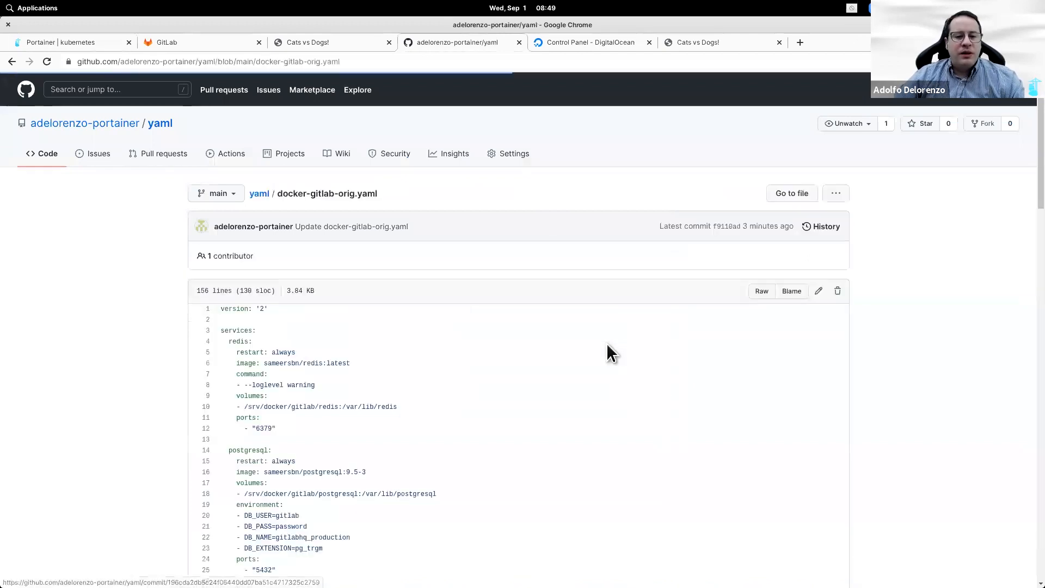
pyautogui.scroll(-7, 603, 430)
pyautogui.scroll(-14, 603, 423)
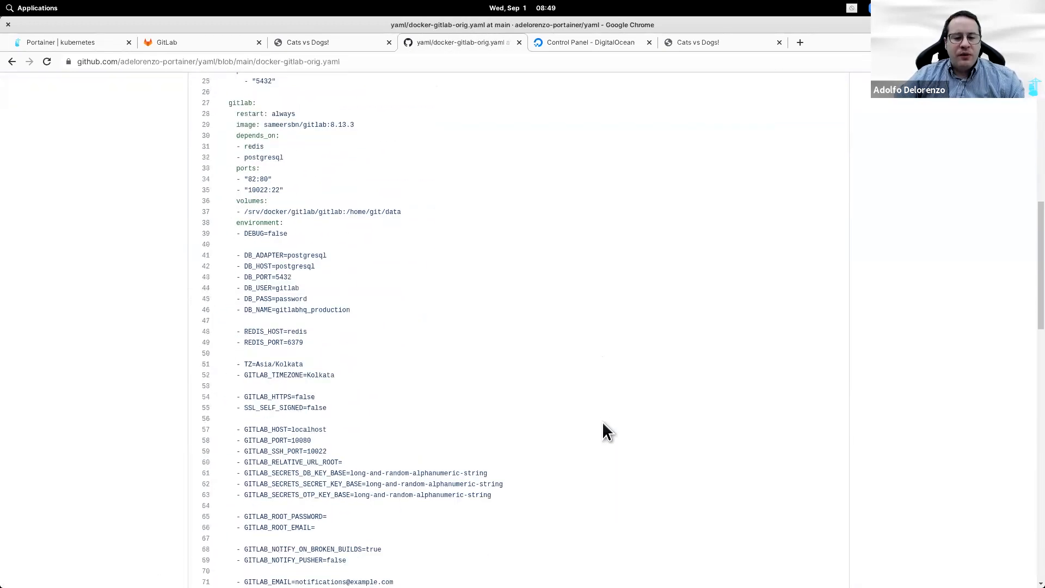
pyautogui.scroll(15, 602, 421)
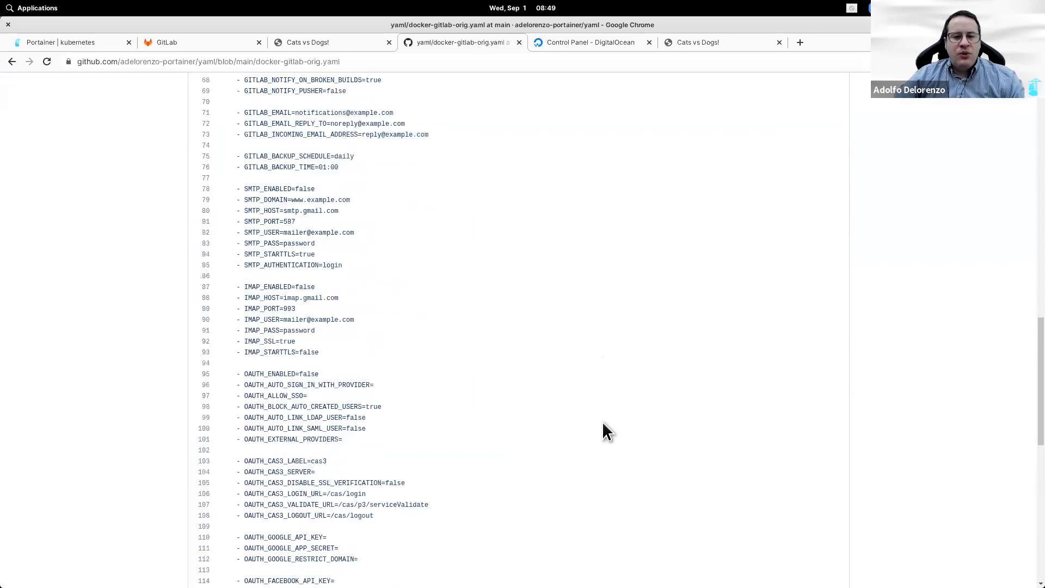
pyautogui.scroll(3, 303, 376)
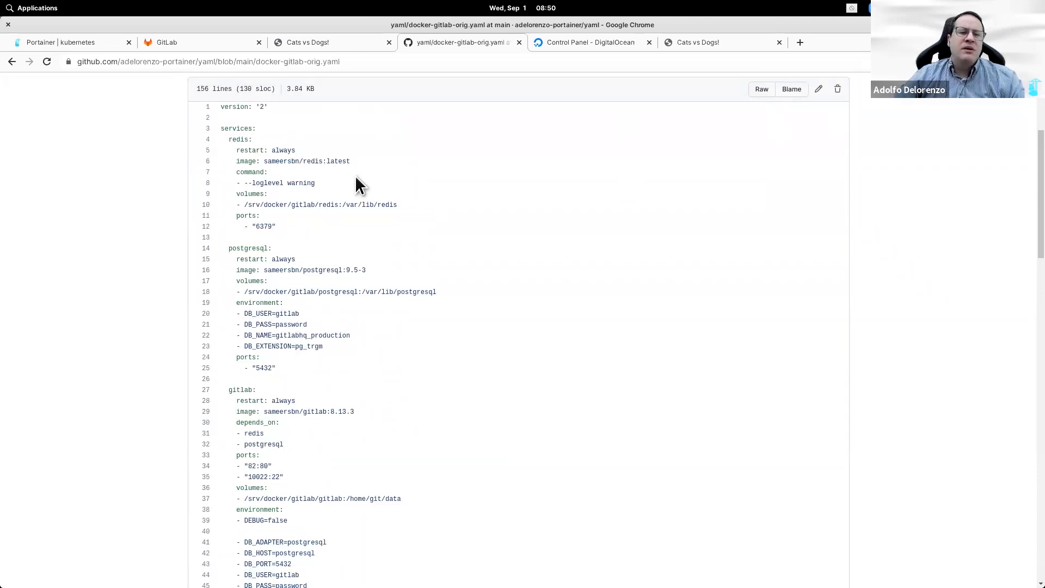
pyautogui.click(819, 90)
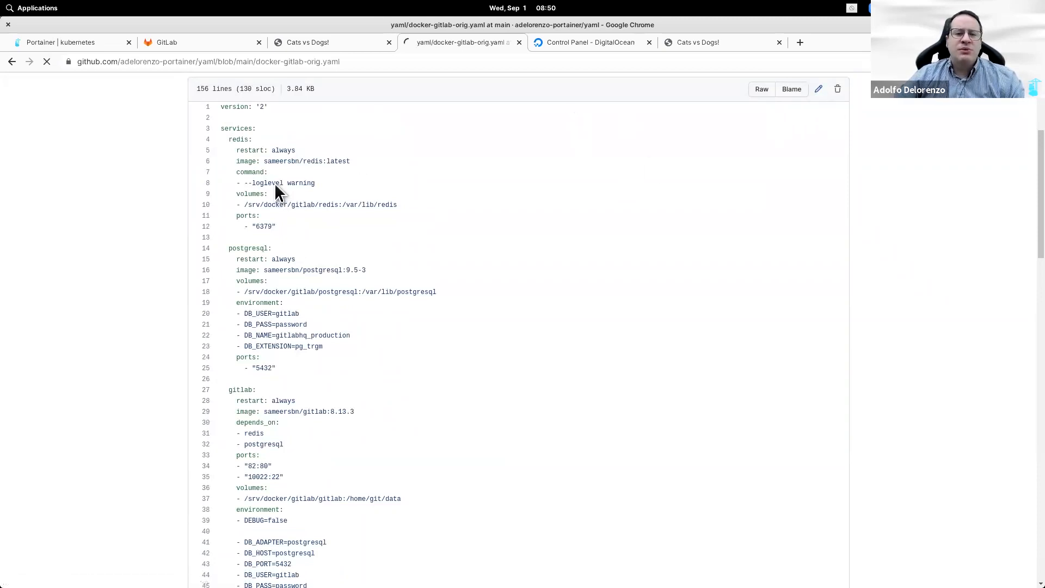
pyautogui.doubleClick(252, 248)
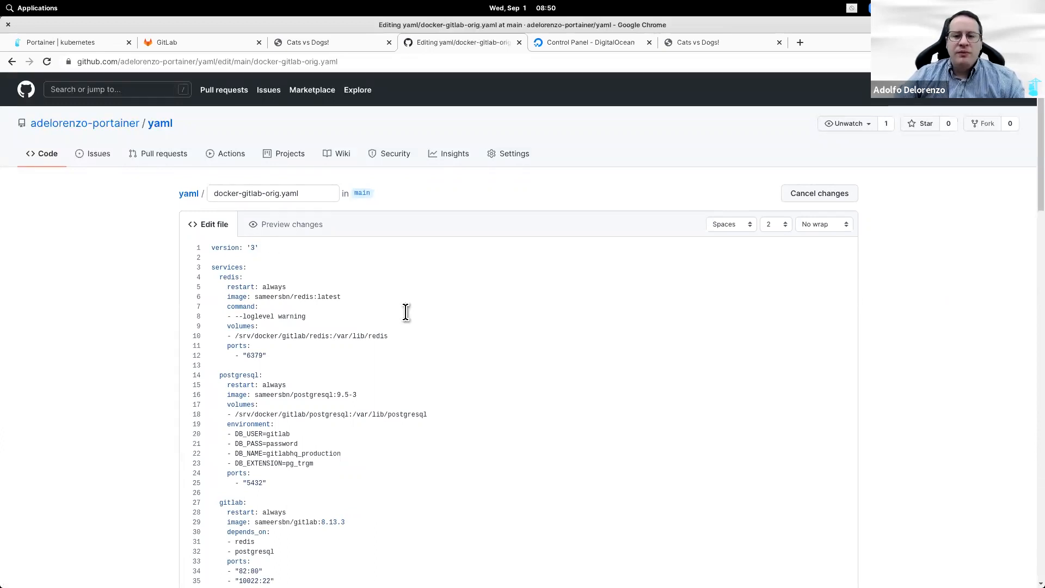
pyautogui.scroll(-9, 1026, 485)
pyautogui.scroll(-18, 1029, 335)
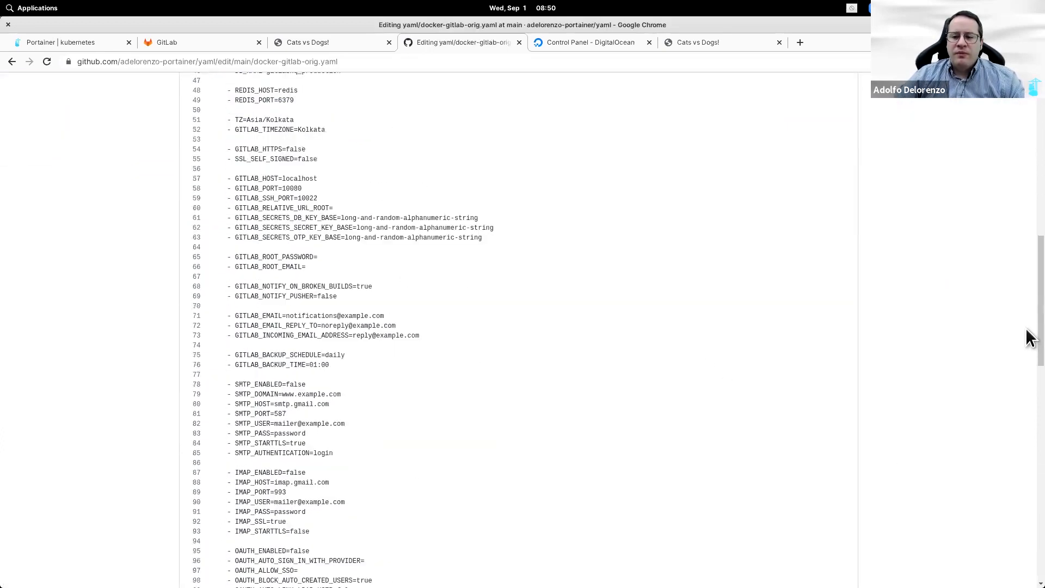
pyautogui.click(257, 495)
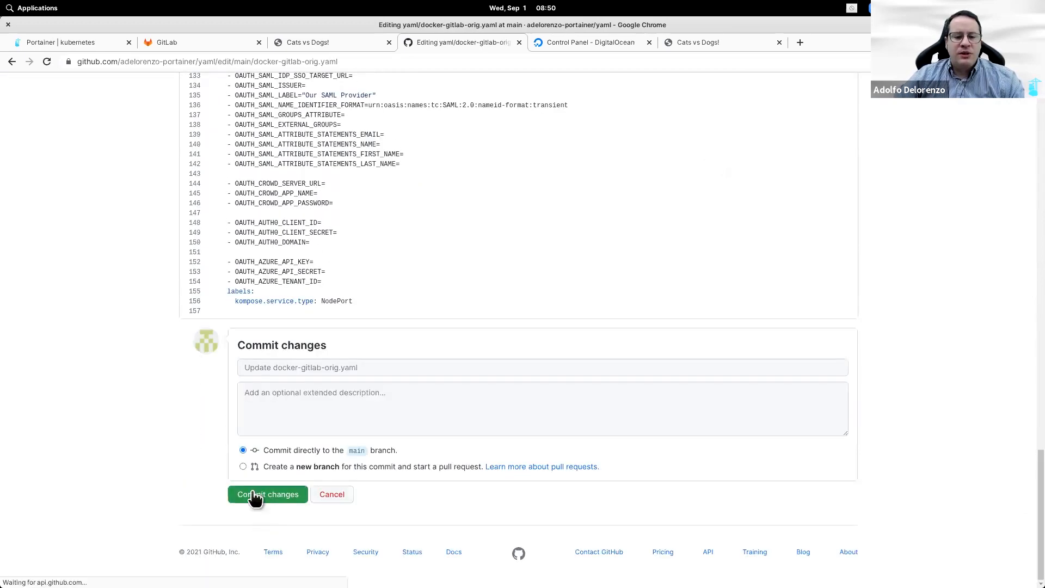
pyautogui.click(83, 43)
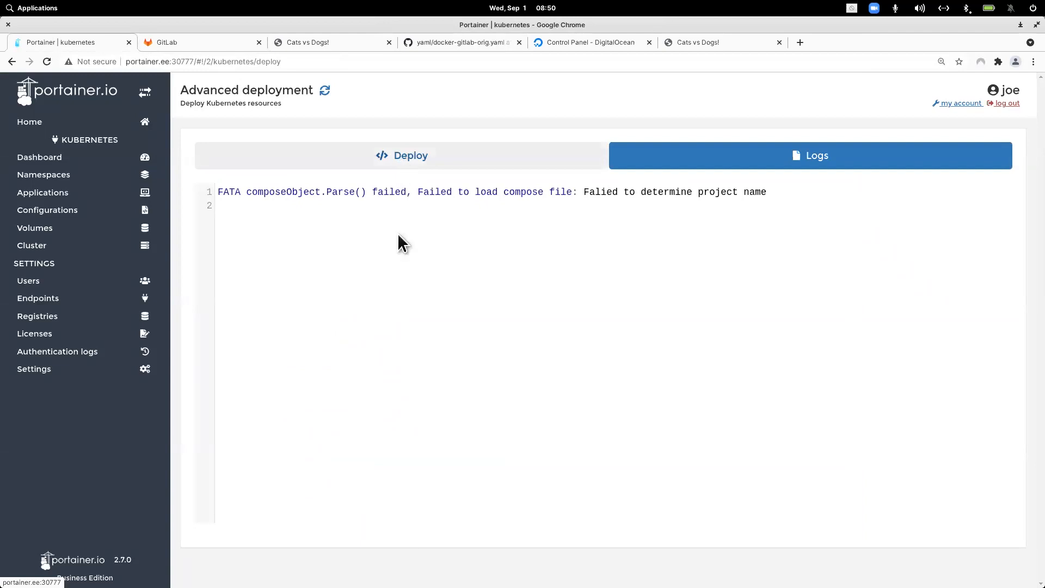
# Step: Redeploy the updated GitLab compose stack from the deployment form
pyautogui.click(401, 155)
pyautogui.scroll(-3, 326, 380)
pyautogui.click(235, 544)
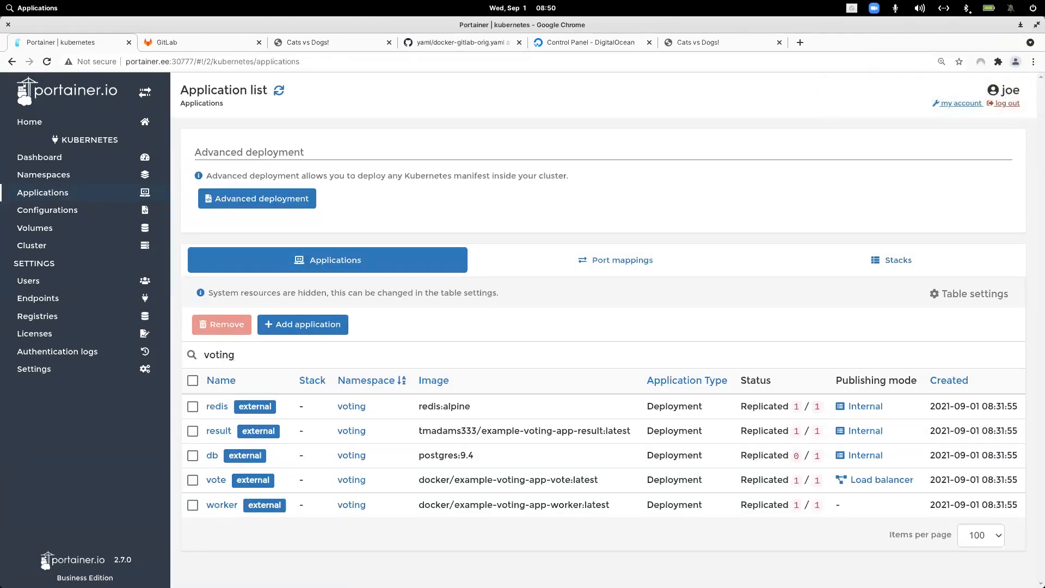
# Step: Filter applications by gitlab and check its port mappings, 30108 for web and 32506 for SSH
pyautogui.press('BackSpace')
pyautogui.press('BackSpace')
pyautogui.press('BackSpace')
pyautogui.press('BackSpace')
pyautogui.press('BackSpace')
pyautogui.press('BackSpace')
pyautogui.write('gitlab')
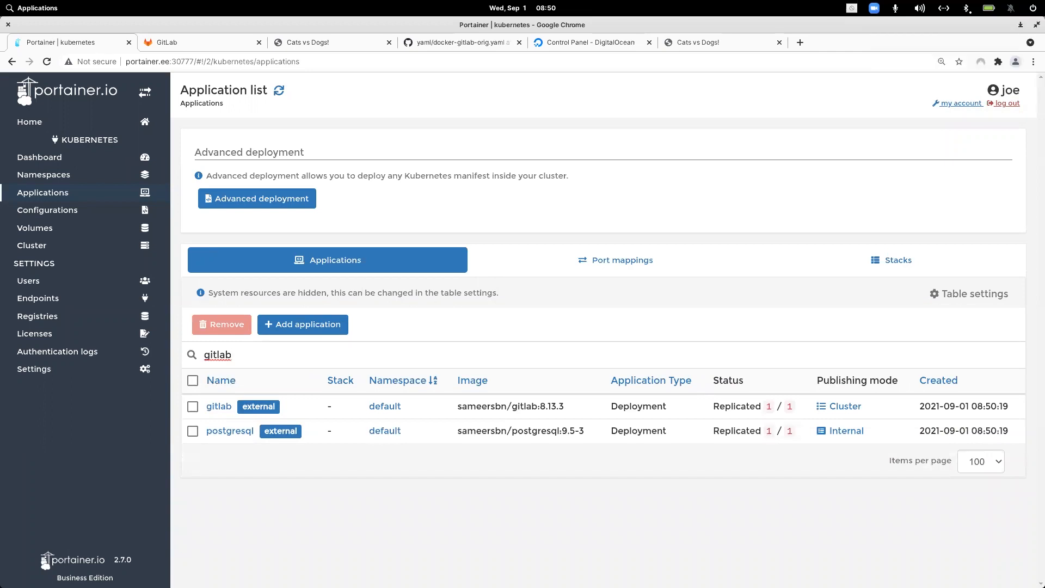
pyautogui.click(845, 407)
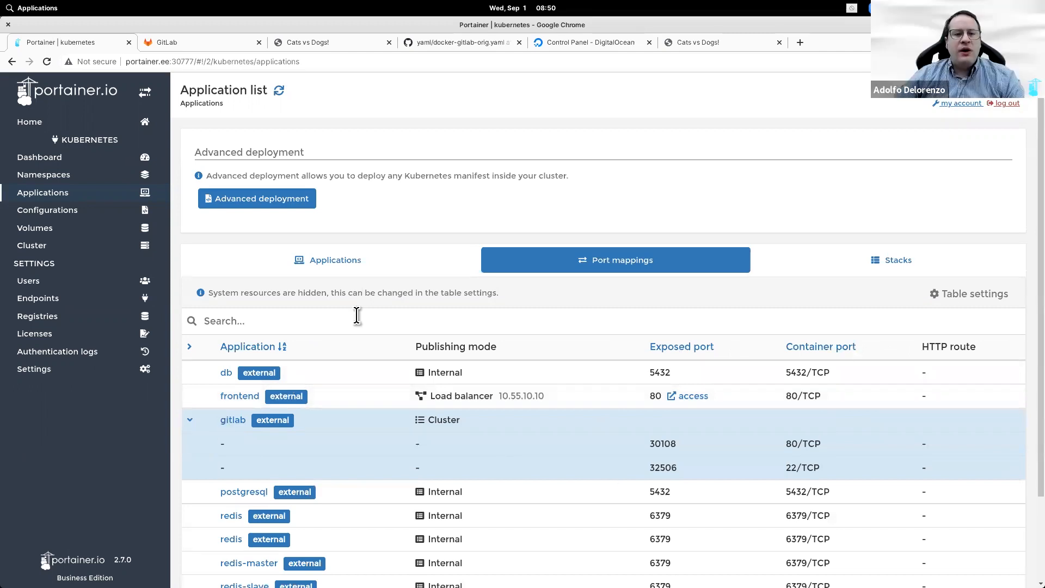
pyautogui.click(473, 40)
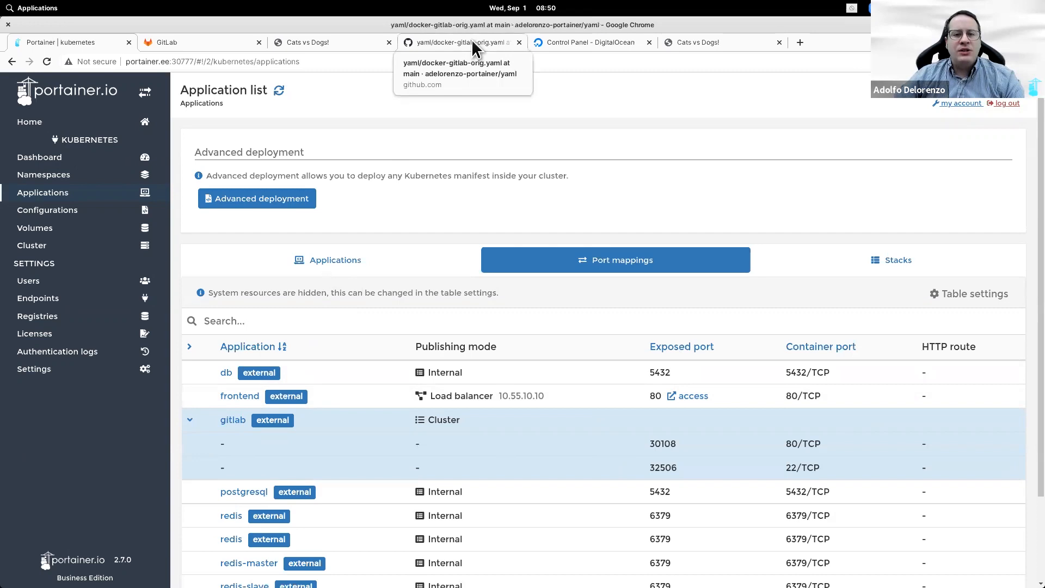
pyautogui.click(68, 42)
# Step: On the do endpoint, add namespace gitlab with Resource assignment off and create it
pyautogui.click(68, 125)
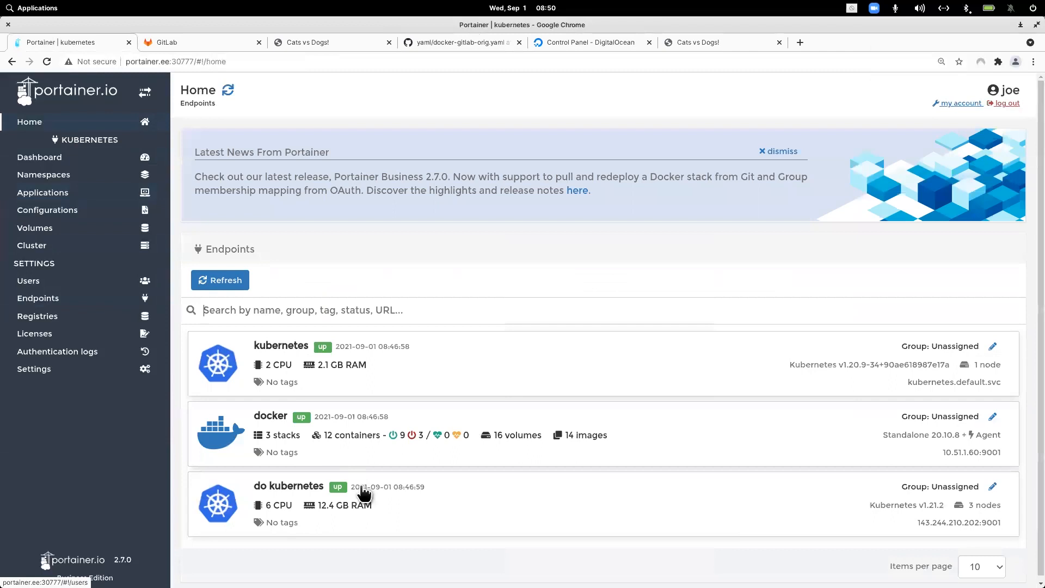
pyautogui.click(480, 495)
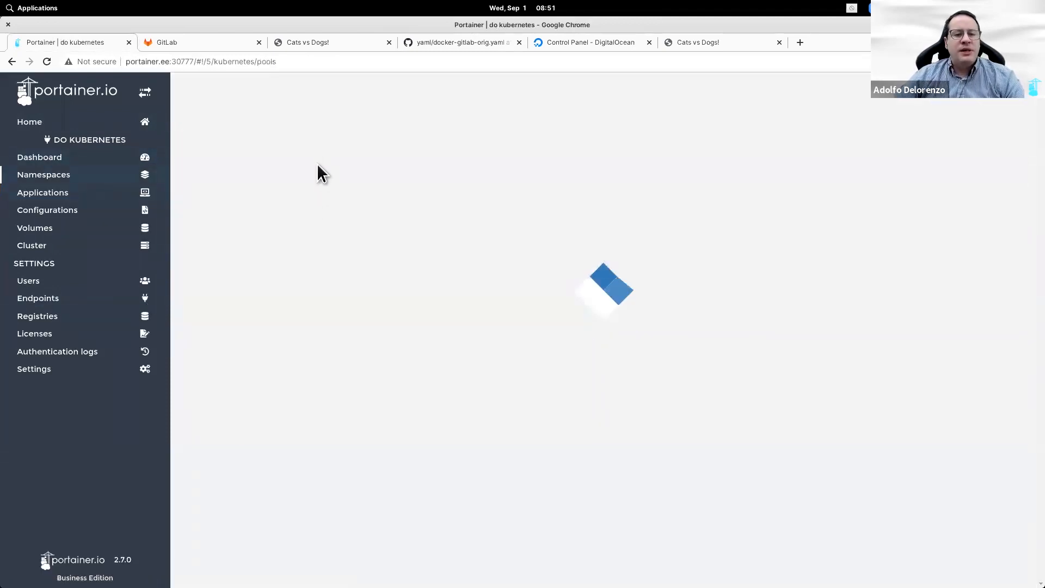
pyautogui.click(320, 175)
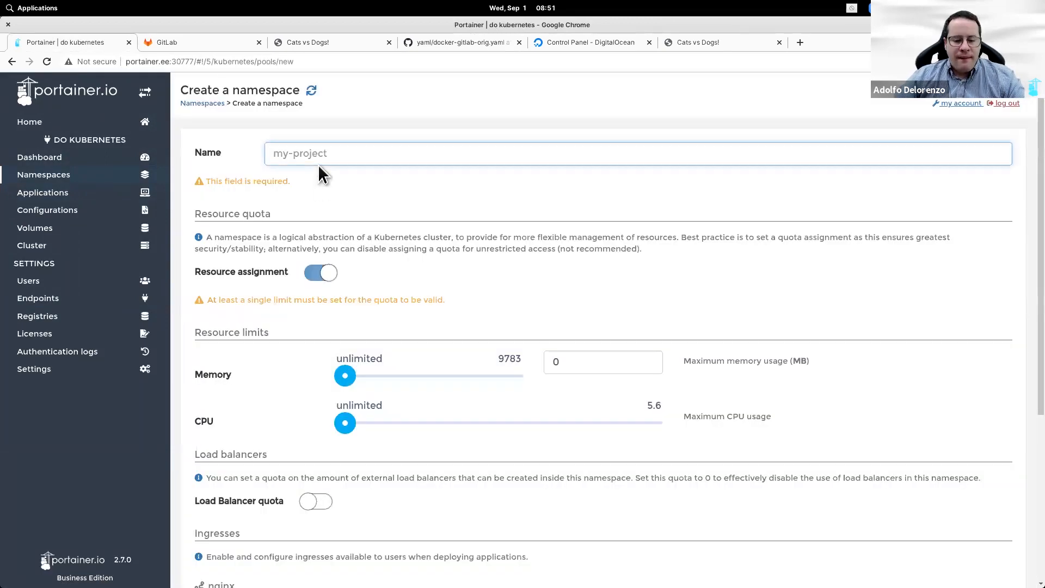
pyautogui.write('gitlab')
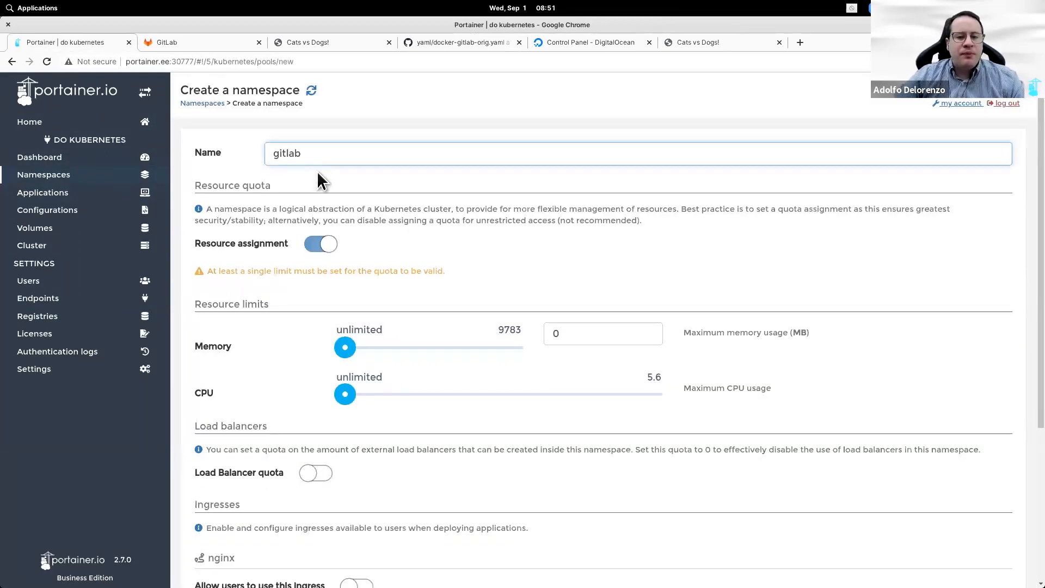
pyautogui.click(318, 248)
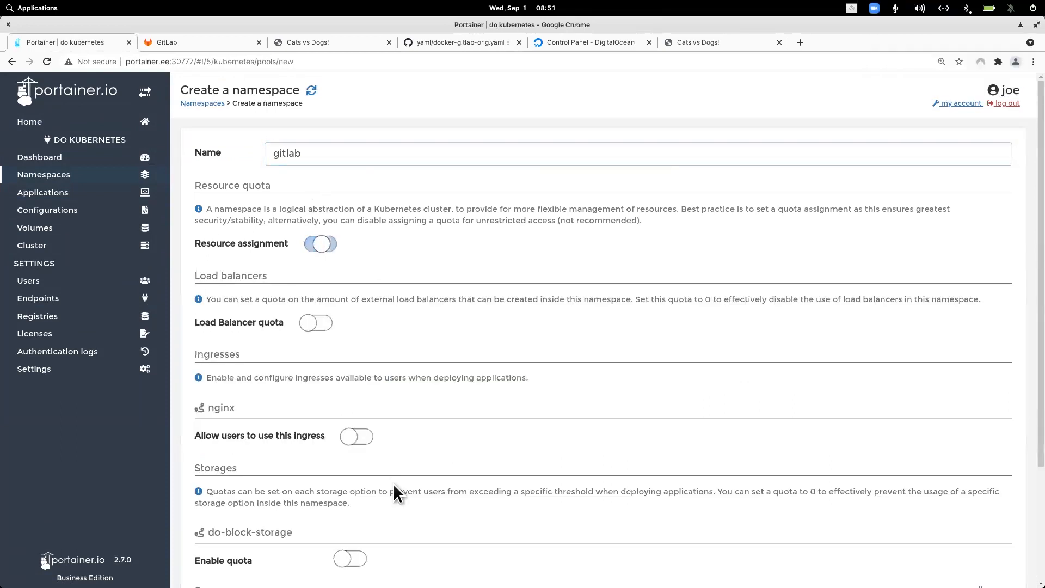
pyautogui.scroll(-5, 381, 500)
pyautogui.click(242, 543)
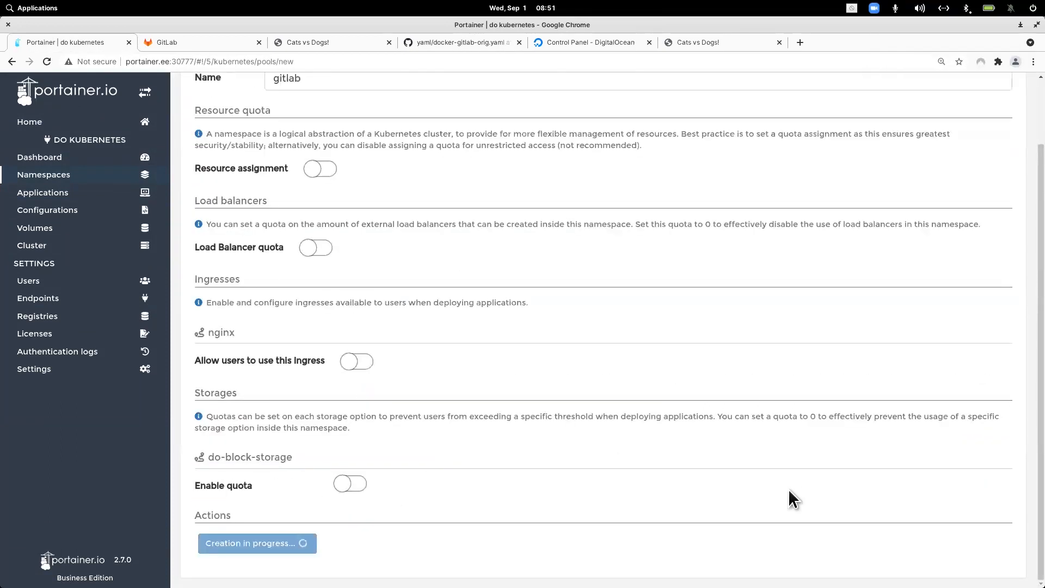
pyautogui.click(44, 192)
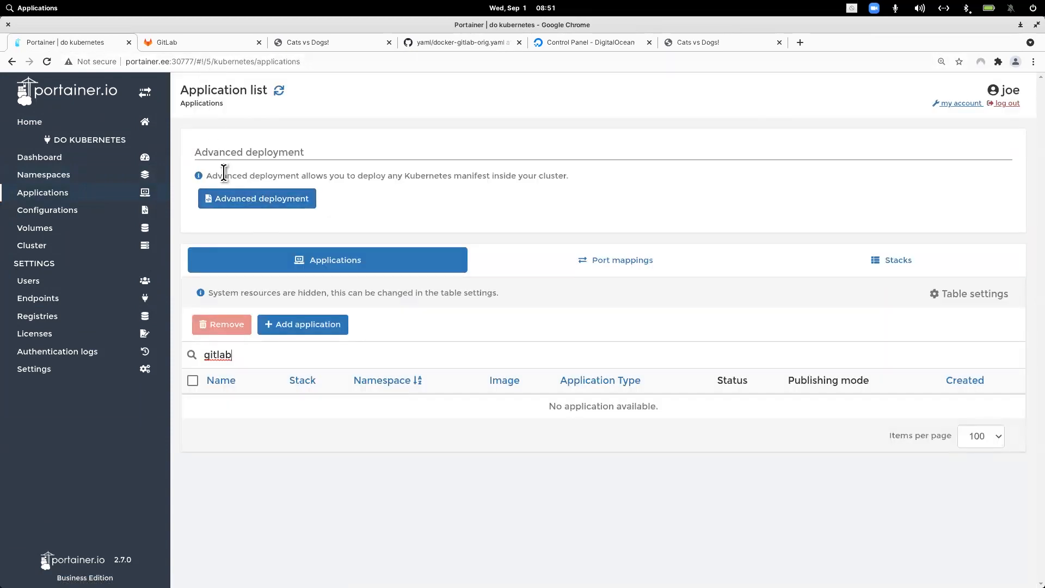
# Step: Copy the kompose service-type label lines from docker-voting-orig.yaml in the yaml repository
pyautogui.click(236, 199)
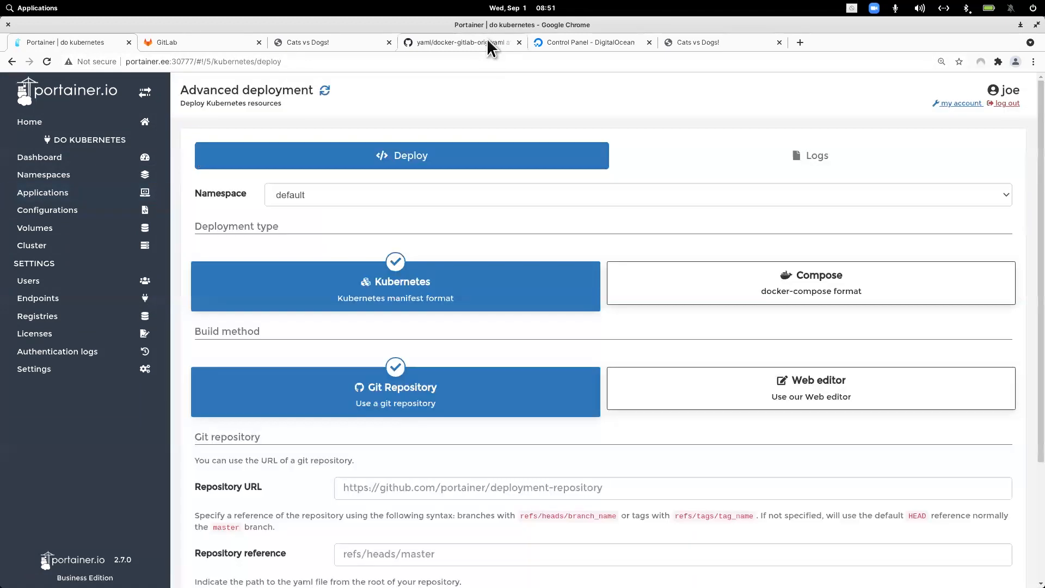
pyautogui.click(487, 41)
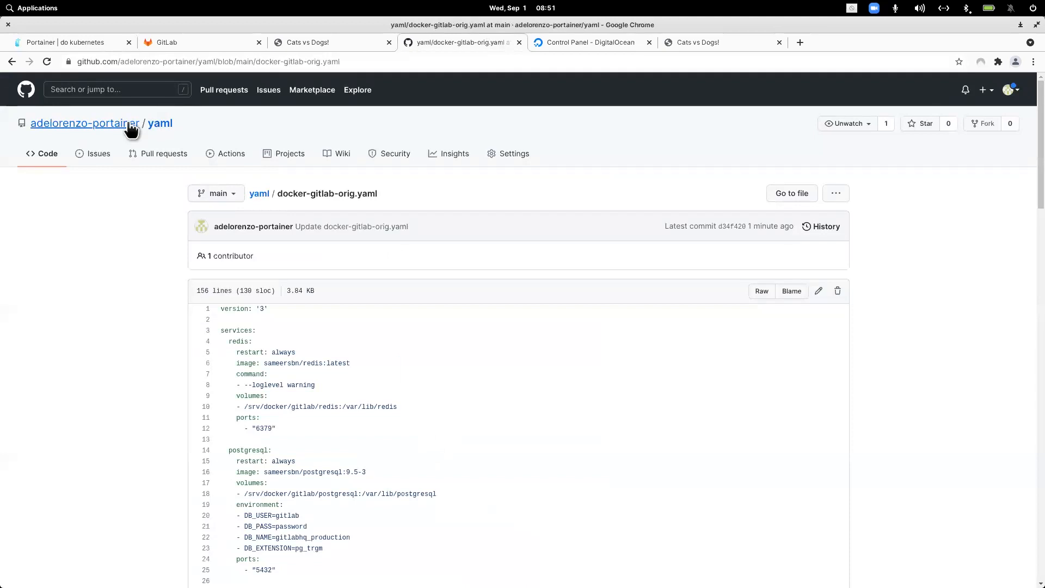
pyautogui.click(158, 122)
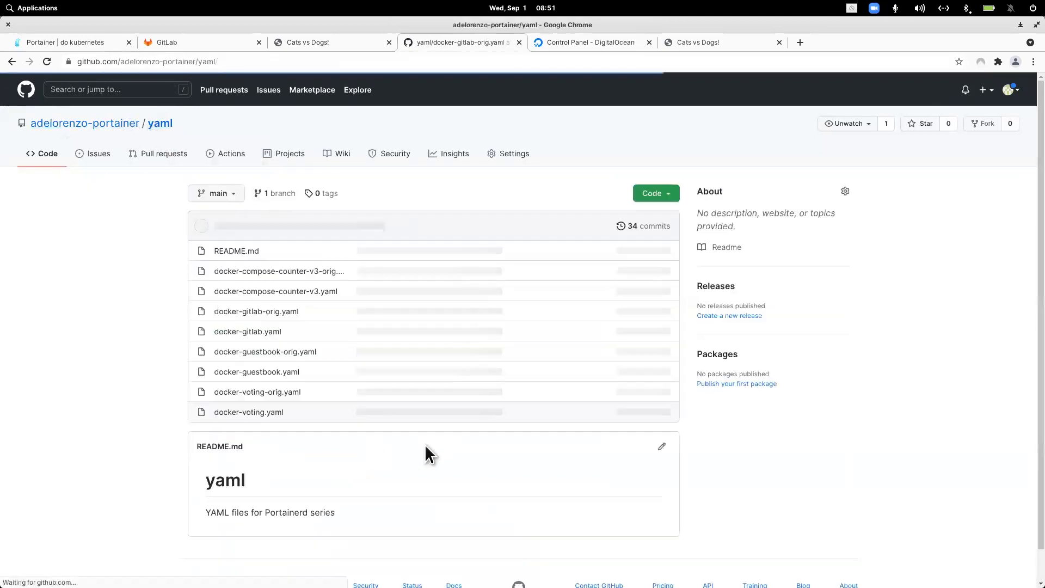
pyautogui.click(226, 397)
pyautogui.moveTo(362, 418); pyautogui.dragTo(201, 407)
pyautogui.hotkey('ctrl', 'c')
pyautogui.rightClick(266, 428)
pyautogui.click(288, 426)
# Step: Paste the labels block under gitlab's volumes in docker-gitlab-orig.yaml as LoadBalancer and commit
pyautogui.click(160, 123)
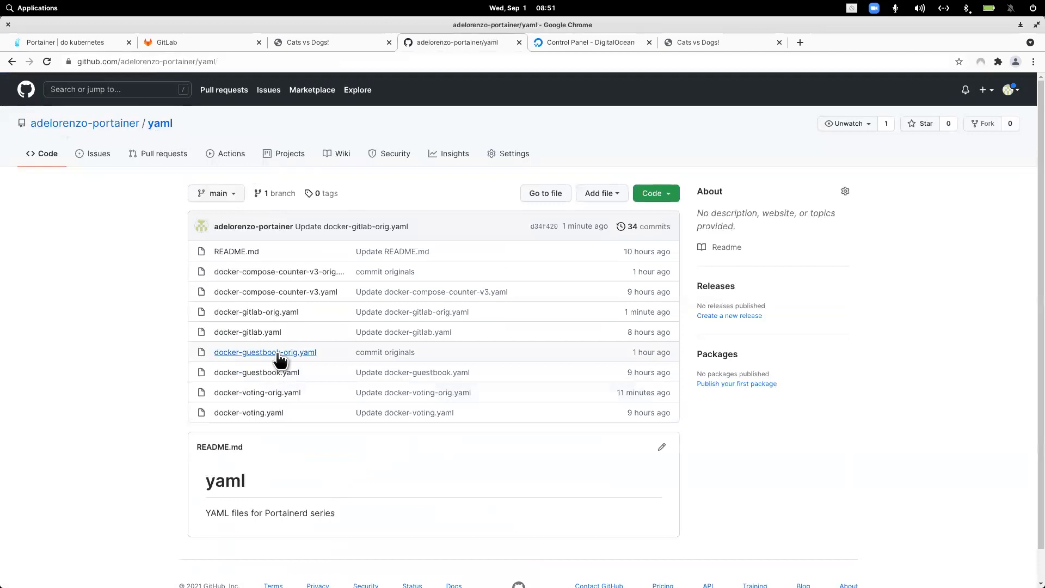
pyautogui.click(274, 314)
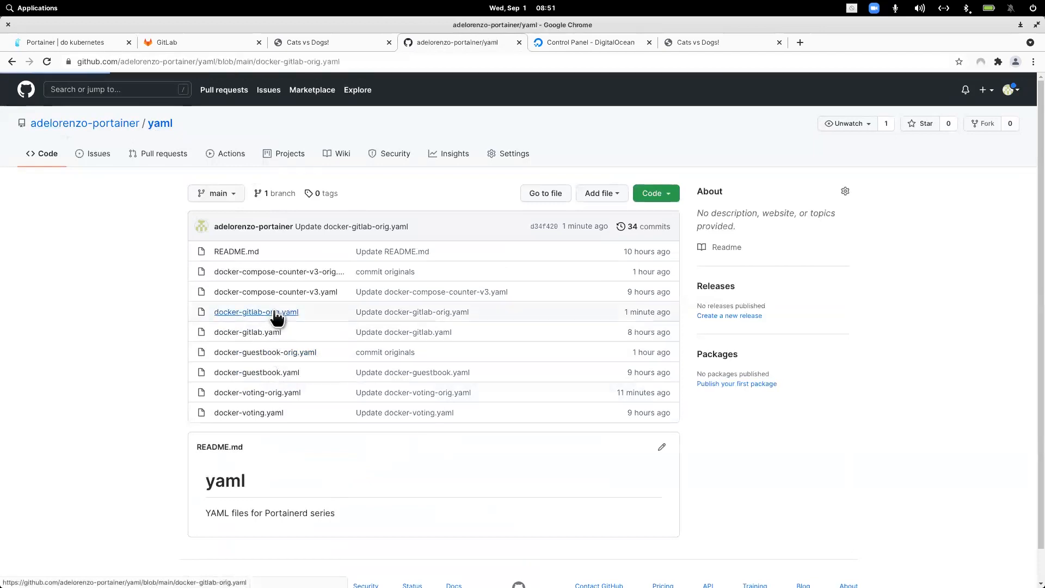
pyautogui.press('e')
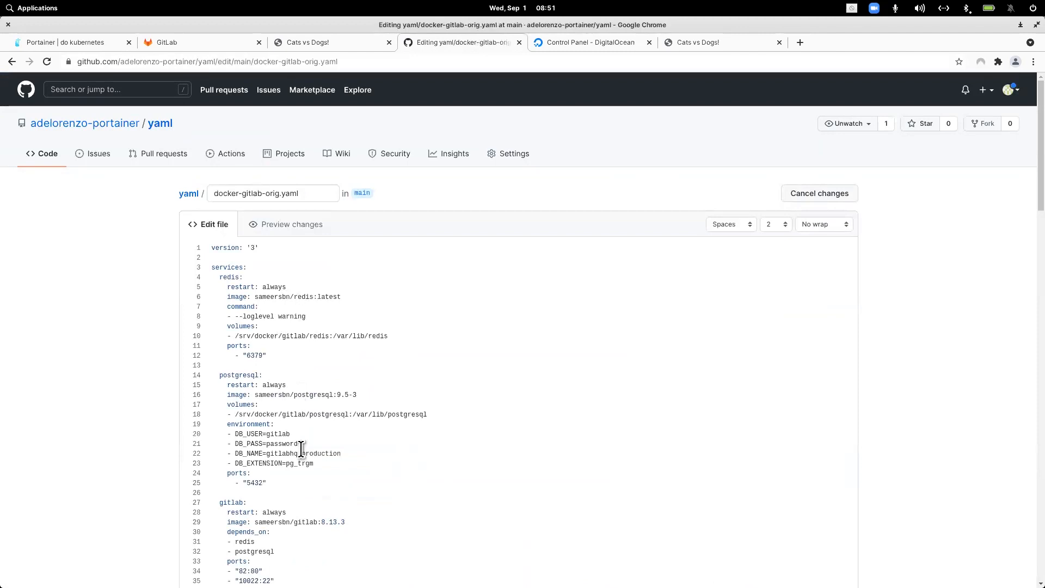
pyautogui.scroll(-3, 300, 473)
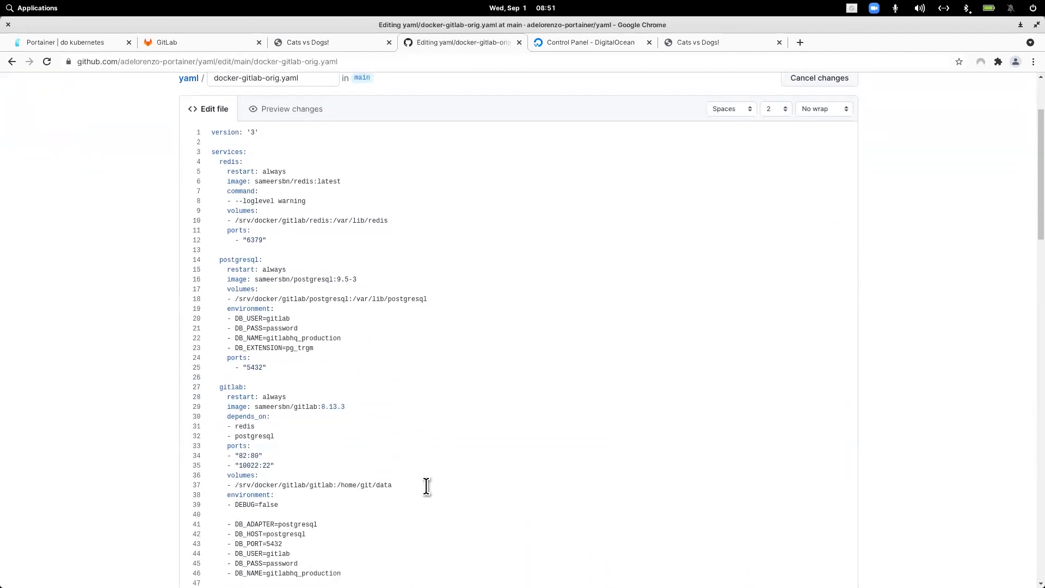
pyautogui.click(443, 487)
pyautogui.press('Return')
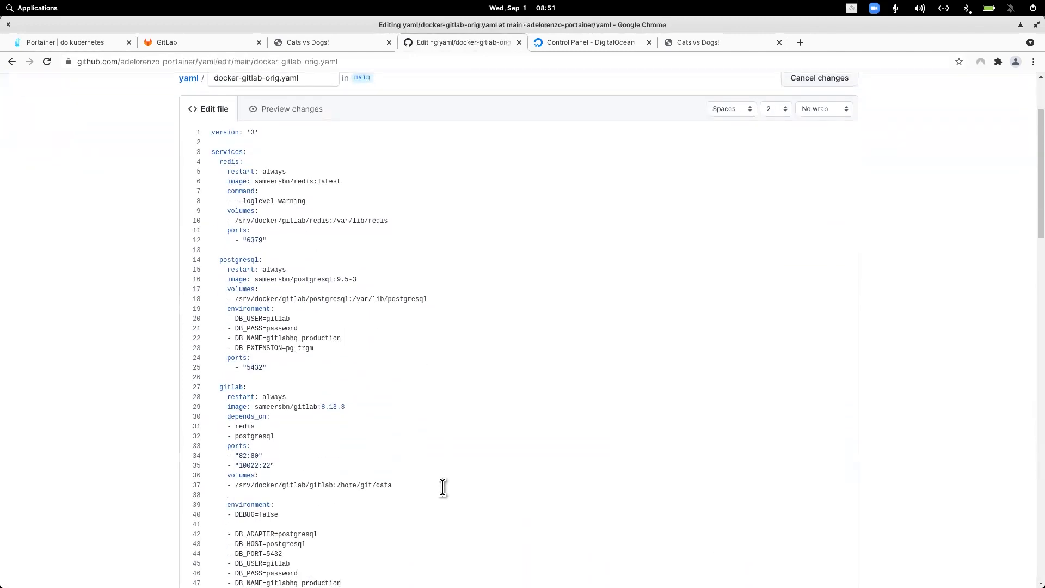
pyautogui.hotkey('ctrl', 'v')
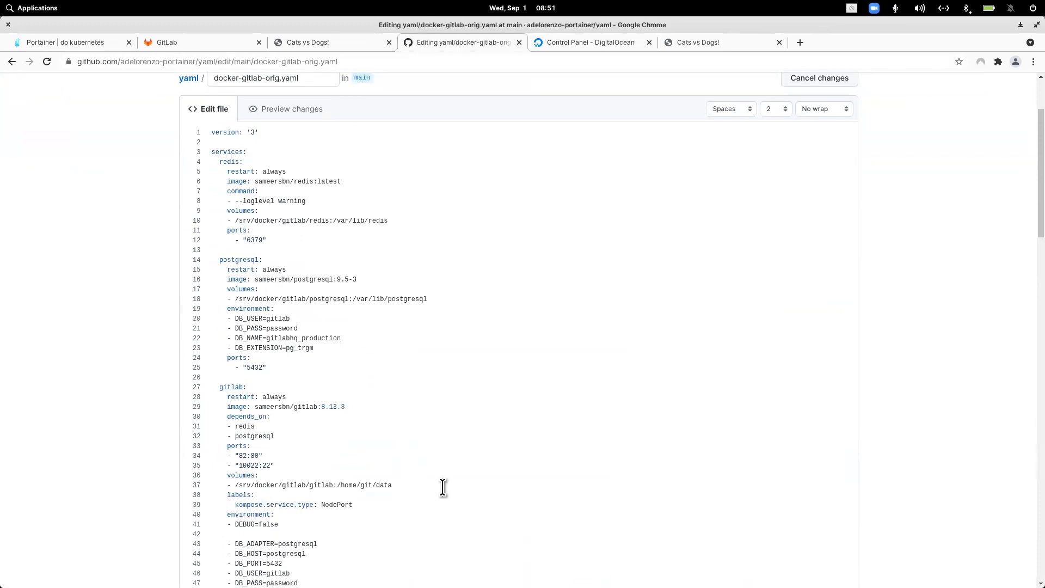
pyautogui.scroll(-6, 343, 357)
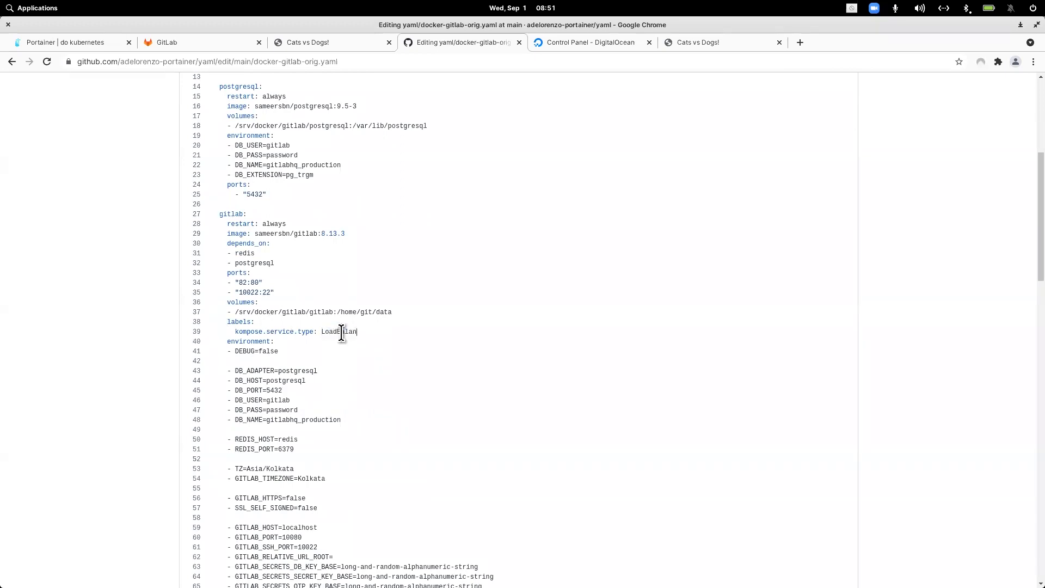
pyautogui.scroll(-20, 613, 416)
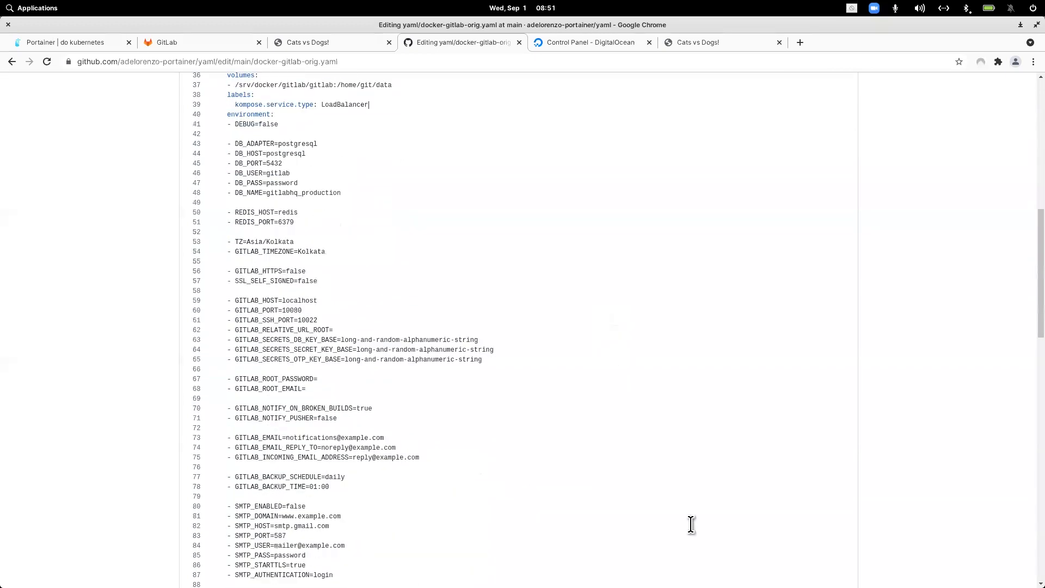
pyautogui.scroll(-20, 781, 420)
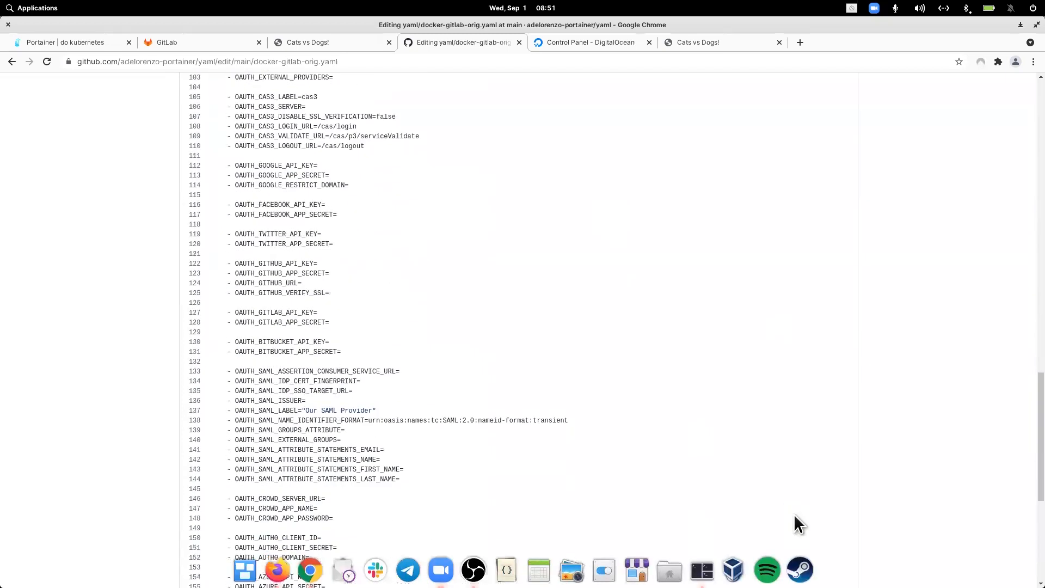
pyautogui.click(268, 494)
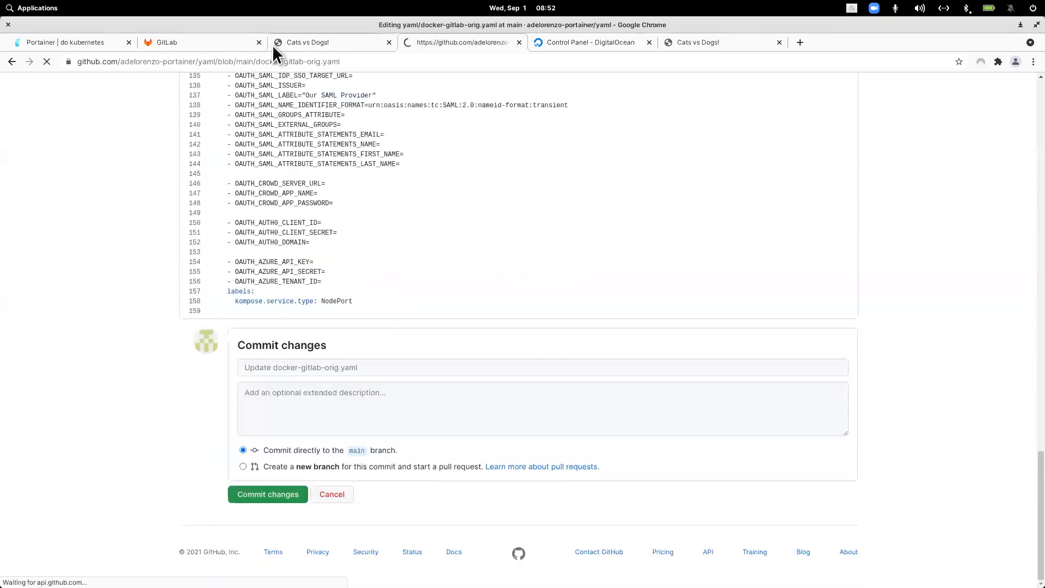
pyautogui.click(91, 41)
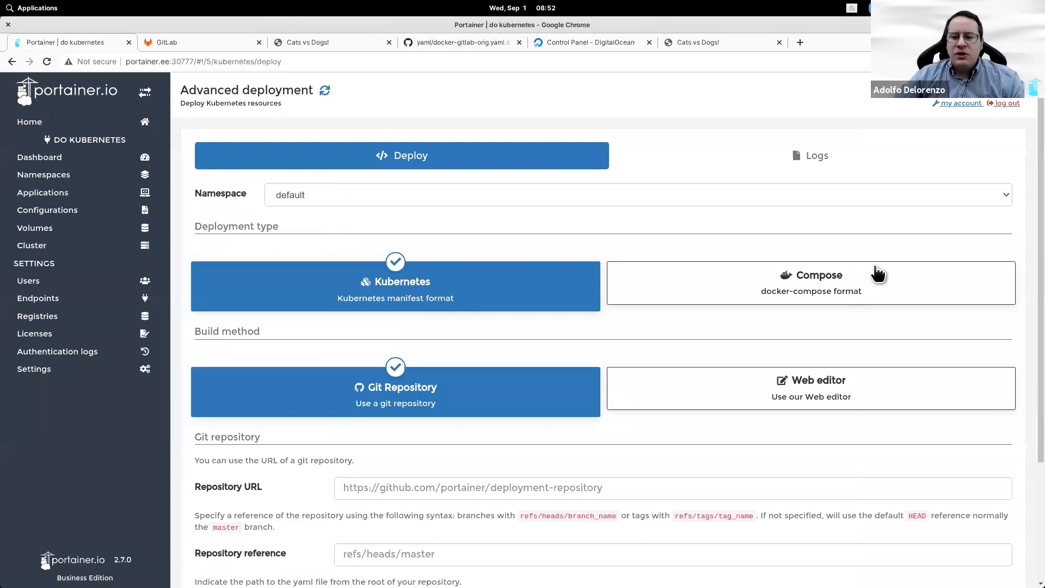
# Step: Choose Compose deployment with the GitHub yaml repository URL and reference refs/heads/main
pyautogui.click(809, 275)
pyautogui.click(483, 44)
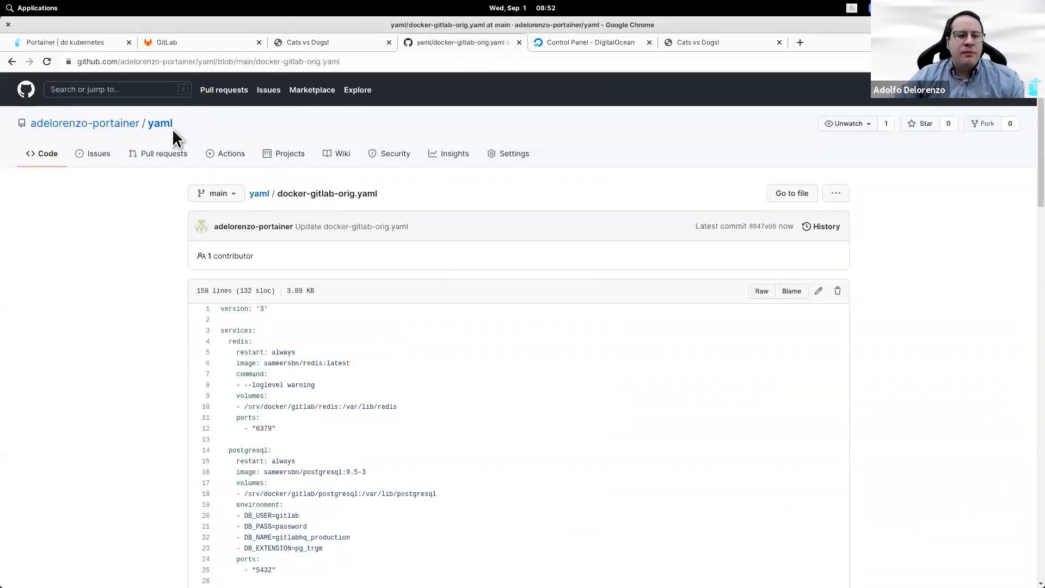
pyautogui.click(236, 63)
pyautogui.hotkey('ctrl', 'c')
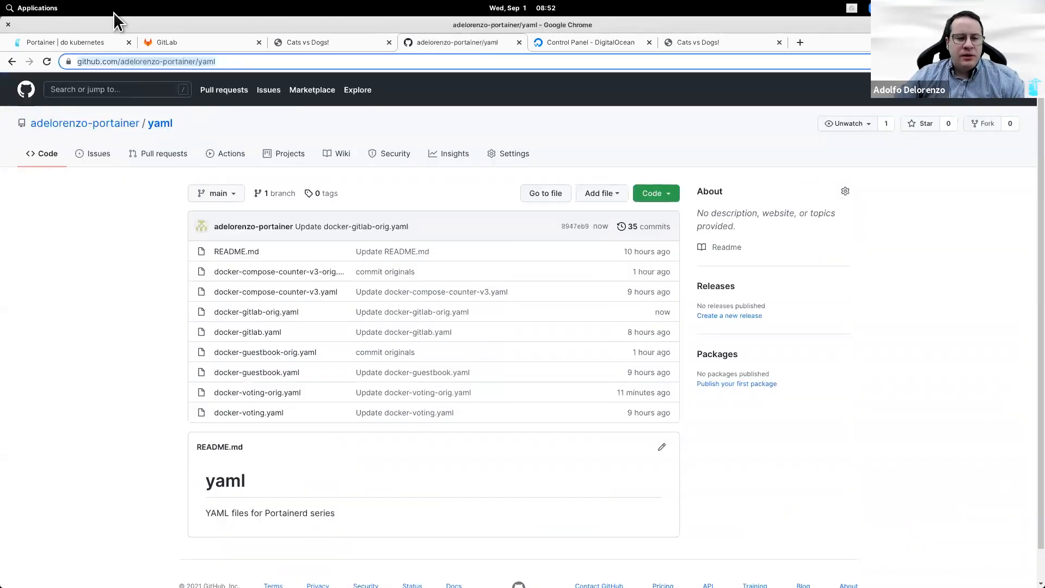
pyautogui.click(98, 42)
pyautogui.click(419, 487)
pyautogui.hotkey('ctrl', 'v')
pyautogui.click(394, 552)
pyautogui.write('refs/')
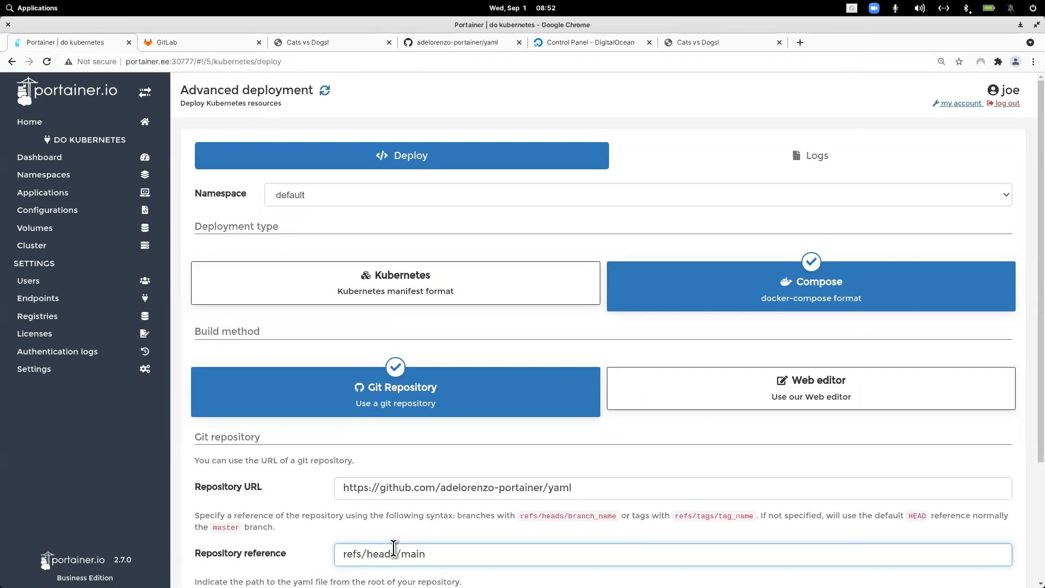
# Step: Set the manifest path to docker-gitlab-orig.yaml and deploy the stack
pyautogui.click(477, 45)
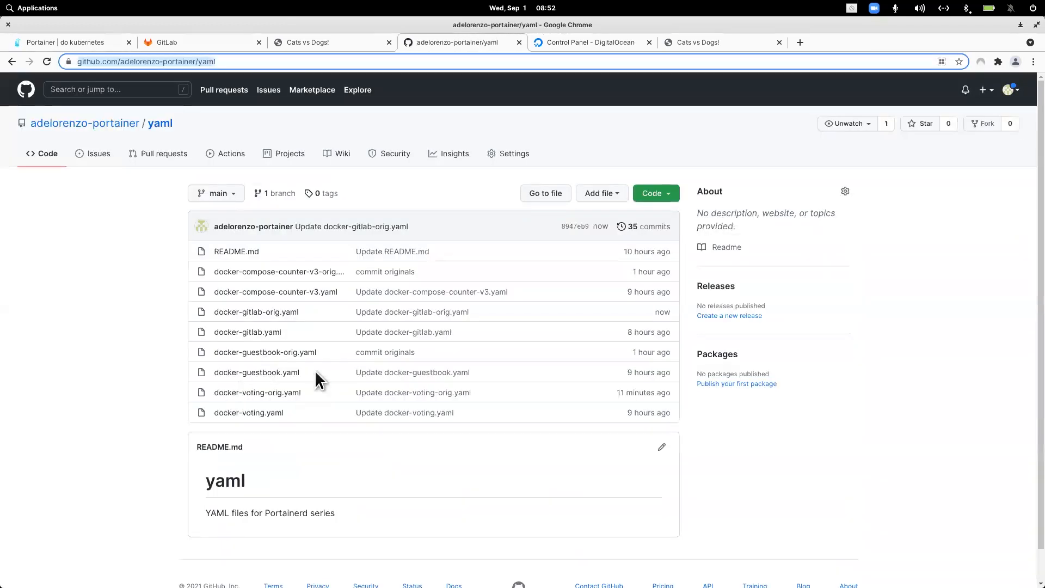
pyautogui.click(311, 315)
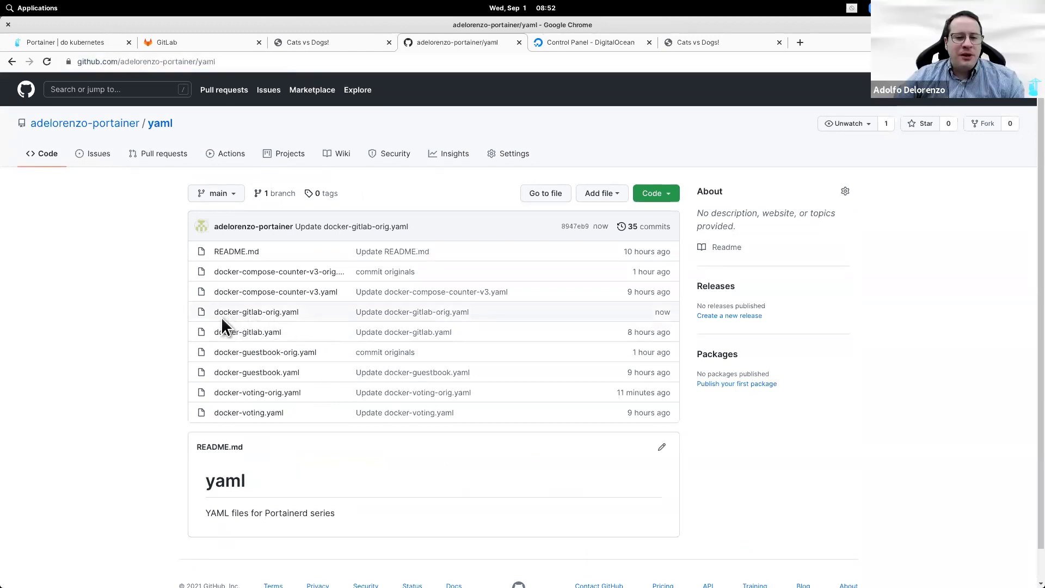
pyautogui.tripleClick(209, 315)
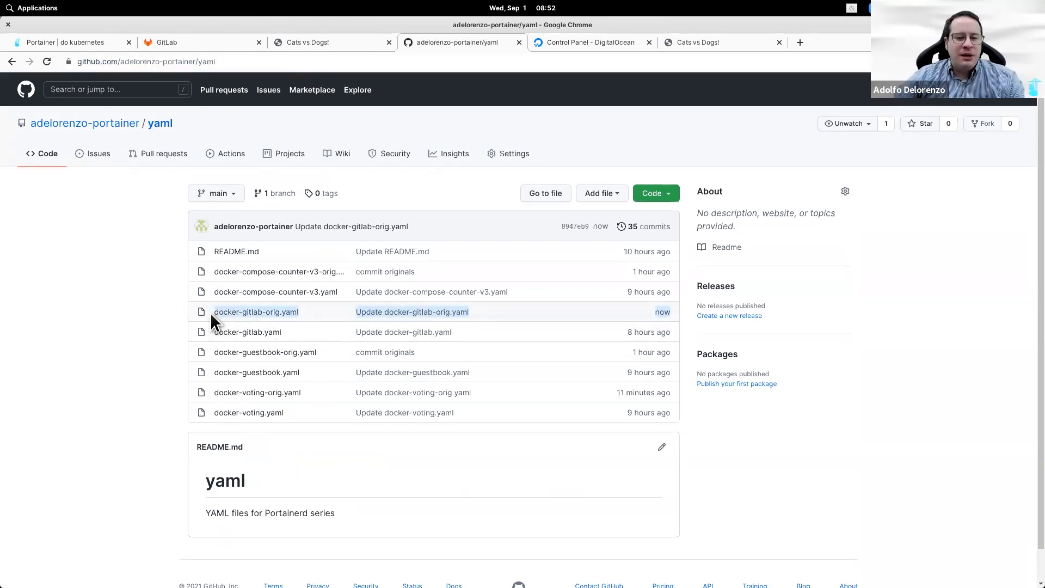
pyautogui.click(70, 314)
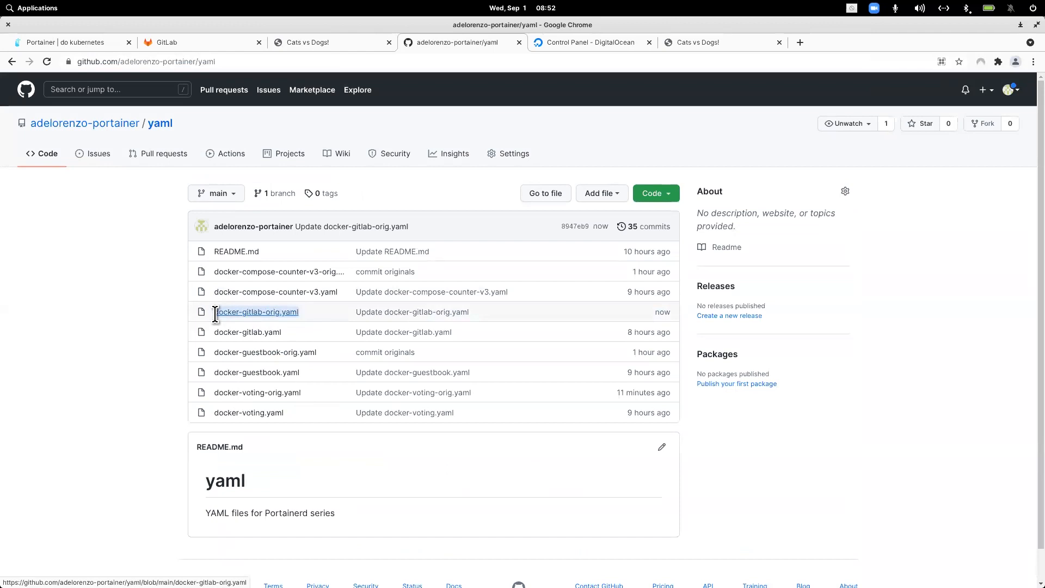
pyautogui.click(102, 44)
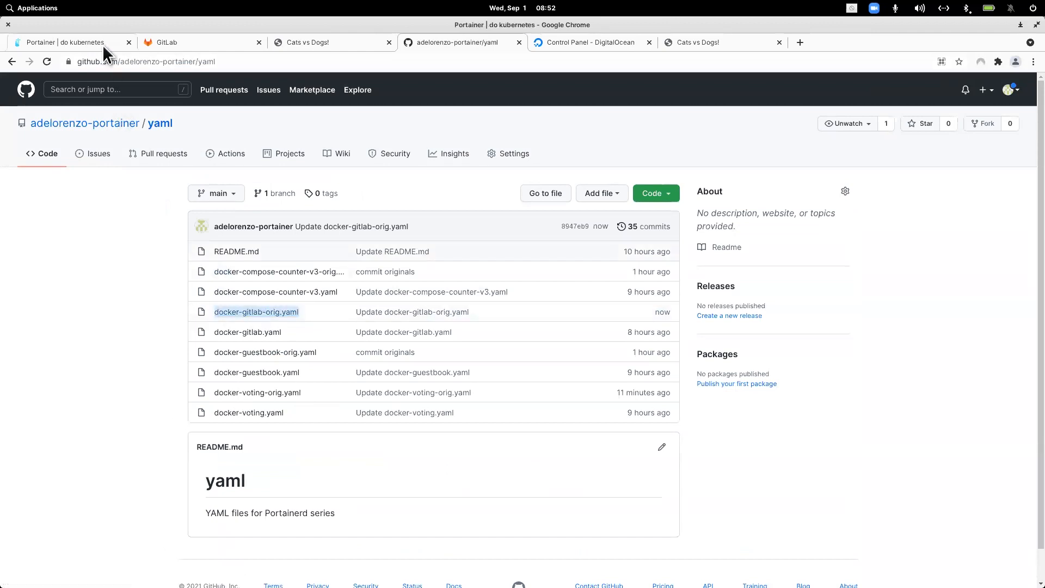
pyautogui.scroll(-3, 416, 381)
pyautogui.click(415, 466)
pyautogui.write('docker-gitlab-orig.yaml')
pyautogui.click(223, 558)
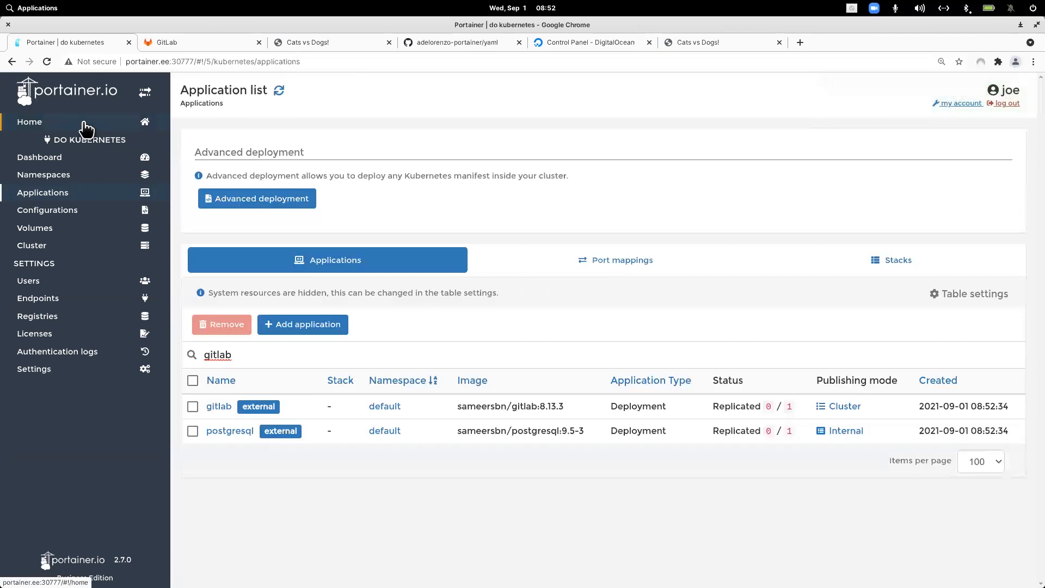
# Step: Open the local kubernetes endpoint's Applications list, showing gitlab on ports 30108 and 32506
pyautogui.click(86, 129)
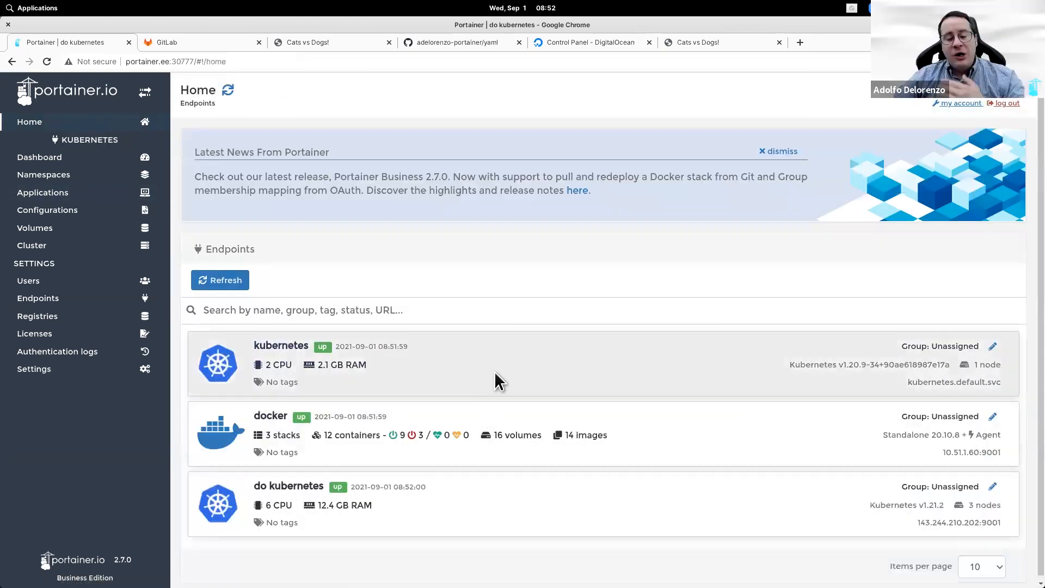
pyautogui.click(495, 371)
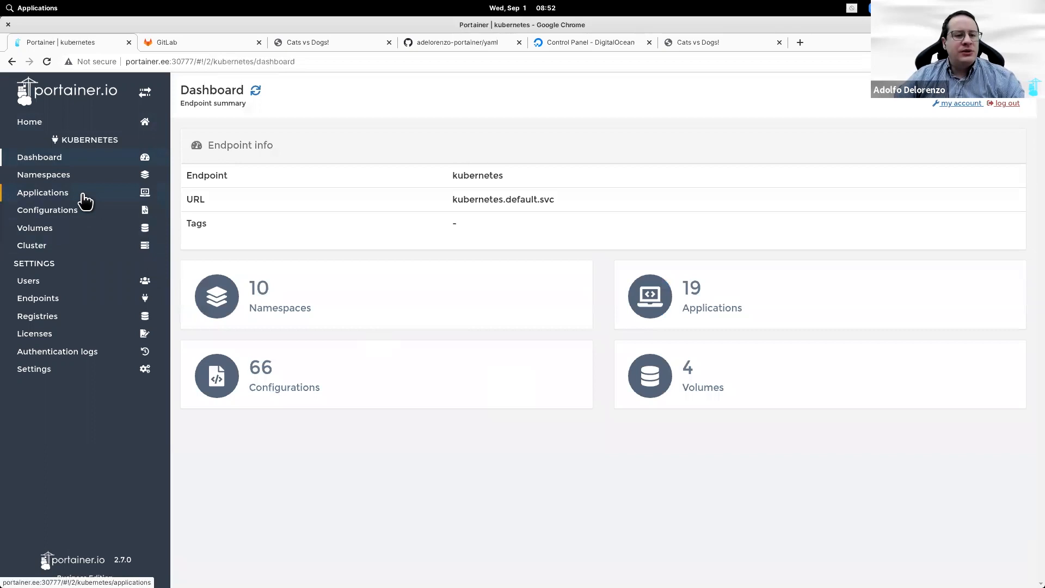
pyautogui.click(82, 194)
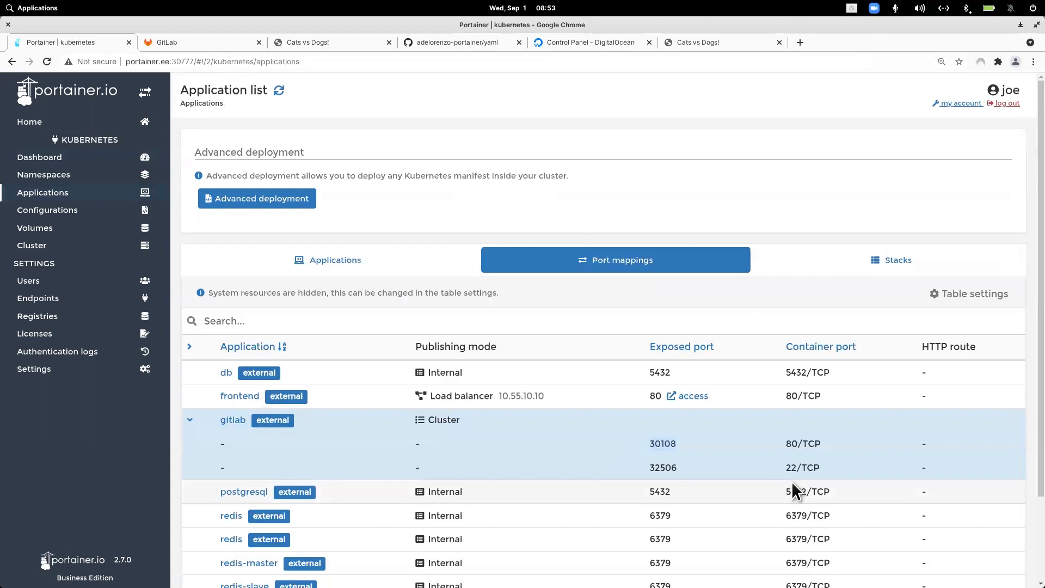
# Step: Load portainer.ee:30108 in a new tab and place it beside the other GitLab tab
pyautogui.click(800, 42)
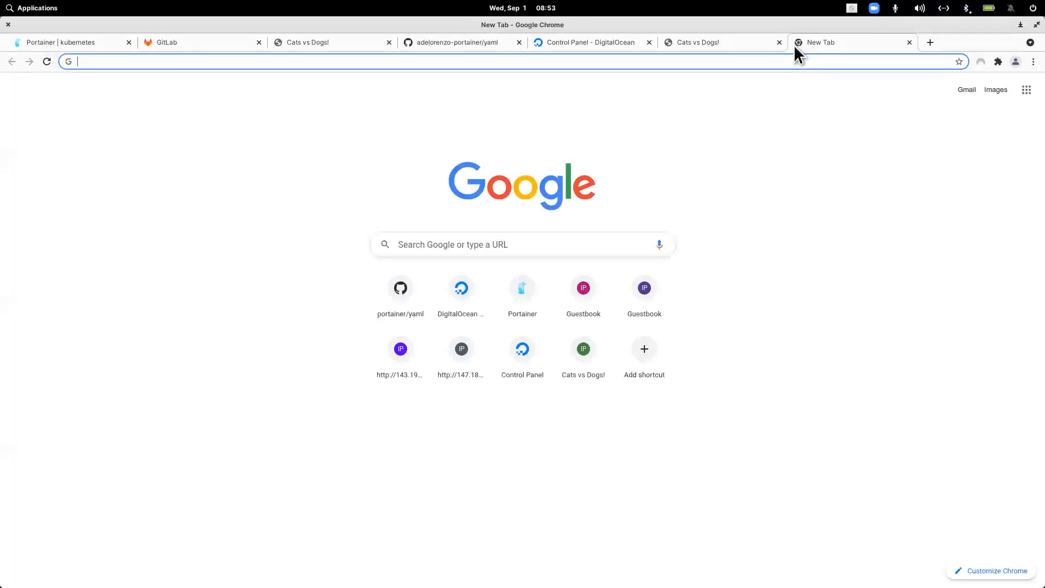
pyautogui.write('10.51.1.100:30108')
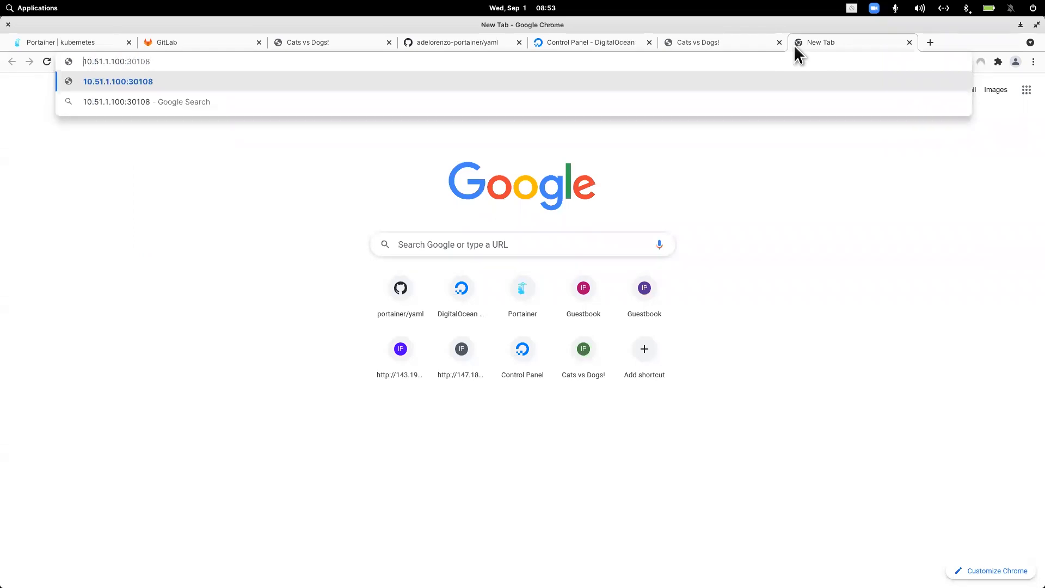
pyautogui.write('portainer.e')
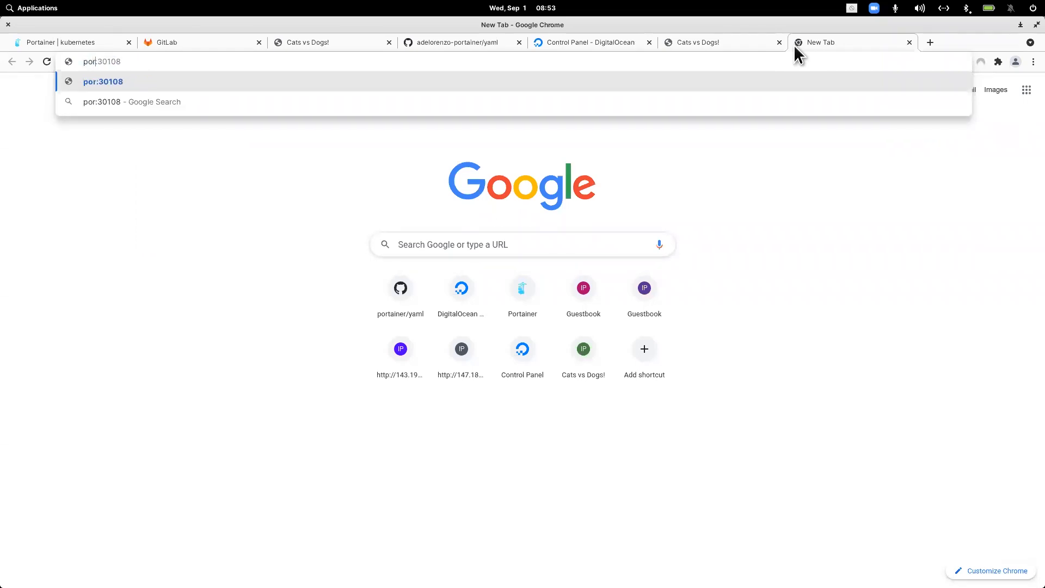
pyautogui.write('e')
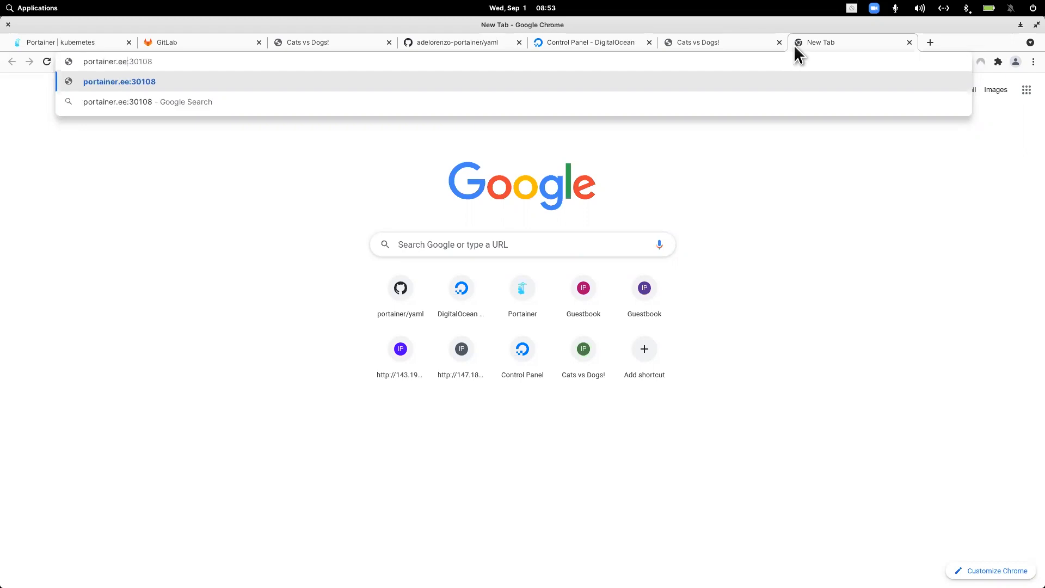
pyautogui.press('Return')
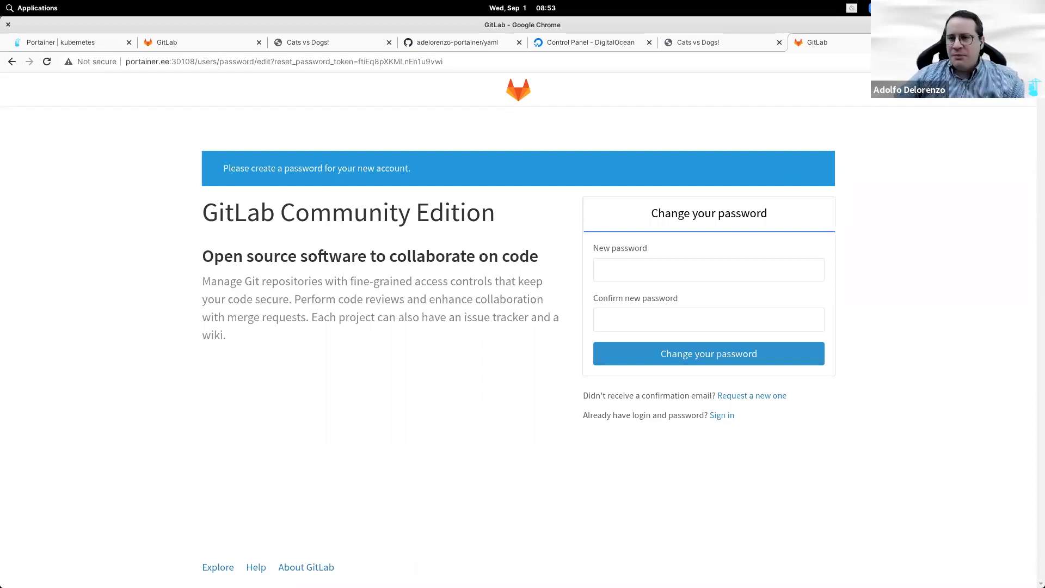
pyautogui.moveTo(817, 42); pyautogui.dragTo(339, 52)
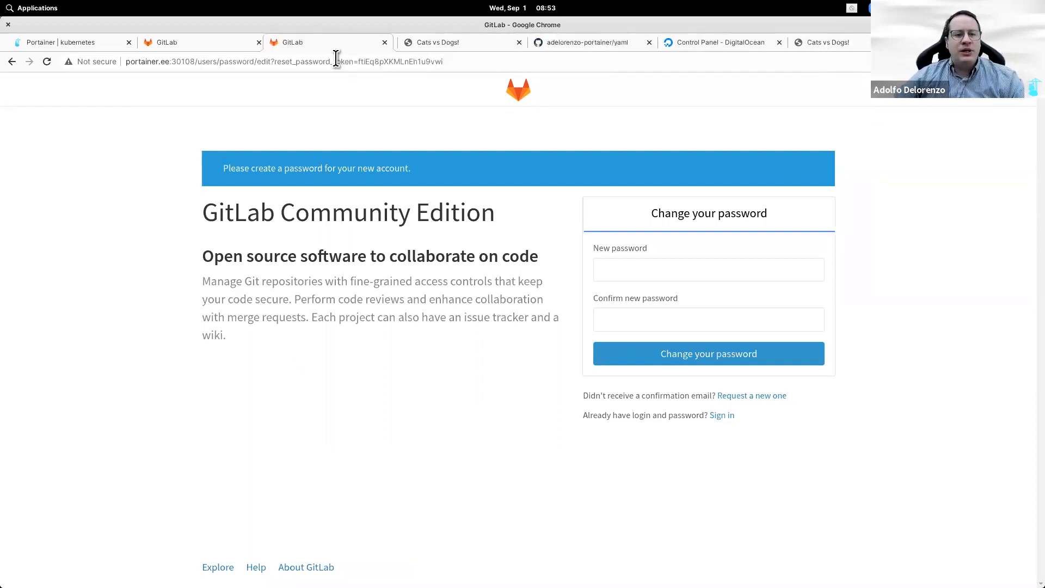
# Step: Compare both GitLab password pages, then return to Portainer's Home endpoint list
pyautogui.click(200, 49)
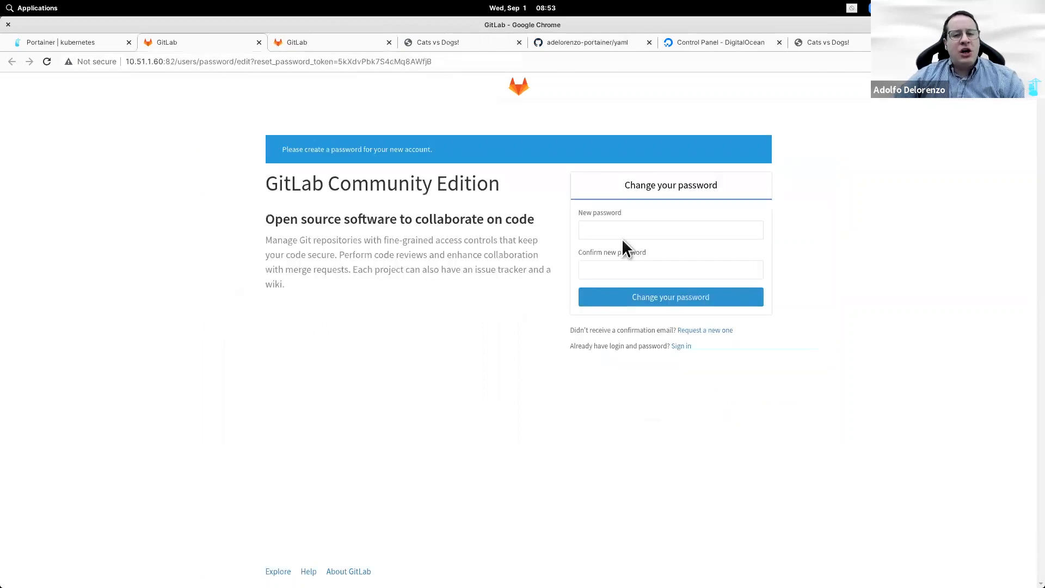
pyautogui.click(330, 42)
pyautogui.click(33, 44)
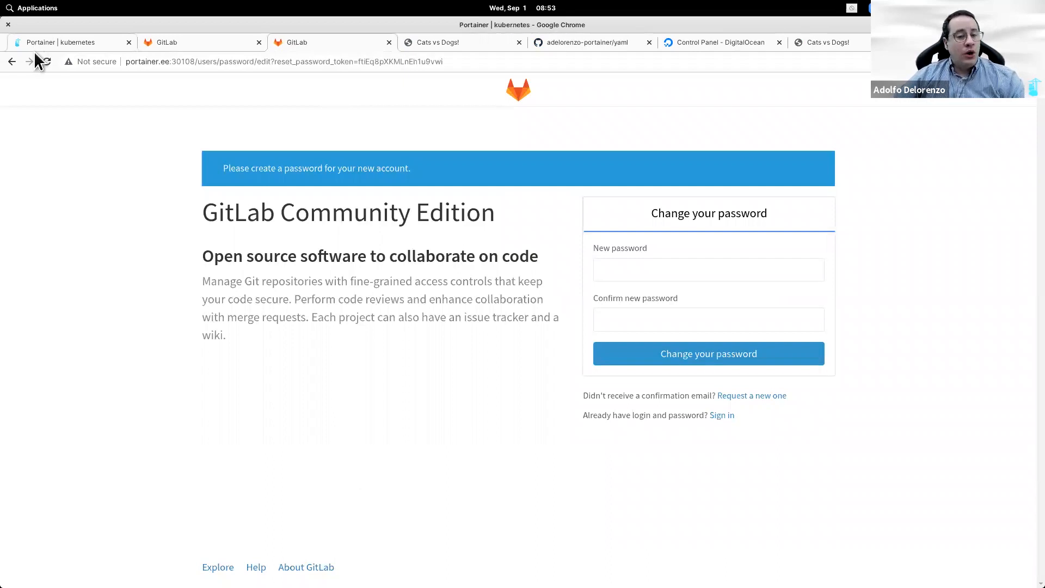
pyautogui.click(87, 129)
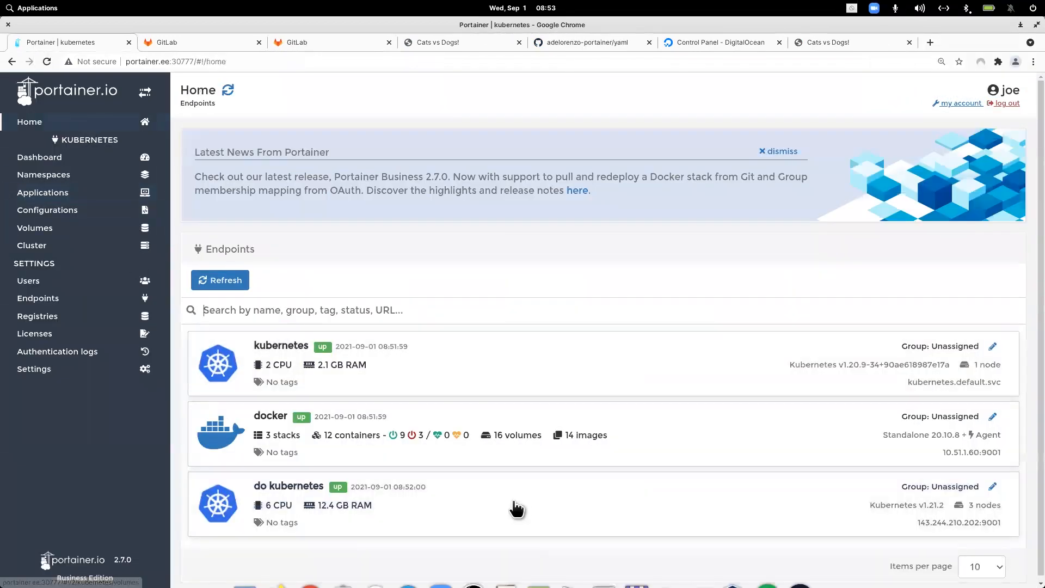
# Step: Open the do kubernetes endpoint's Applications list with gitlab and postgresql at 0/1 replicas
pyautogui.click(516, 502)
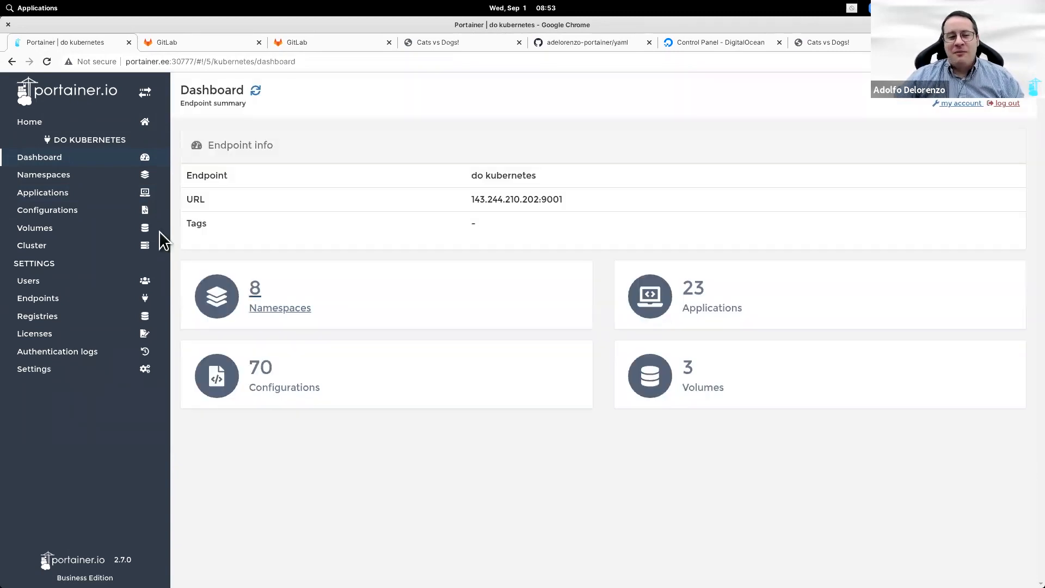
pyautogui.click(64, 194)
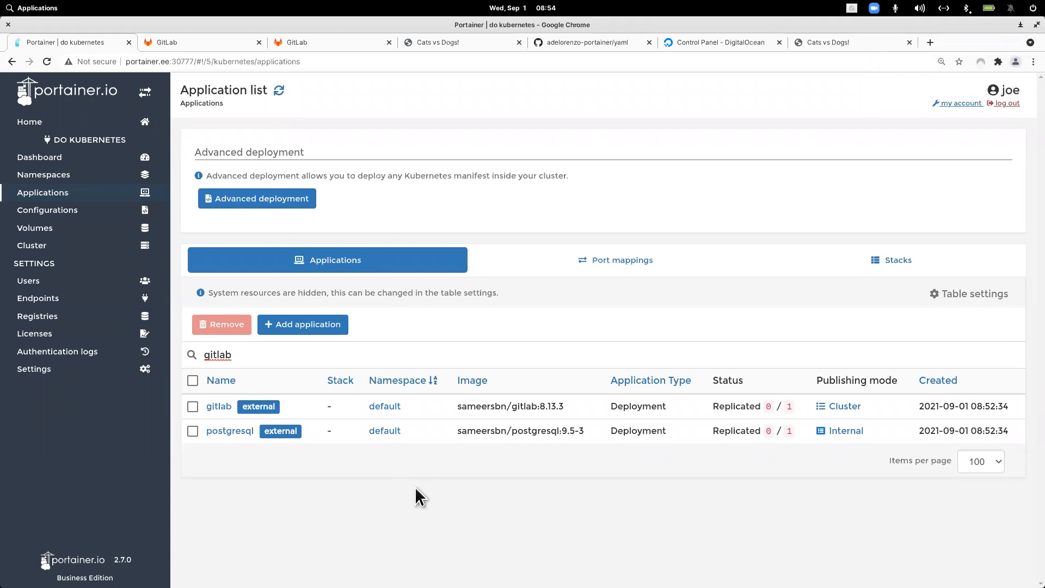
pyautogui.click(227, 408)
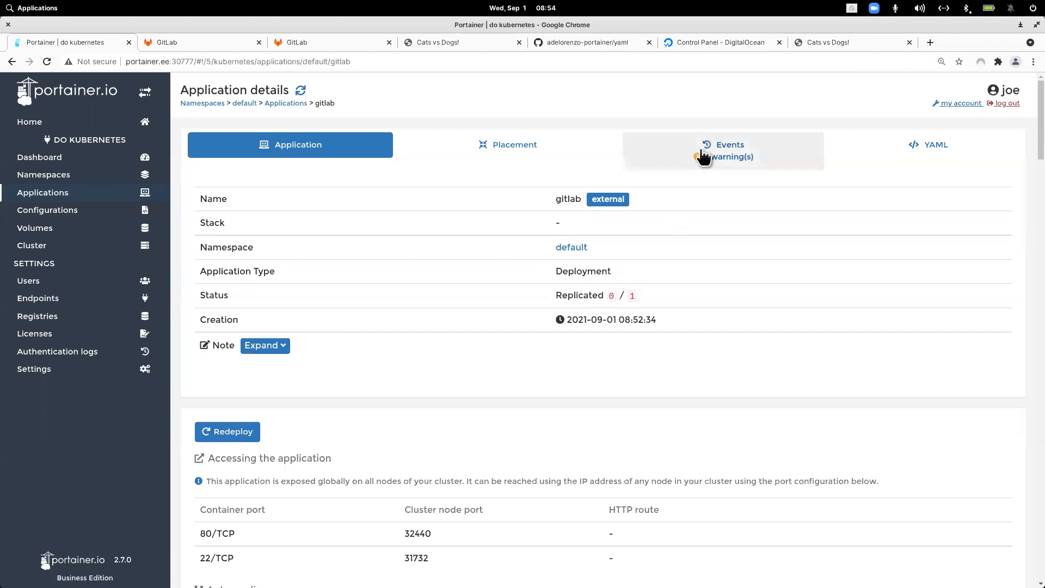
pyautogui.click(703, 156)
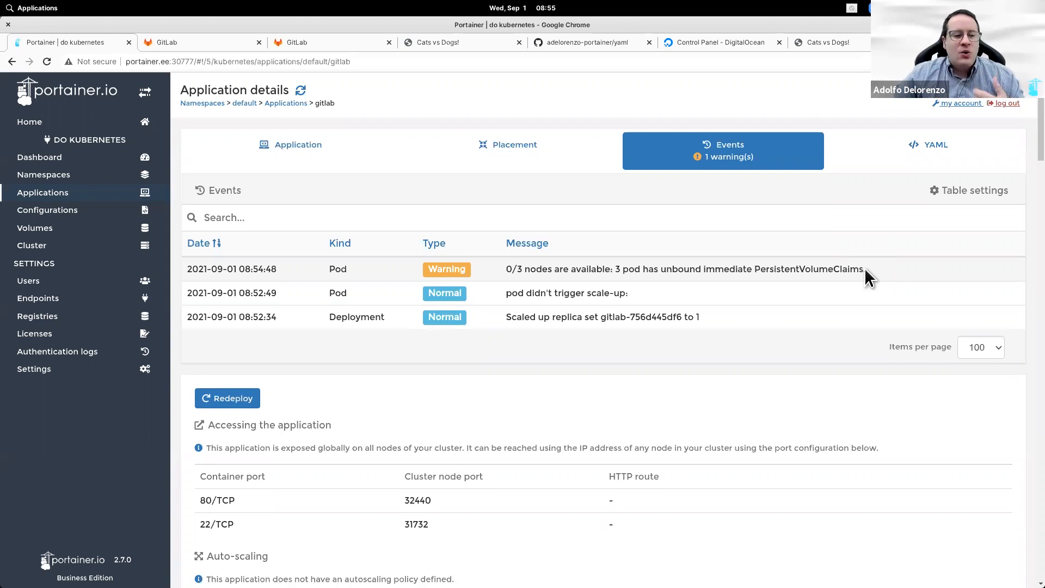
pyautogui.click(286, 104)
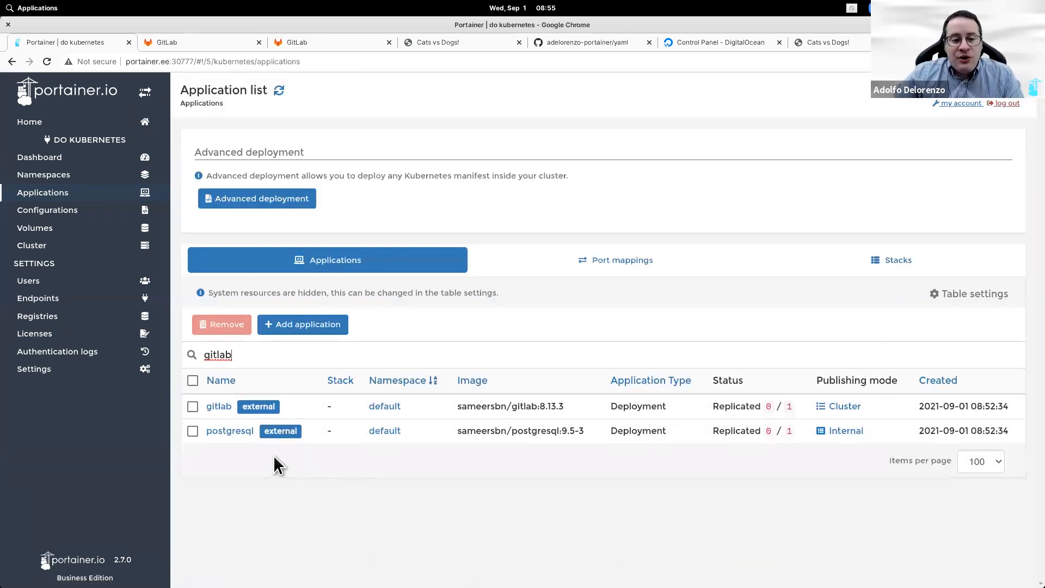
# Step: Open postgresql's details, read through its YAML, then return to the Application summary
pyautogui.click(237, 432)
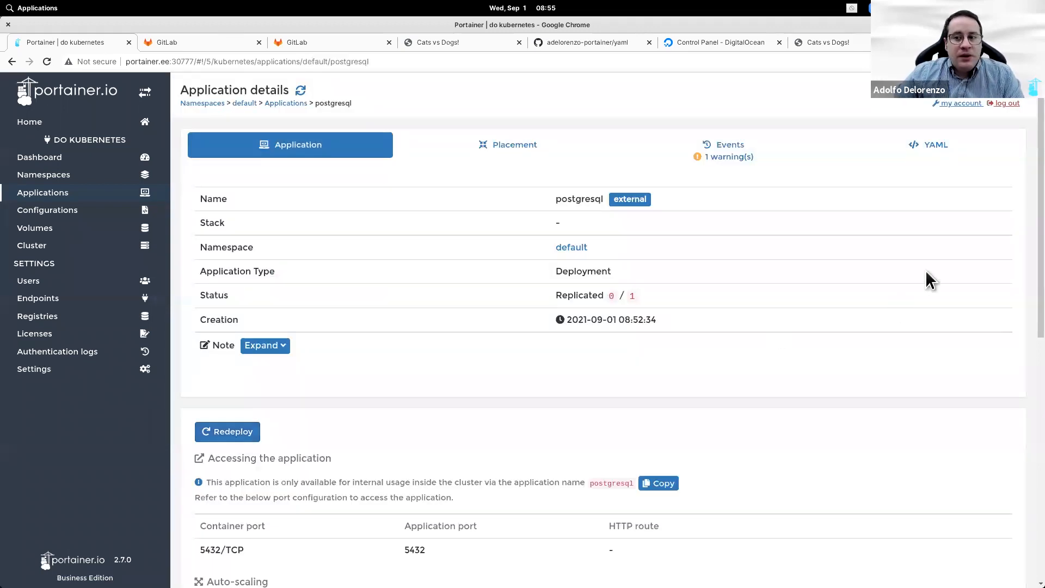
pyautogui.click(924, 150)
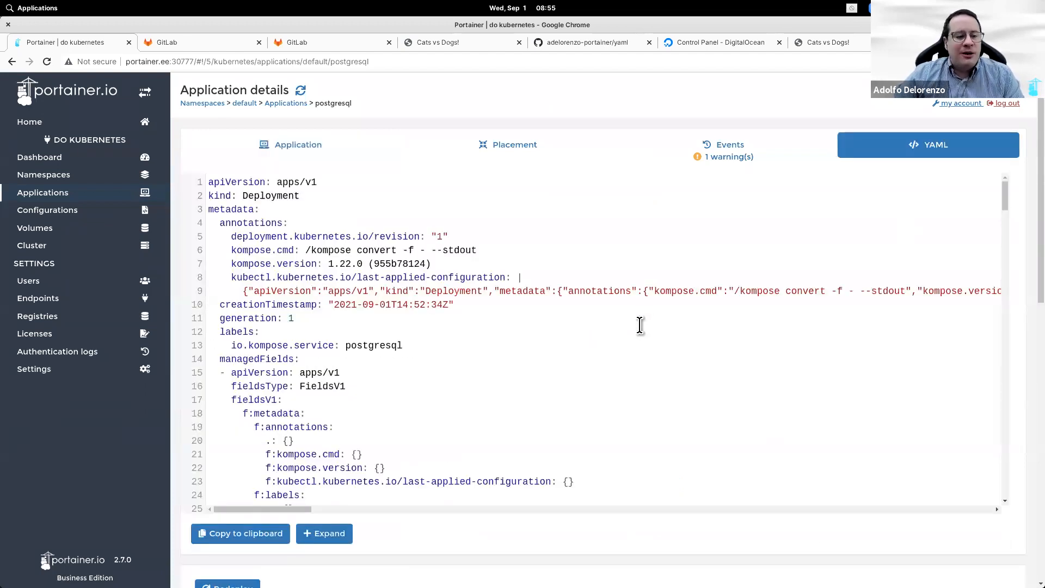
pyautogui.scroll(-1, 640, 325)
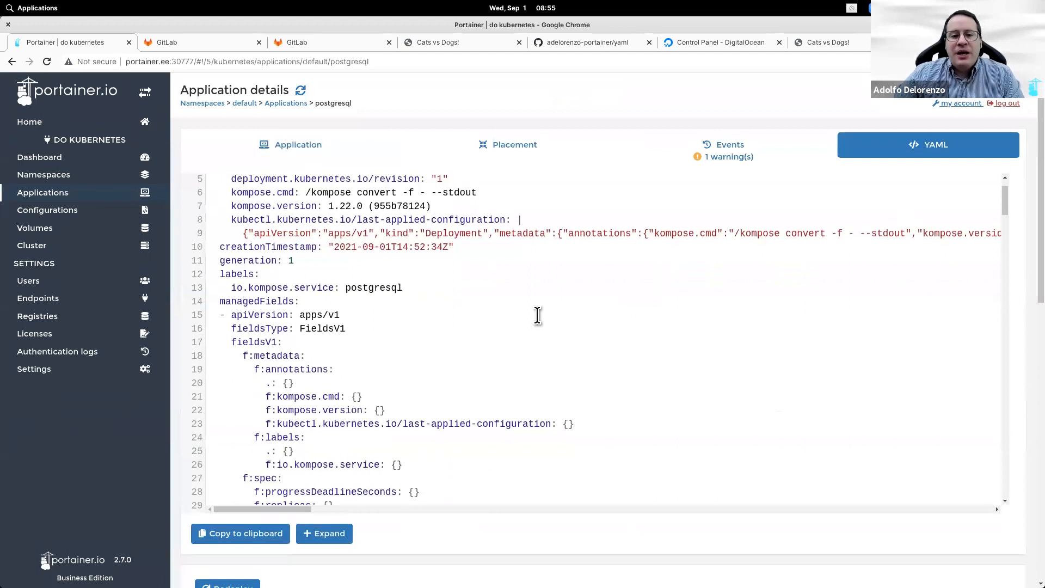
pyautogui.scroll(-3, 539, 313)
pyautogui.scroll(-10, 539, 313)
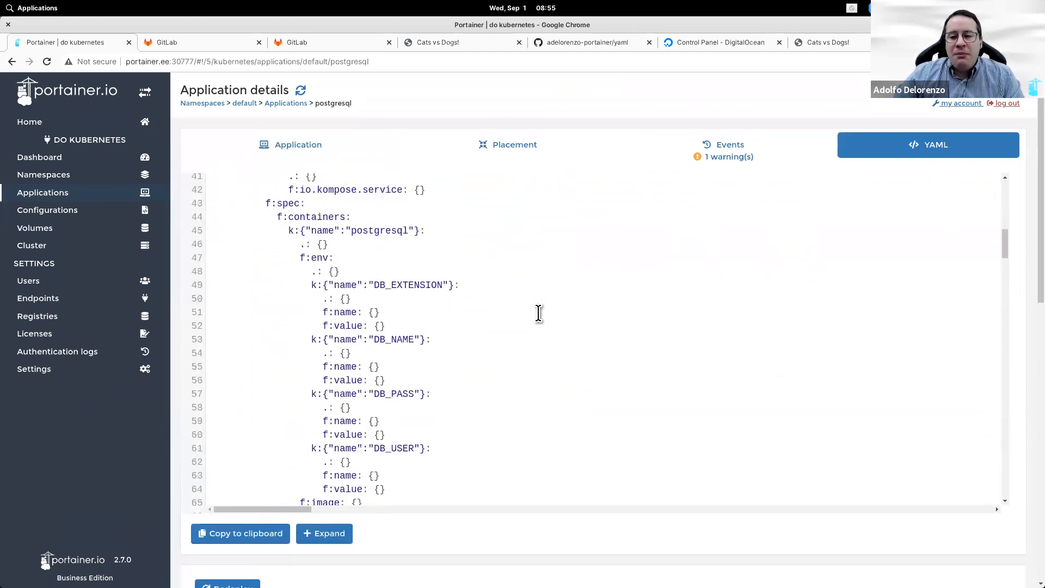
pyautogui.scroll(-4, 539, 314)
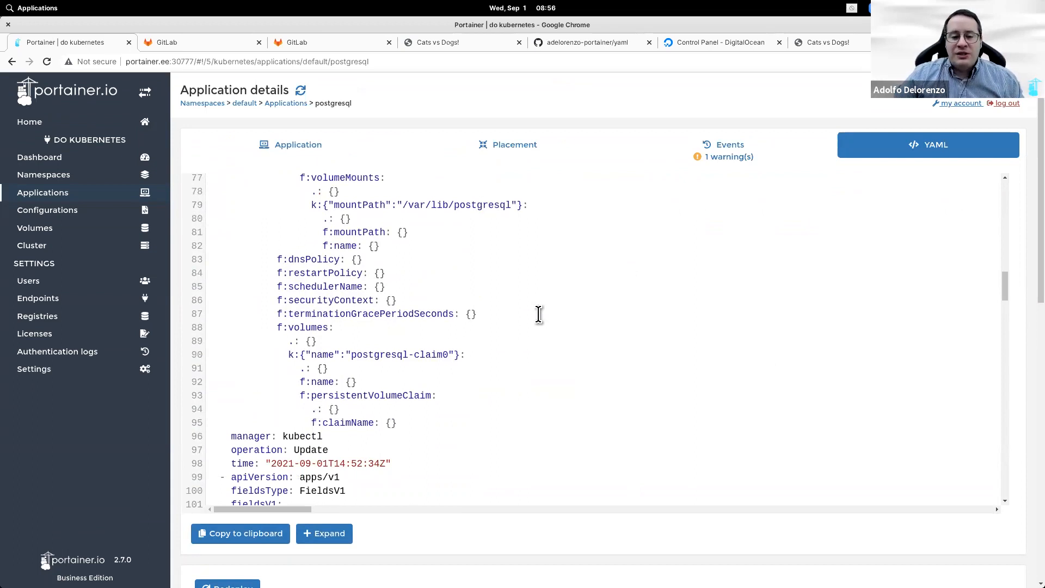
pyautogui.scroll(-7, 538, 314)
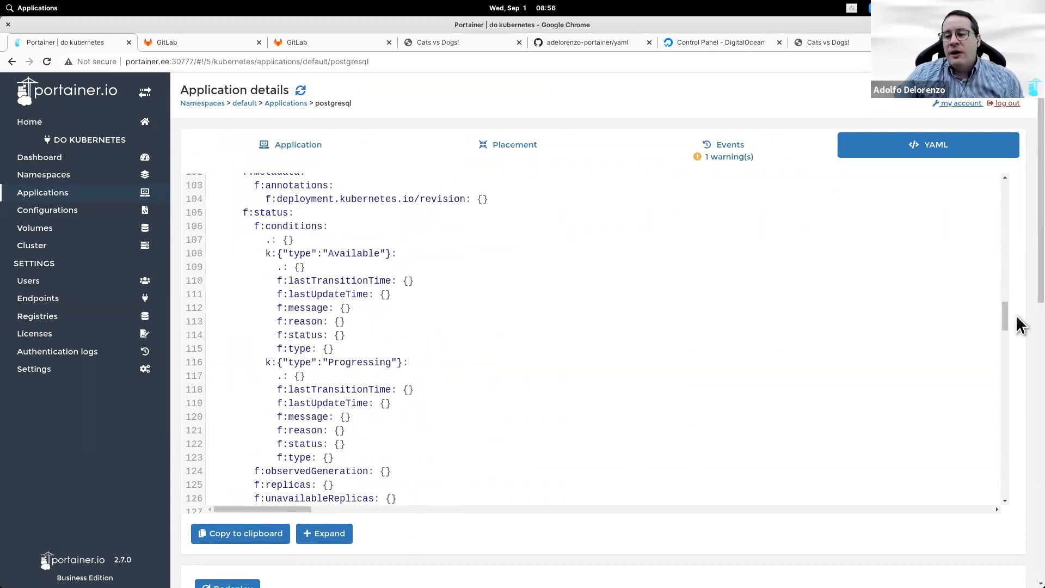
pyautogui.scroll(-6, 1002, 320)
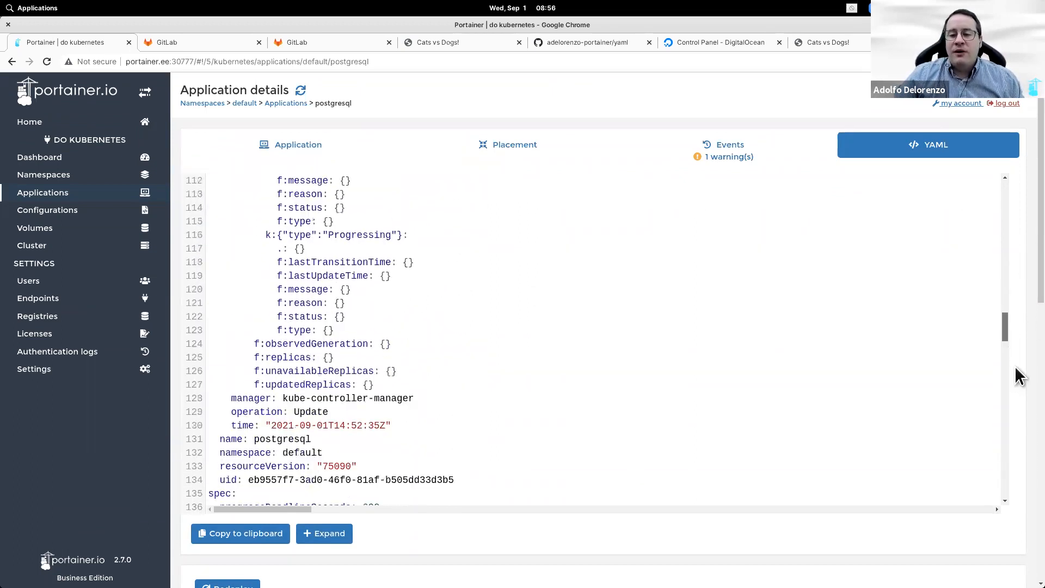
pyautogui.scroll(-20, 1016, 442)
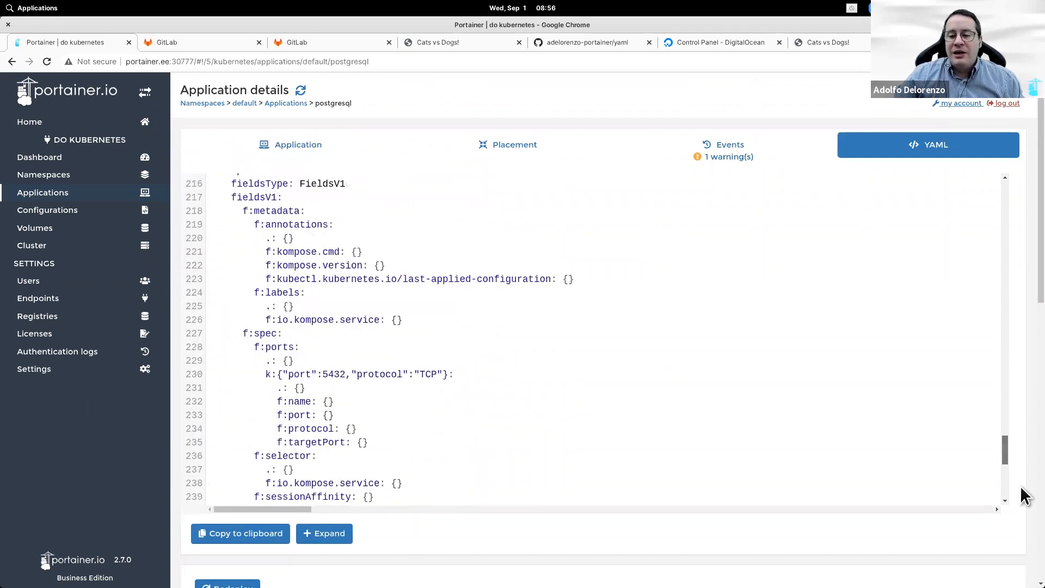
pyautogui.click(289, 154)
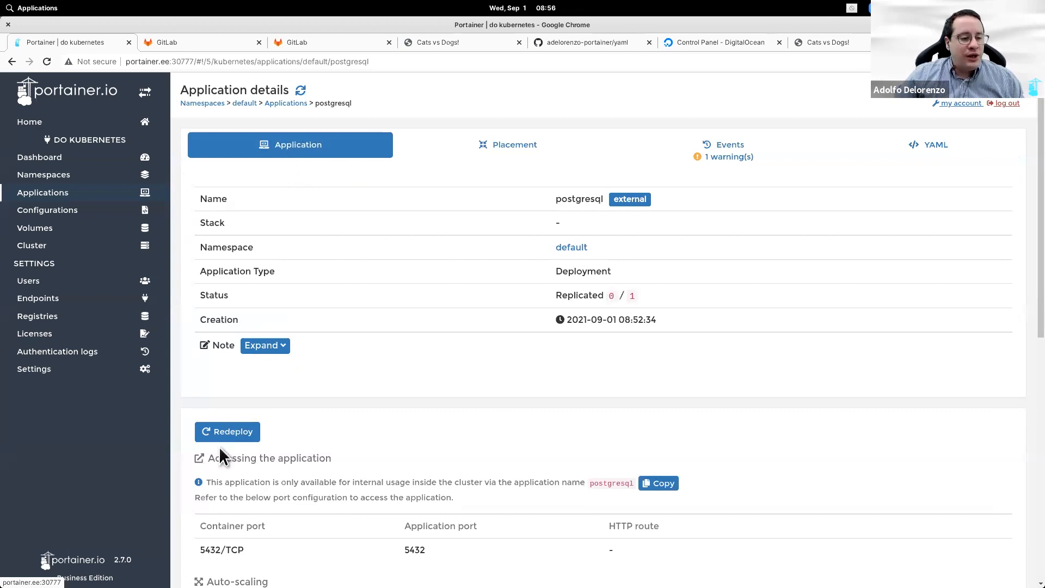
pyautogui.moveTo(706, 565)
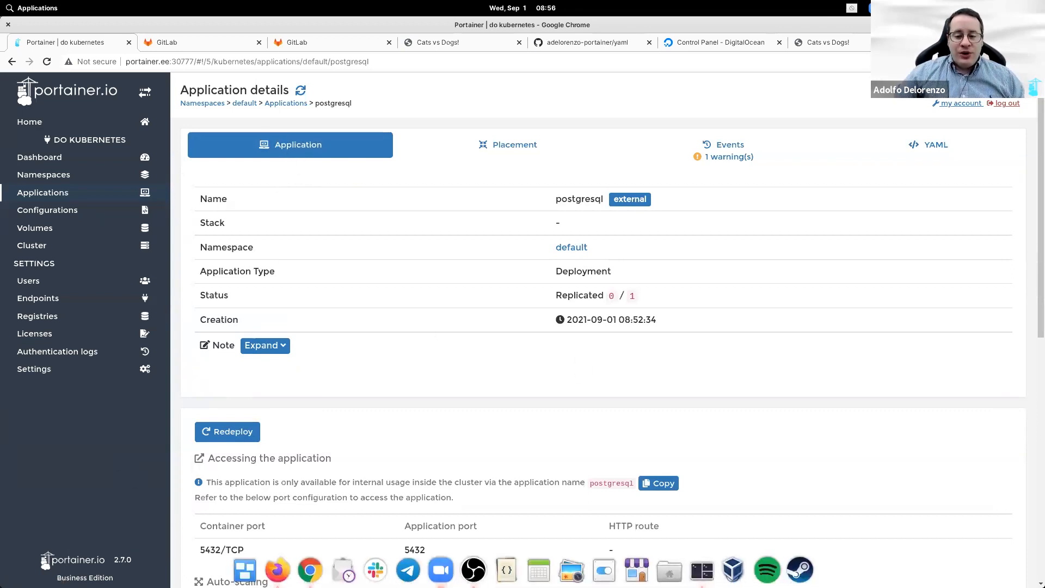